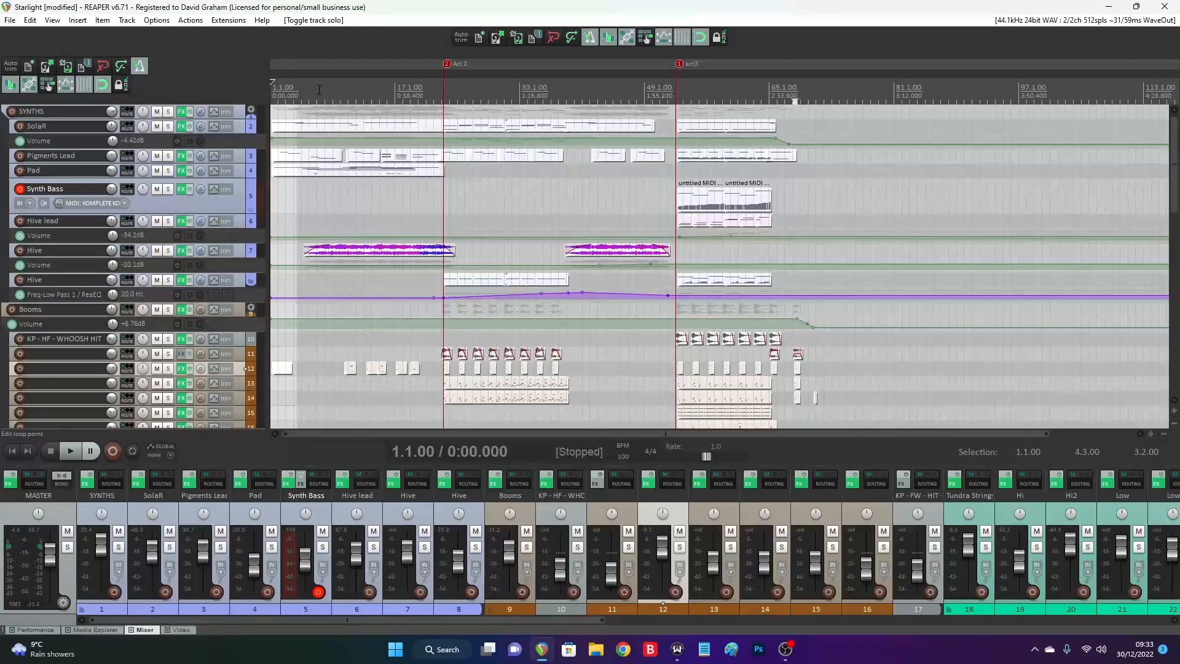
Play the full arrangement from the start through to just before Act 2, and stop playback
left_click(70, 453)
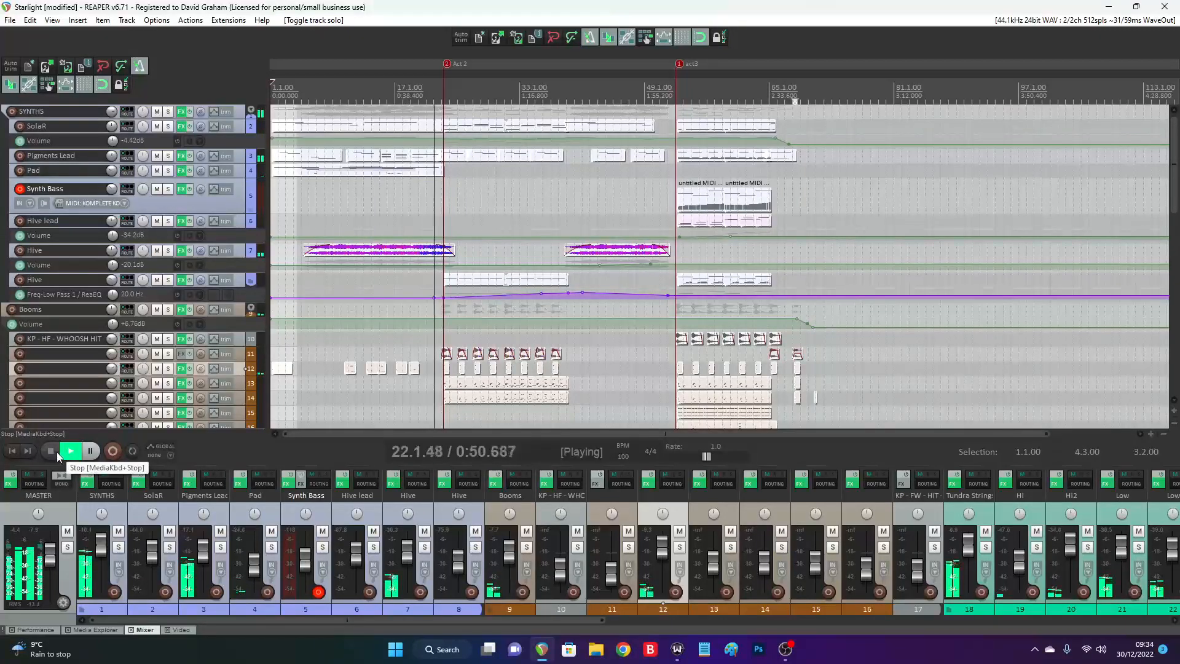
left_click(54, 452)
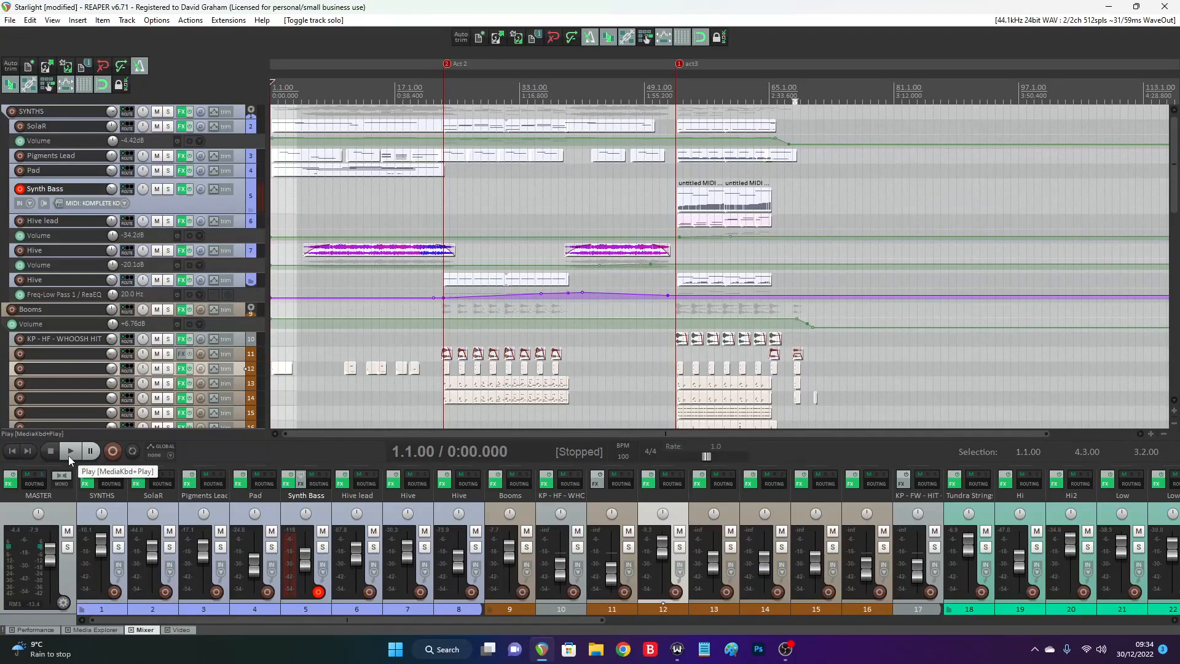
Solo the Pigments Lead track, increase its track height, and display the Pigments synth from its effects chain
left_click(169, 156)
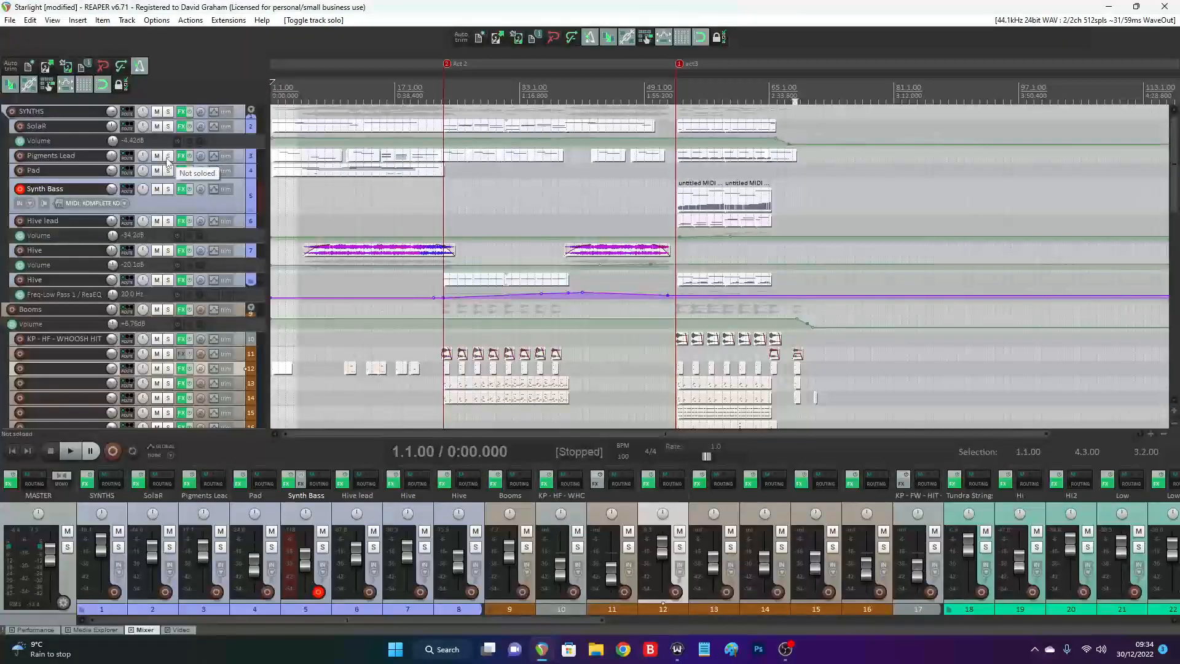
left_click_drag(240, 163, 241, 203)
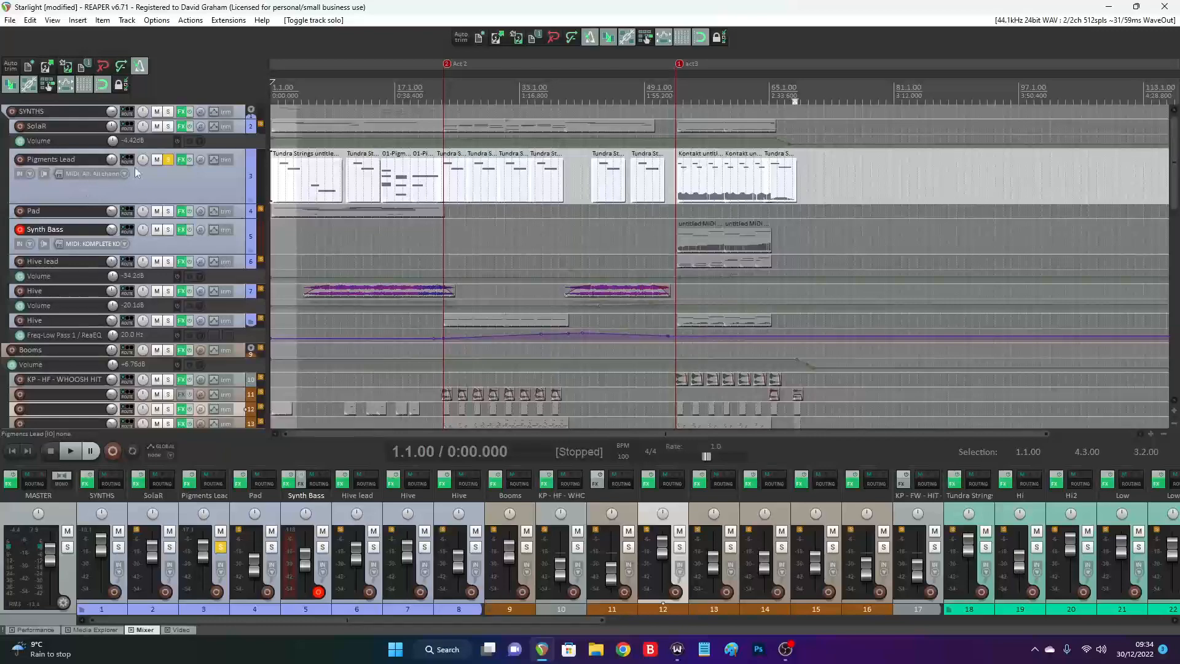
left_click(182, 160)
left_click(226, 83)
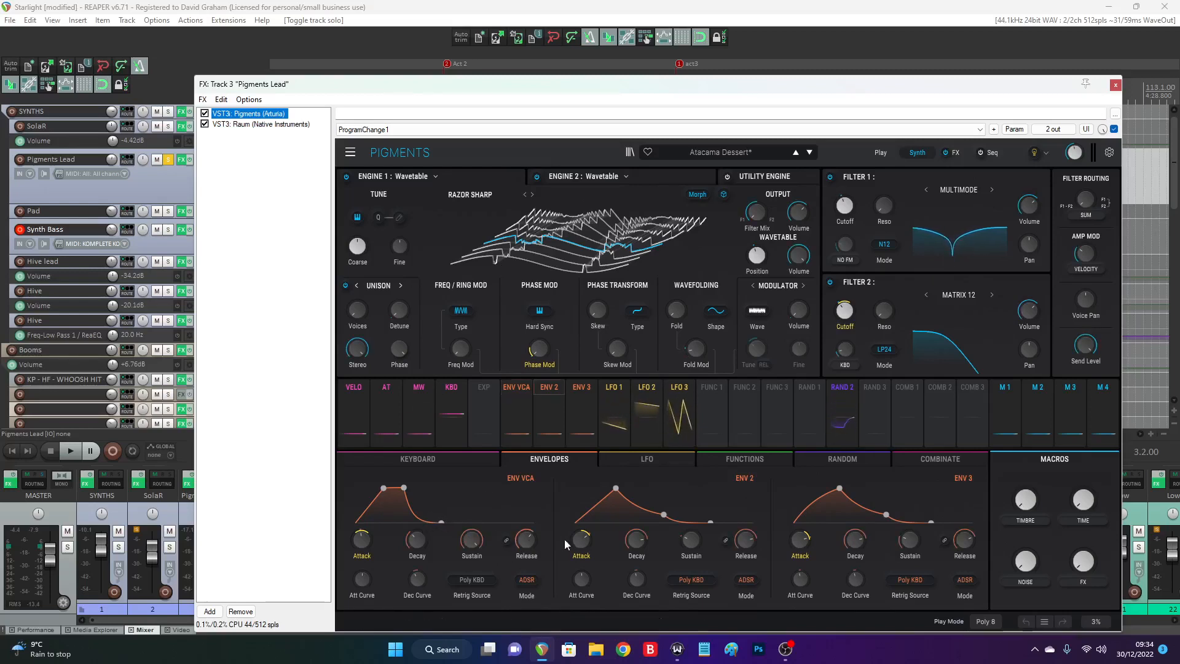
mouse_move(685, 313)
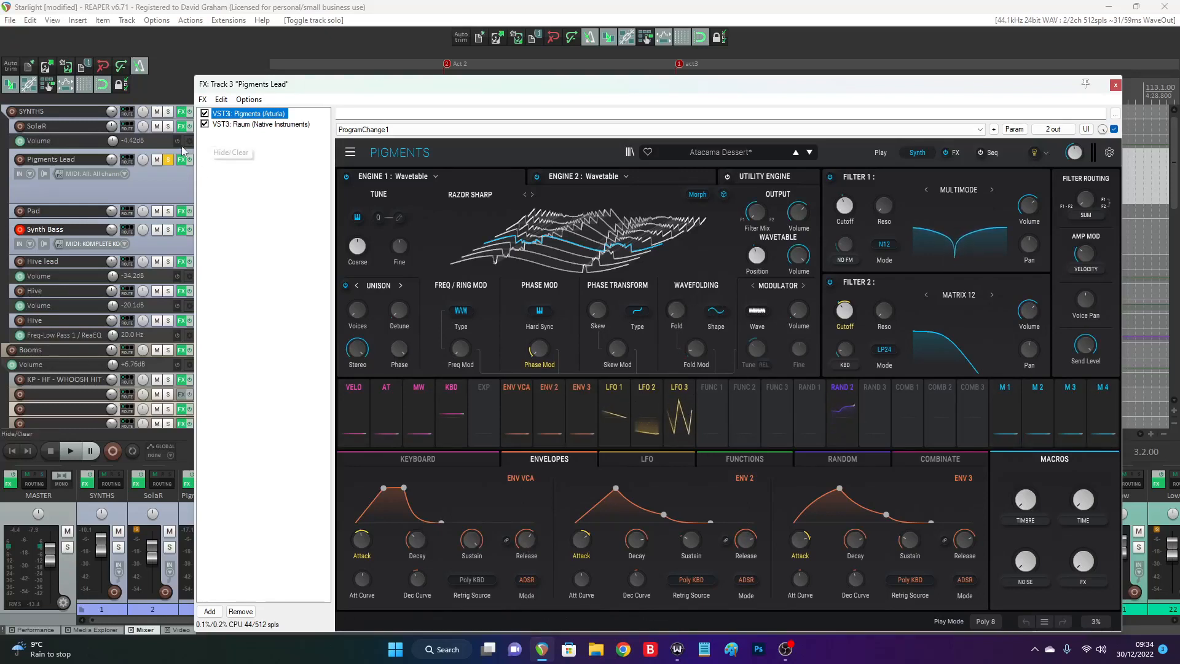
Play the soloed Pigments Lead from the project start with its clips uncovered, and view its Raum reverb settings
left_click(14, 453)
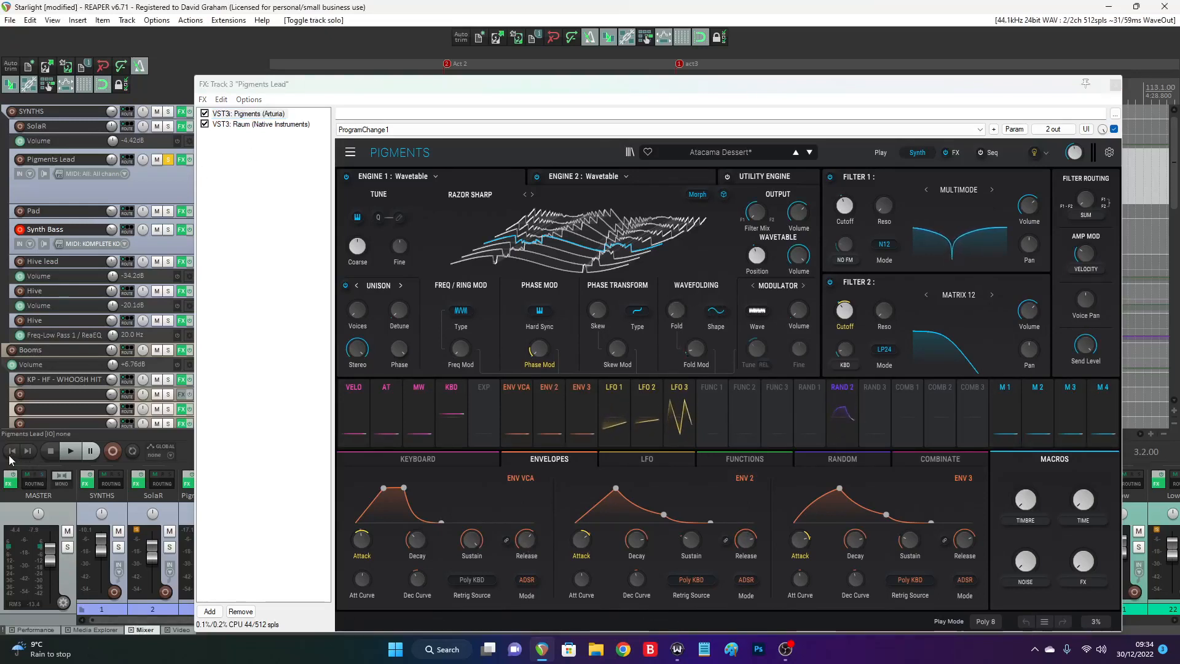
left_click(69, 452)
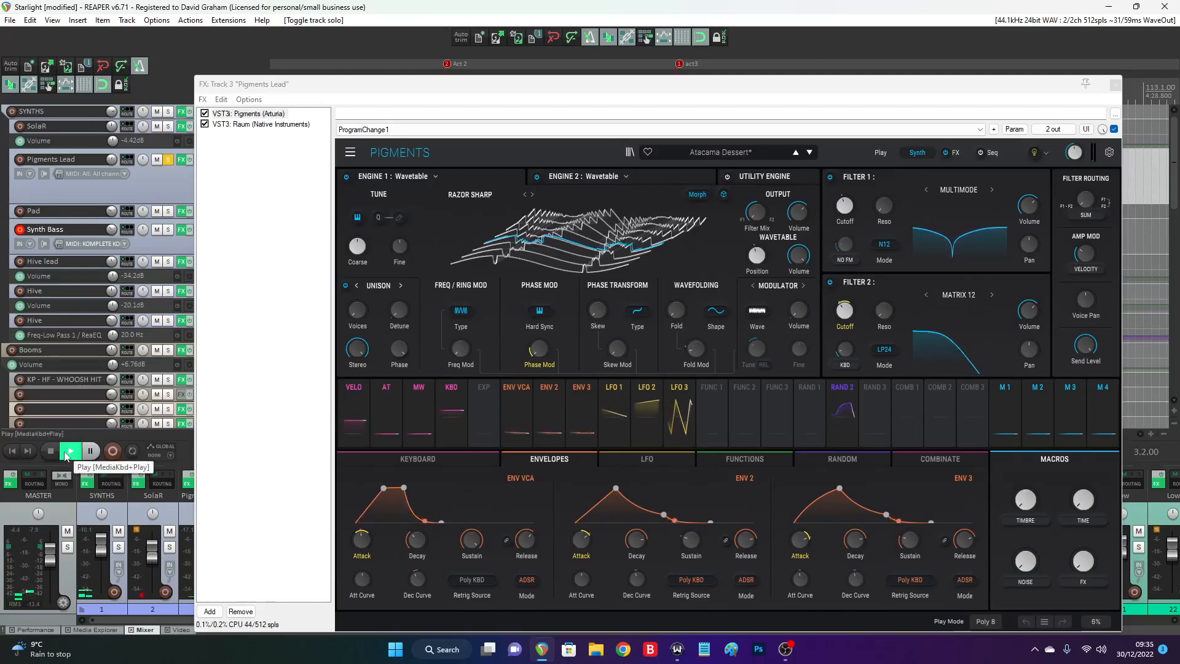
left_click_drag(486, 86, 514, 273)
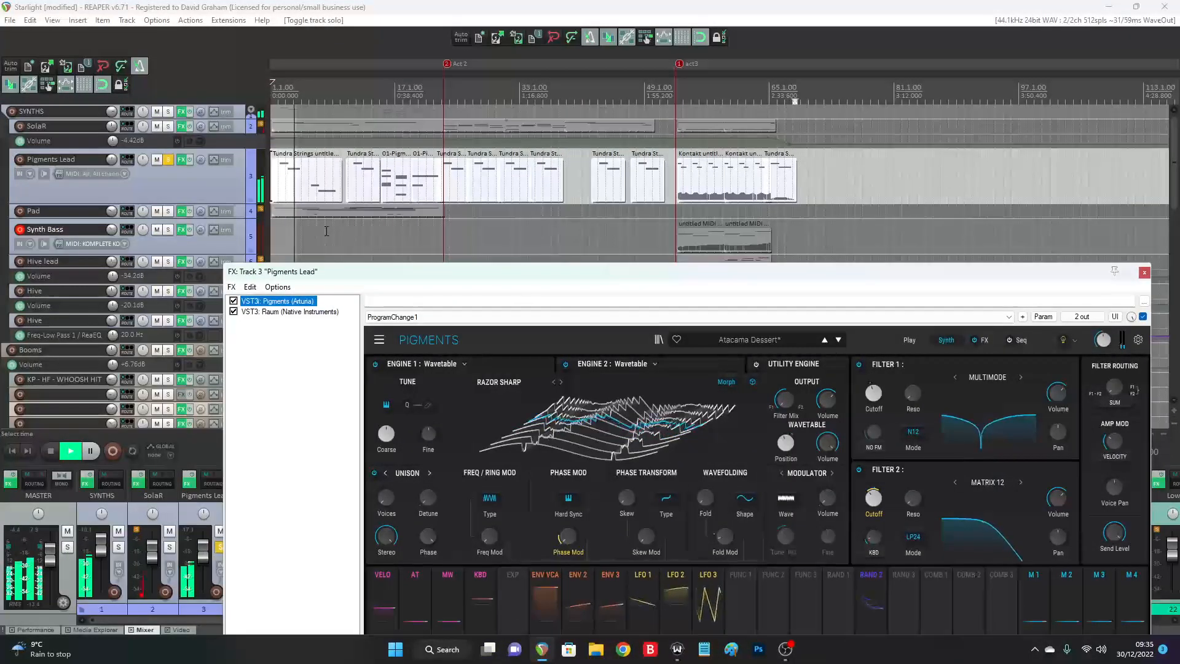
left_click(51, 452)
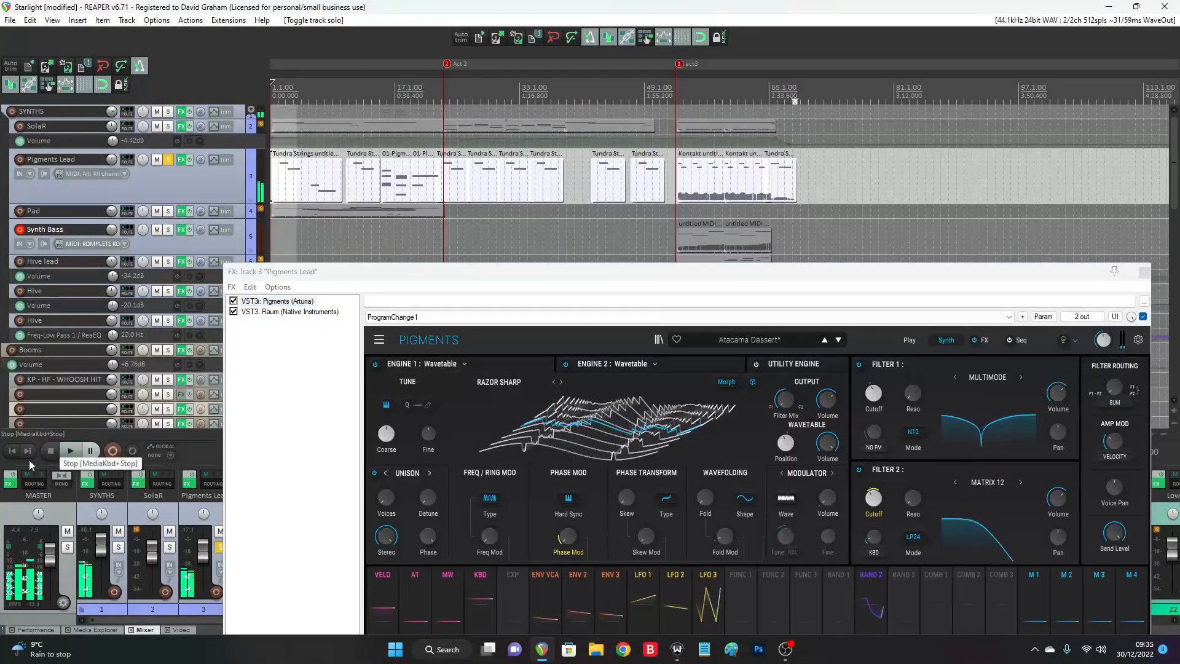
left_click(271, 312)
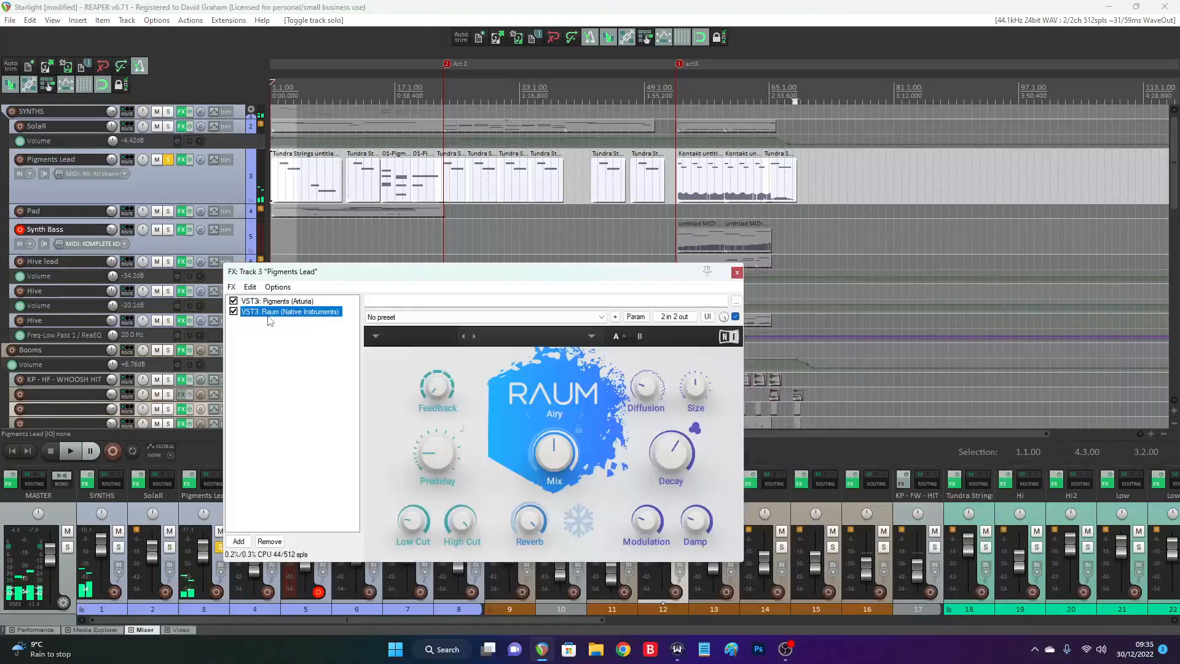
left_click(669, 462)
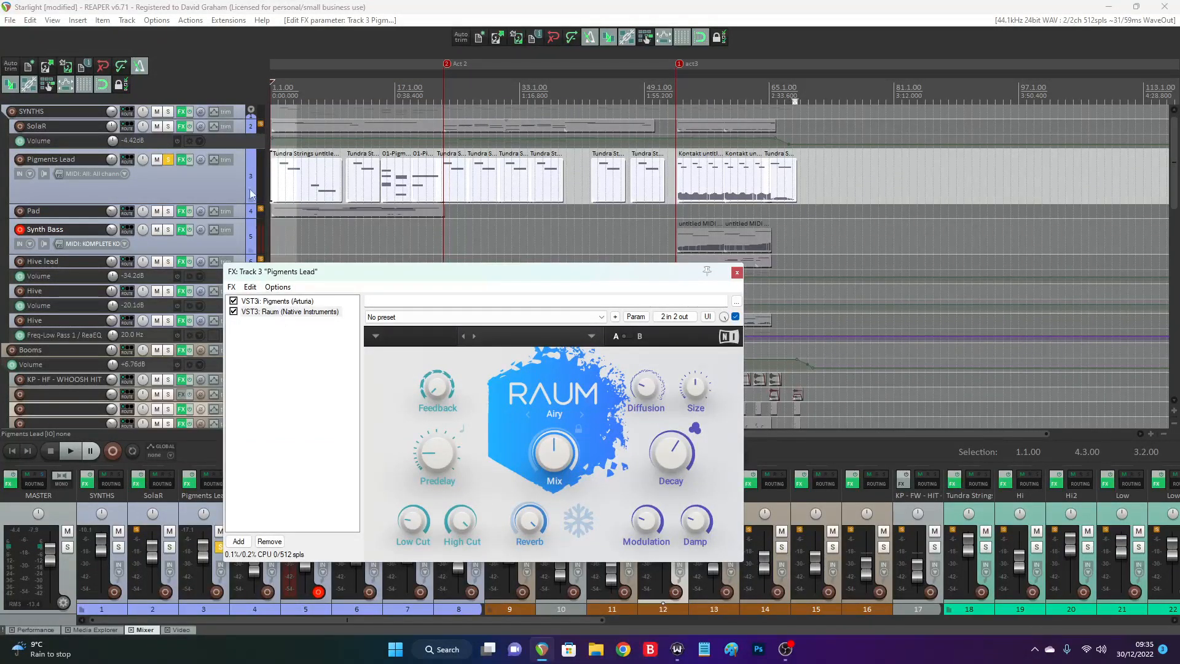
Inspect the notes of the first MIDI item on the Pigments Lead track, close its effects window and unsolo the track
left_click(303, 183)
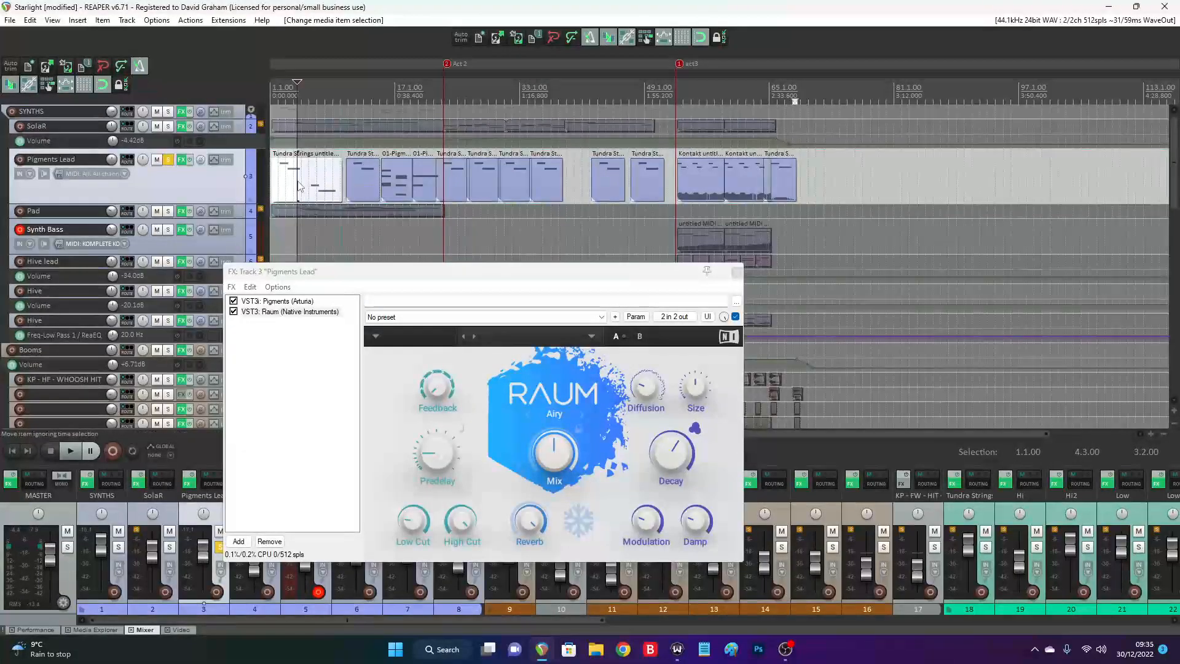
double_click(305, 186)
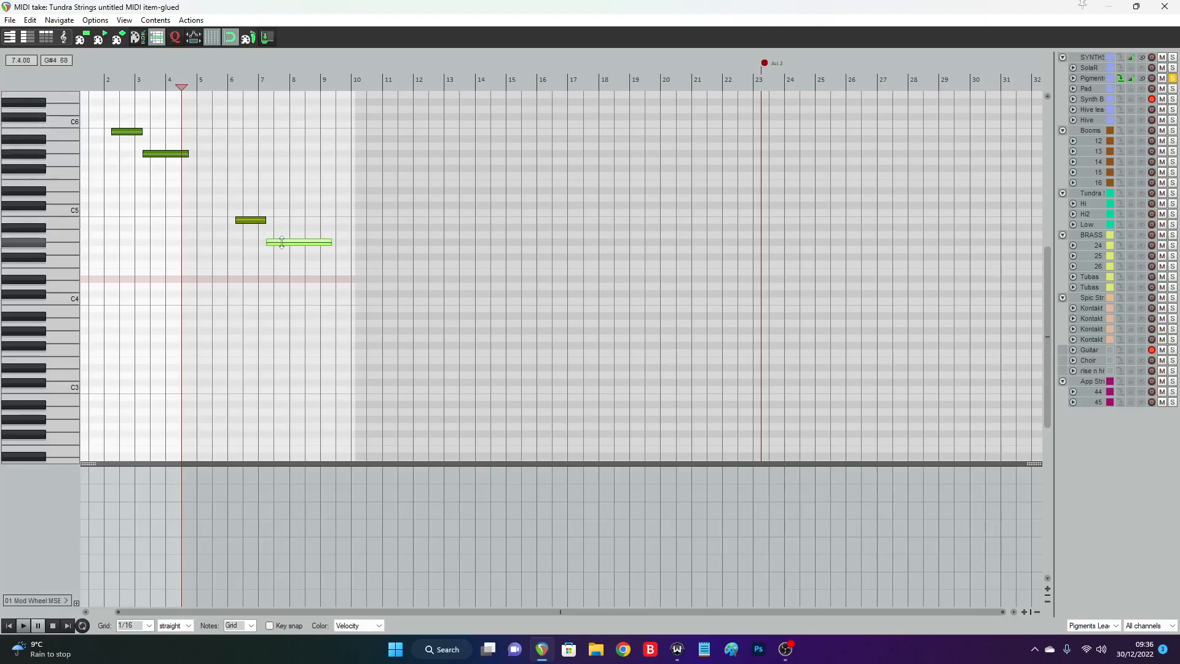
left_click(1165, 6)
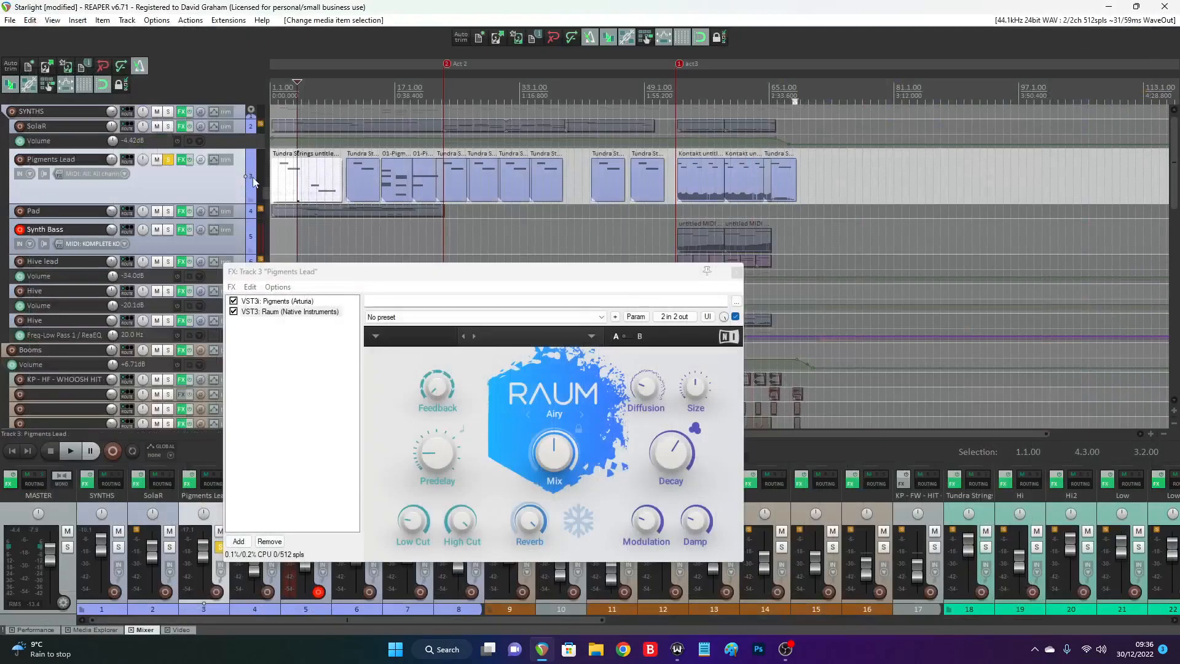
left_click(736, 271)
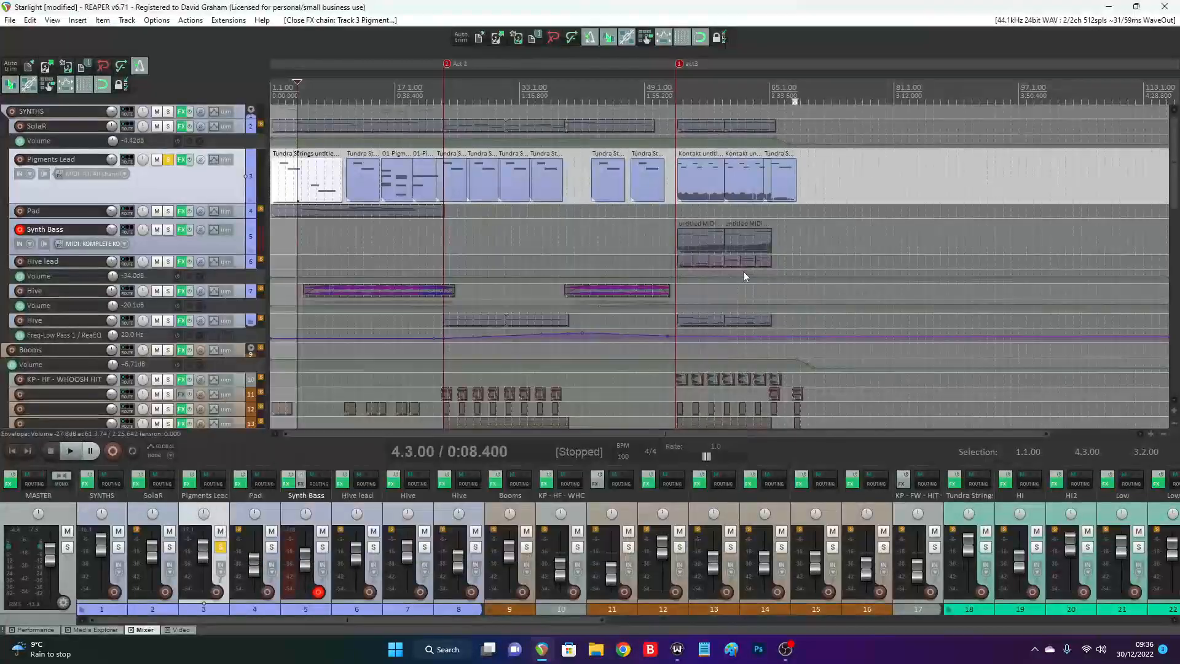
left_click(168, 161)
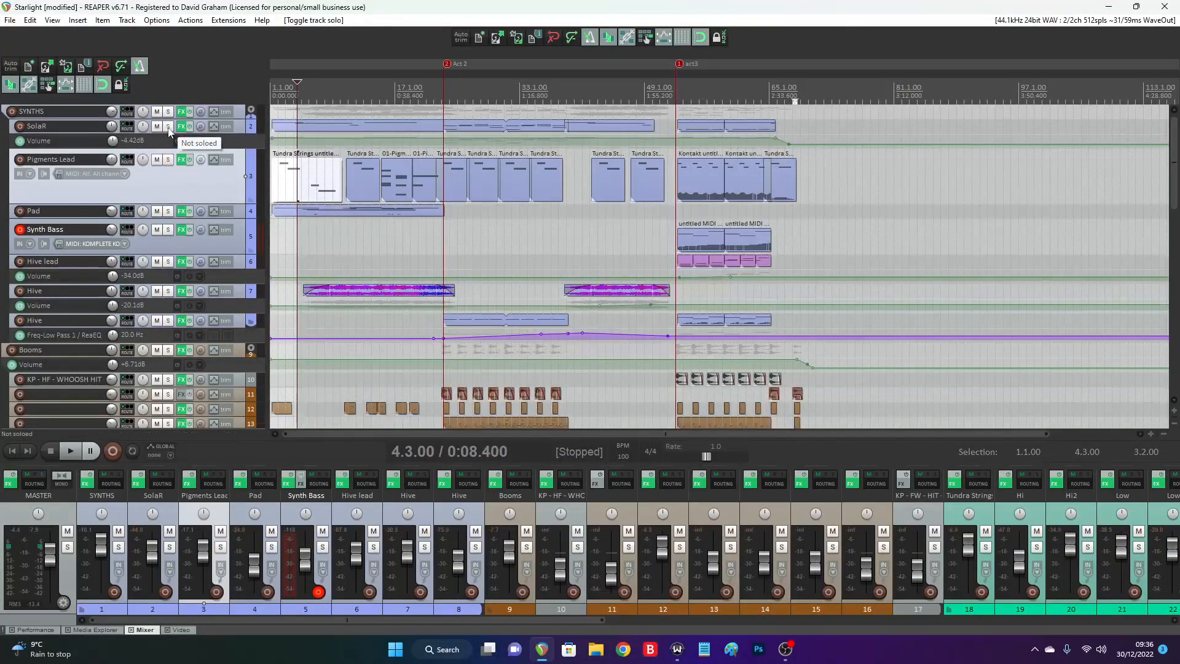
Solo the SolaR track and display the Spitfire Solar instrument from its effects chain
left_click(169, 130)
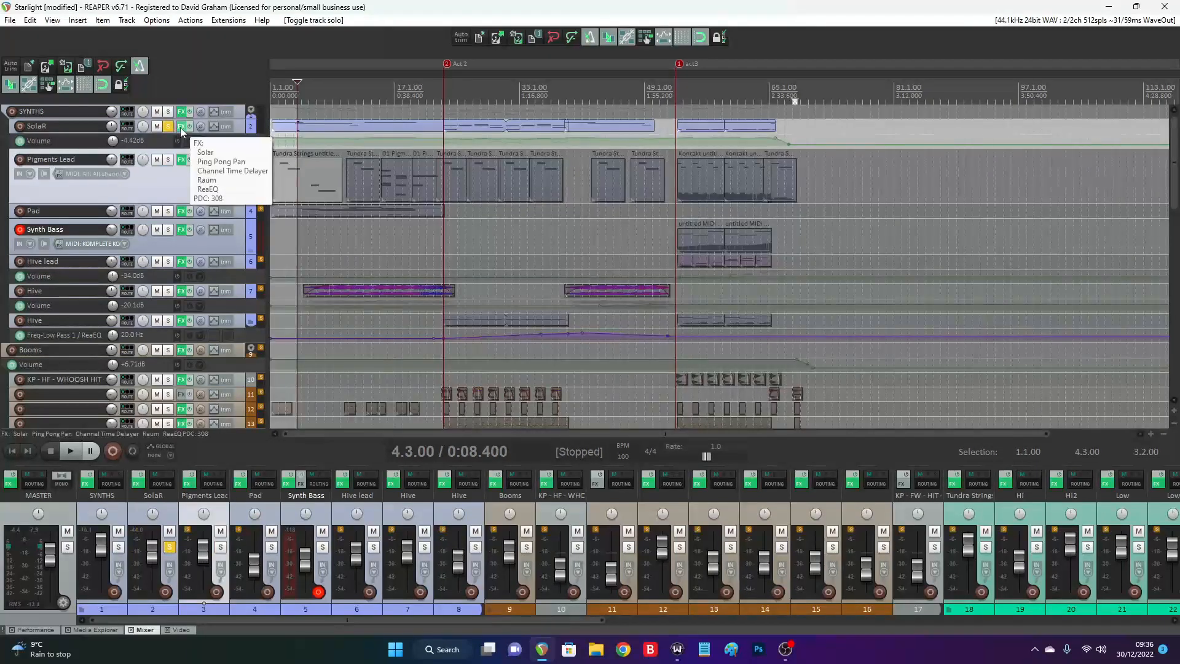
left_click(180, 129)
left_click(337, 40)
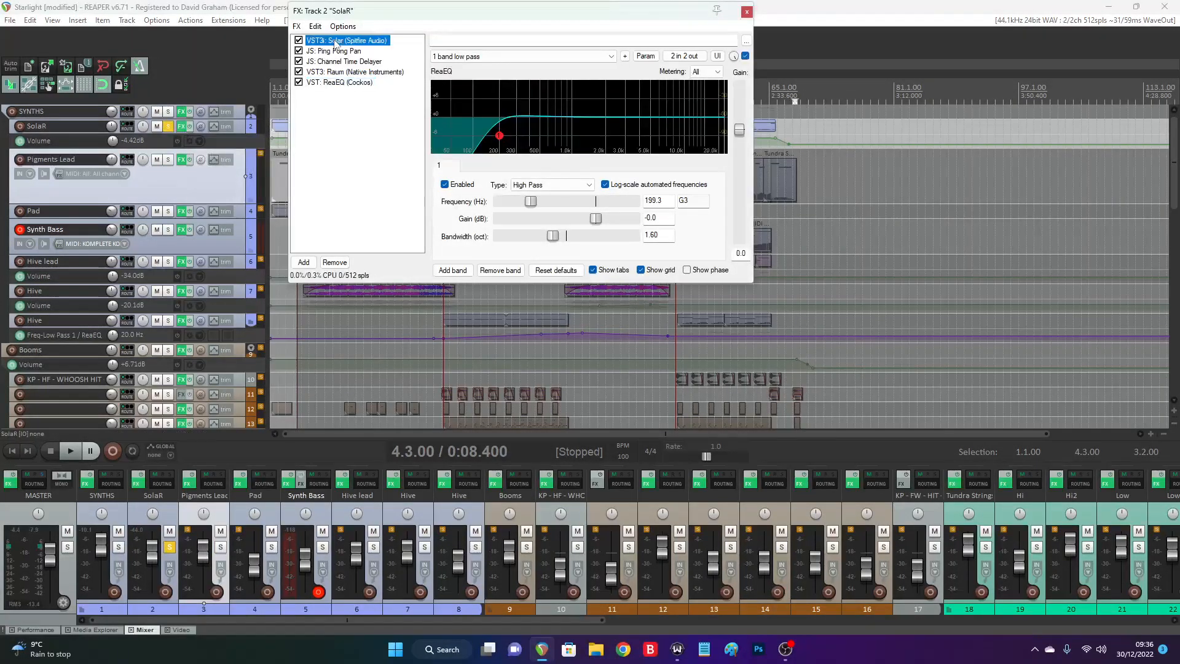
left_click_drag(466, 15, 524, 30)
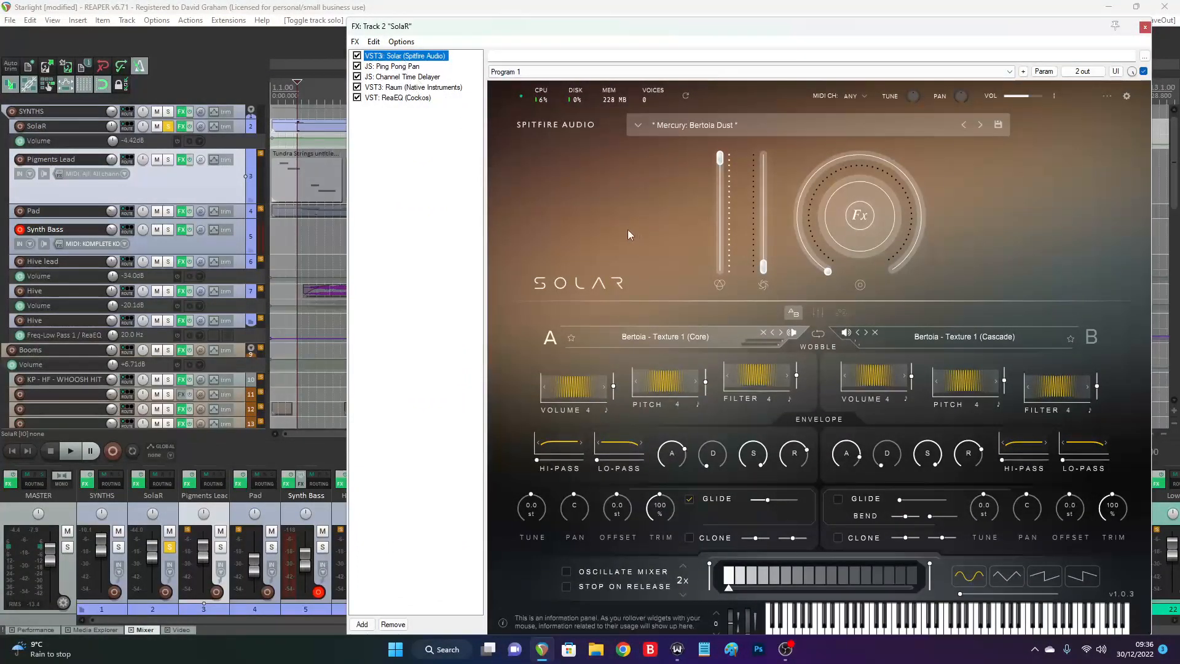
Play the soloed SolaR track from the project start and inspect the notes of its first MIDI item
left_click(12, 450)
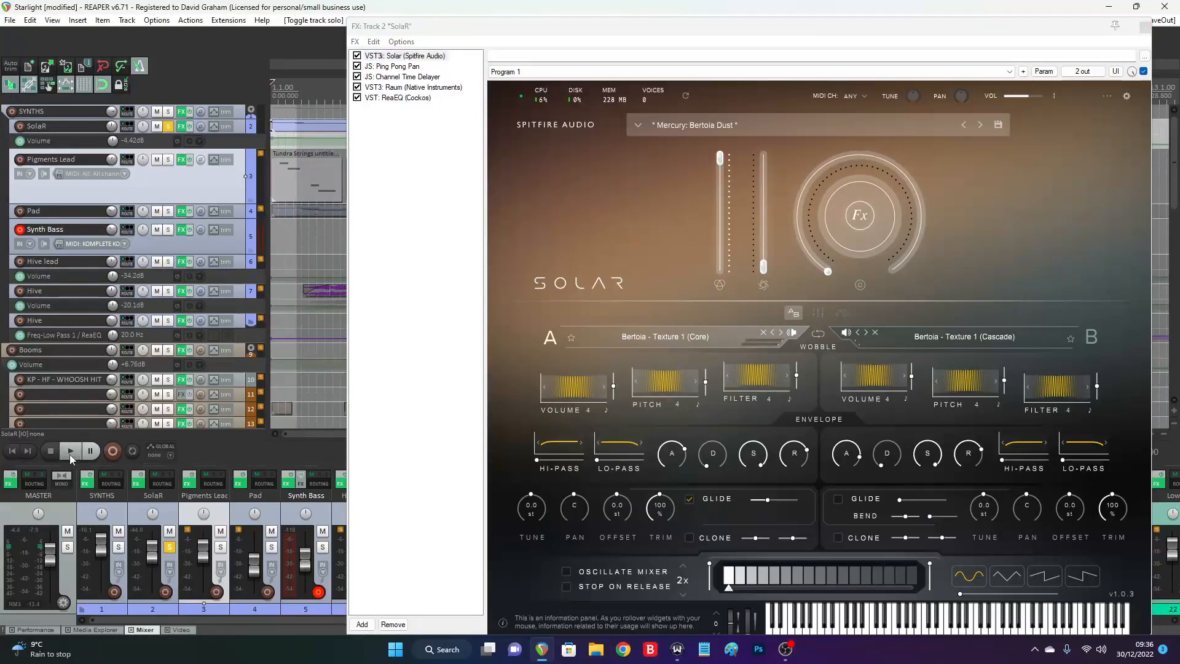
left_click(71, 452)
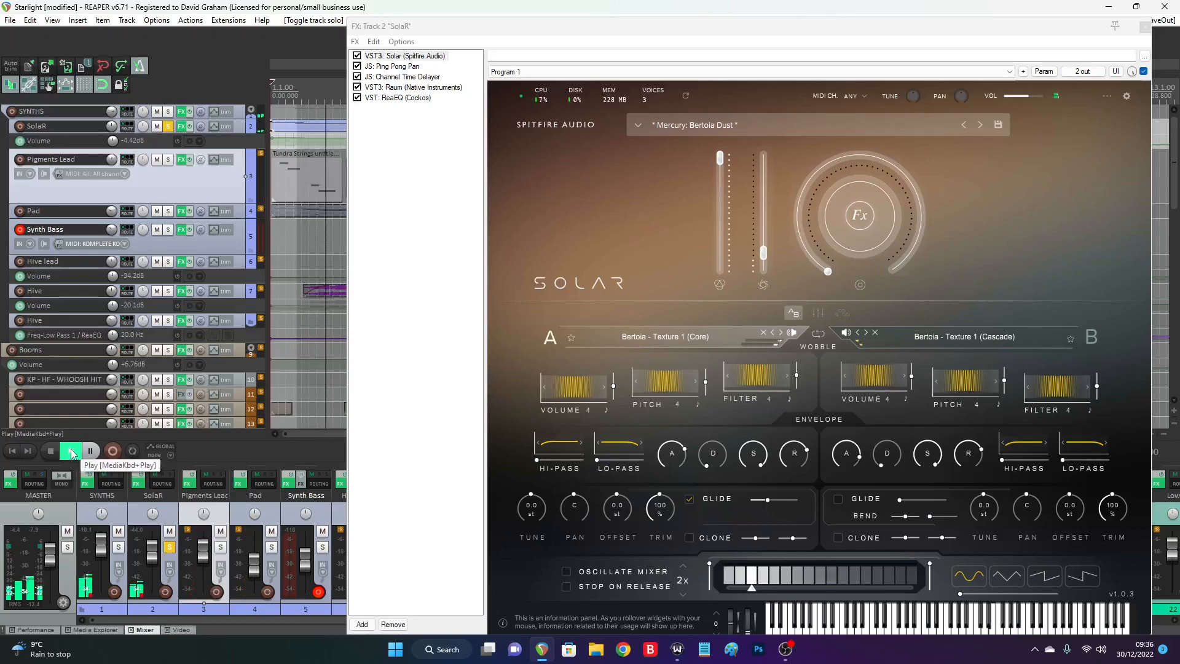
double_click(289, 127)
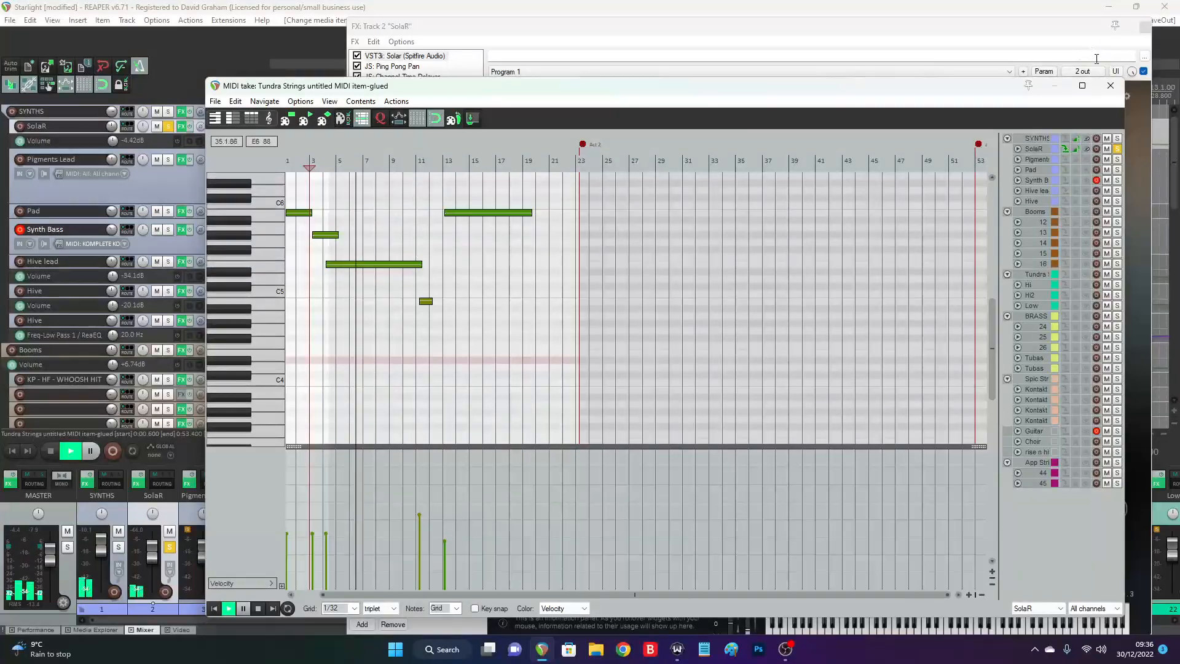
left_click(1110, 85)
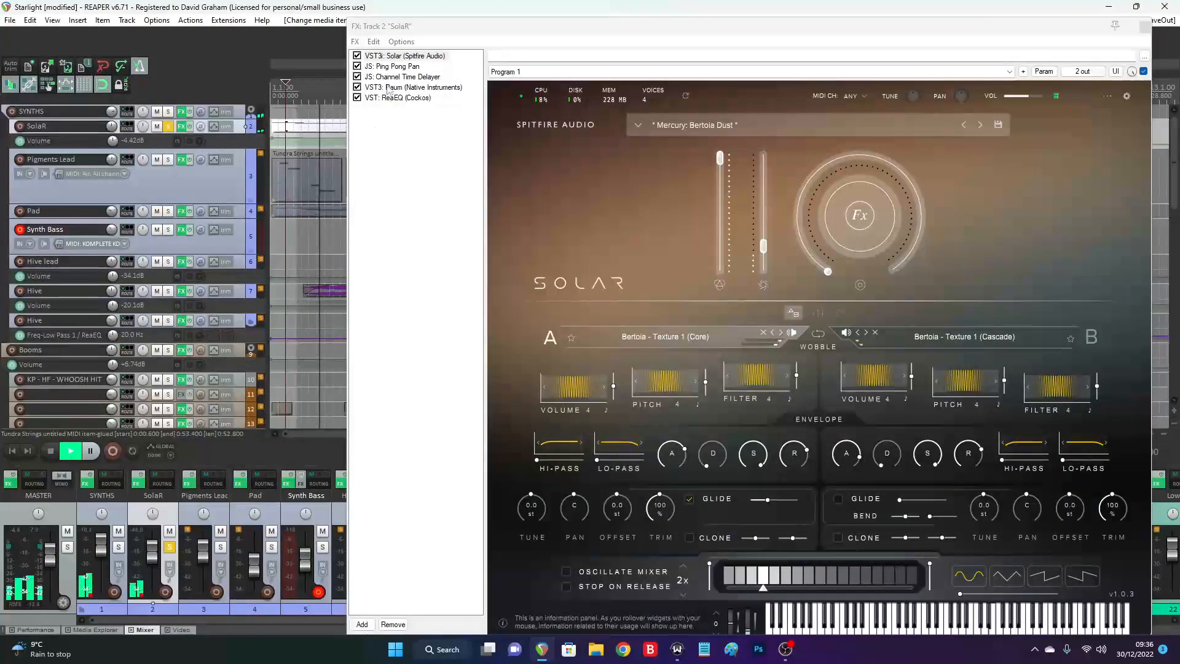
Review SolaR's Ping Pong Pan and Channel Time Delayer, comparing the sound with the time delayer bypassed and enabled
left_click(391, 67)
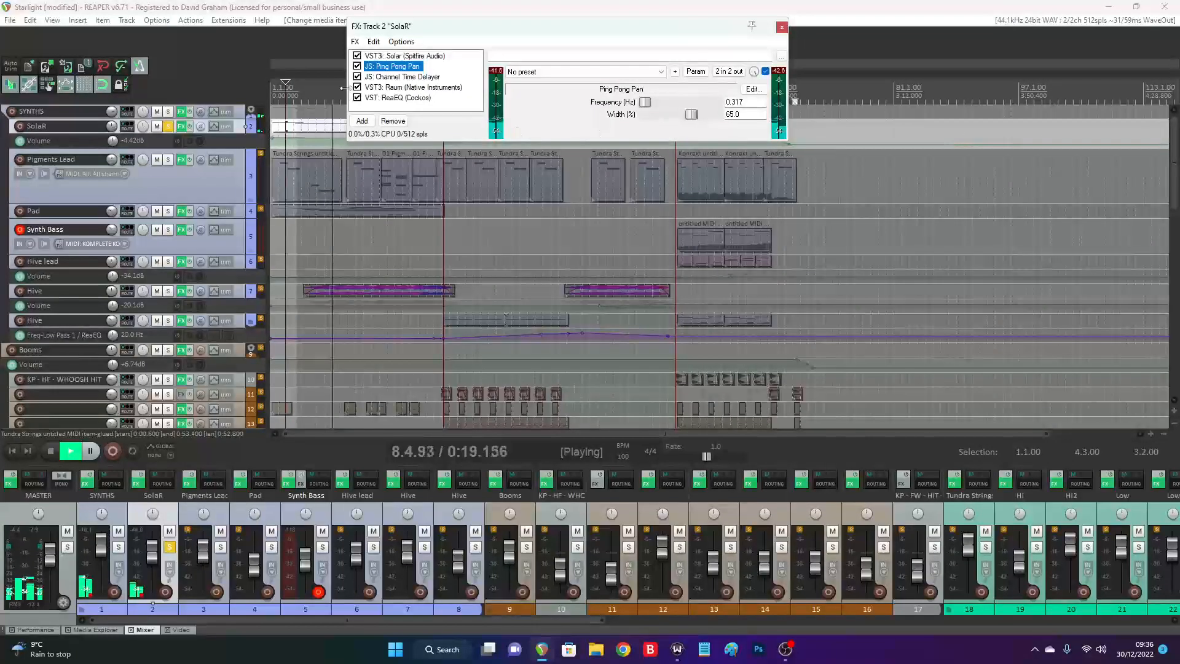
left_click(389, 77)
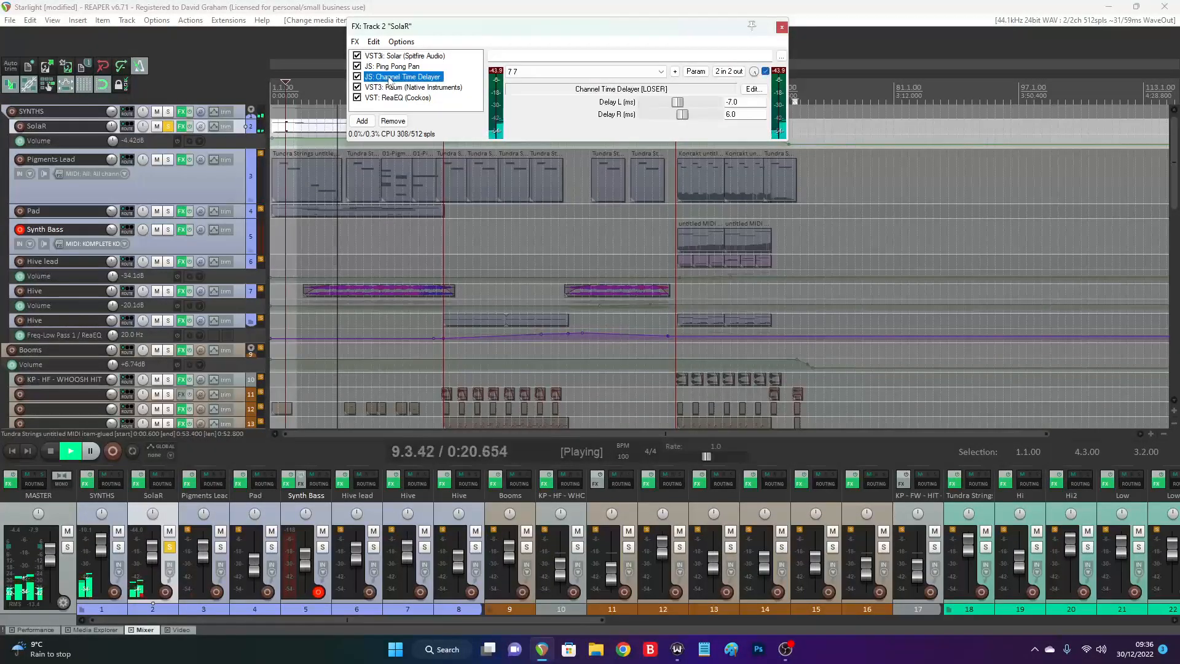
left_click(357, 77)
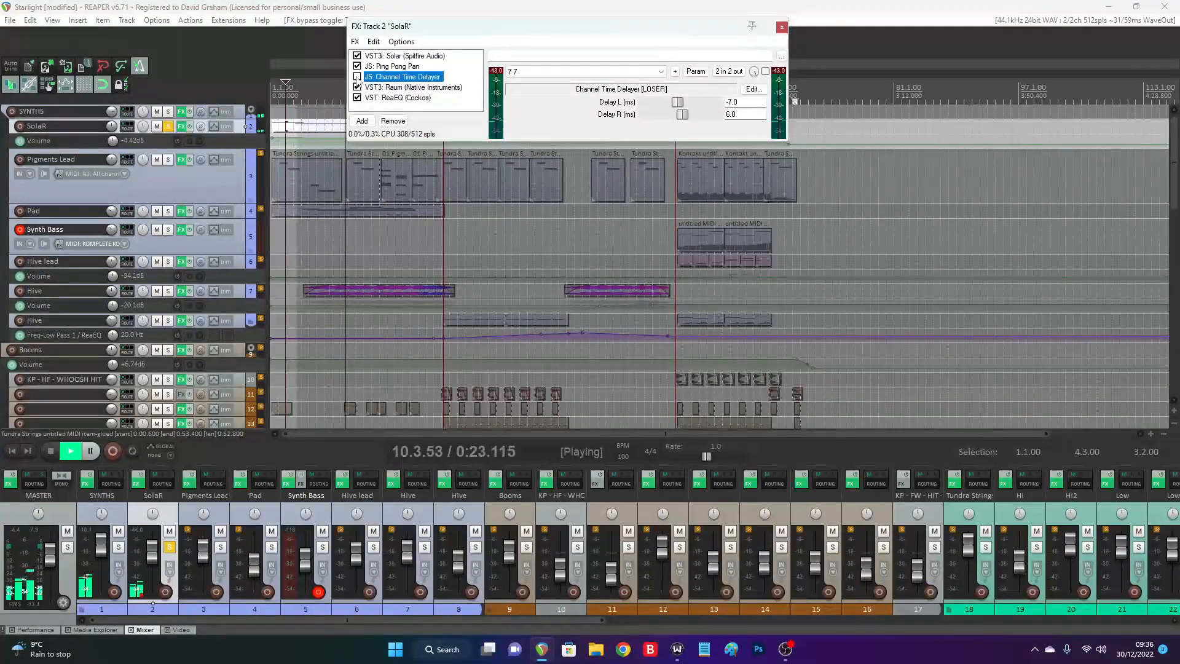
left_click(357, 77)
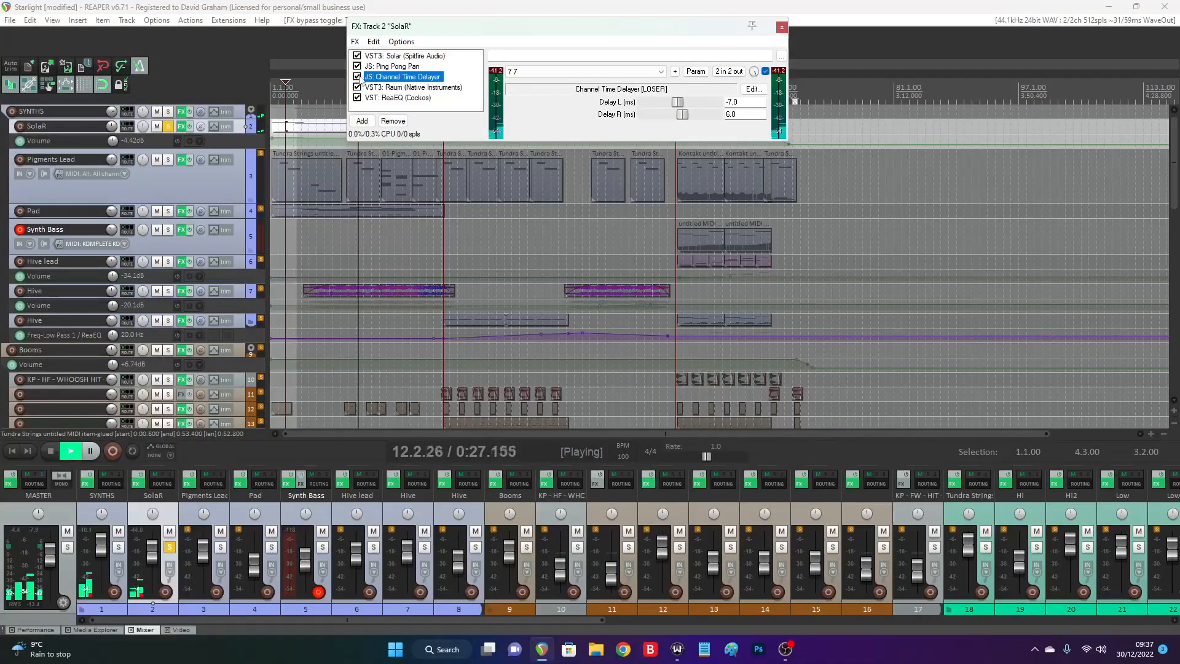
Review SolaR's Raum reverb and ReaEQ high-pass filter, comparing the sound with ReaEQ bypassed and enabled
left_click(384, 88)
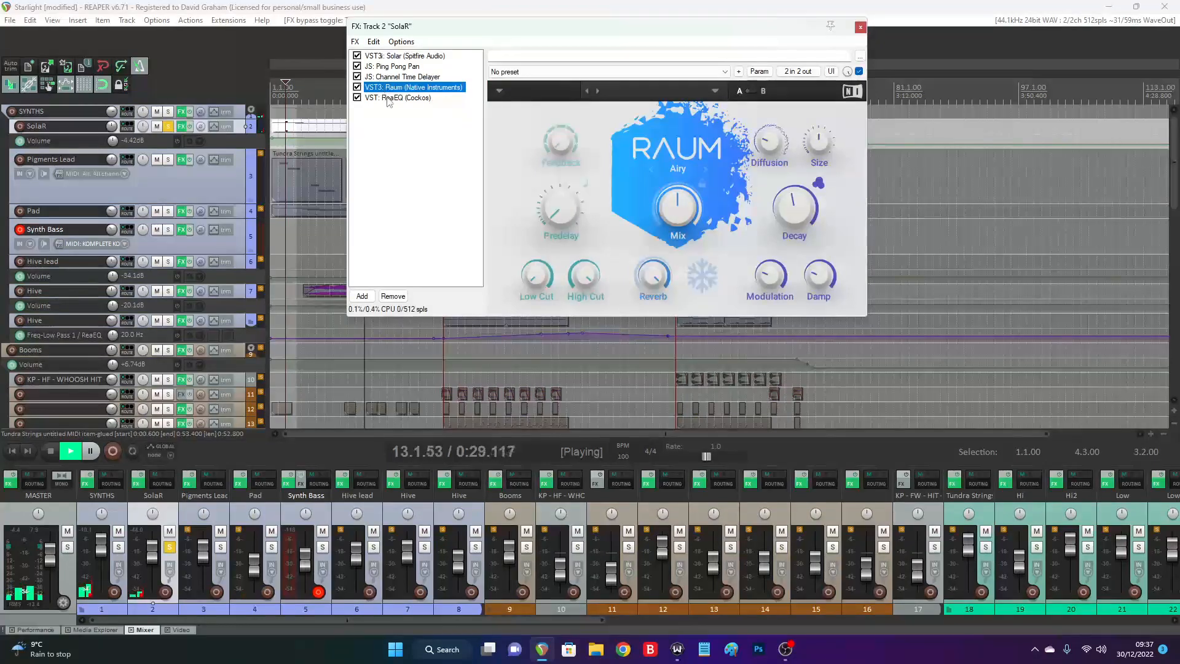
left_click(389, 98)
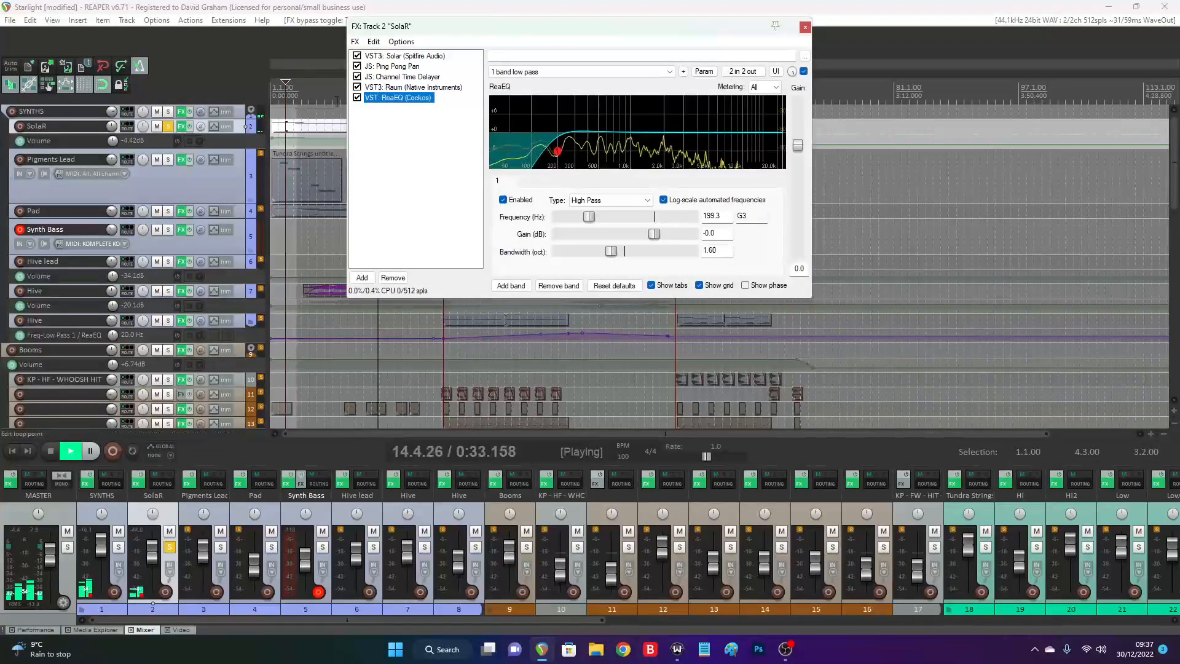
left_click(357, 98)
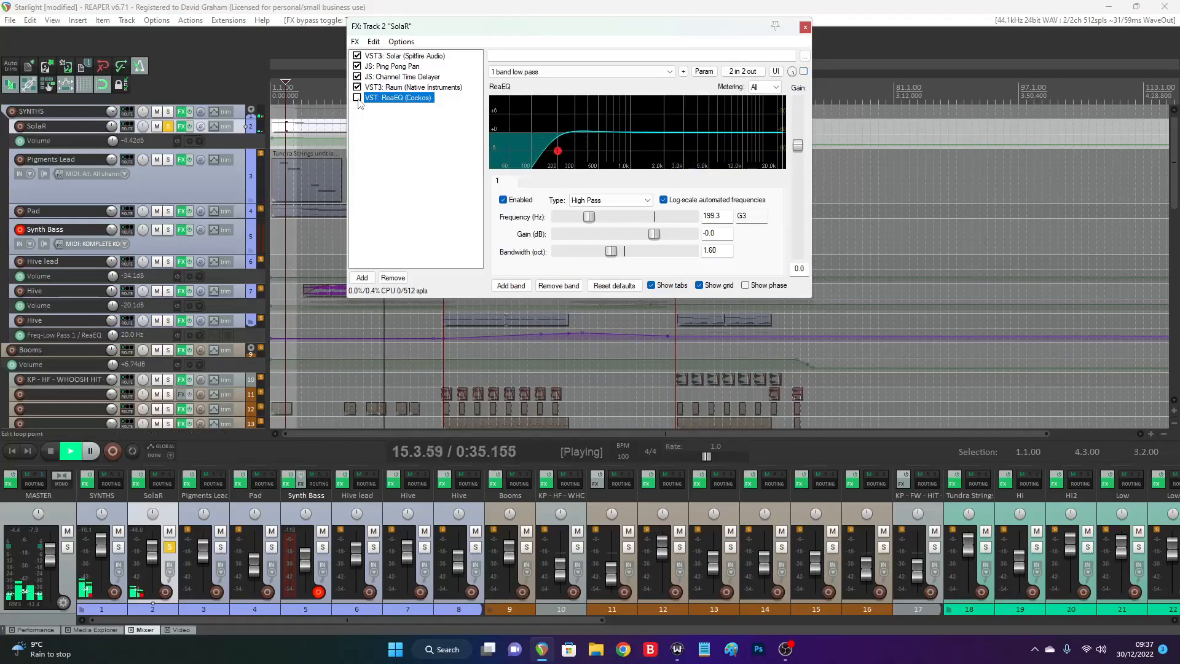
left_click(357, 98)
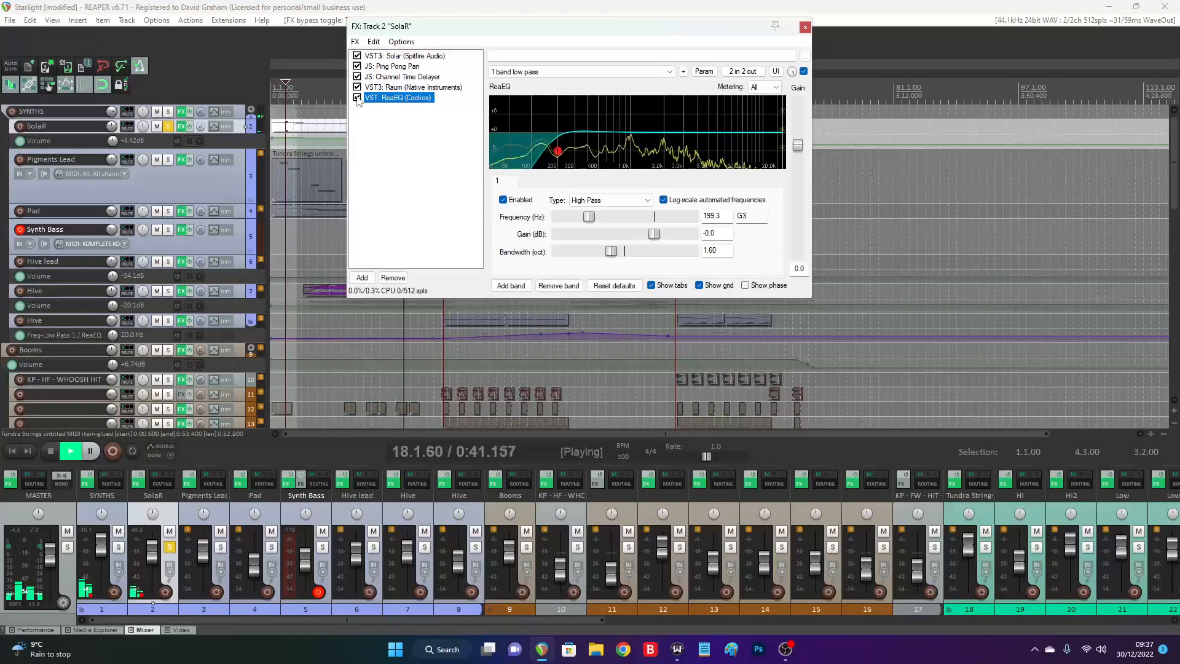
Close the SolaR effects window and switch the solo from the SolaR track to the Pad track
left_click(804, 28)
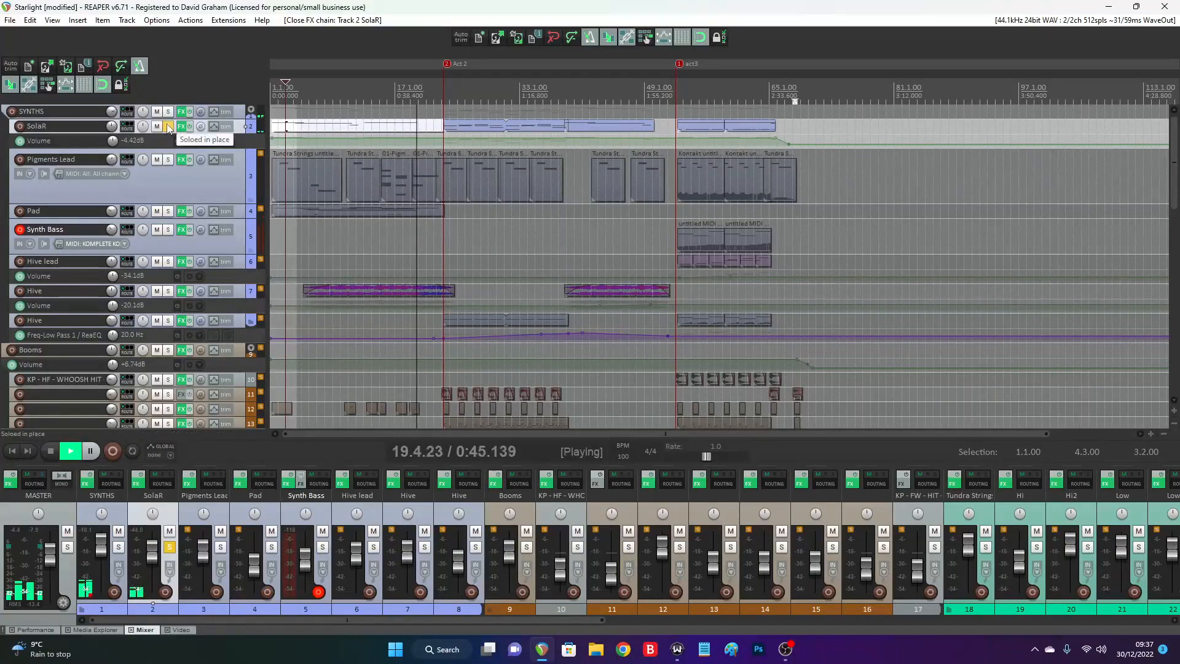
left_click(168, 126)
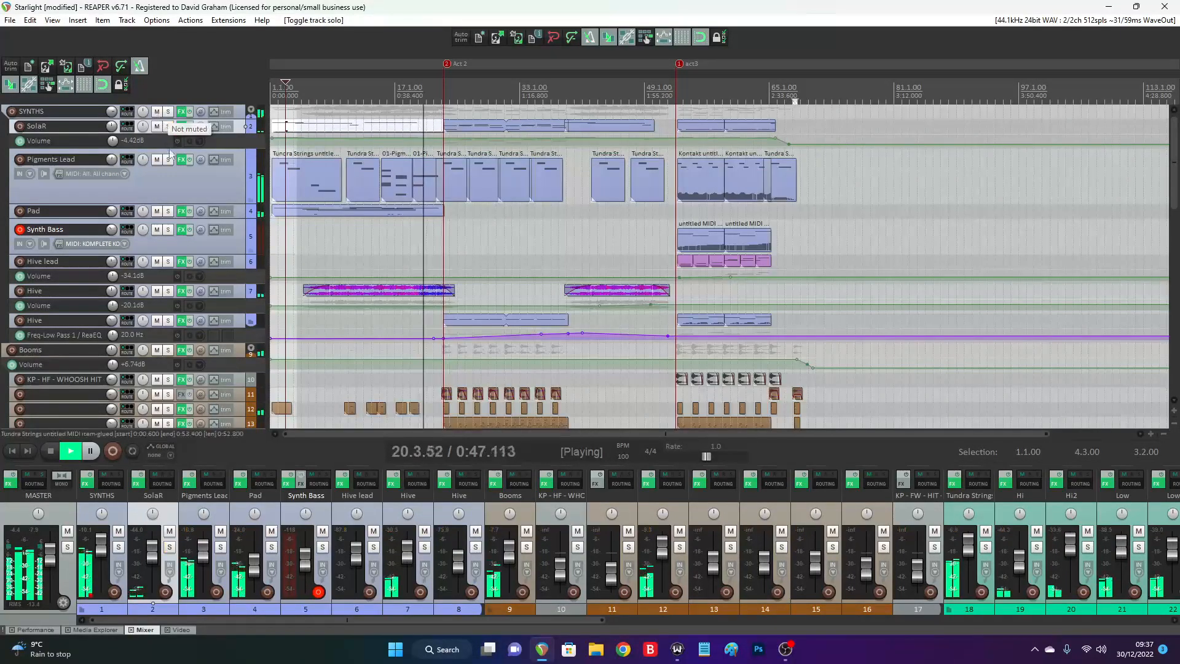
left_click(169, 212)
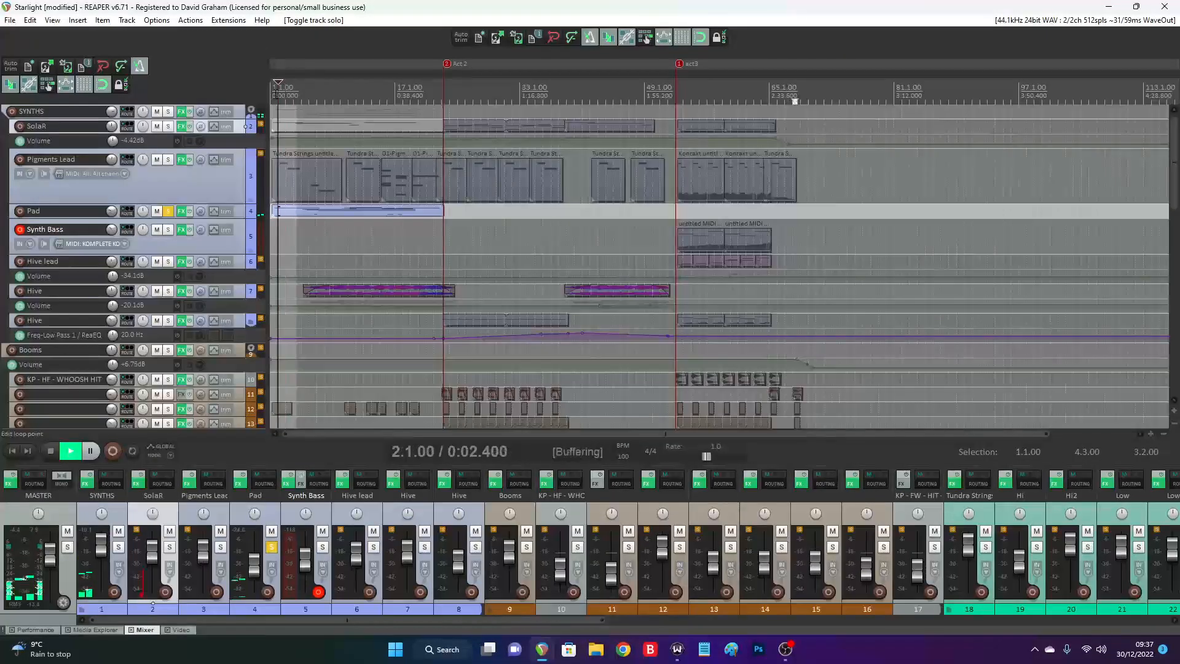
Review the Pad track's Pigments synth, Raum reverb and ReaEQ high-pass filter while it plays
left_click(181, 212)
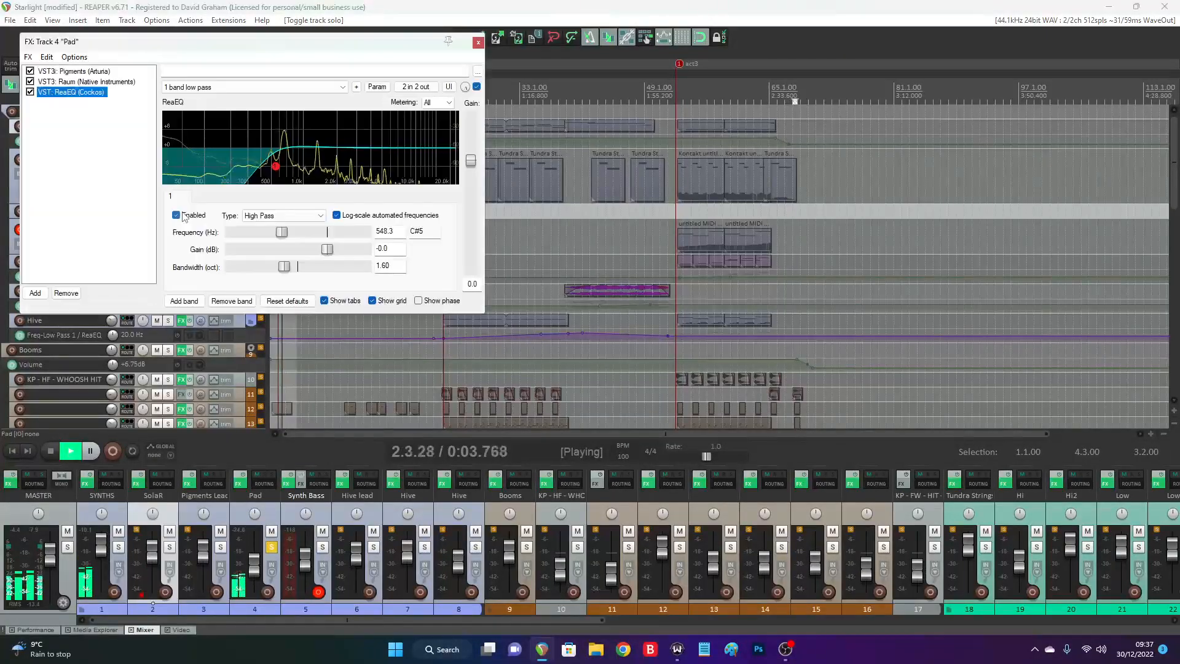
left_click(79, 72)
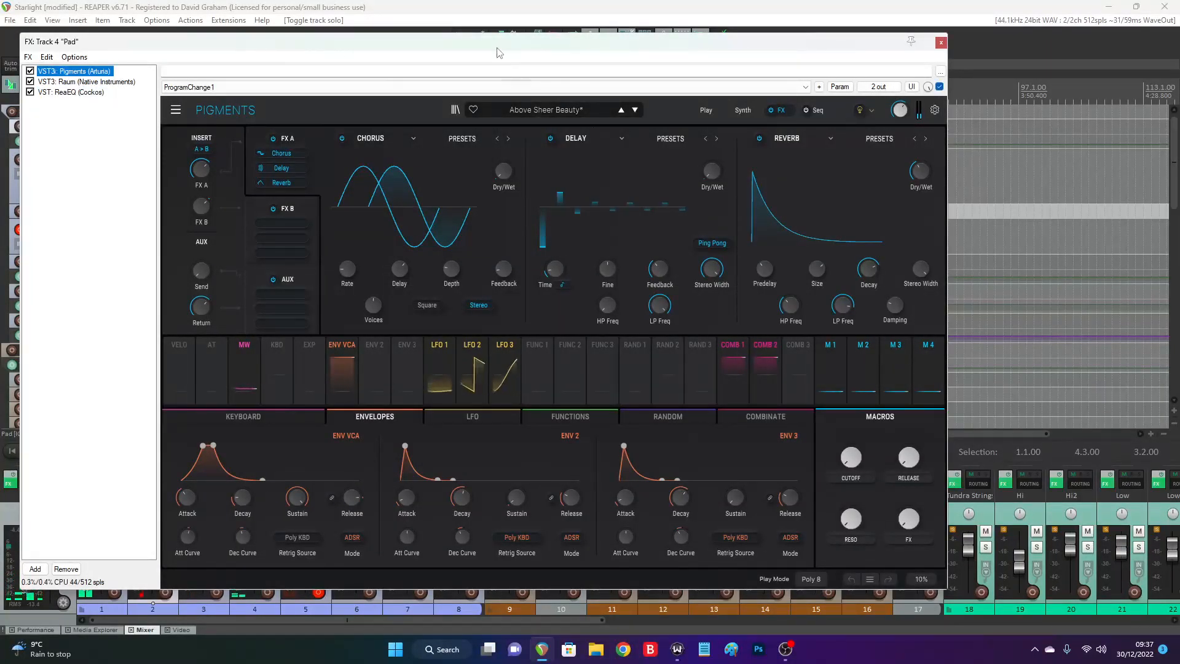
left_click_drag(499, 53, 585, 47)
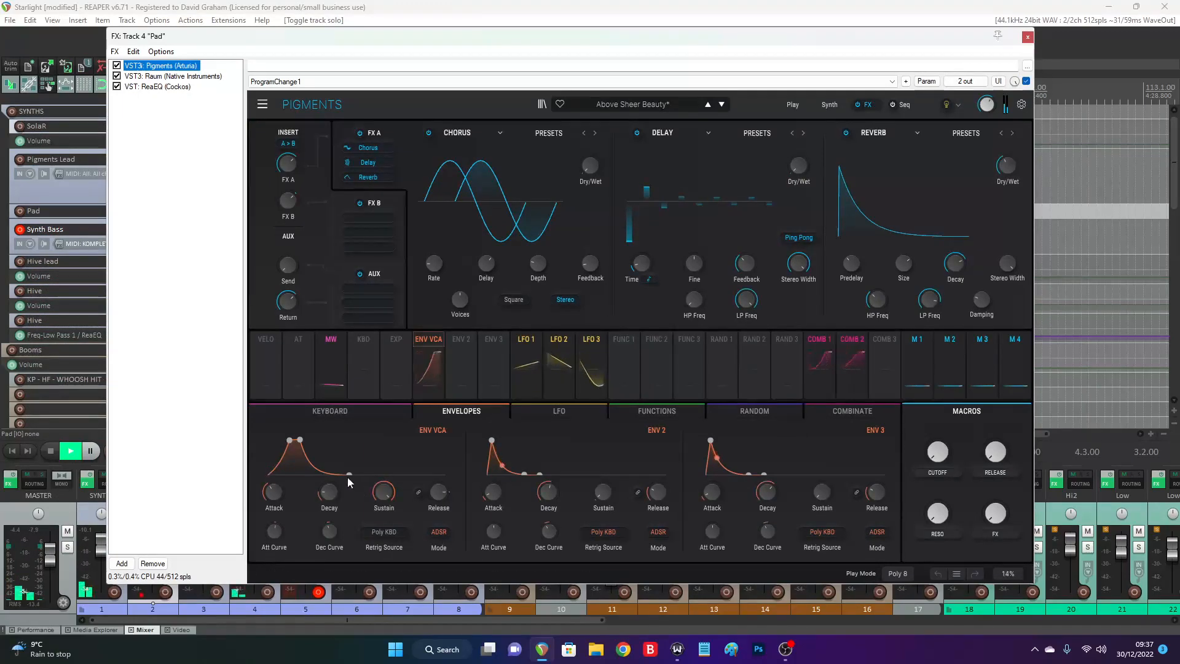
left_click(161, 76)
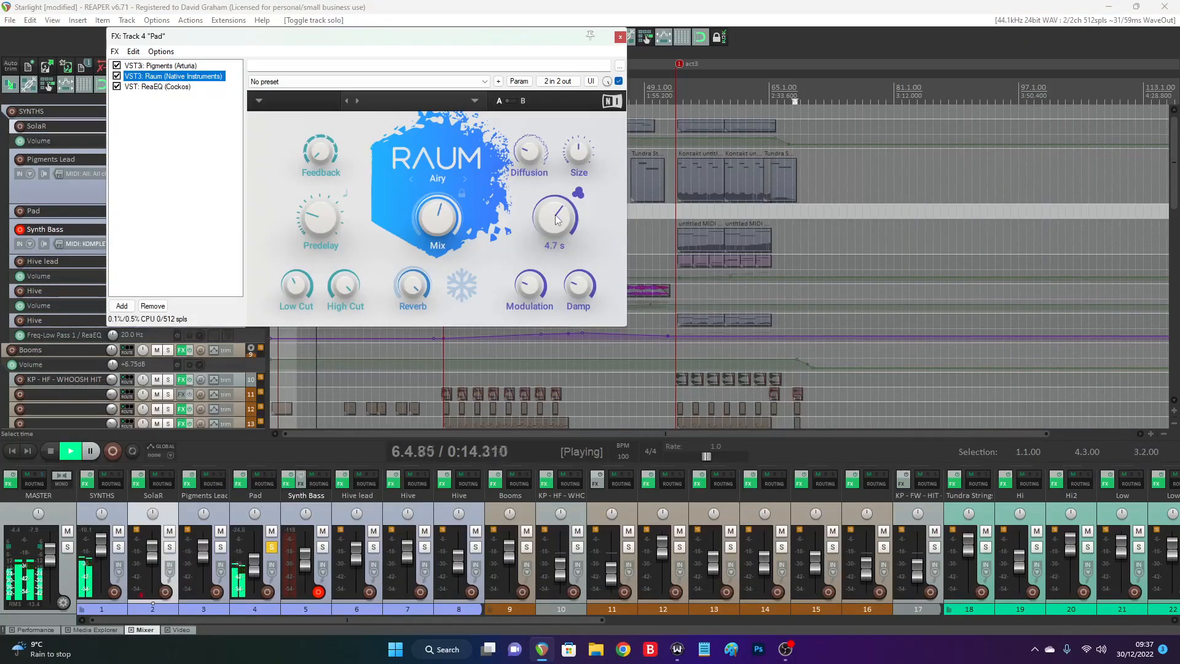
left_click(157, 86)
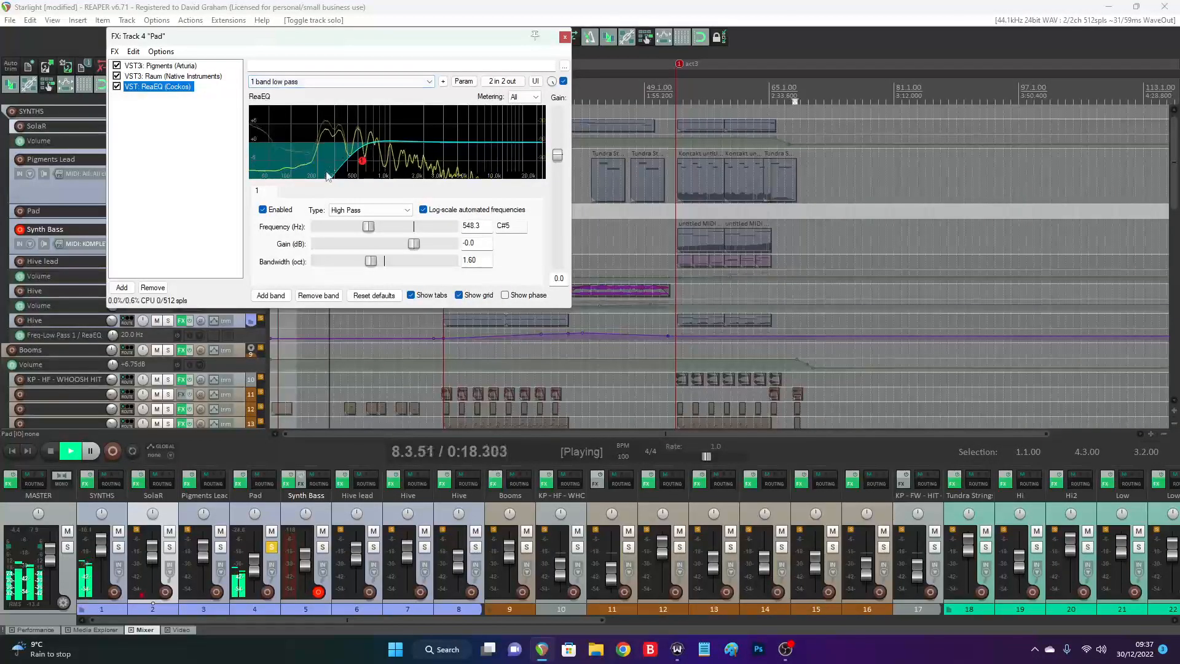
left_click(565, 37)
Inspect the notes and mod wheel data of the Pad track's MIDI item, and close the MIDI editor
double_click(314, 216)
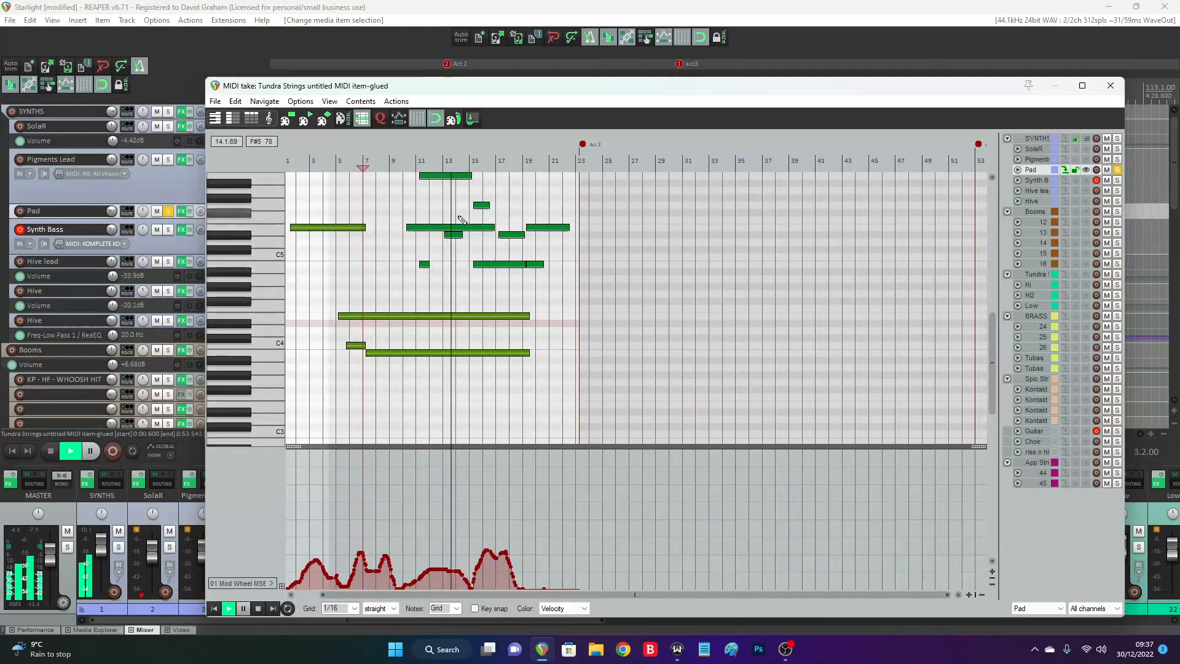
left_click(454, 235)
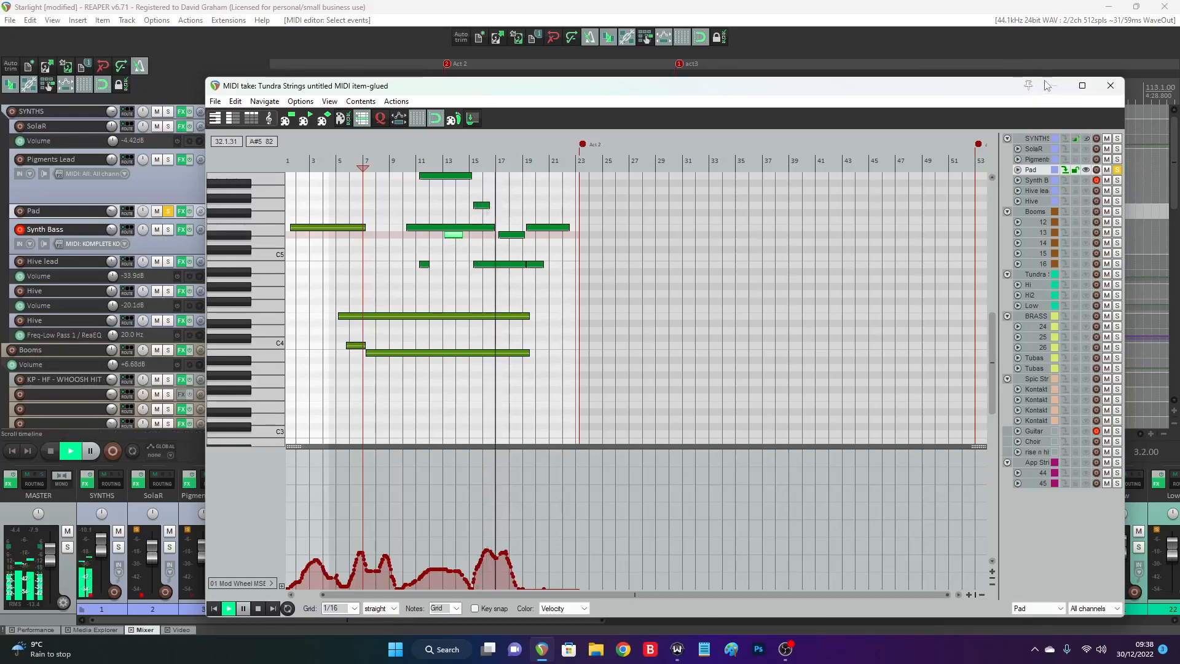
left_click(1111, 86)
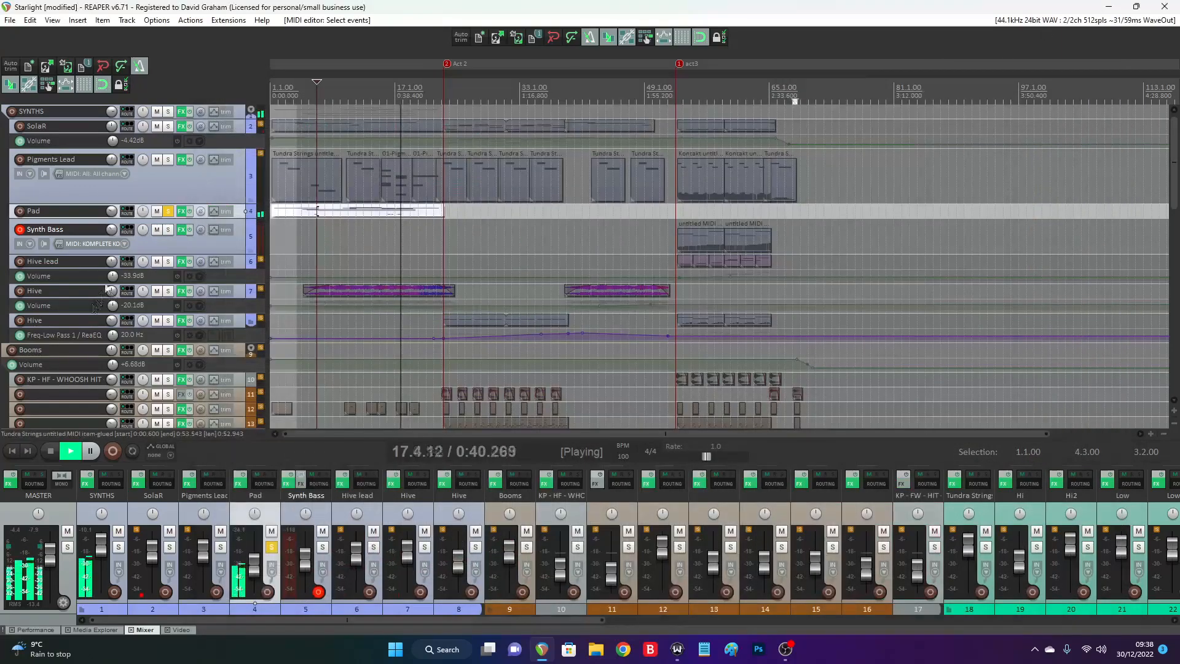
Solo the Pad and SolaR tracks together and play them from near the project start
left_click(170, 213)
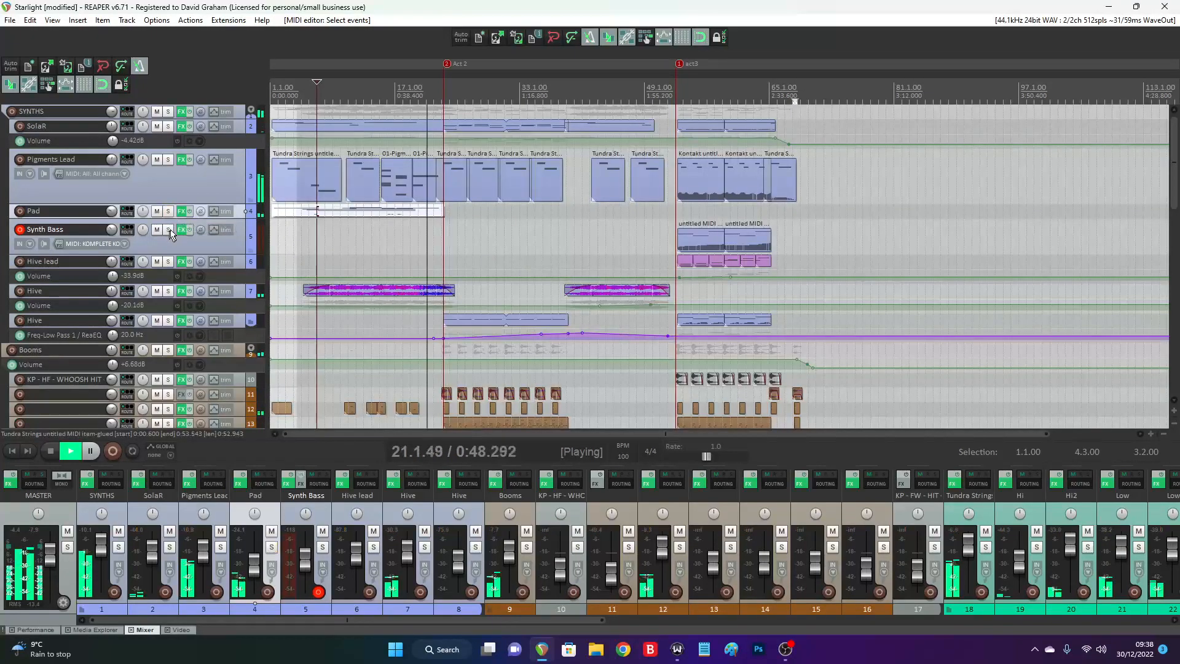
left_click(169, 212)
left_click(168, 126)
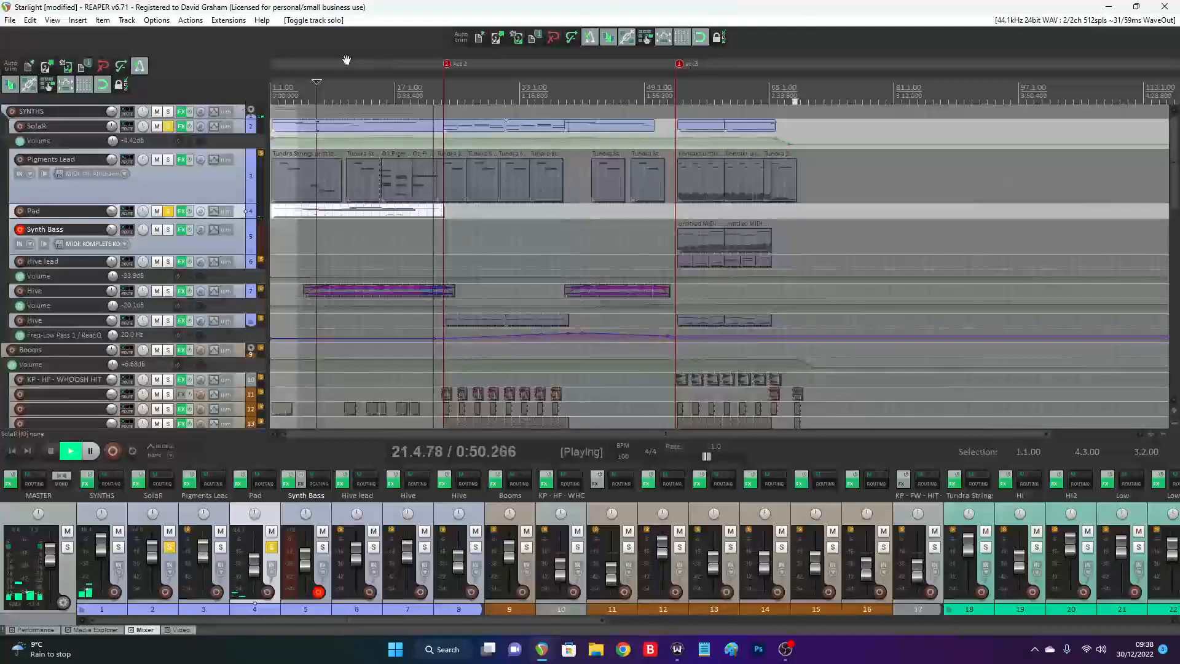
left_click(298, 91)
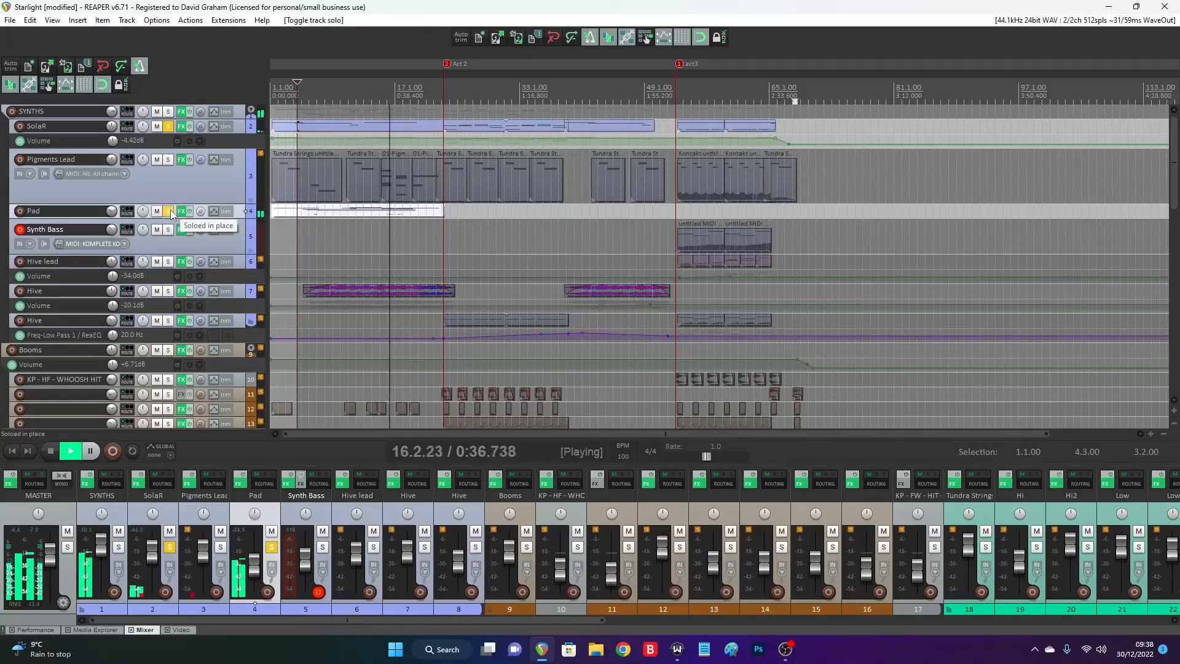
Move the solo from SolaR and Pad to Hive track 7, play its first audio item and review its ReaEQ high-pass filter
left_click(168, 126)
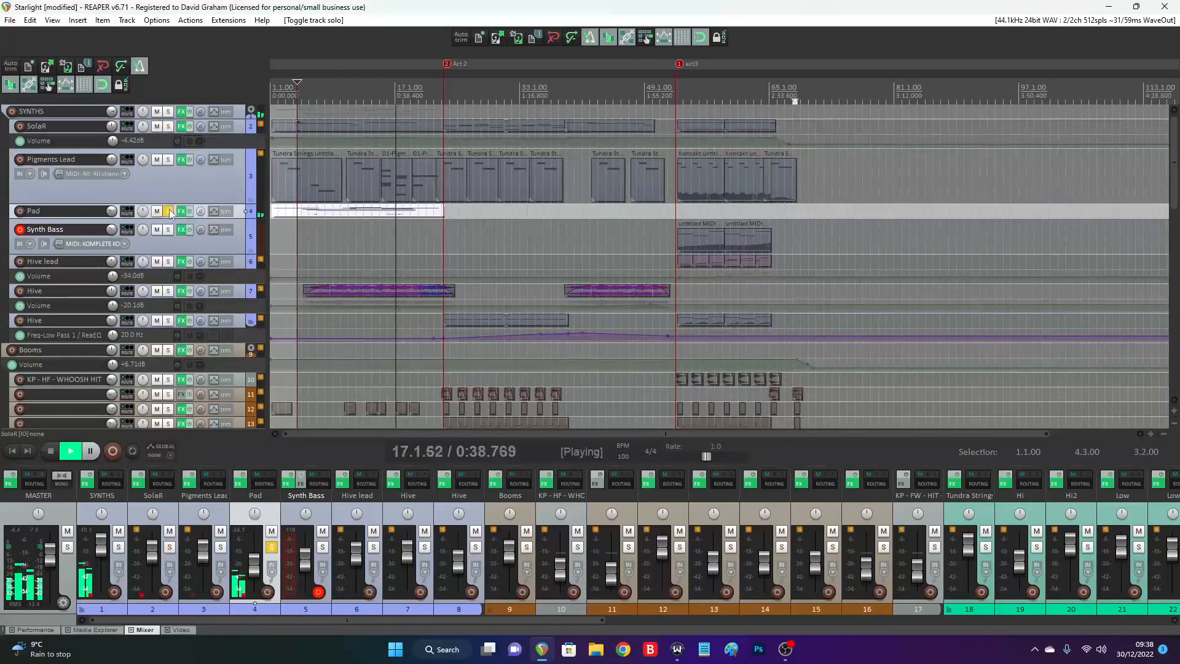
left_click(168, 211)
left_click(168, 290)
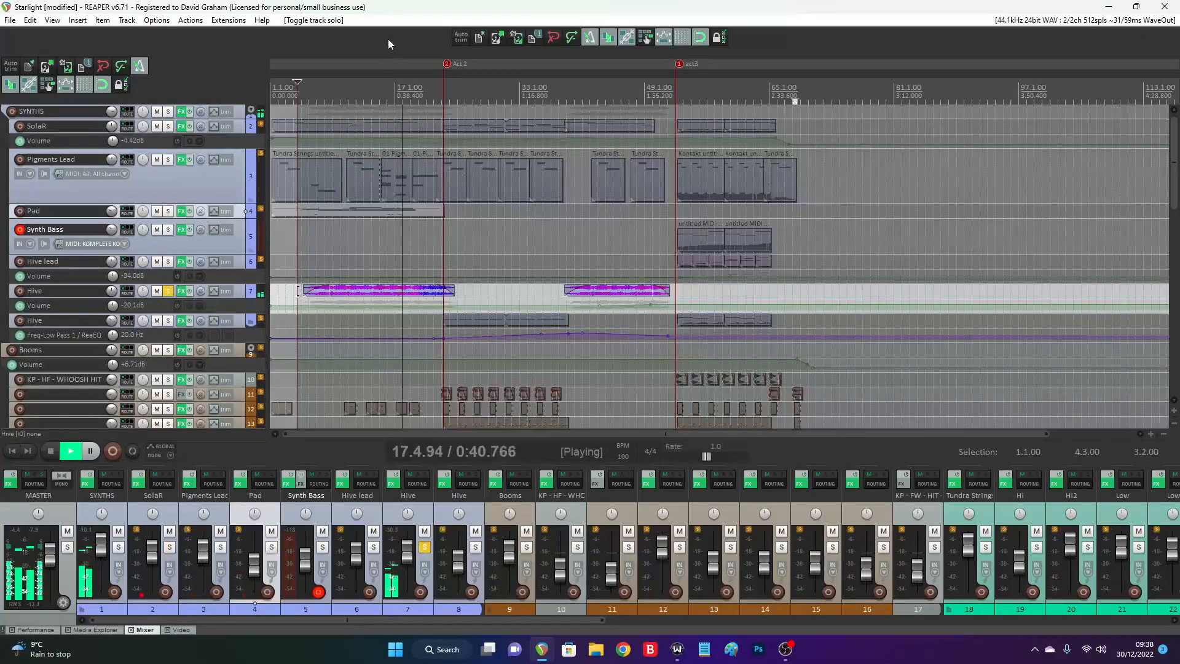
left_click(326, 93)
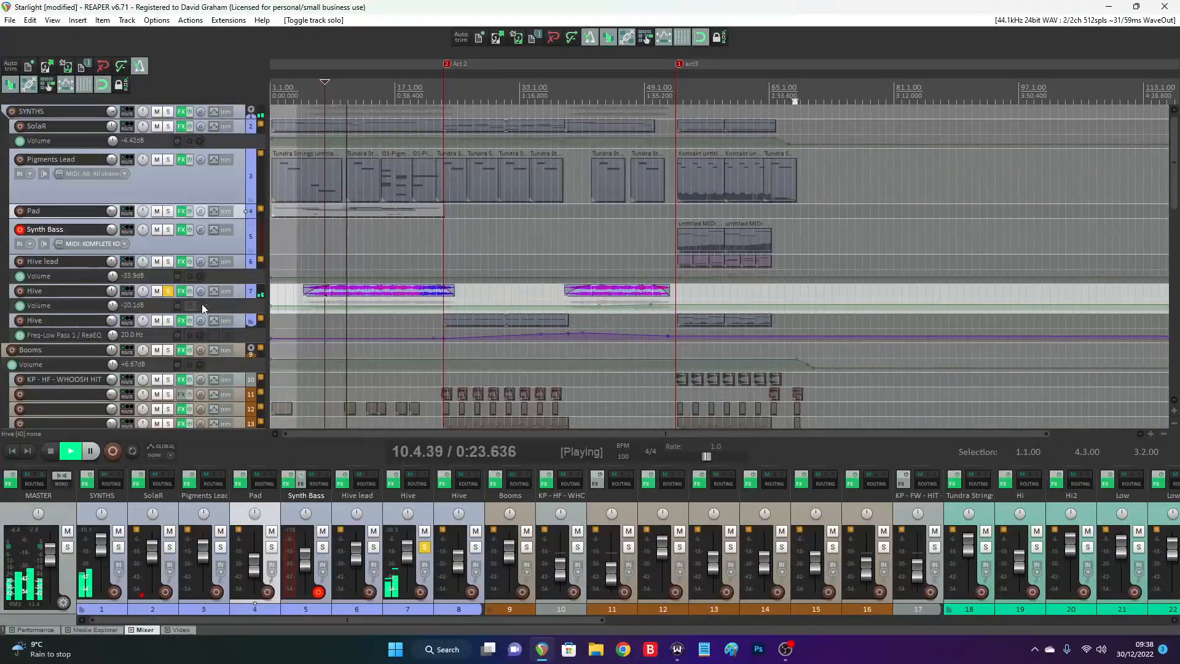
left_click(180, 291)
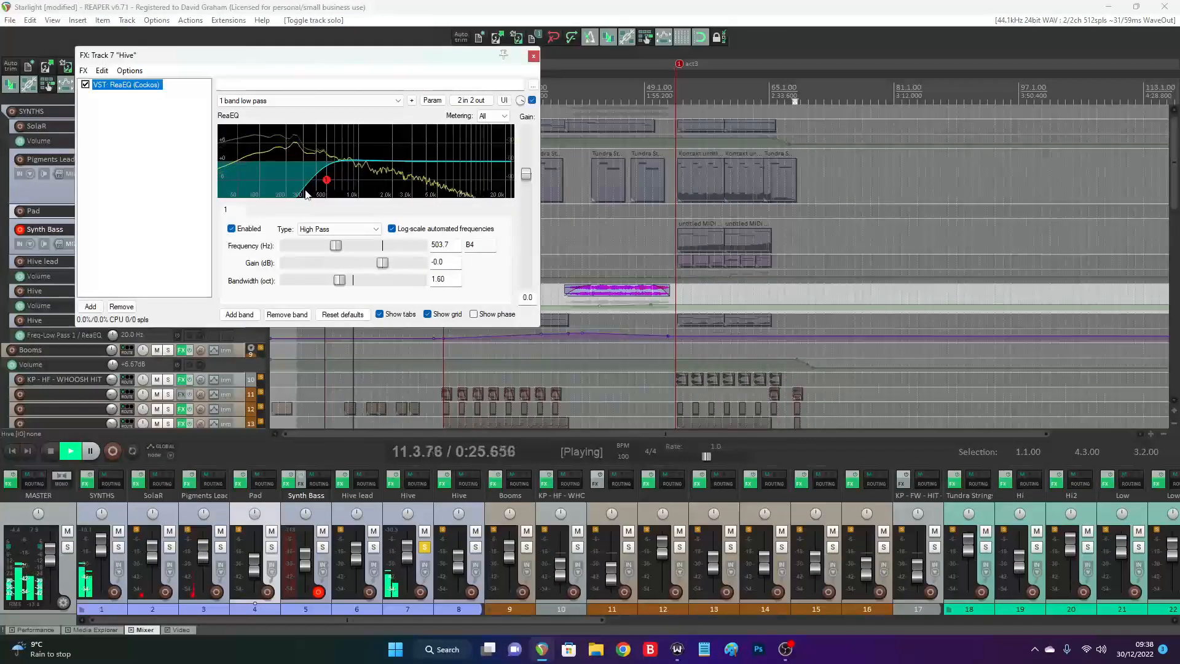
left_click(533, 56)
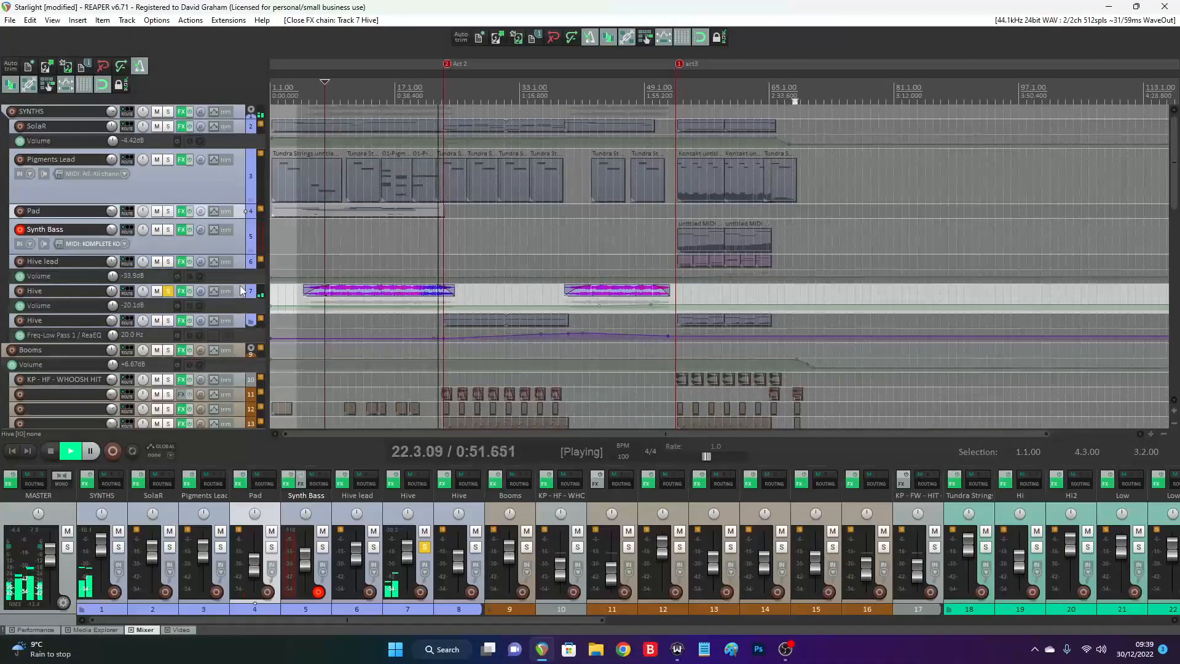
Switch the solo from Hive to the Booms folder and listen to its hits from the project start and around bar 11
left_click(168, 292)
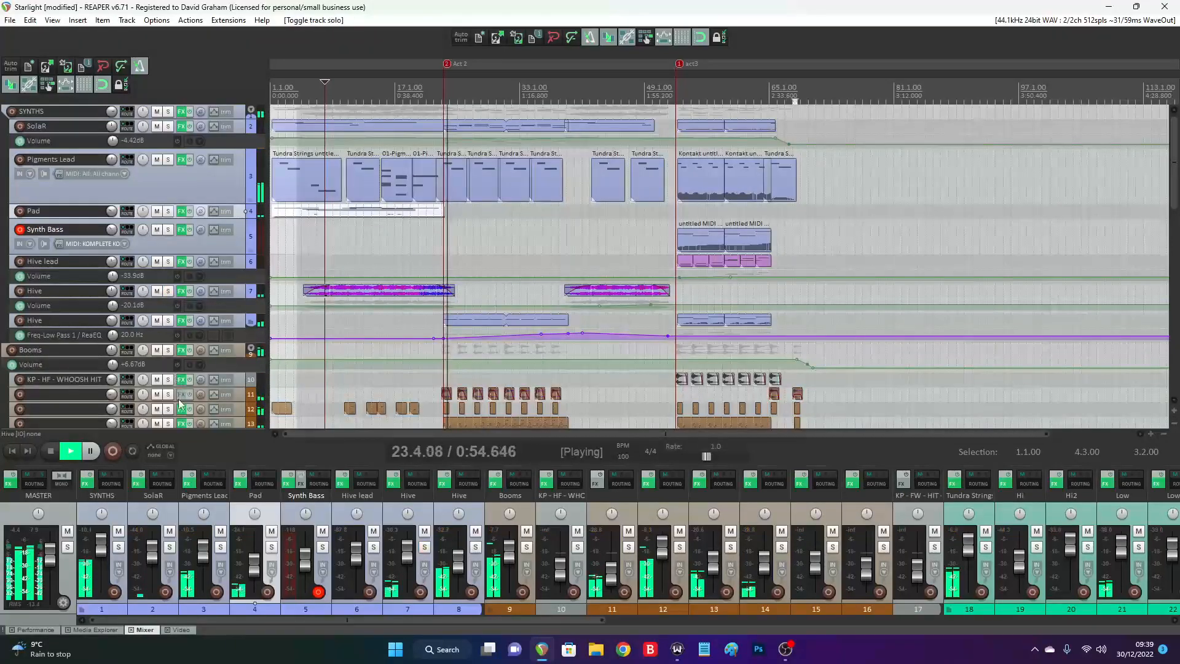
left_click(168, 352)
left_click(294, 350)
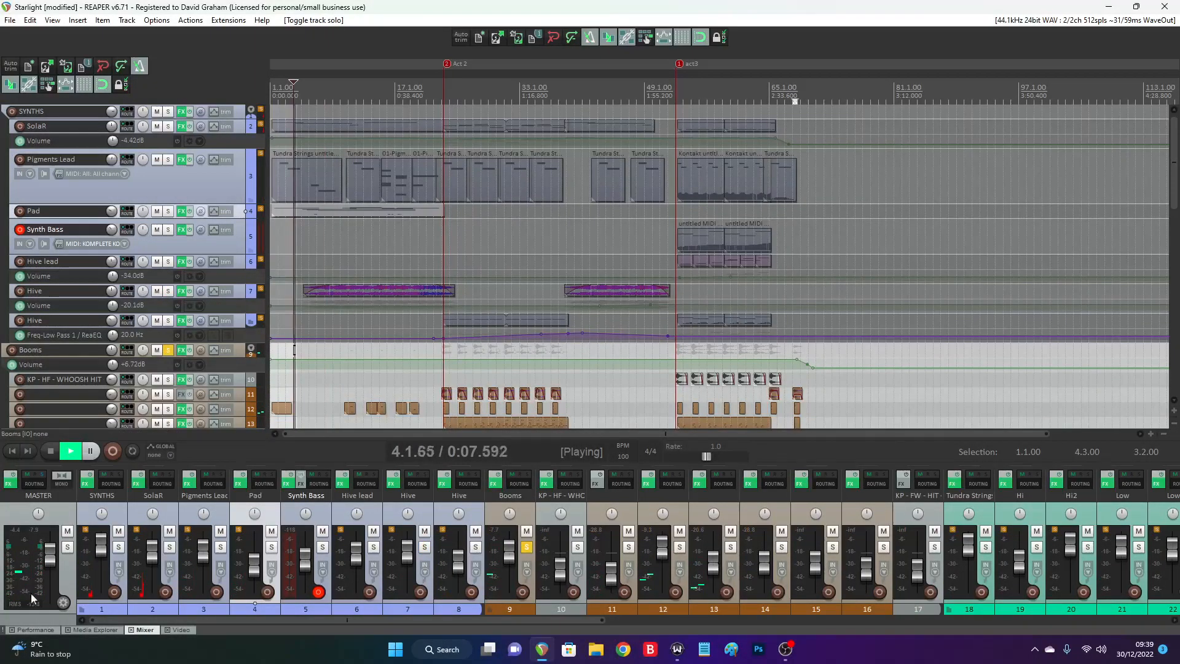
left_click(12, 451)
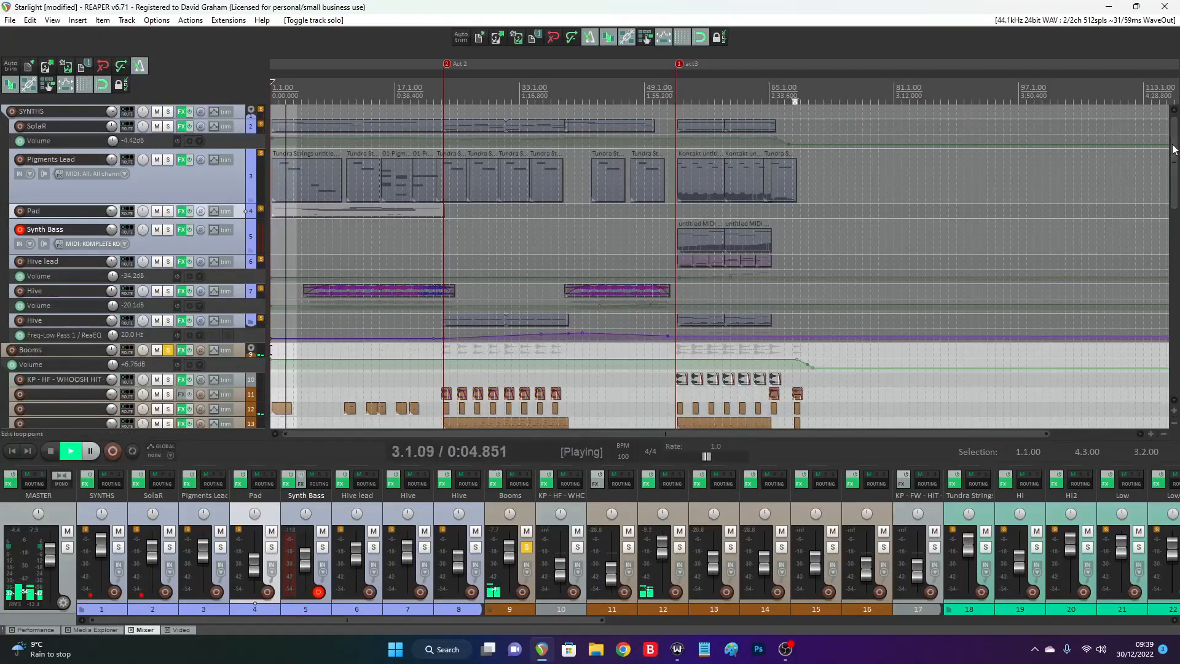
left_click_drag(1174, 150, 1174, 192)
left_click(346, 102)
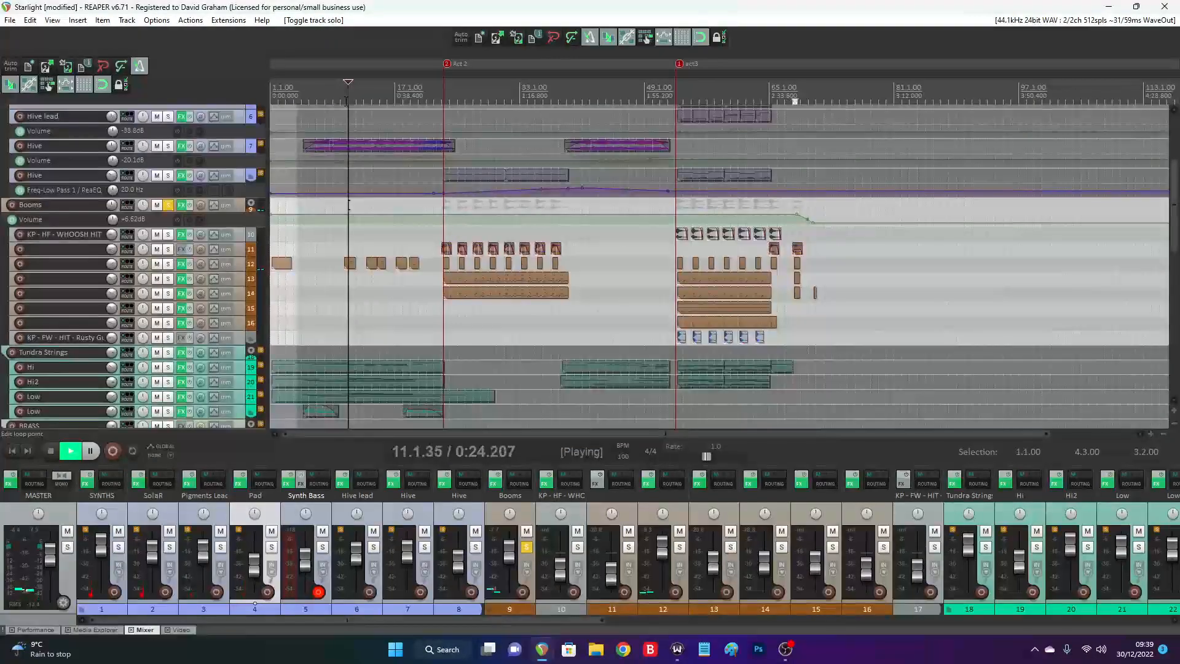
Review track 12's effects chain: the Kontakt Damage 2 instrument, ReaEQ low-pass filter, Decapitator and Raum reverb
left_click(183, 269)
left_click(98, 72)
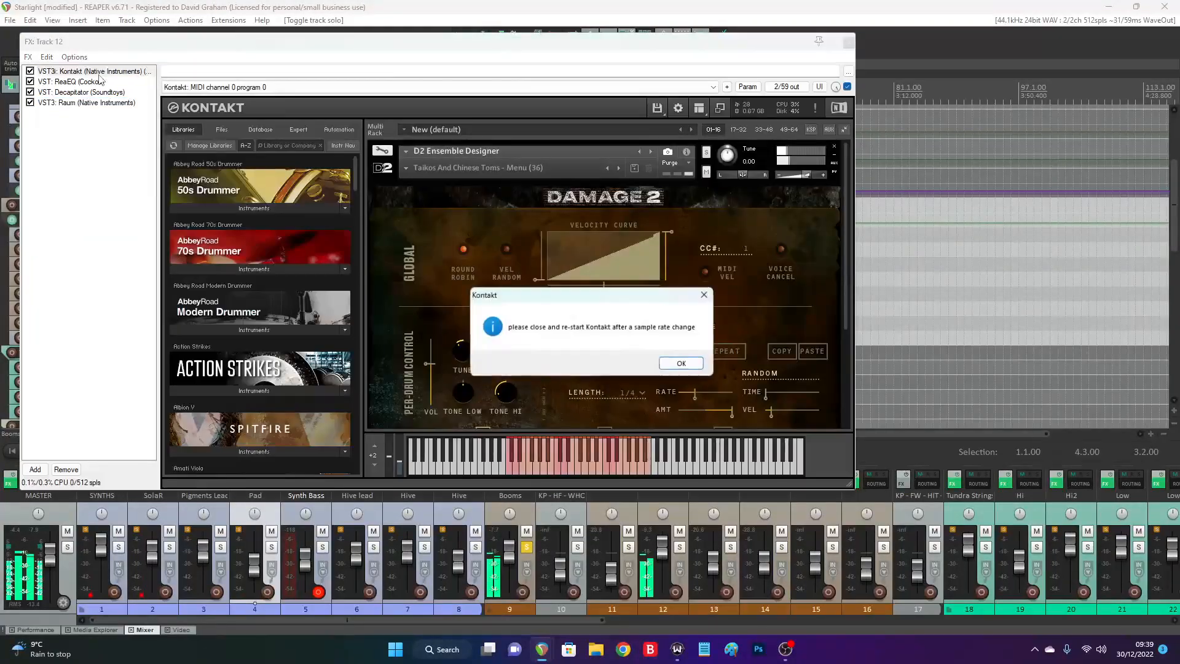
left_click(688, 363)
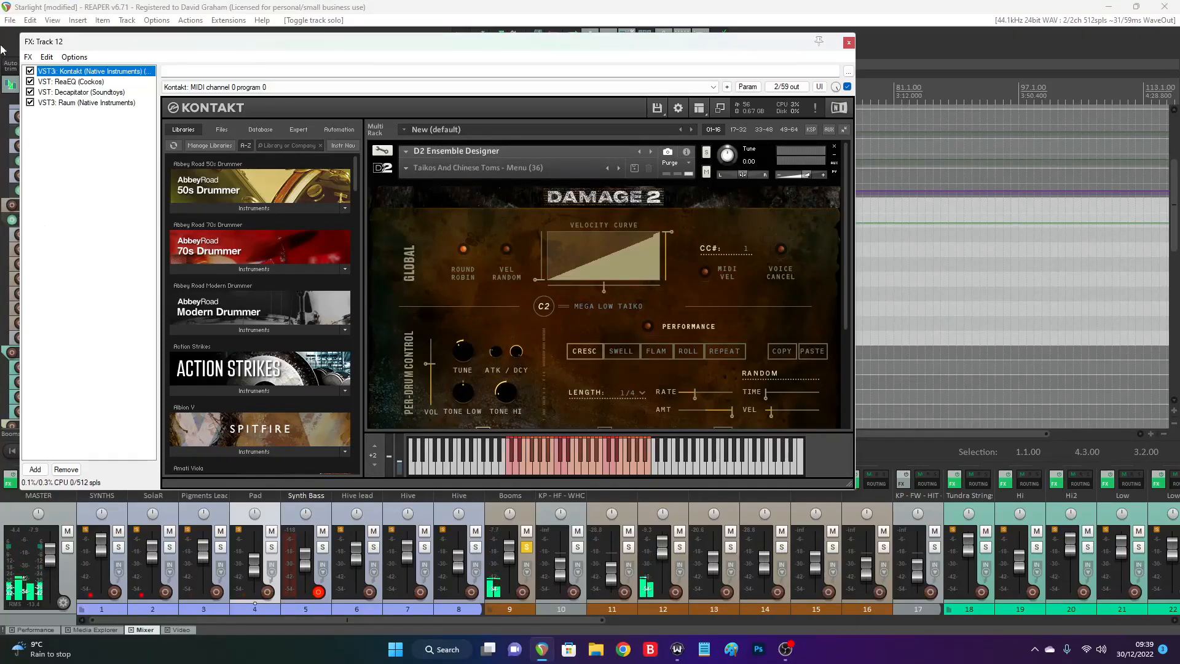
left_click(57, 84)
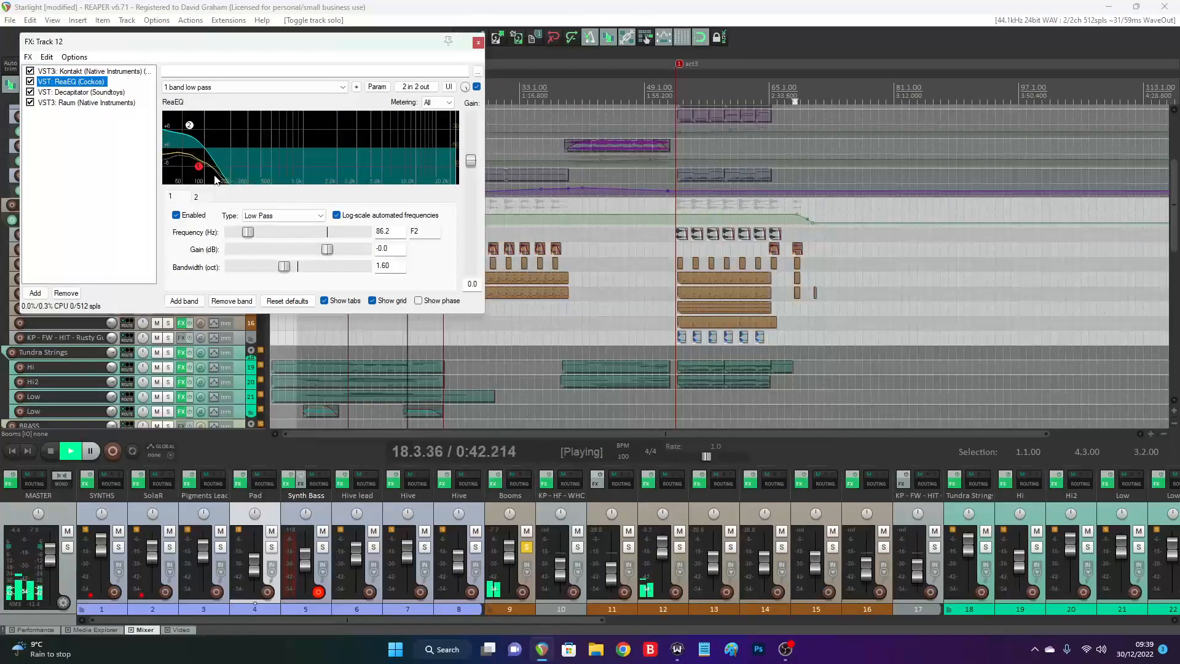
key("Down")
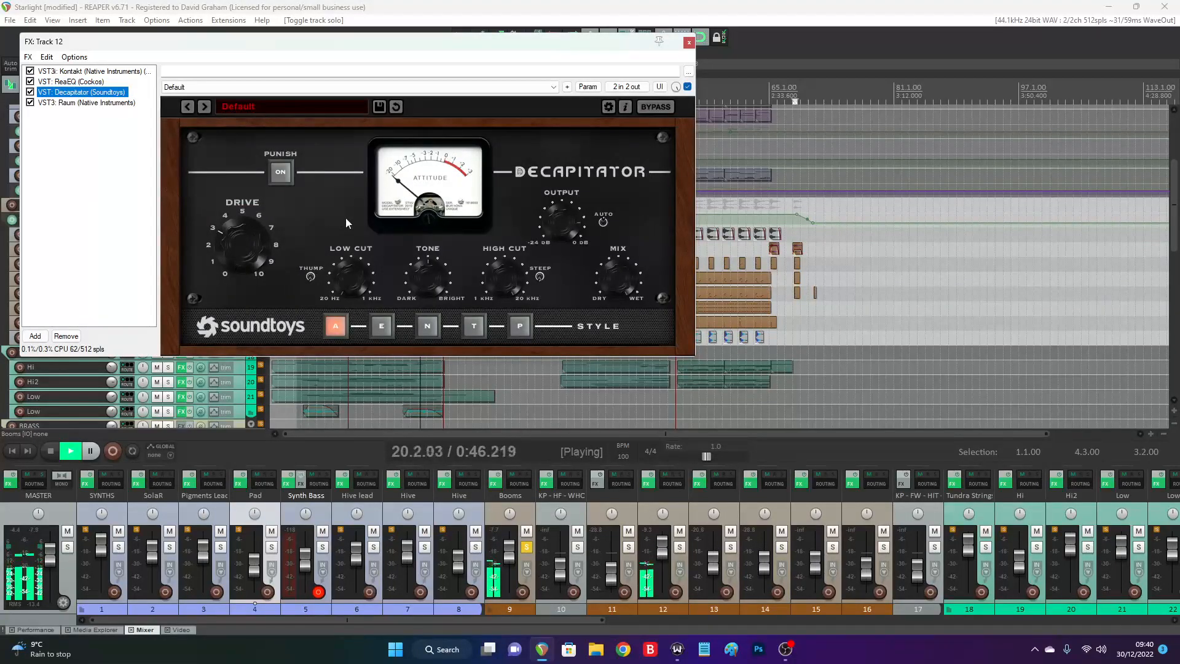
left_click(66, 105)
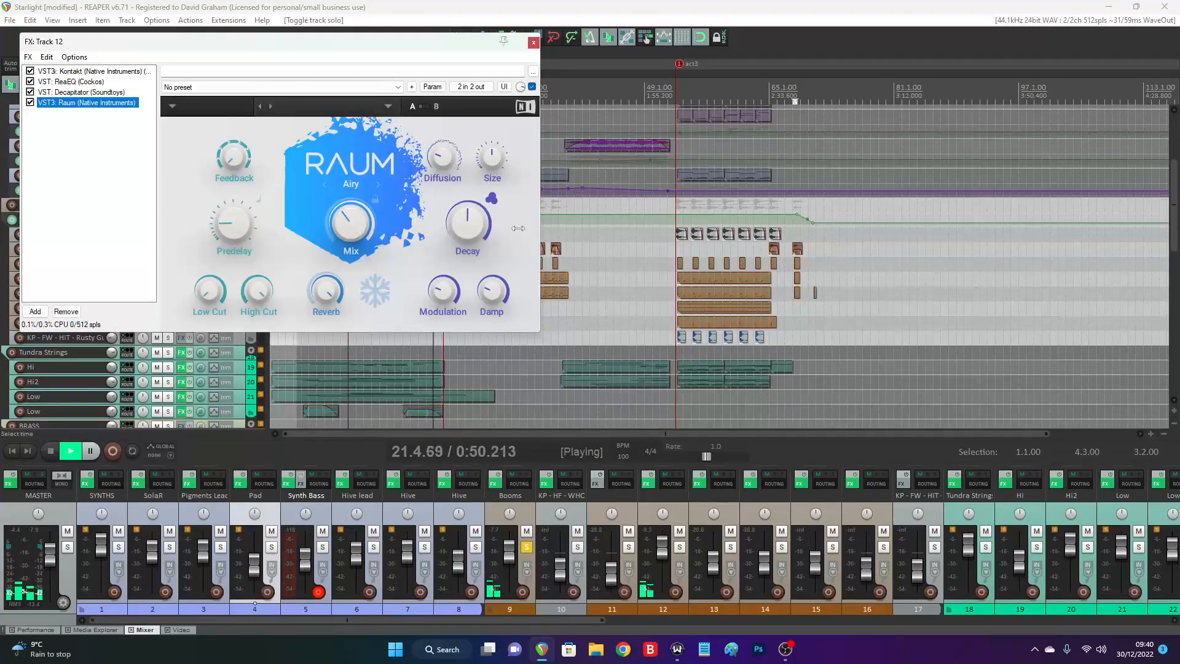
left_click(533, 45)
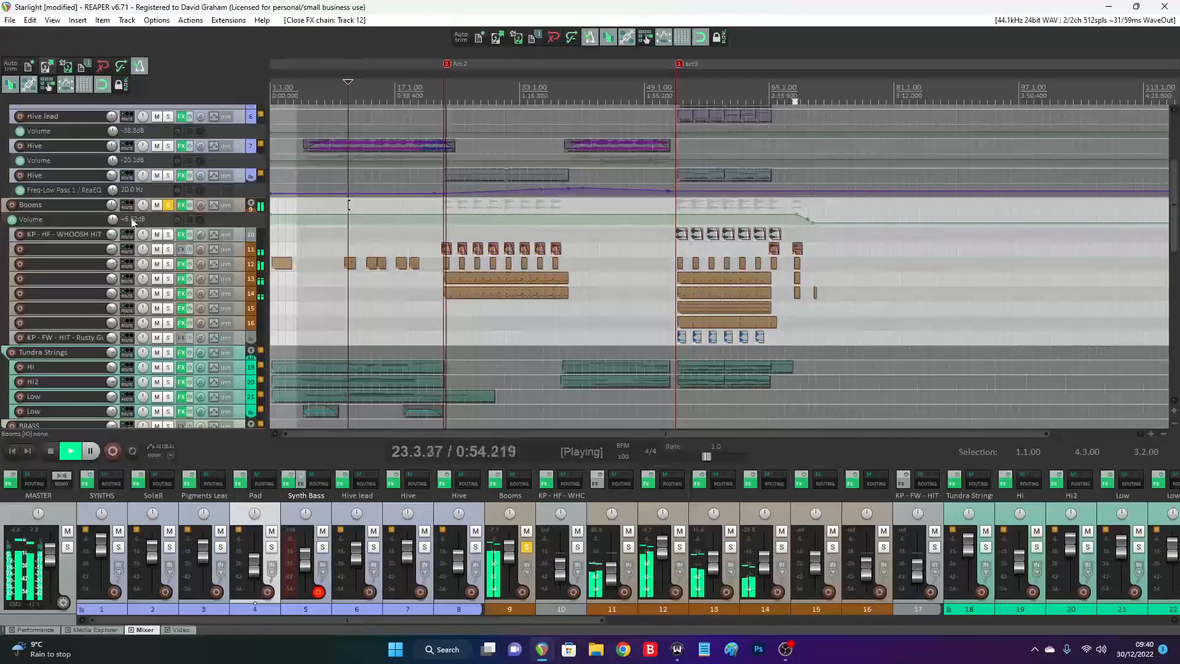
With playback stopped, audition a low key of track 12's Damage 2 taiko instrument and inspect the notes of its first MIDI item
key("space")
key("Home")
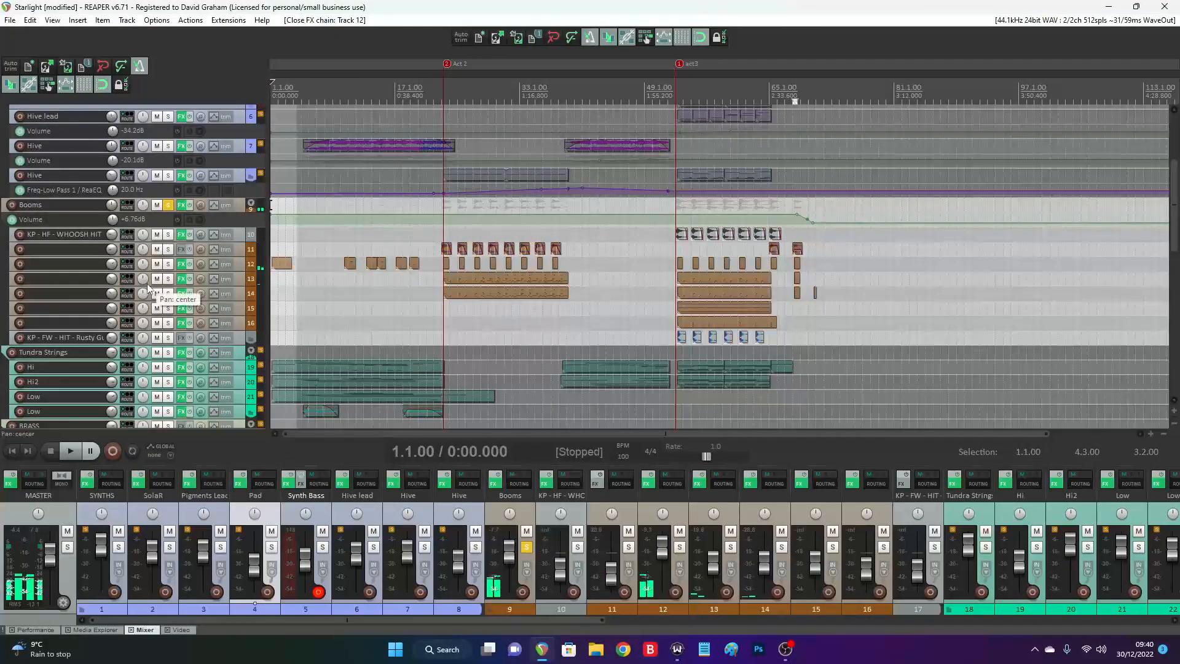
left_click(183, 263)
left_click(97, 72)
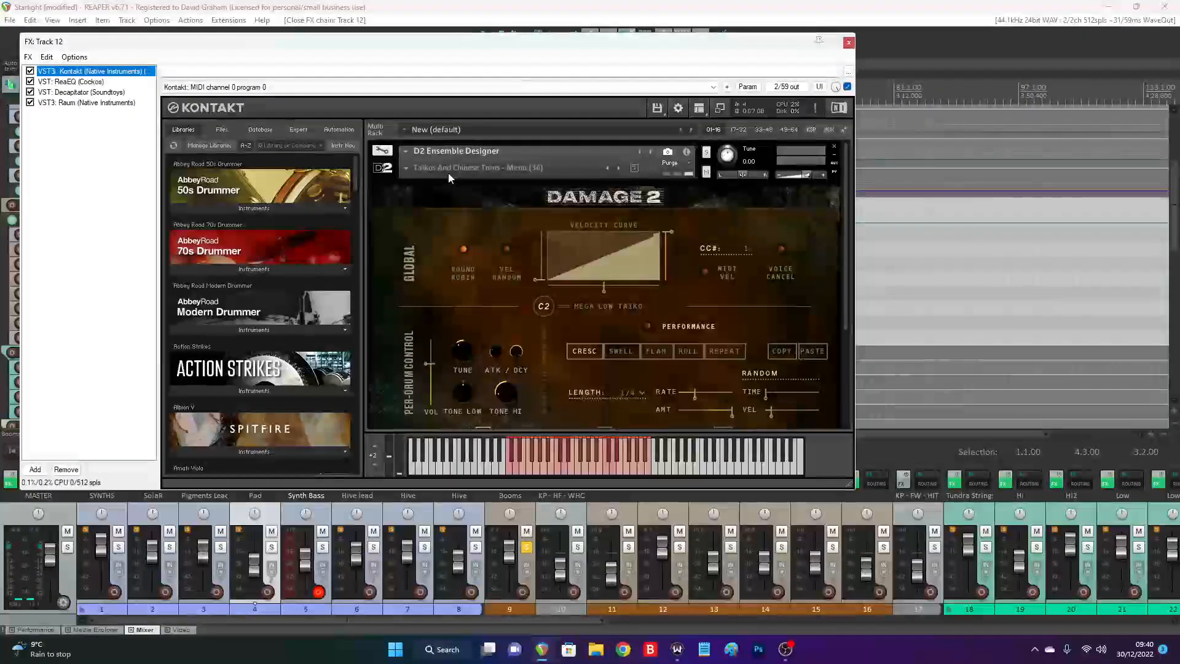
left_click(509, 470)
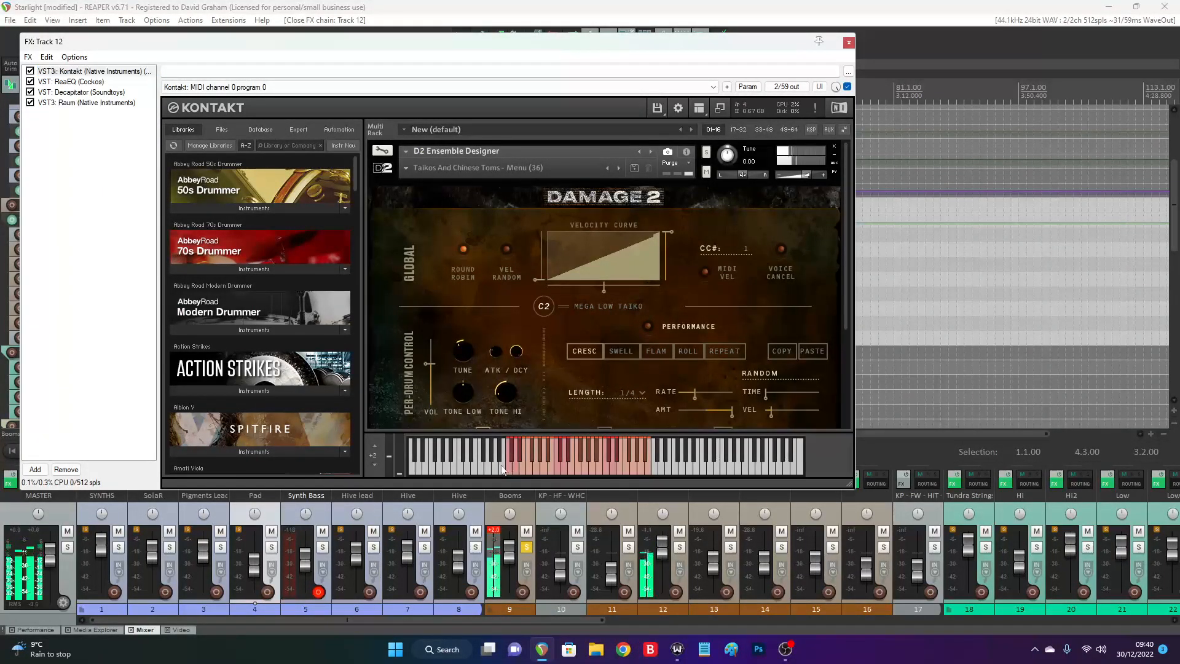
left_click(849, 44)
double_click(278, 264)
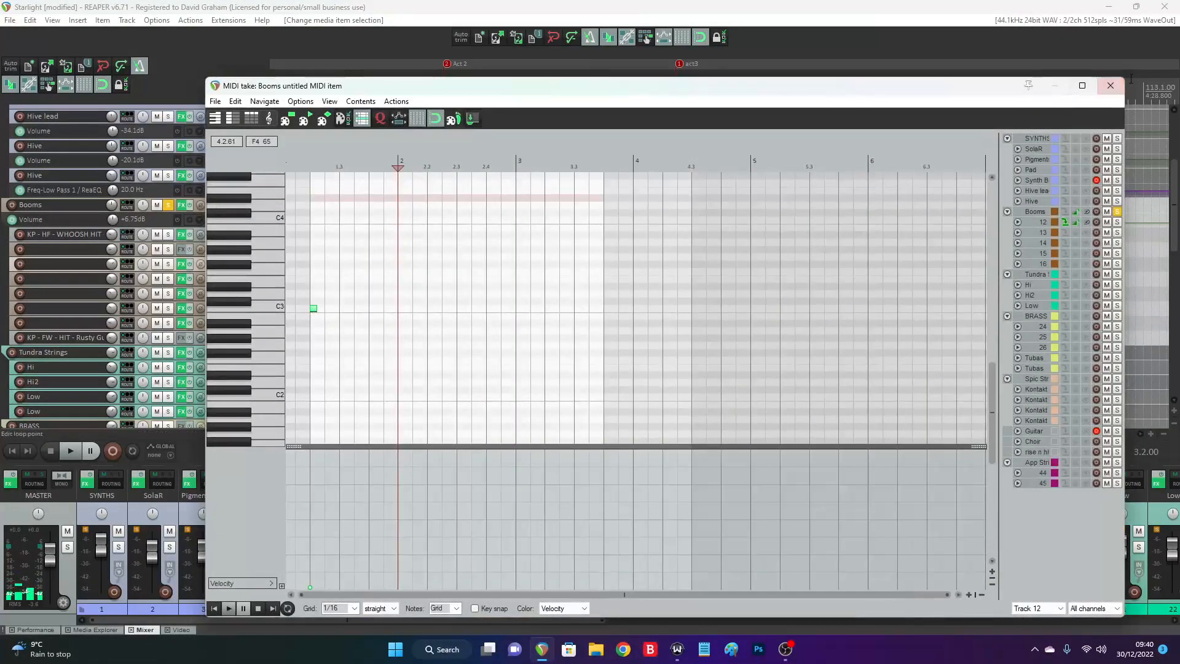
left_click(1110, 86)
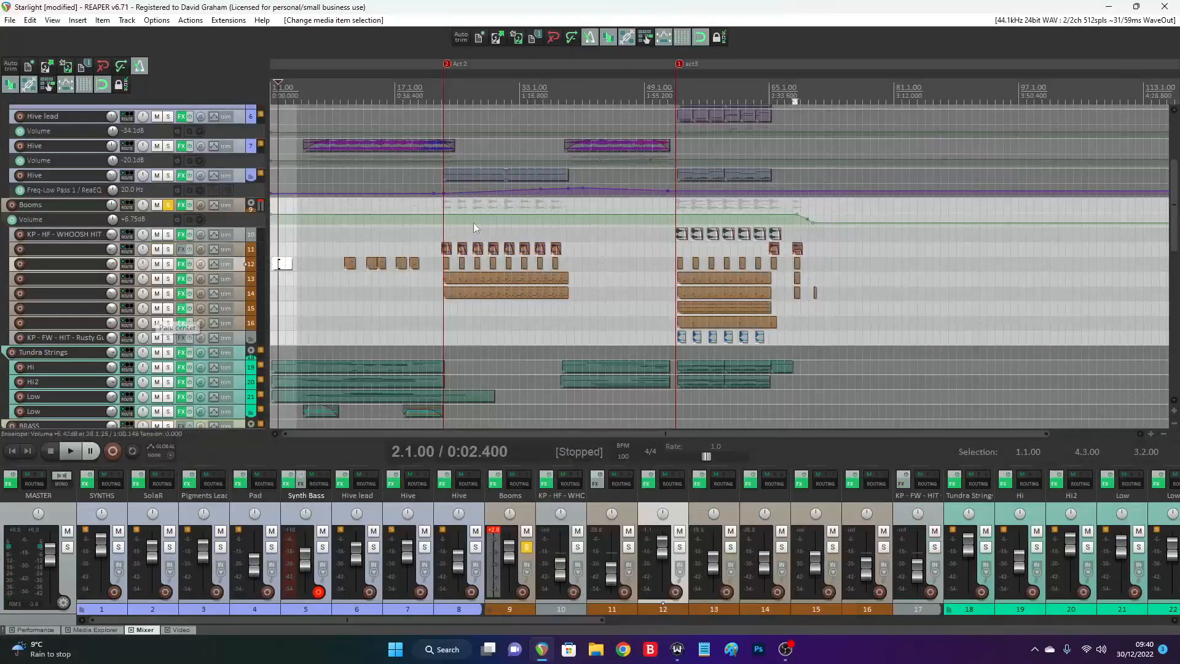
Switch the solo from the Booms folder to the Tundra Strings folder and play it from the project start
left_click(168, 207)
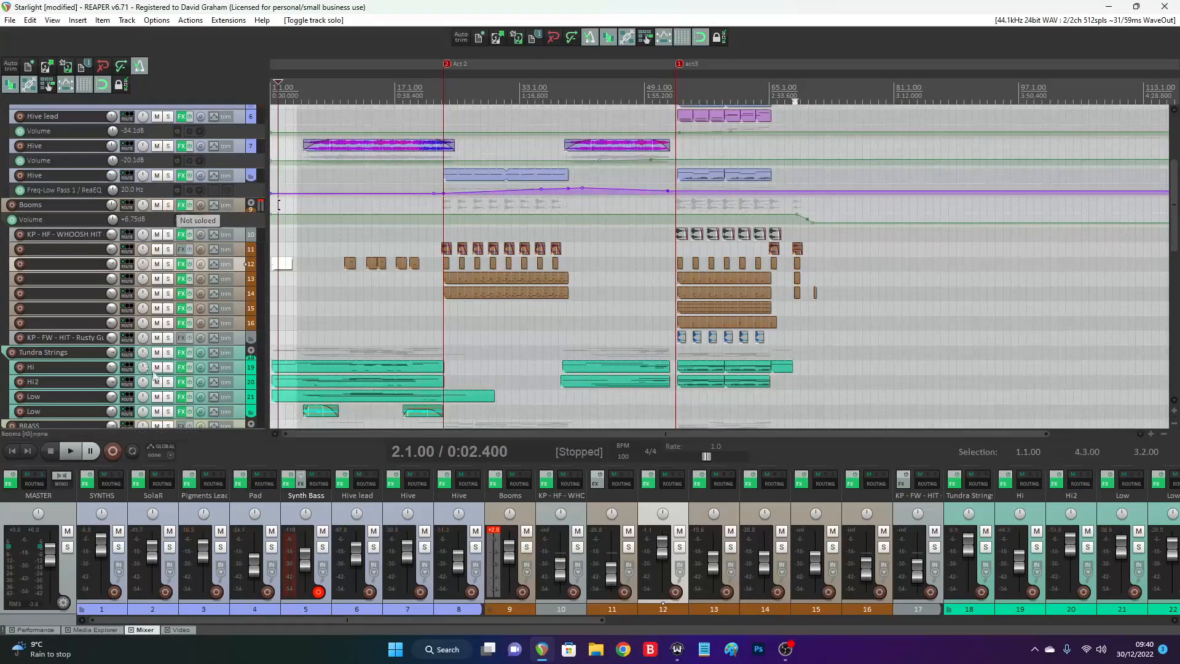
left_click(169, 353)
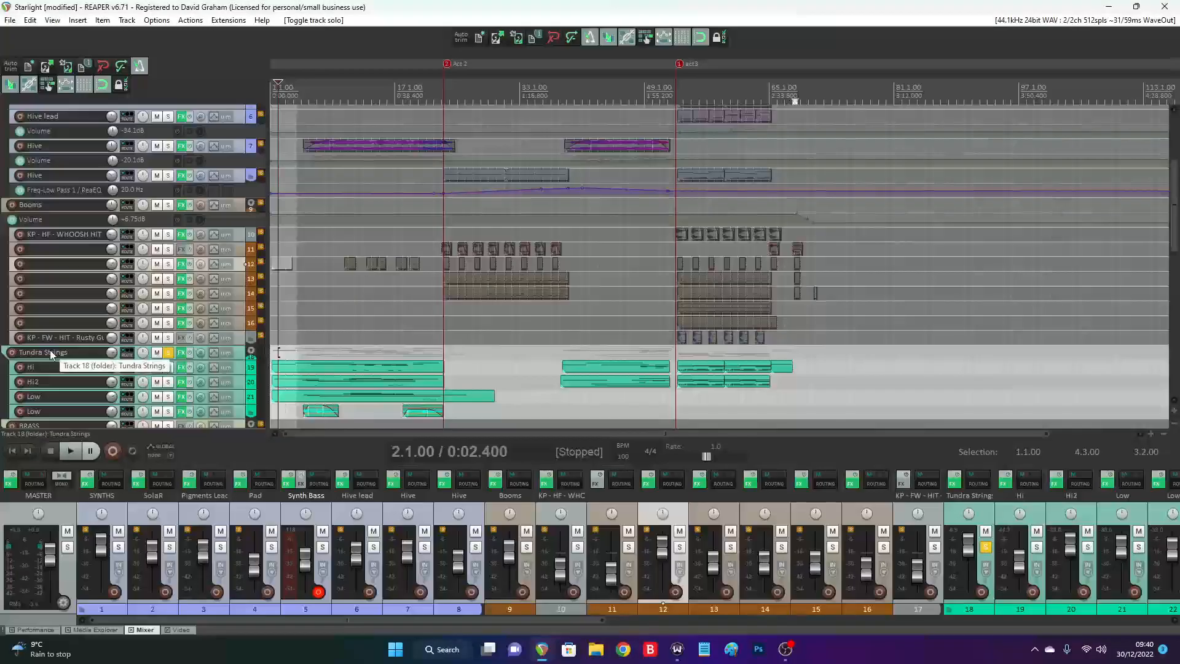
left_click(12, 451)
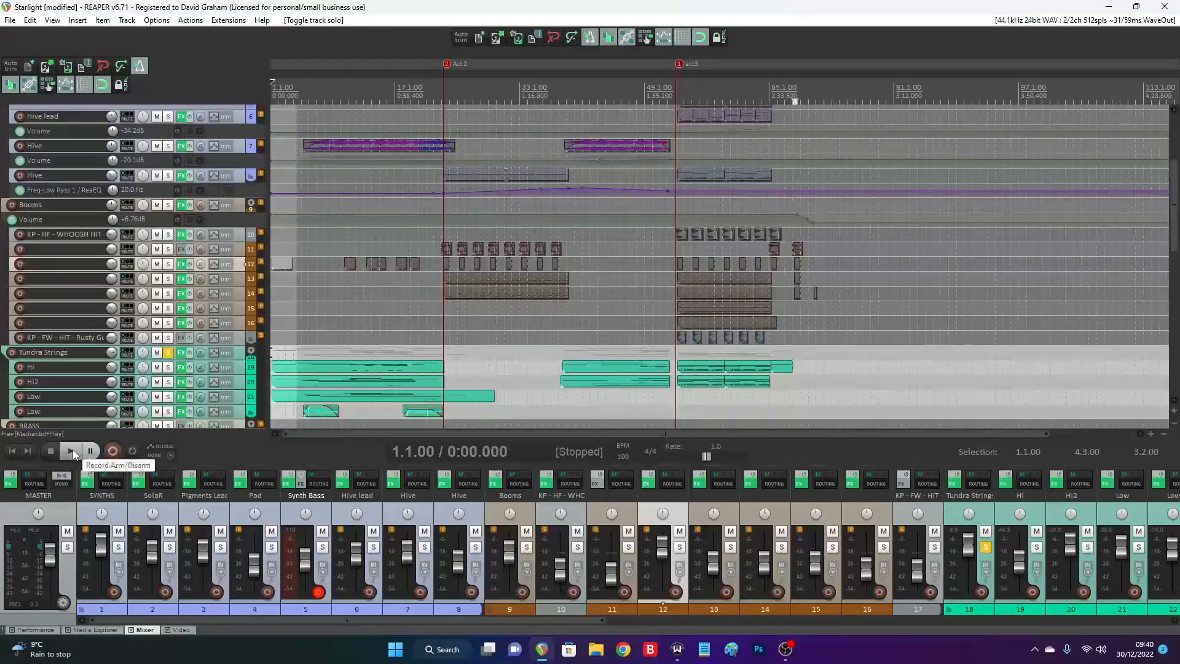
left_click(72, 451)
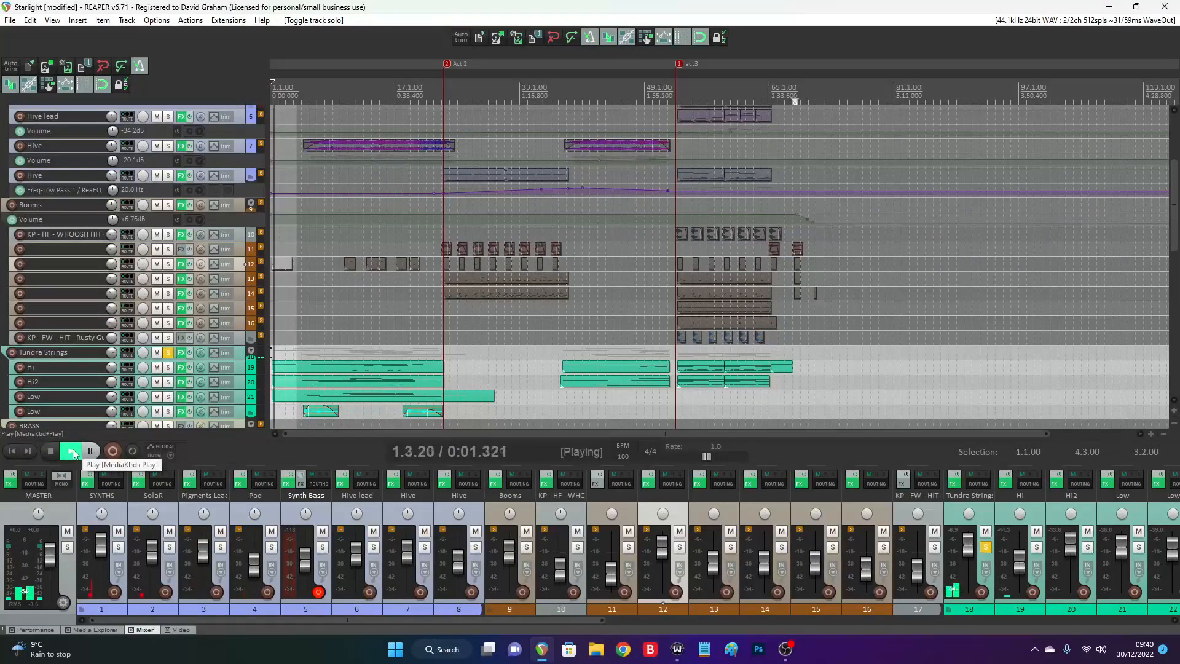
Review the Kontakt Albion Tundra instruments on the Hi track and track 21 Low during playback
left_click(183, 367)
left_click(61, 71)
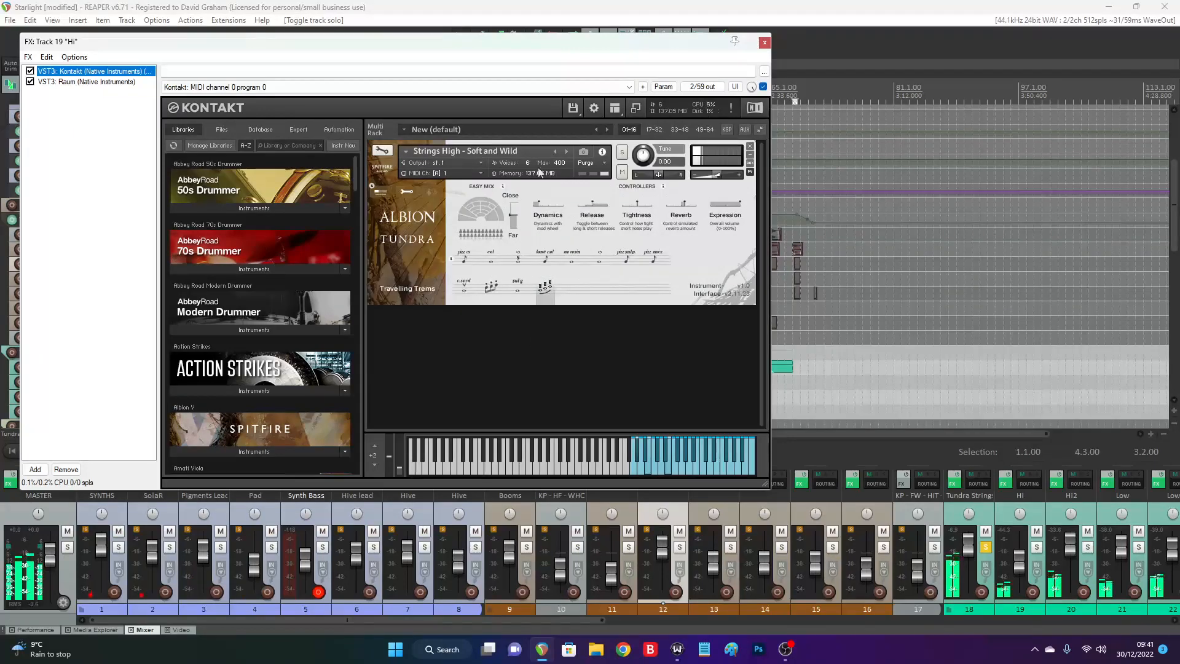
left_click(765, 42)
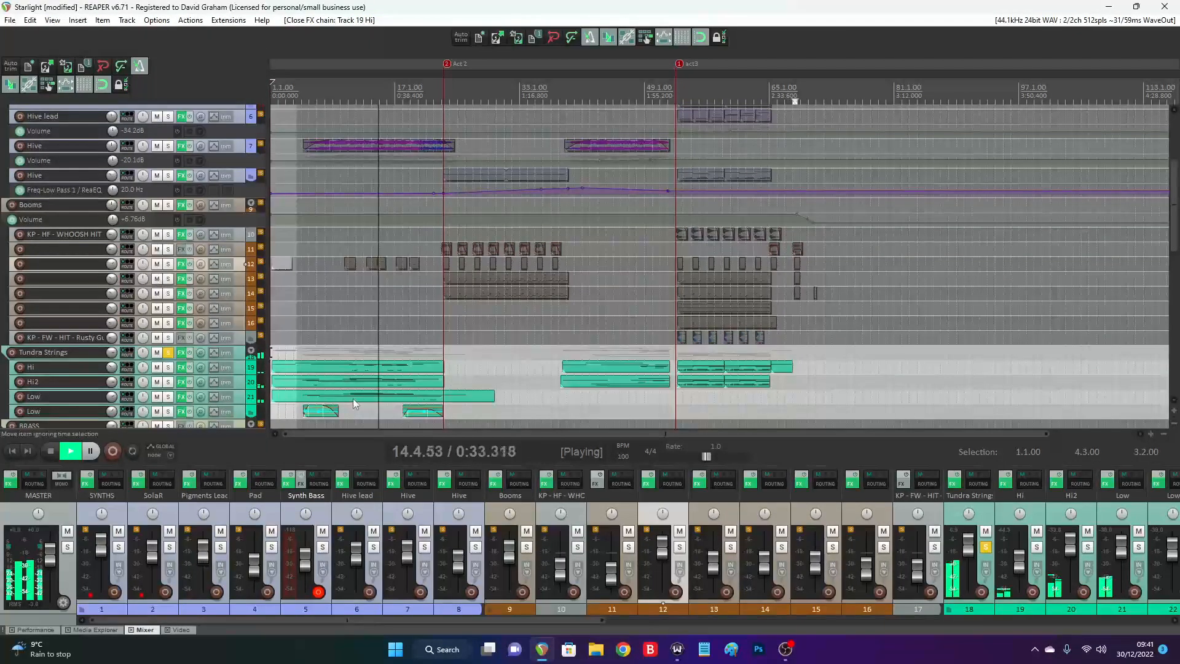
left_click(181, 397)
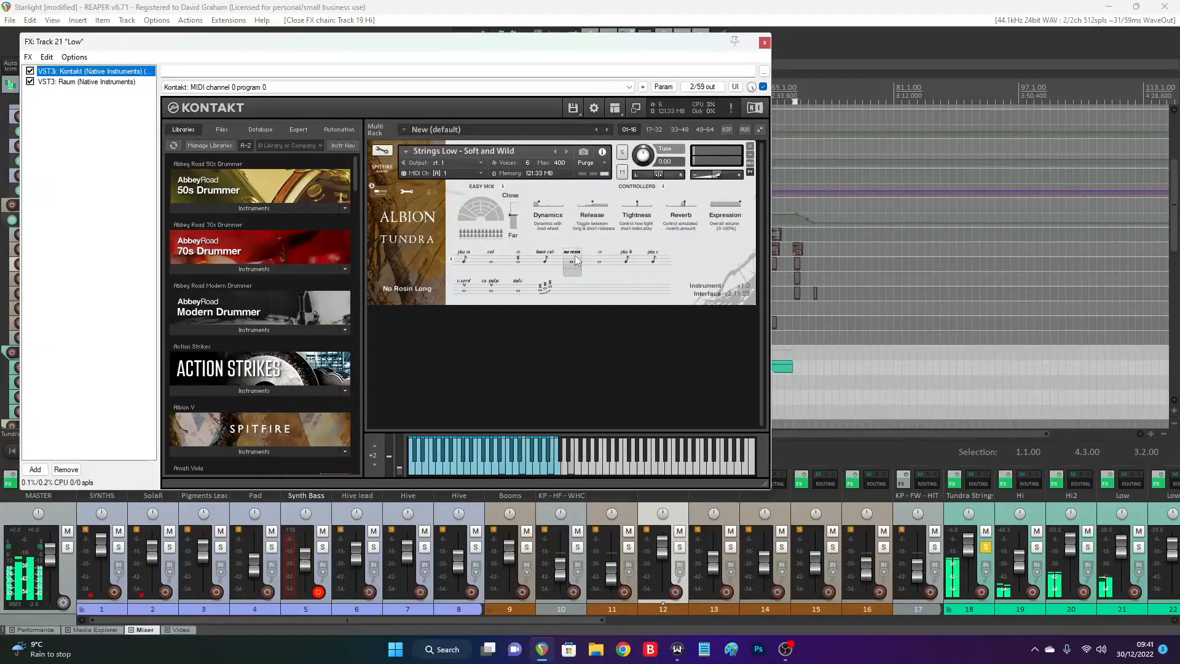
left_click(765, 43)
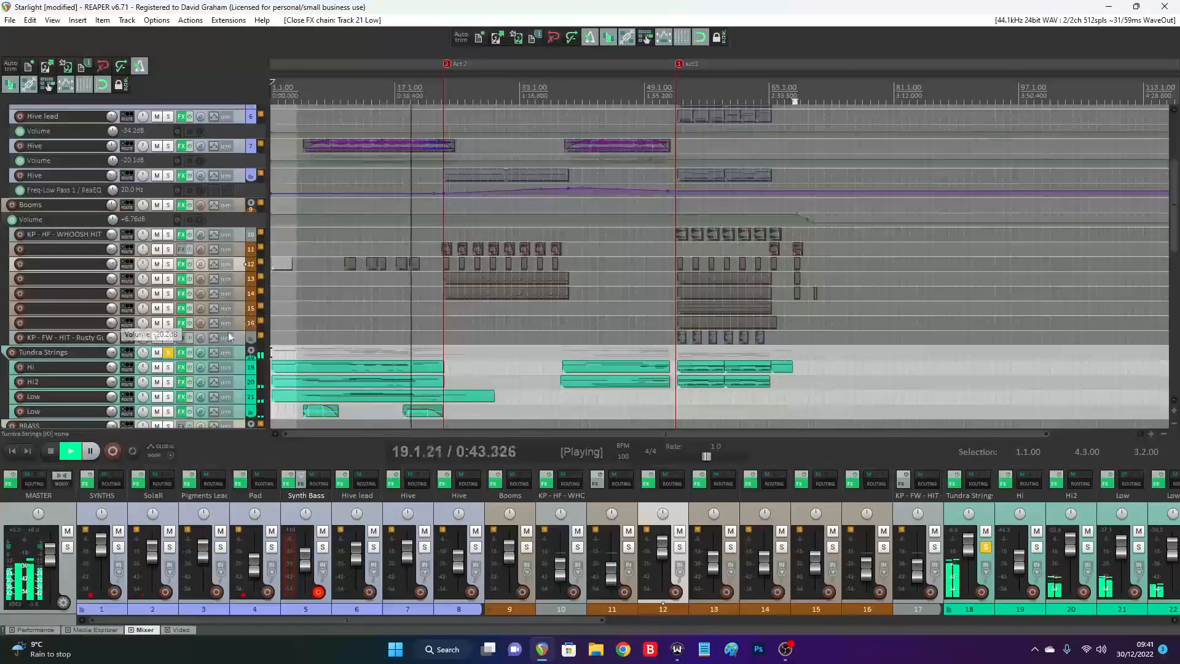
Inspect the Decapitator on the Tundra Strings folder and toggle its bypass to compare the sound
left_click(182, 353)
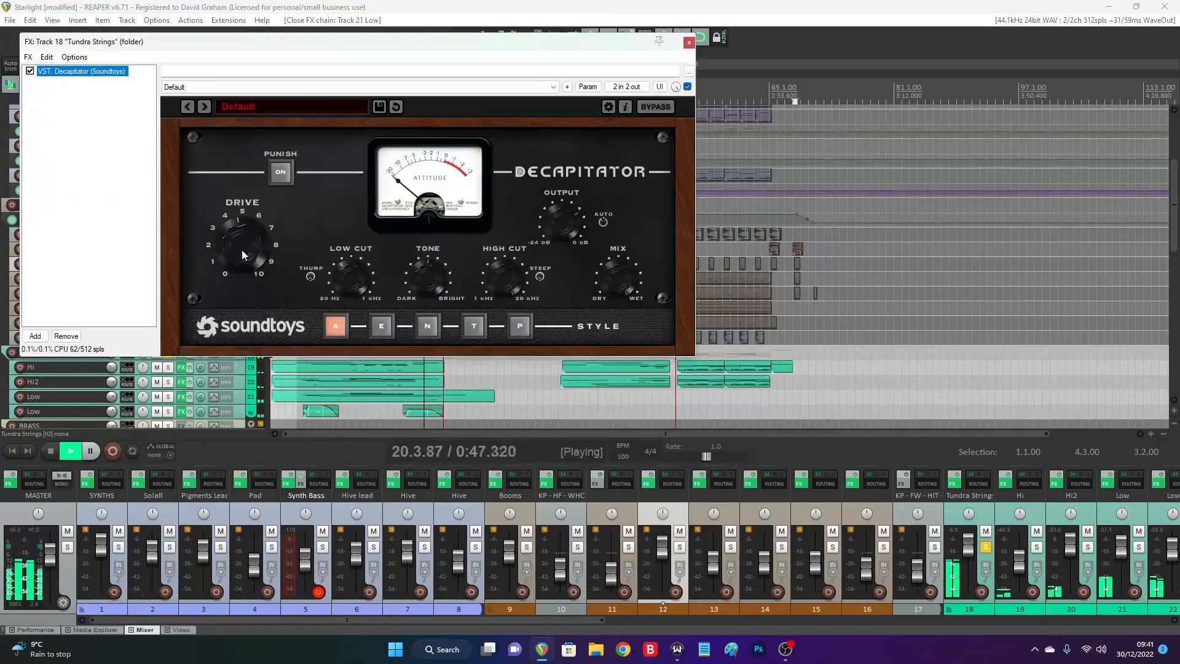
left_click(688, 87)
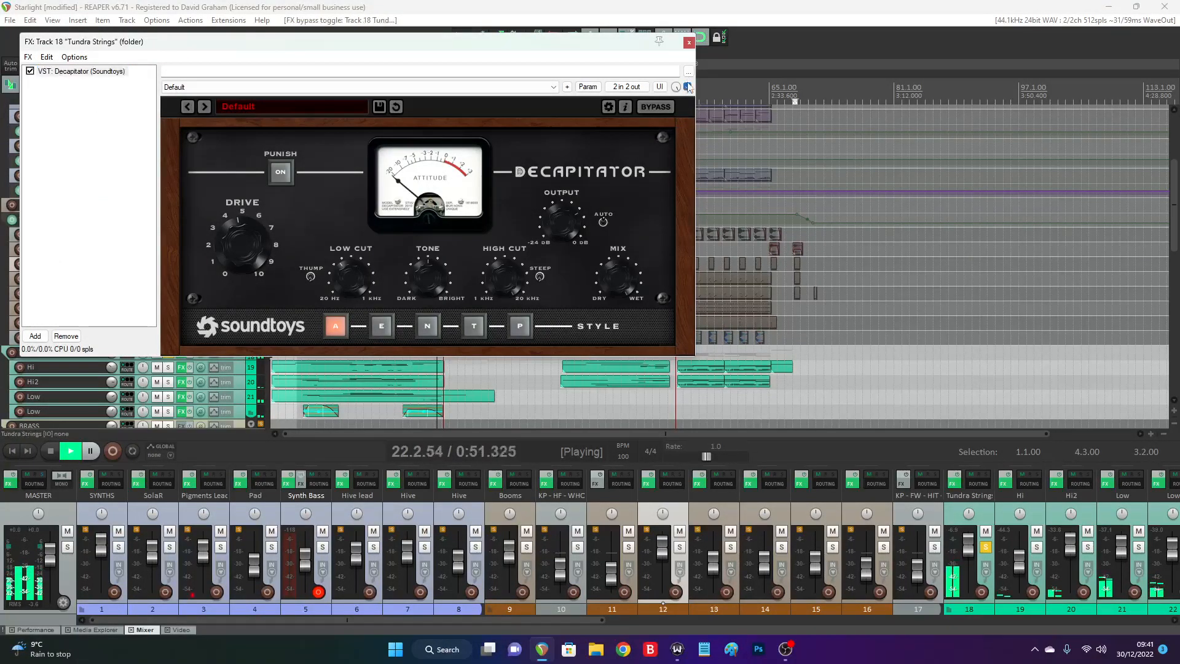
left_click(689, 42)
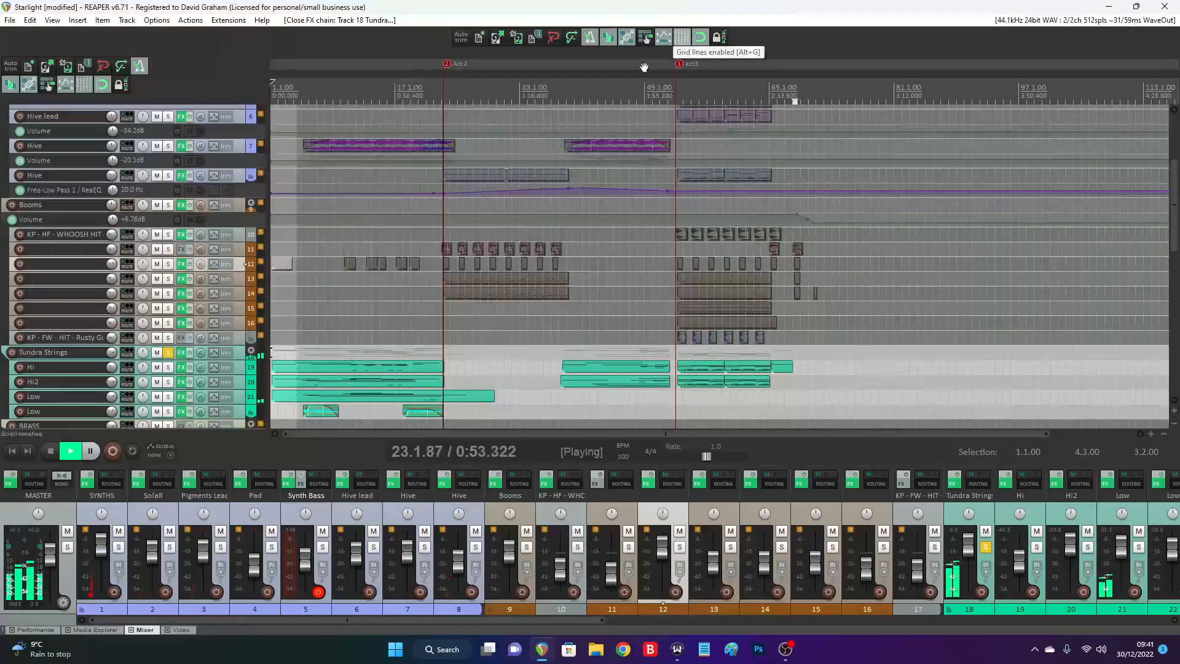
Switch the solo from the Tundra Strings folder to the Disto Brass Hook track and play it from bar 7
left_click(166, 353)
scroll(37, 400, "down", 1)
left_click(50, 450)
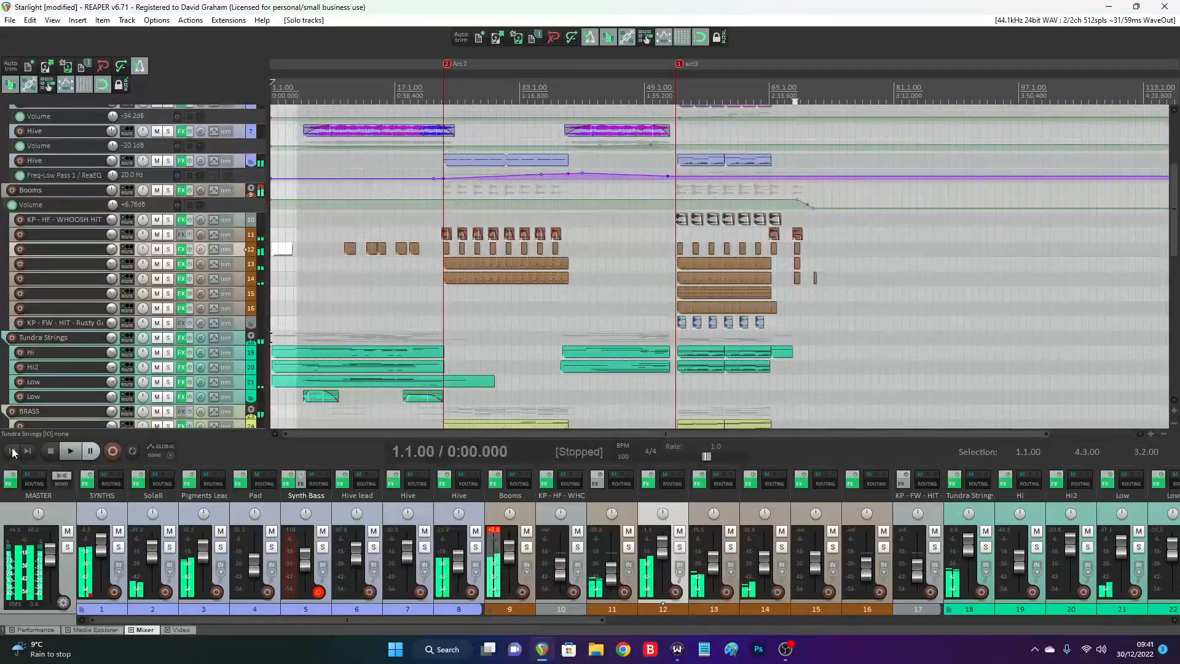
scroll(641, 249, "down", 10)
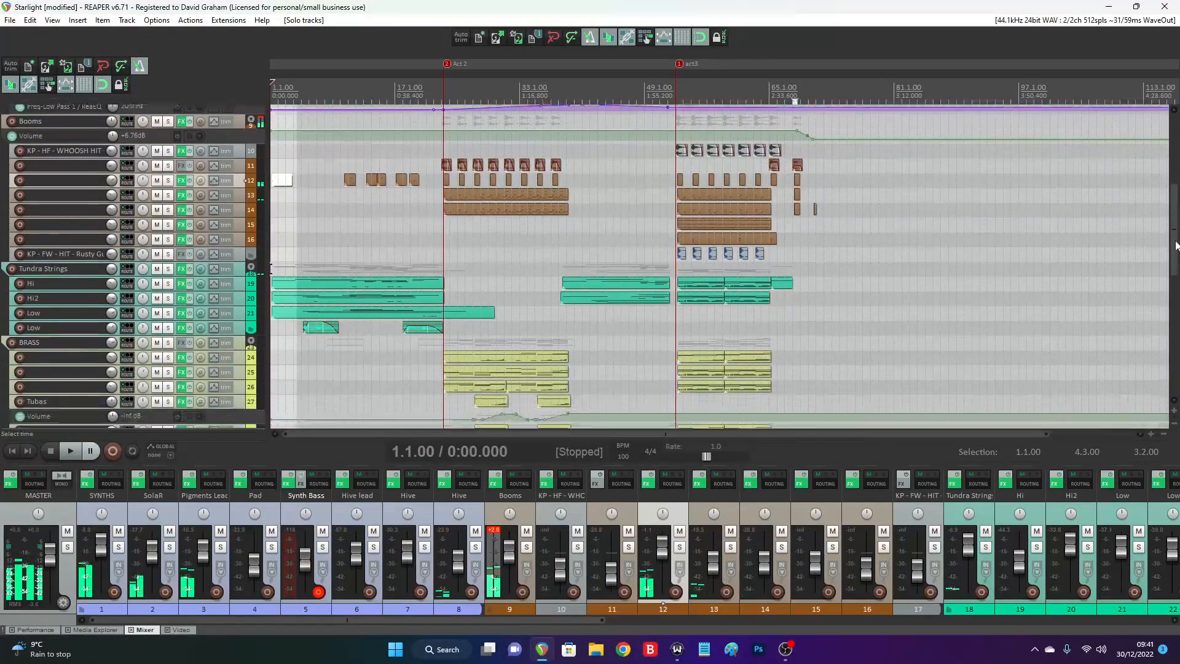
left_click(168, 217)
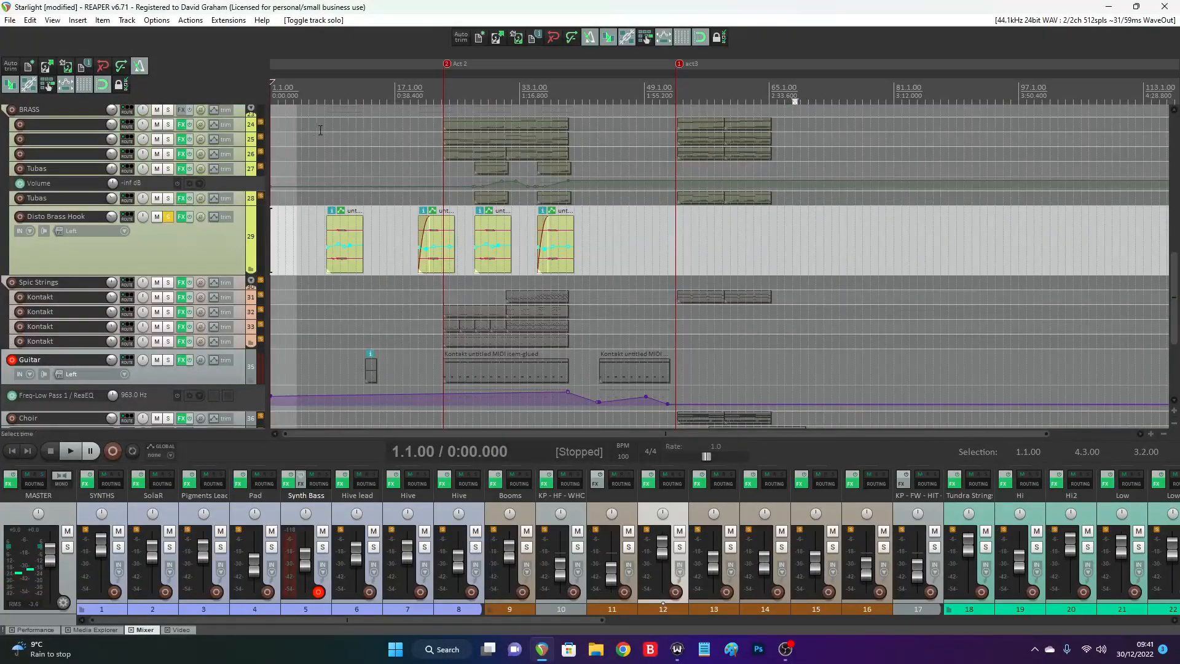
left_click(317, 92)
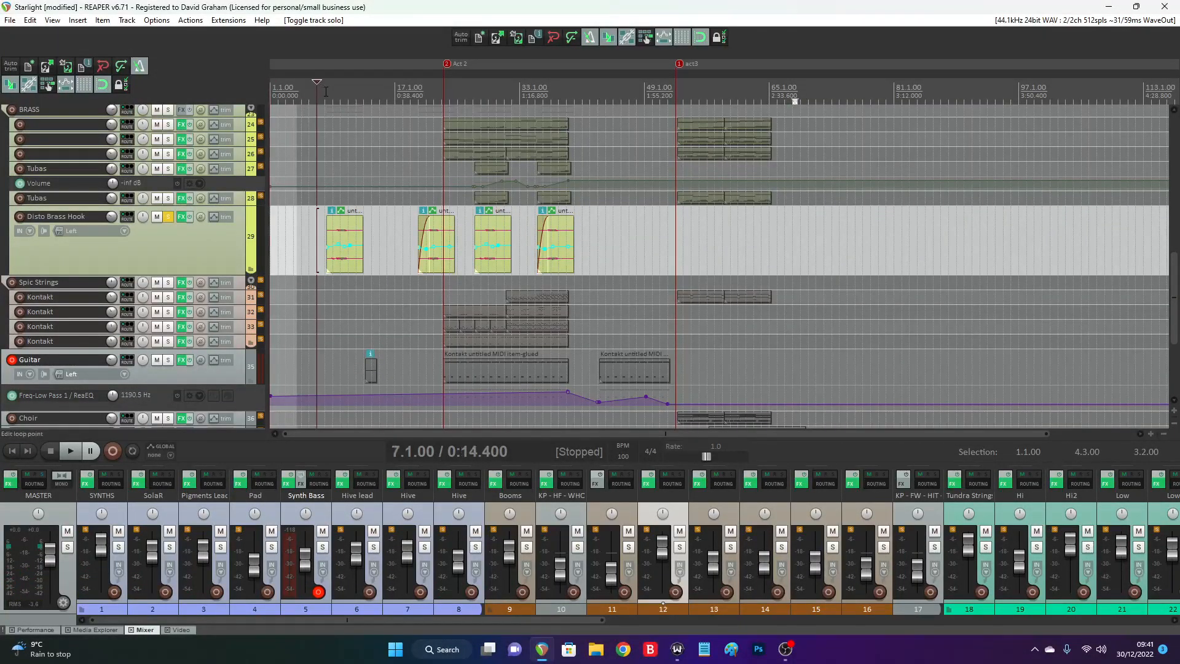
key("space")
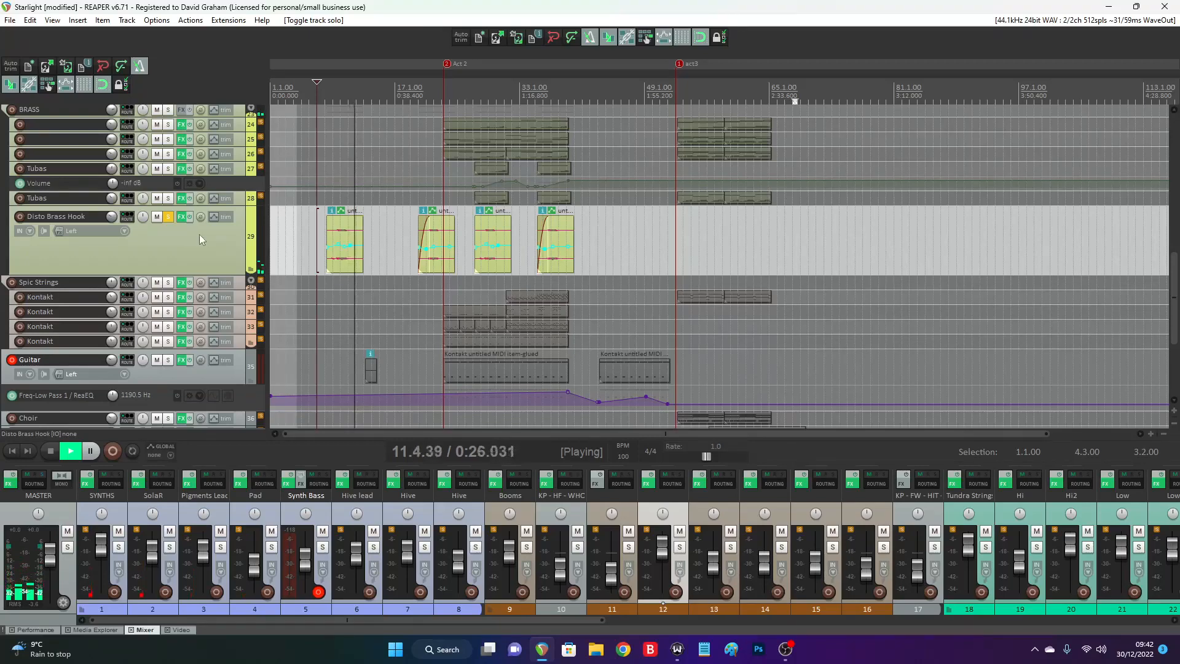
Inspect the Disto Brass Hook's first item with its pitch envelope, plus the track's Decapitator and ReaEQ low-pass settings
mouse_move(339, 241)
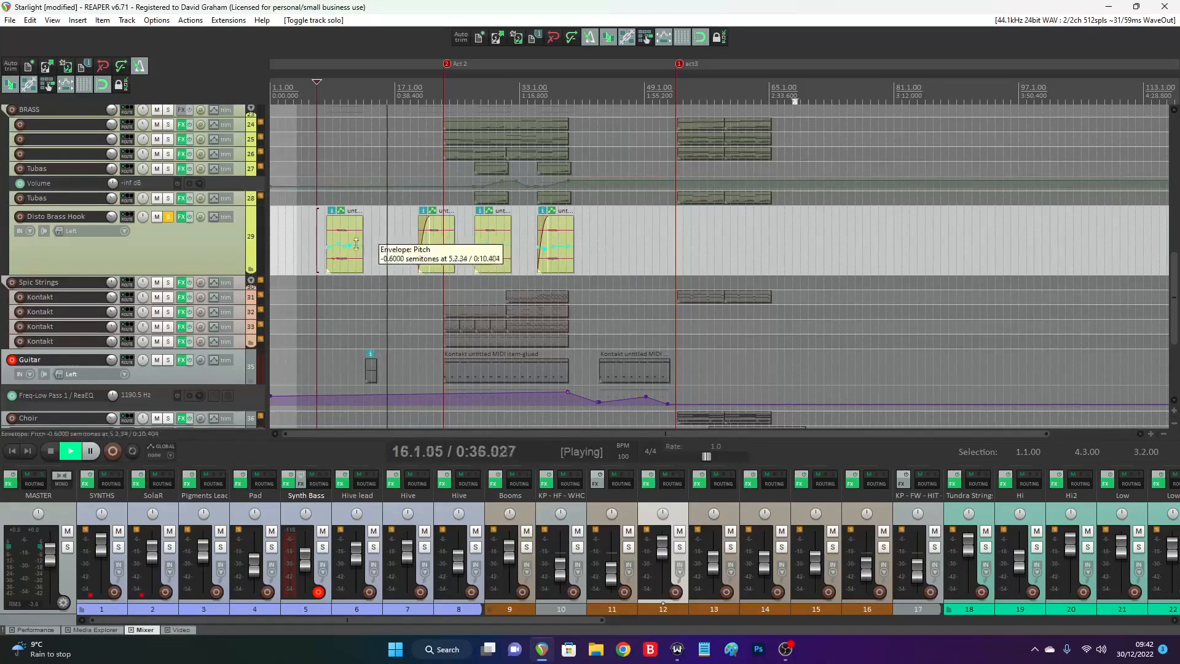
left_click(183, 218)
left_click(449, 230)
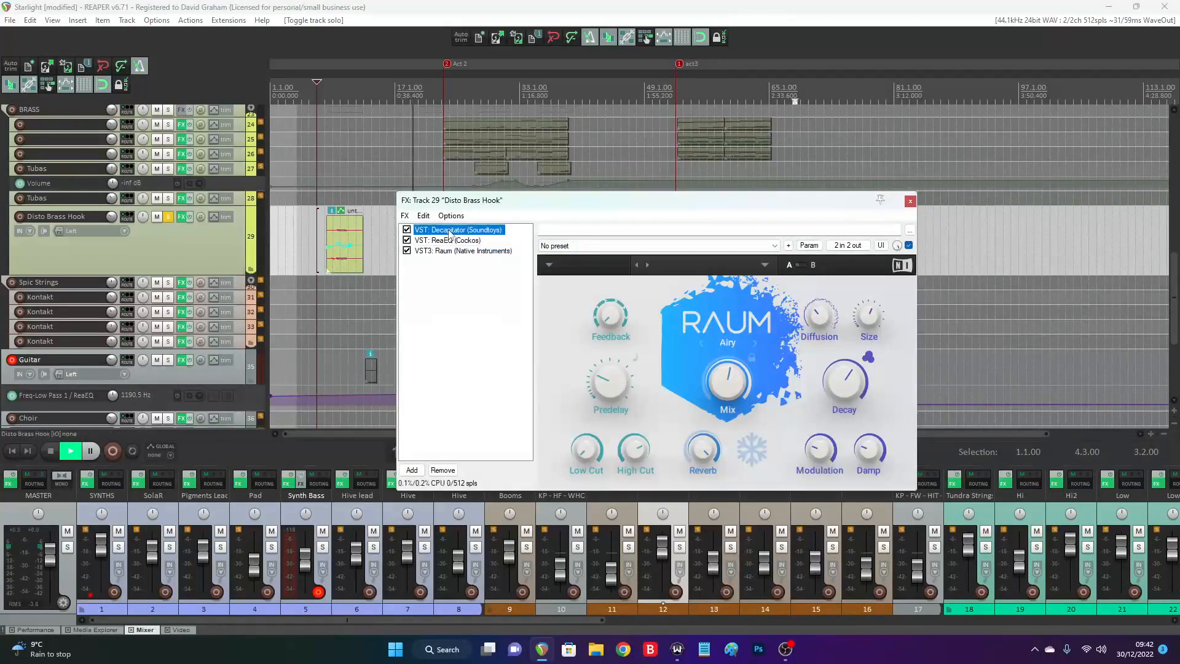
left_click(443, 240)
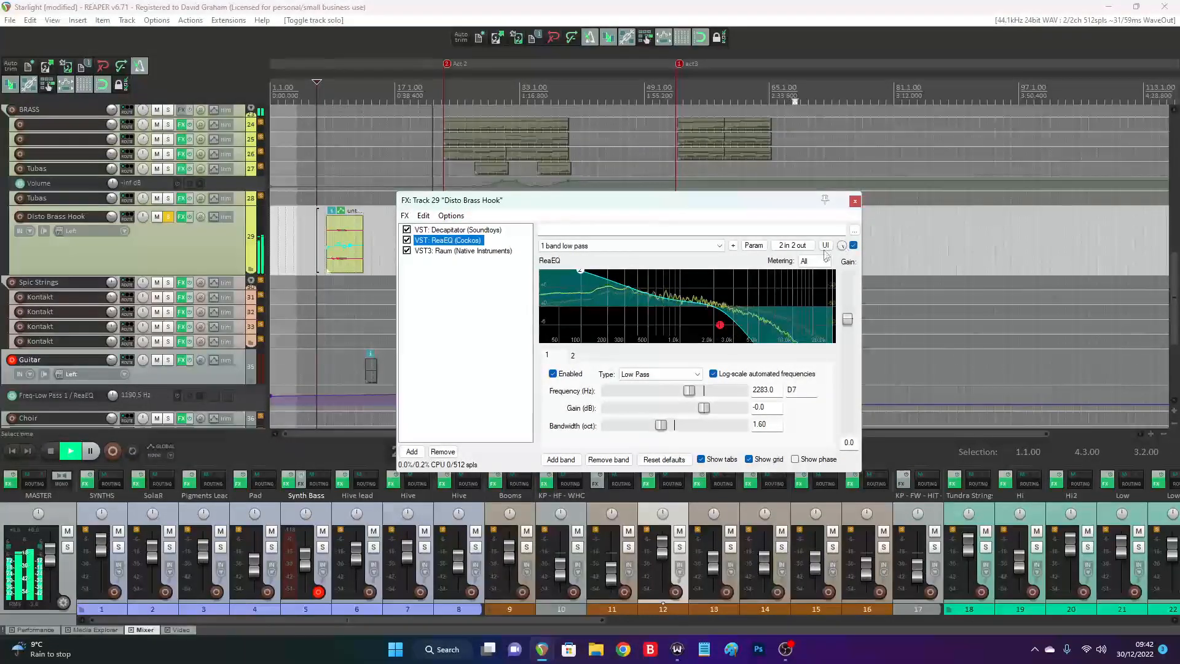
Compare the Disto Brass Hook with ReaEQ bypassed and enabled, replaying from bar 9
left_click(854, 245)
key("space")
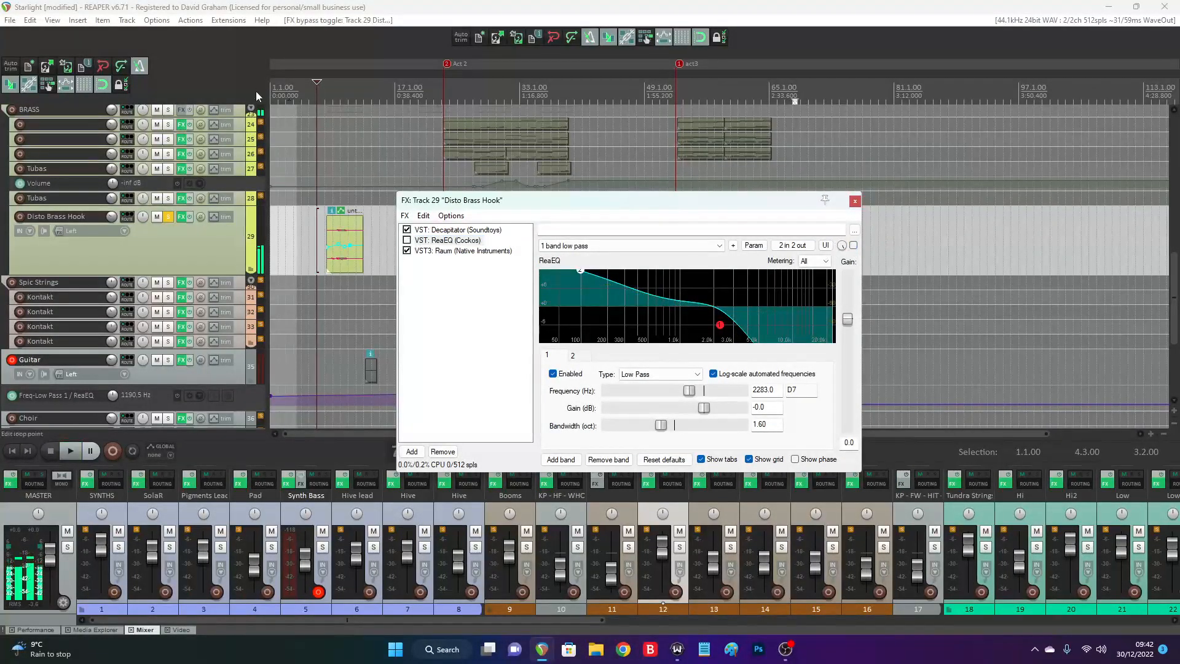
left_click(333, 91)
key("space")
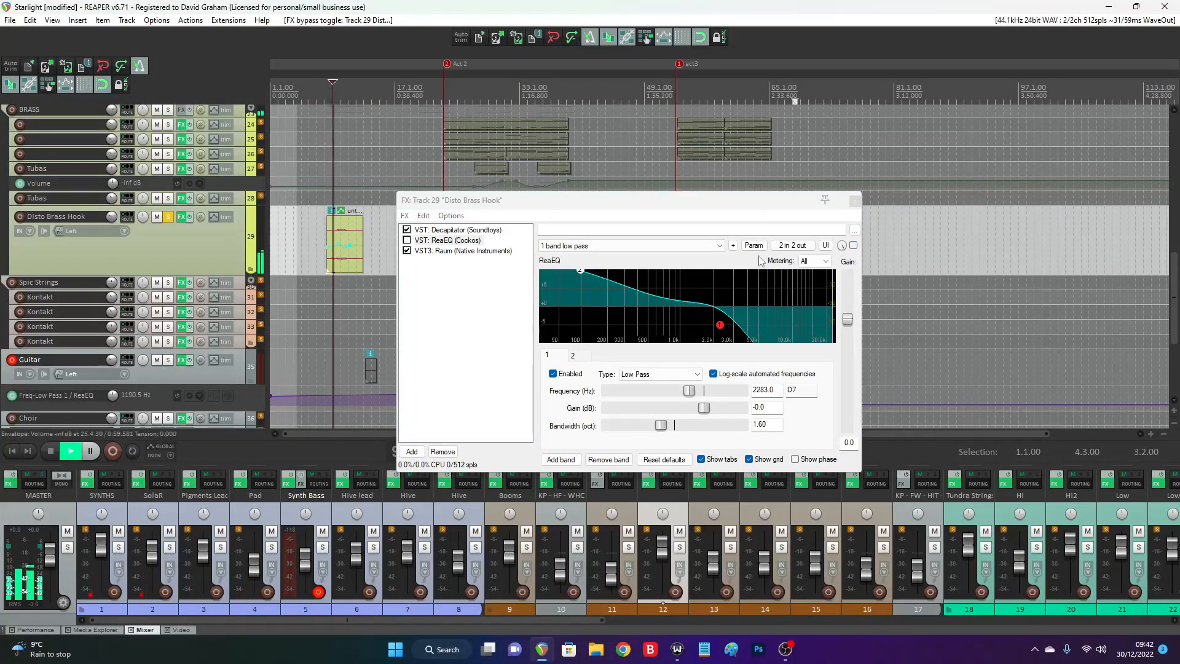
left_click(854, 245)
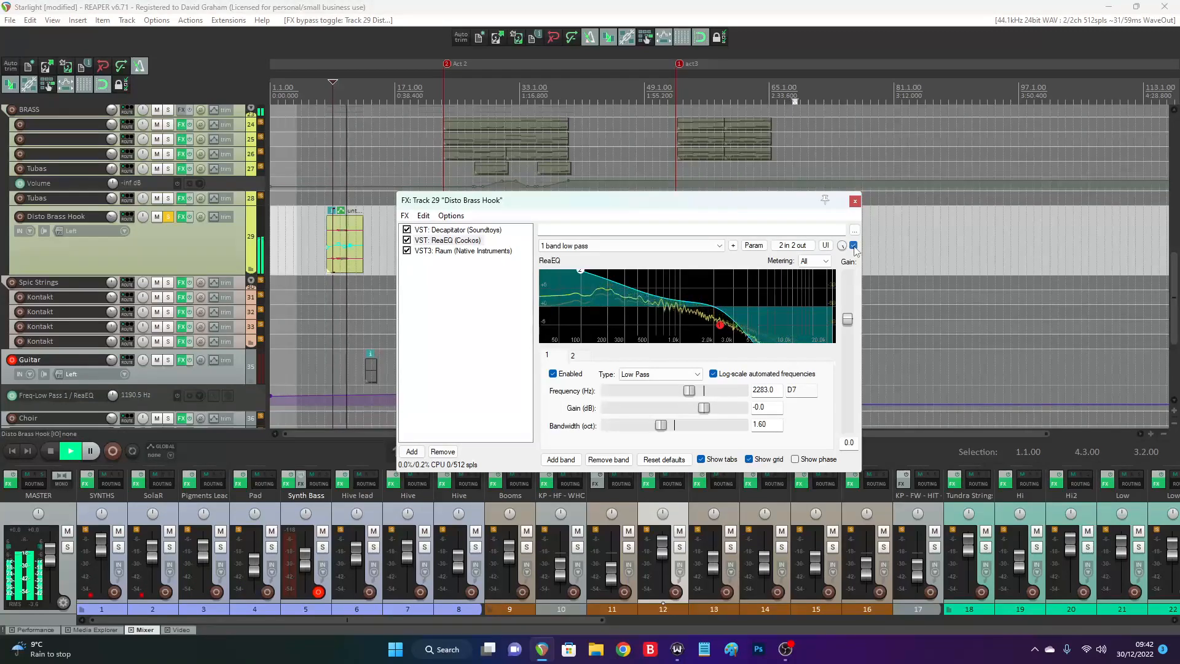
Inspect the Raum reverb settings on the Disto Brass Hook track and close its effects chain
left_click(463, 251)
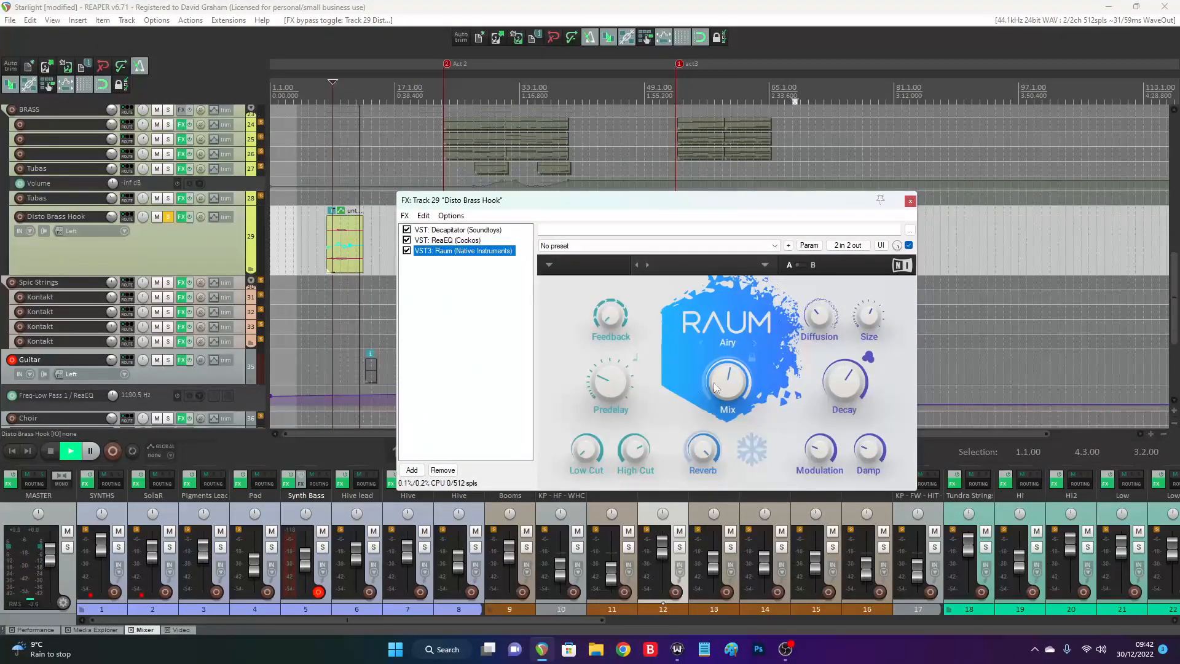
mouse_move(737, 392)
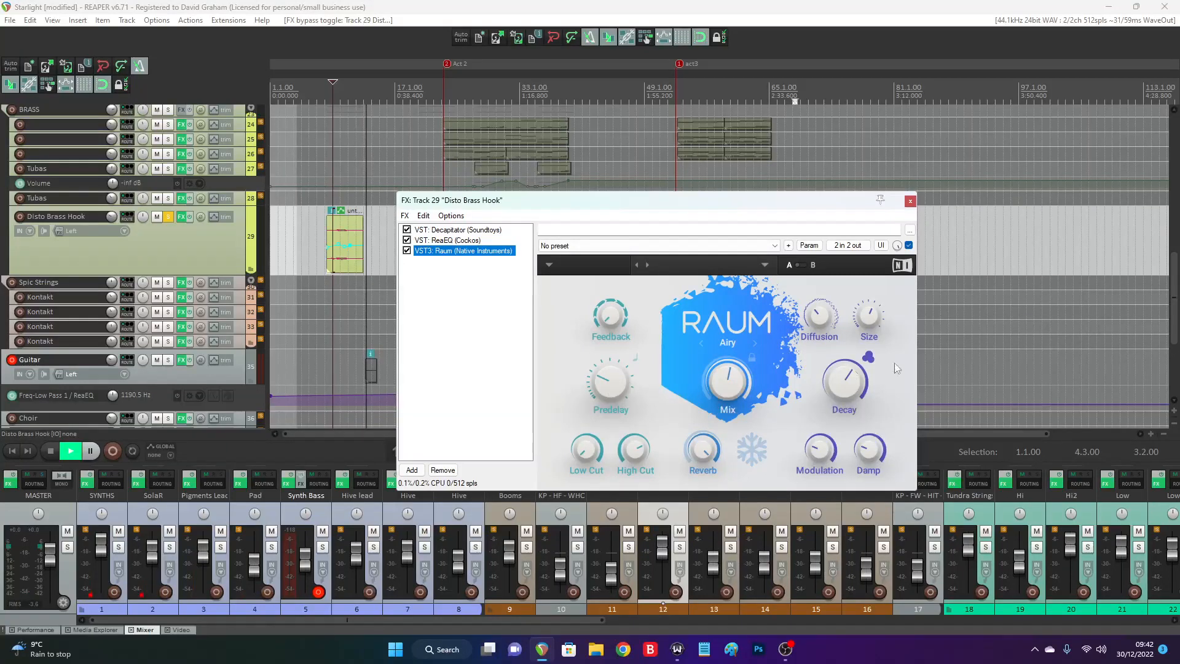
left_click(911, 201)
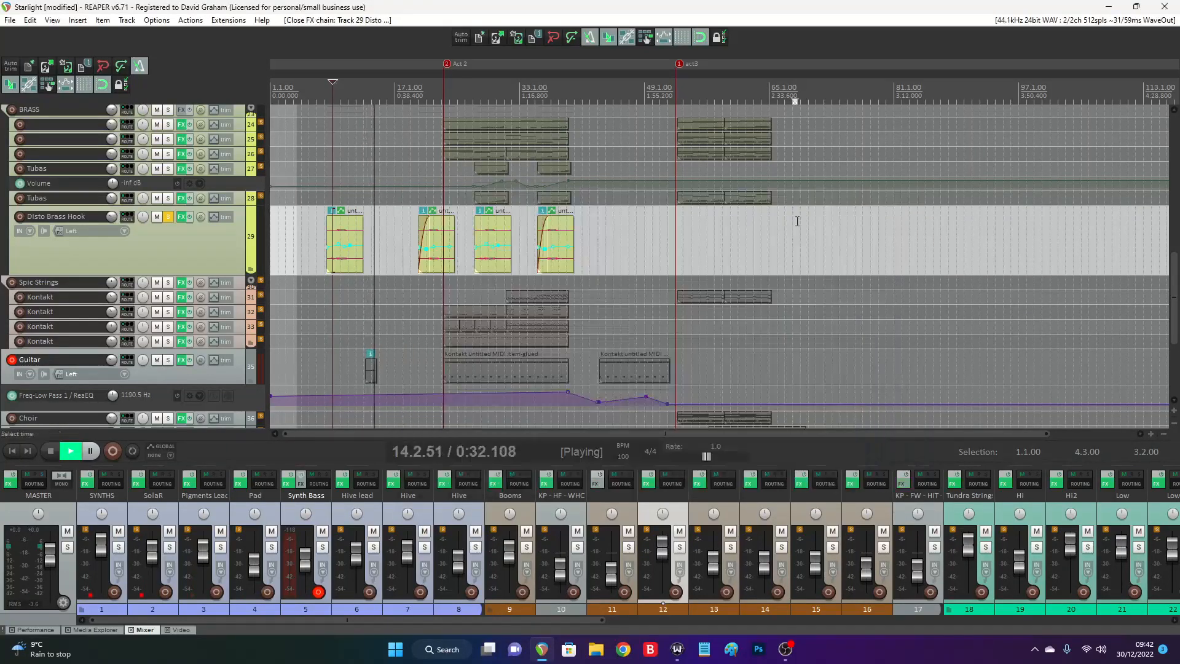
Listen to the Disto Brass Hook's second and third items, then unsolo the track and stop playback
left_click(419, 98)
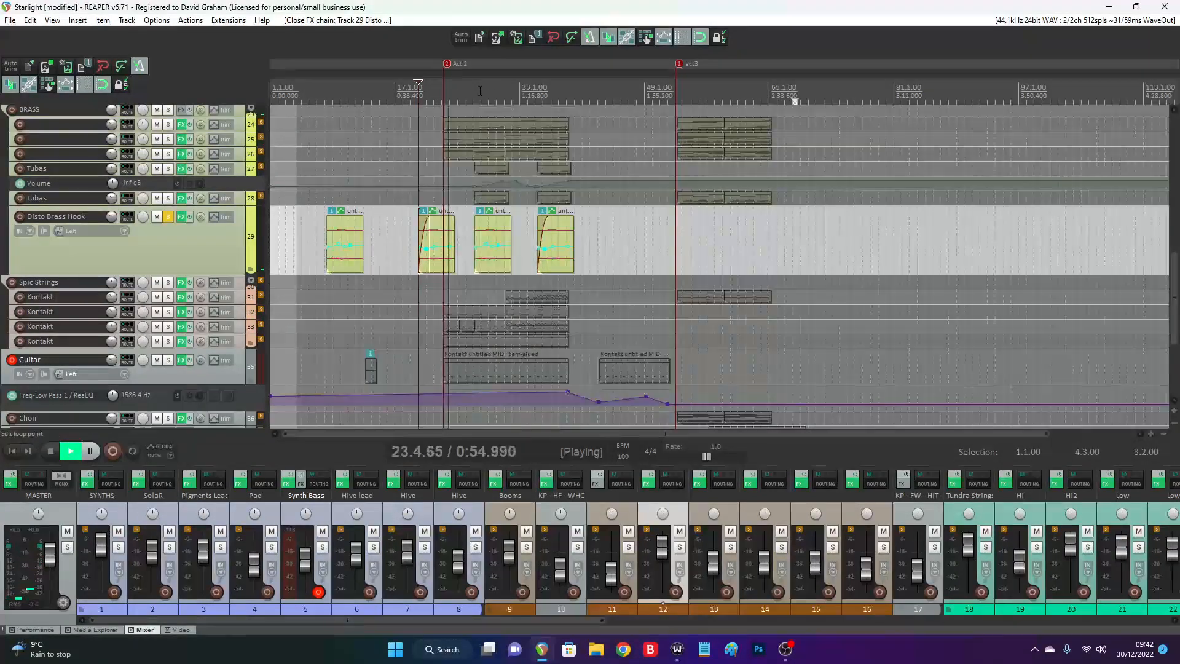
left_click(481, 252)
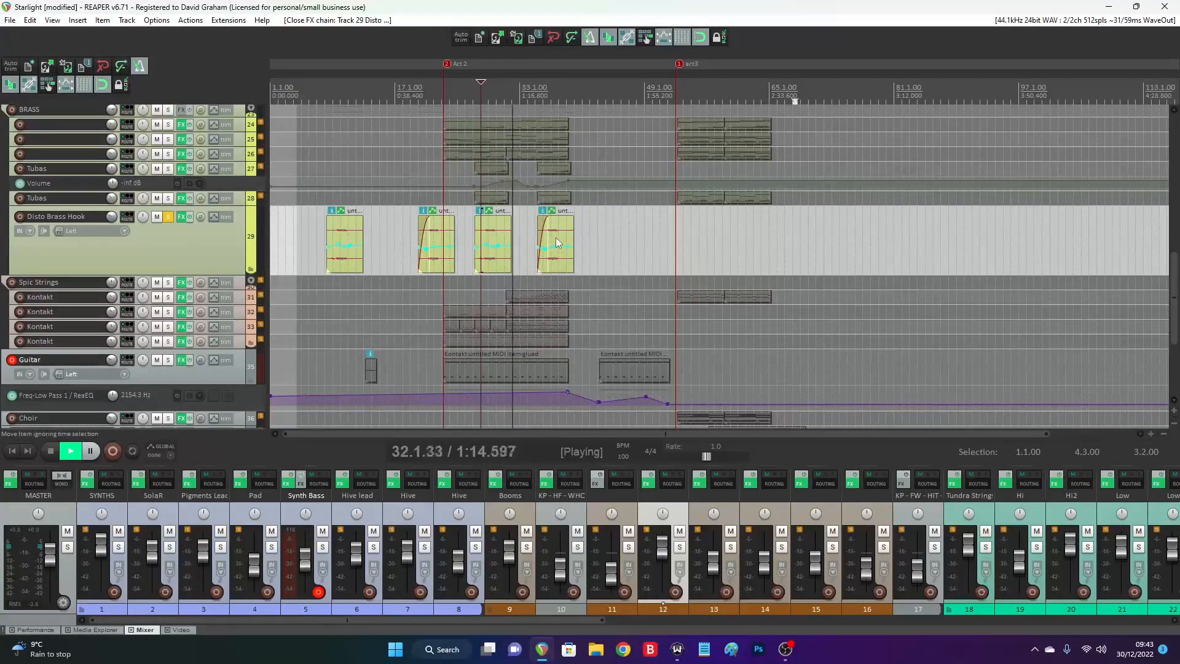
left_click(168, 219)
key("space")
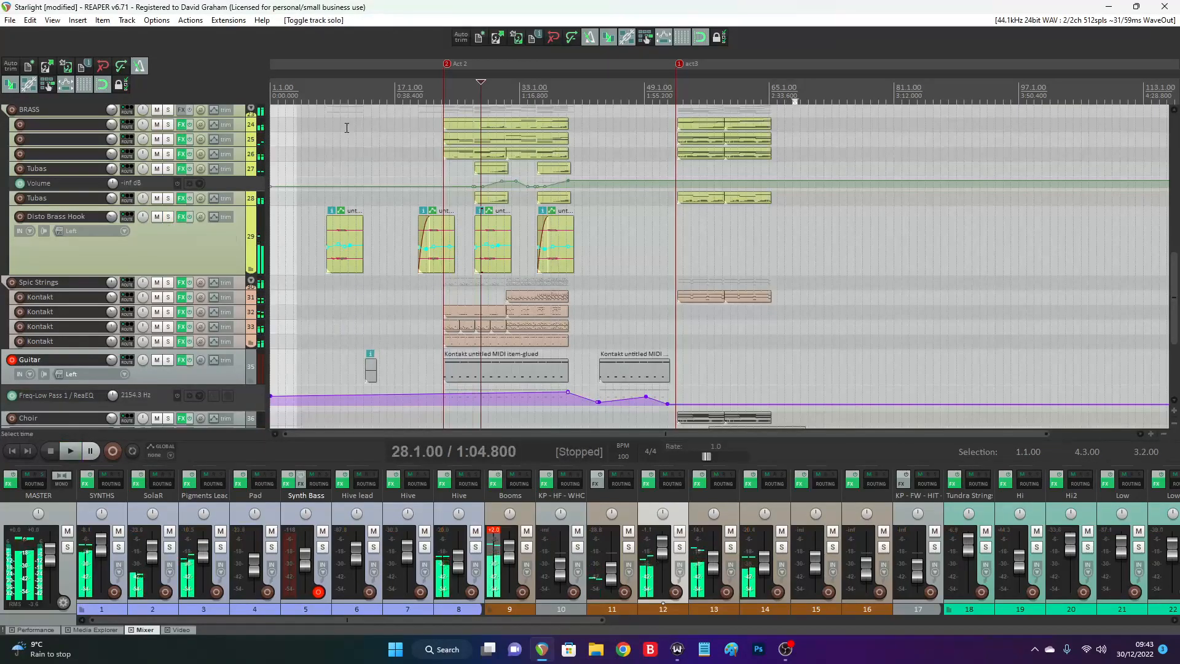
Play the project from bar 12, briefly solo the Guitar track, then unsolo it and stop
left_click(335, 174)
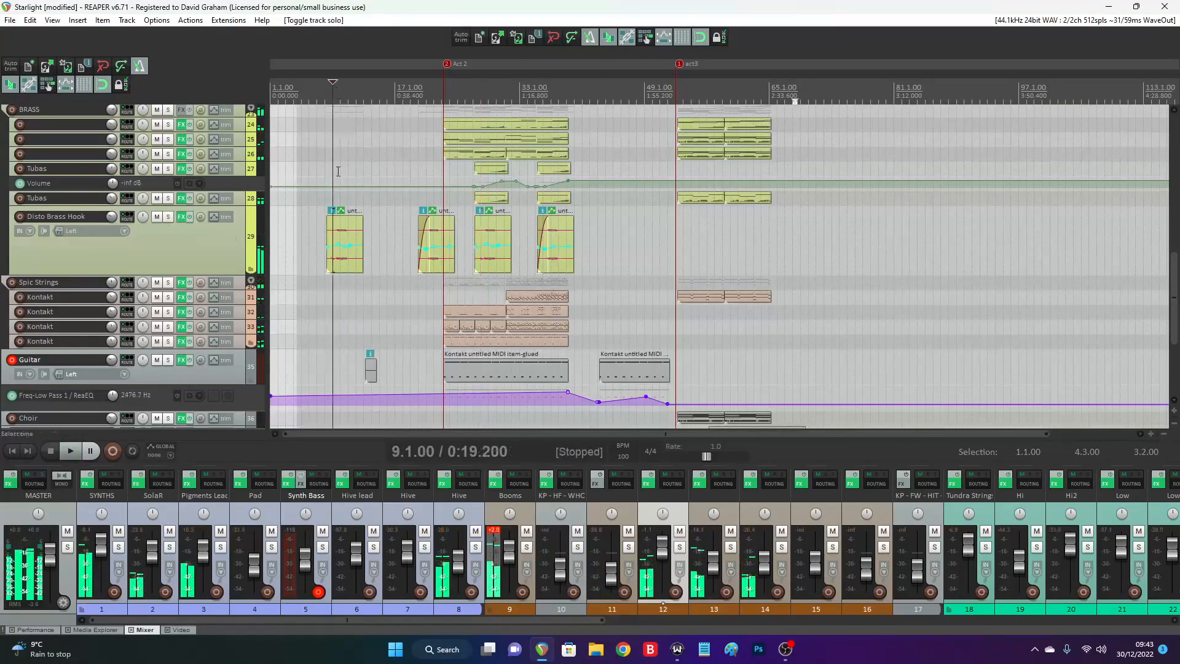
left_click(358, 98)
key("space")
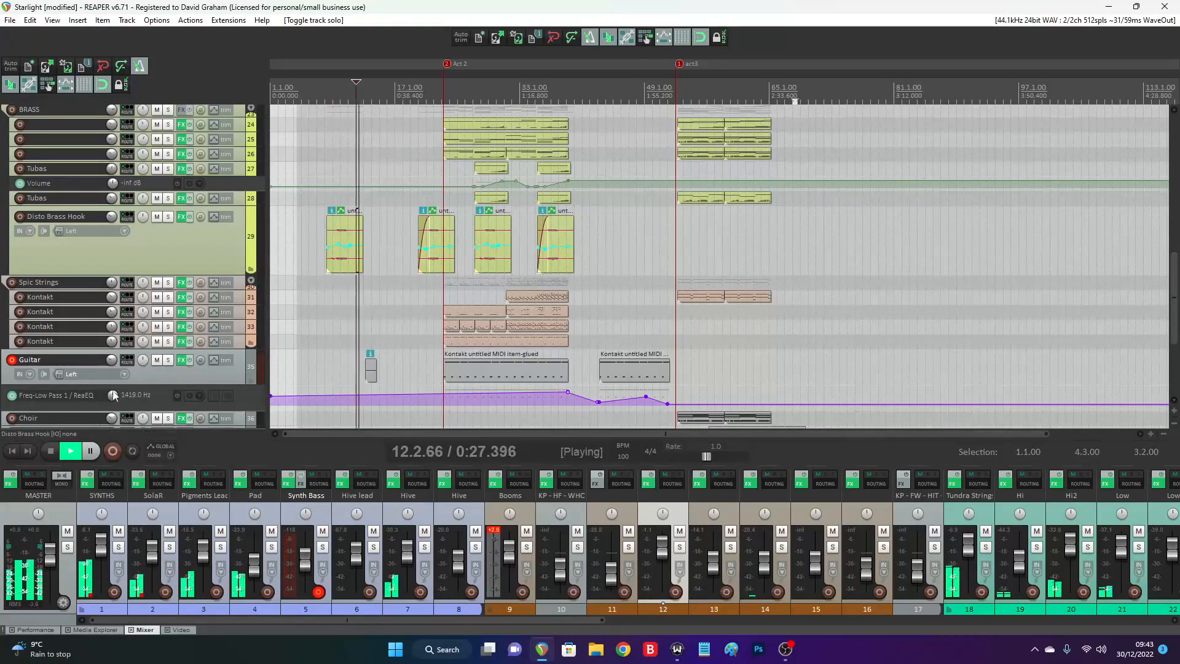
left_click(169, 359)
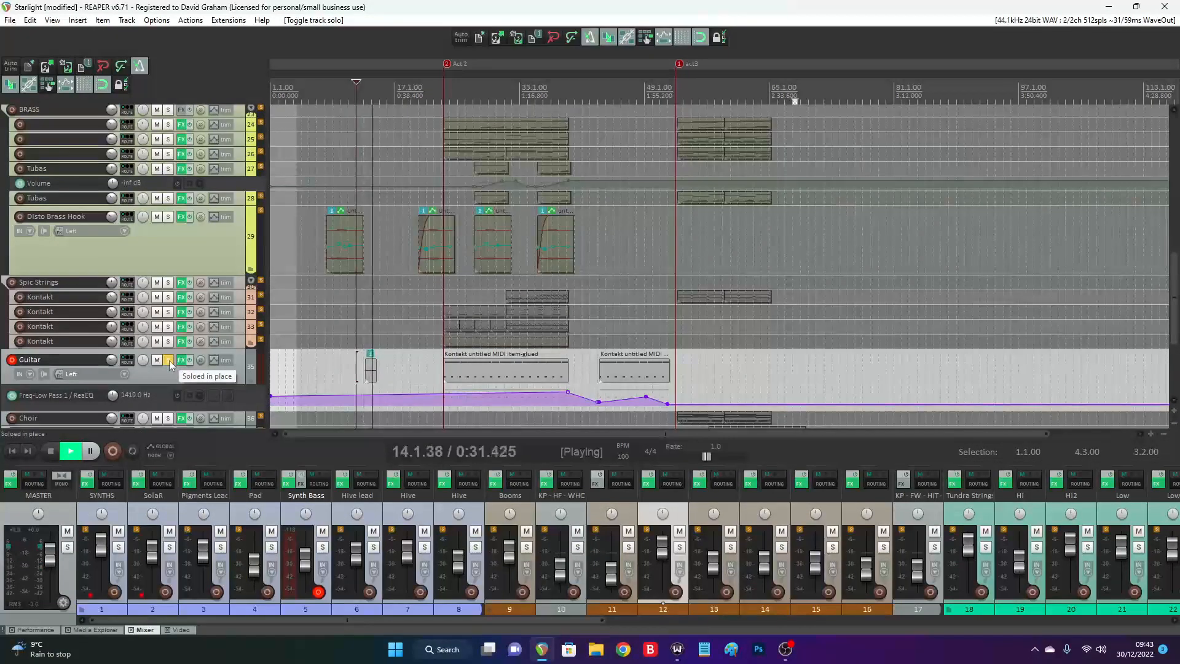
left_click(168, 360)
key("space")
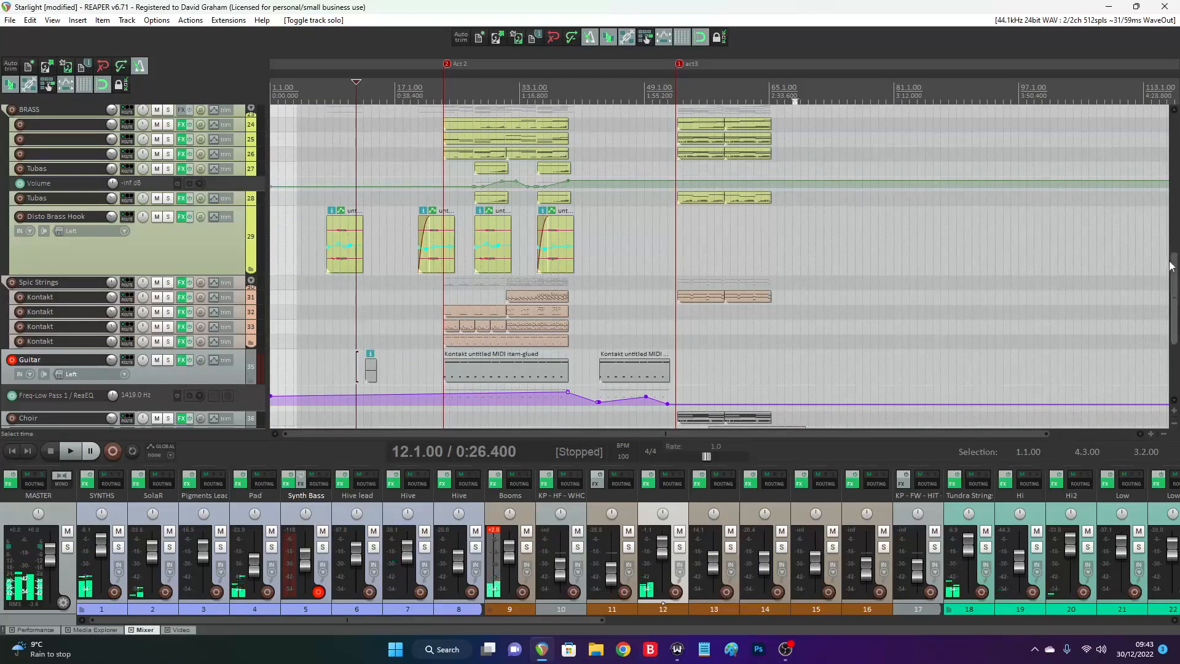
Solo track 22 Low in the Tundra Strings folder and play from the start of its first item
scroll(1171, 277, "down", 5)
scroll(1156, 242, "up", 9)
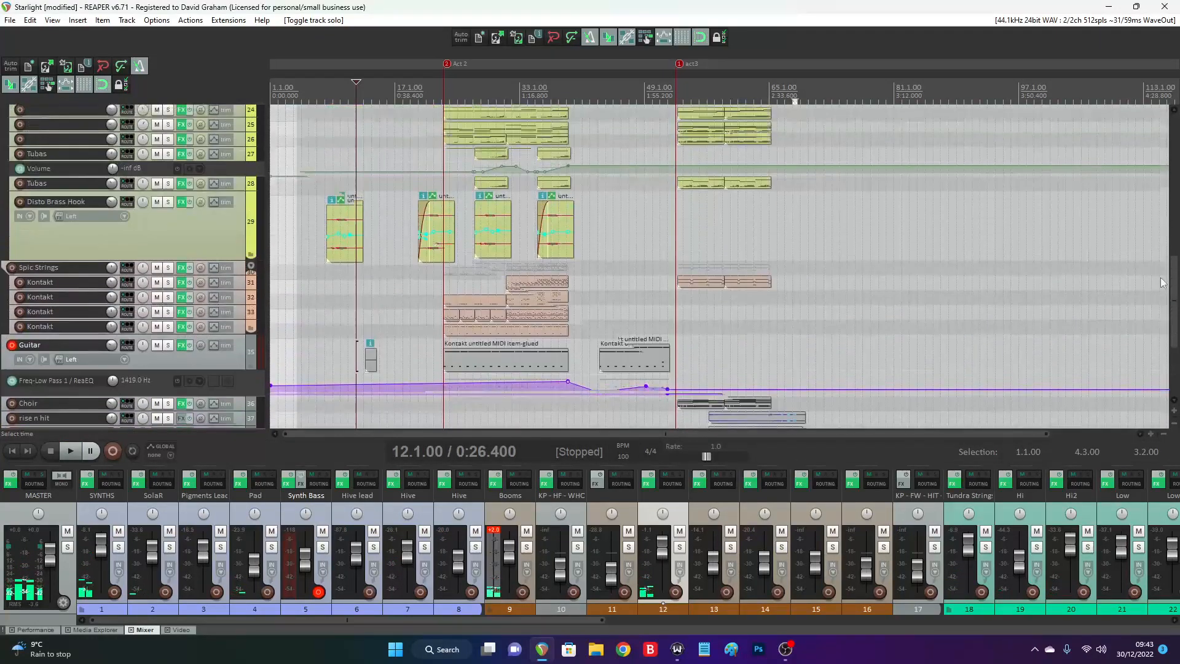
scroll(1153, 227, "up", 4)
scroll(1146, 191, "up", 8)
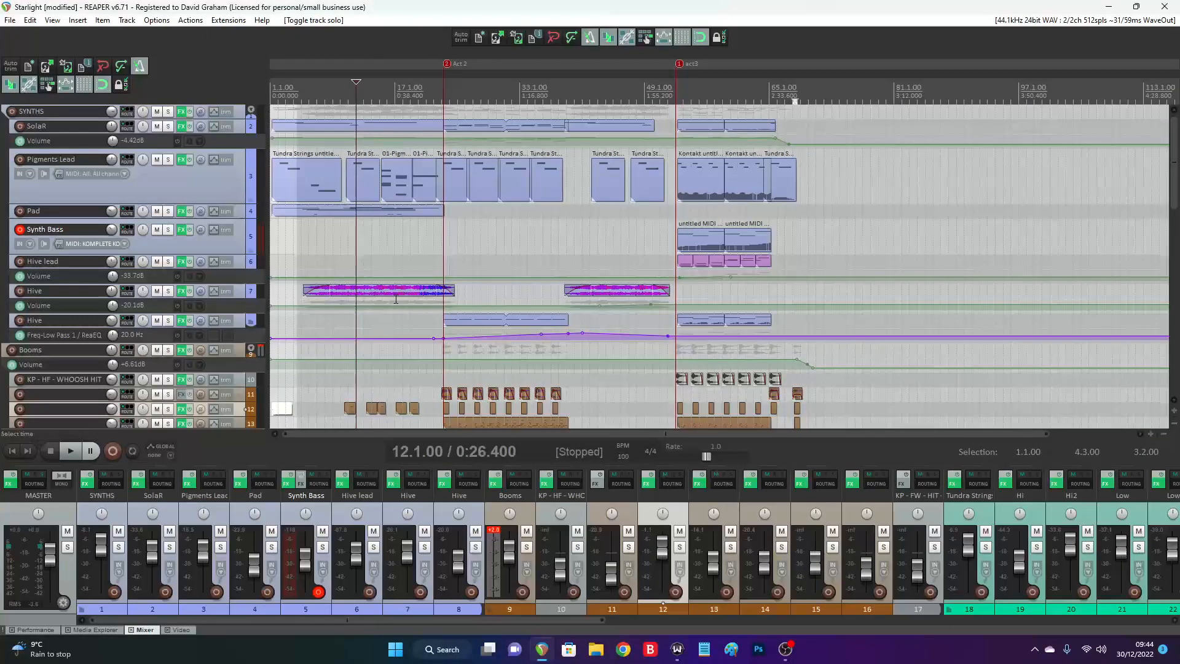
scroll(1178, 188, "down", 5)
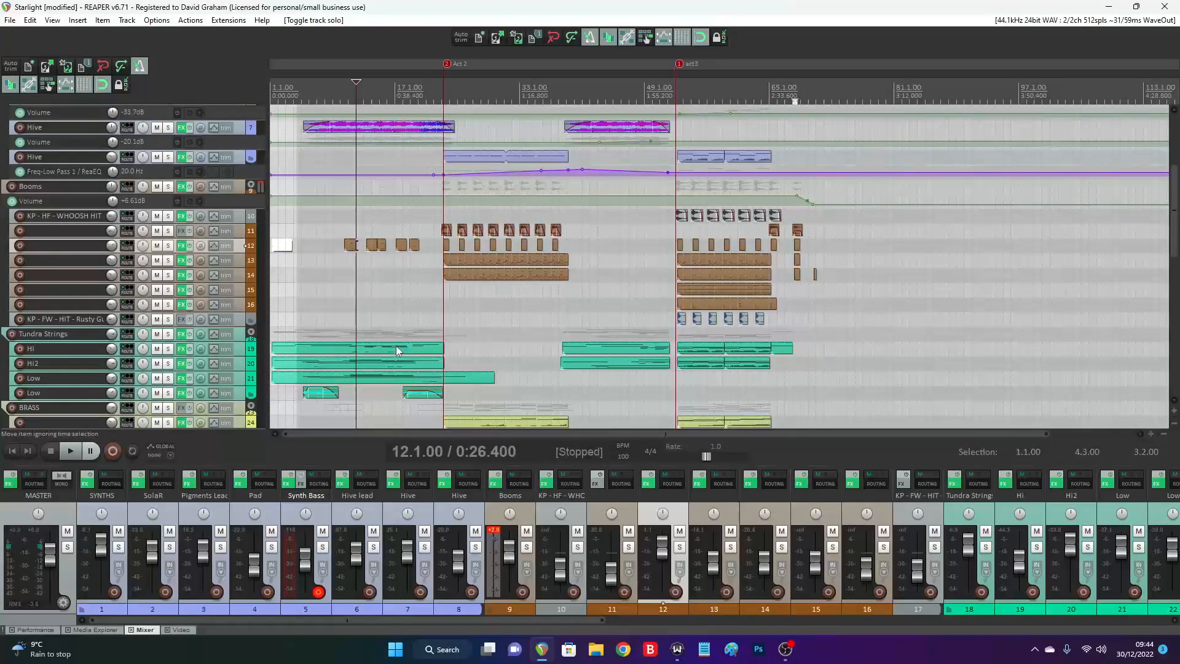
left_click(168, 394)
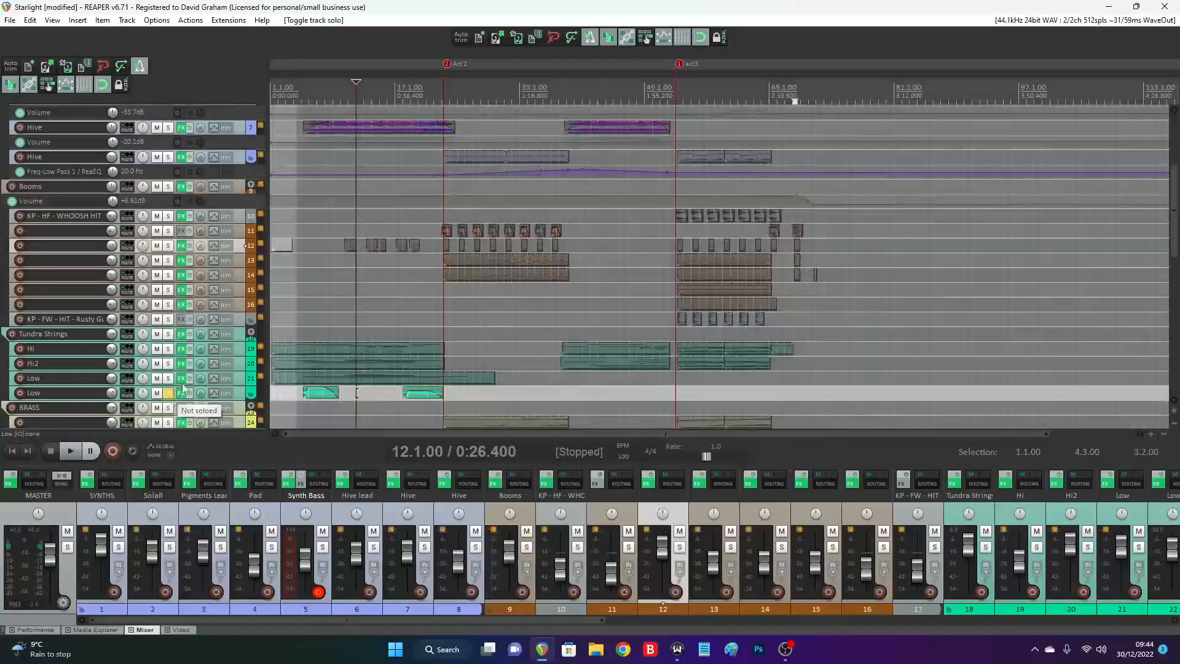
left_click(302, 96)
key("space")
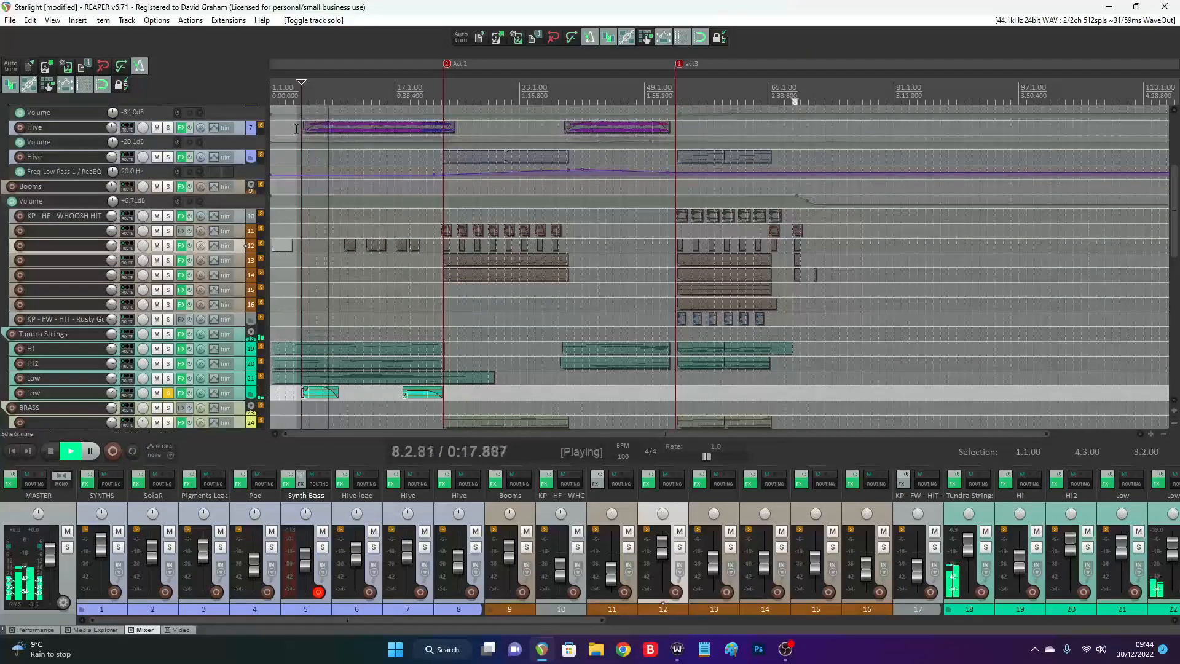
Listen to track 22 Low's second item and open the track's Raum reverb
left_click(411, 93)
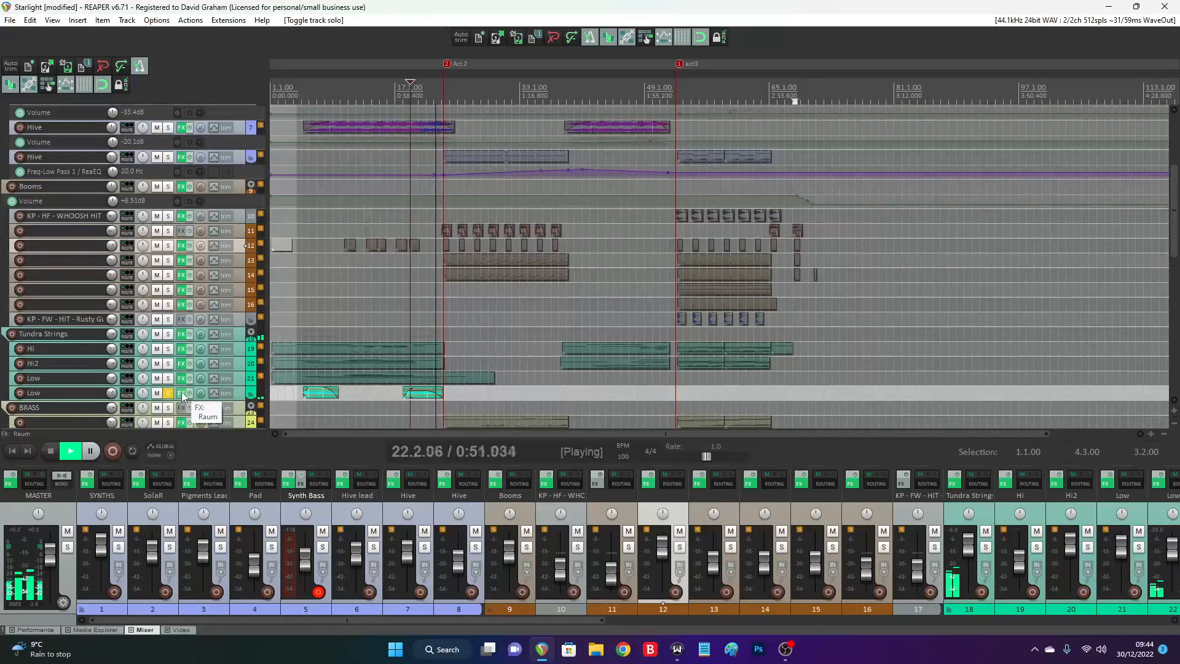
left_click(181, 393)
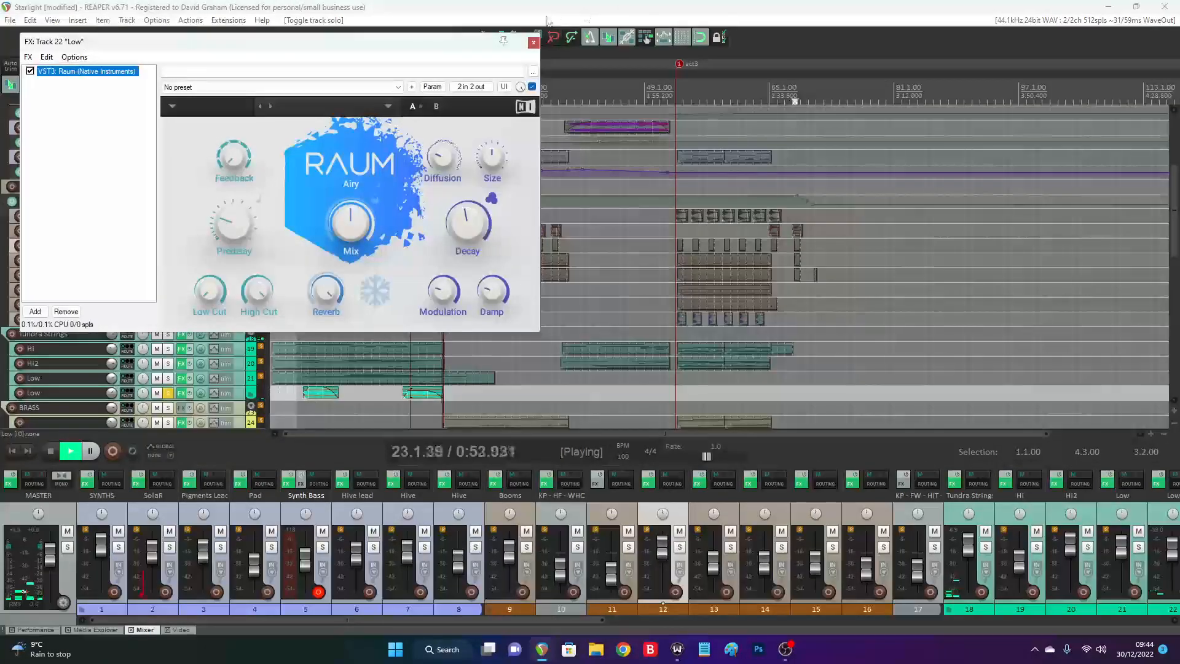
Close the Raum window, replay track 22 Low's first item with its effects bypassed, then re-enable them and unsolo the track
left_click(533, 43)
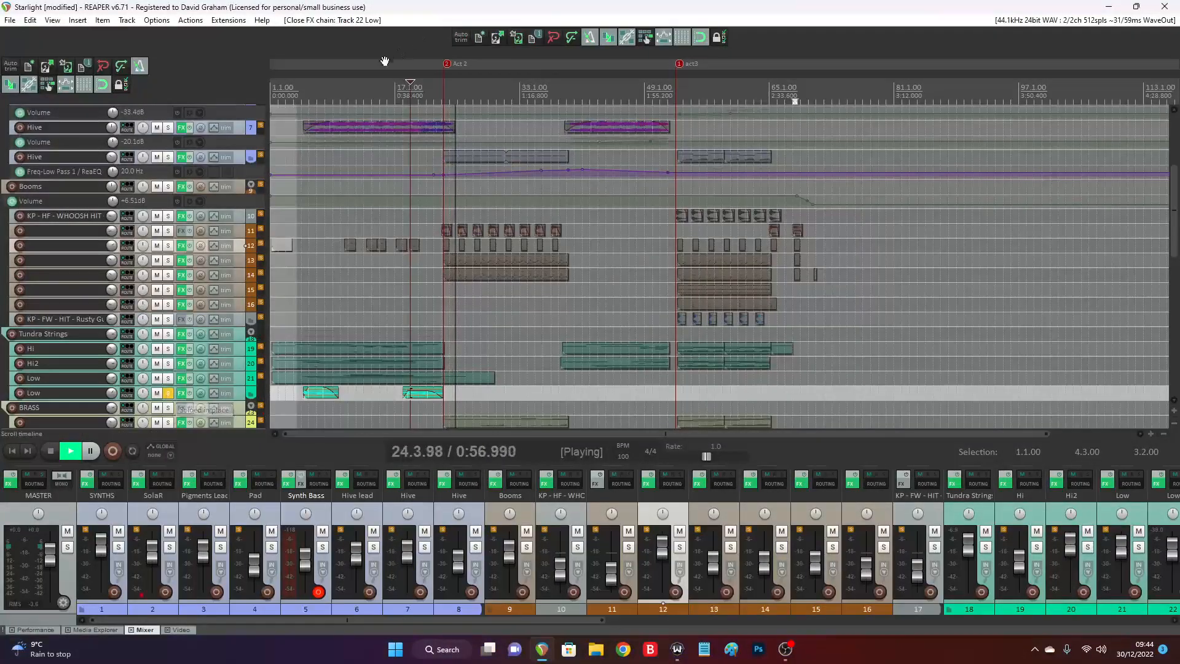
left_click(301, 396)
left_click(190, 394)
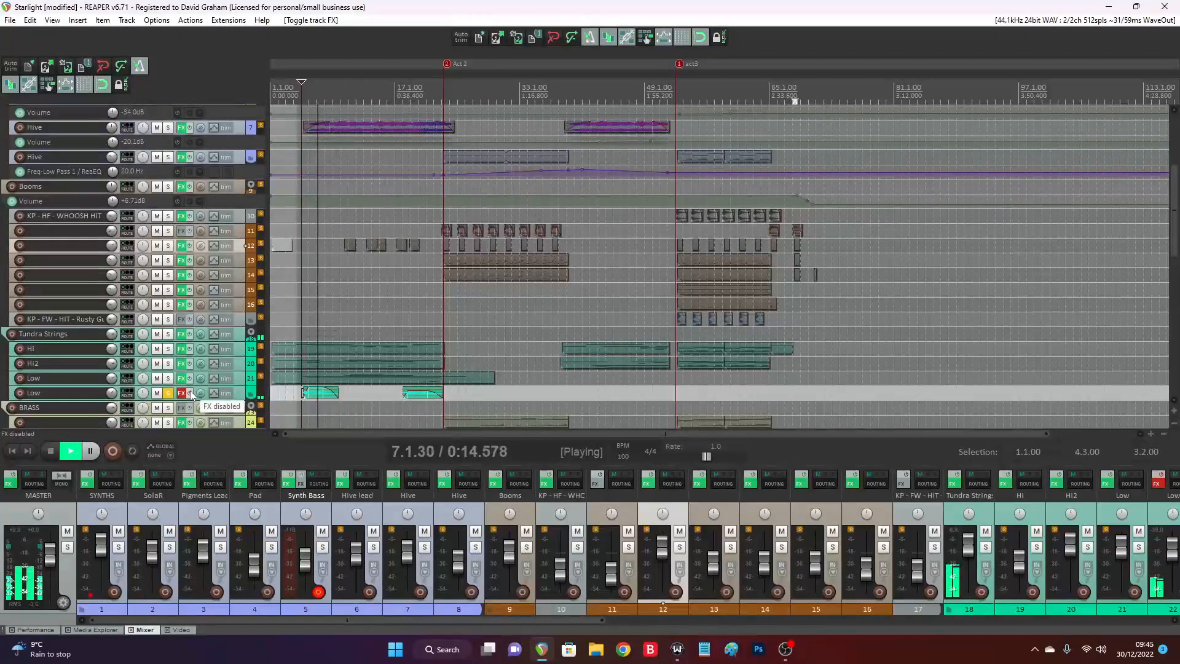
left_click(190, 394)
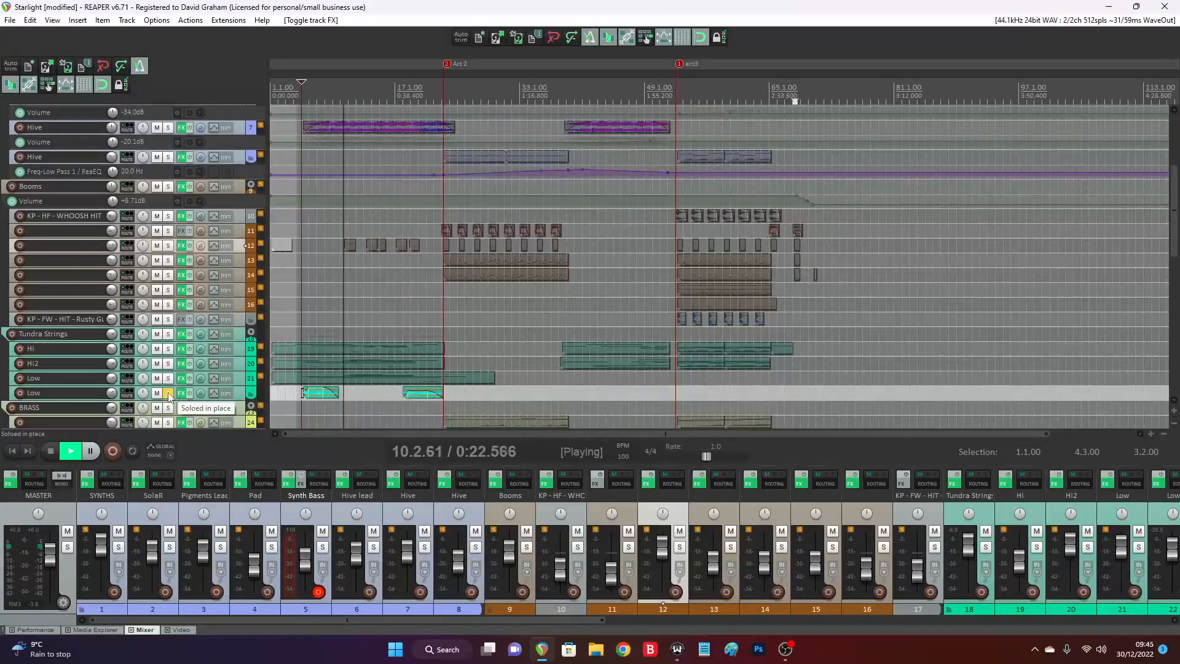
left_click(168, 393)
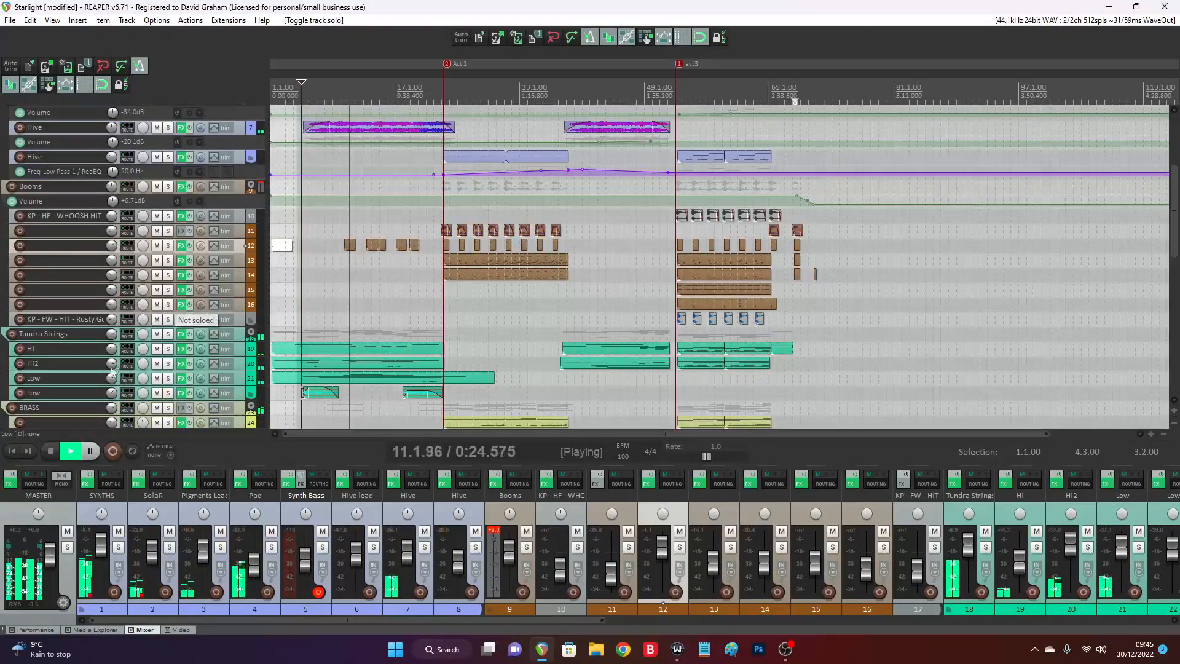
Play the full mix from the start of the project while viewing the synth tracks, then stop playback
left_click(13, 452)
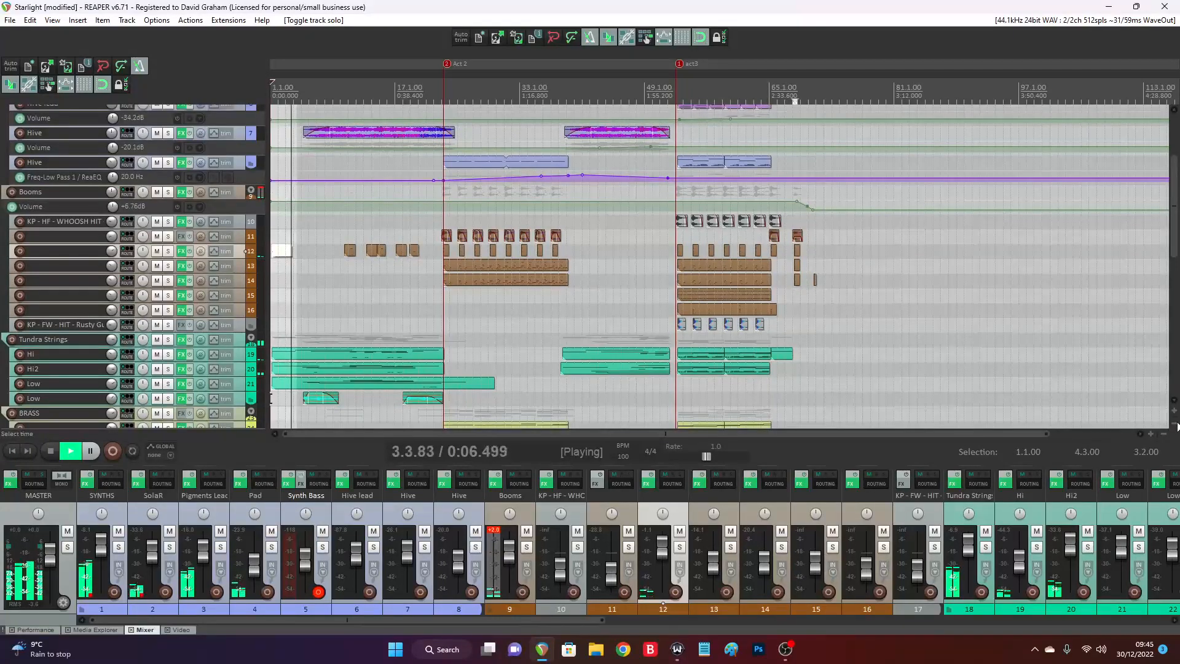
scroll(1173, 190, "up", 3)
scroll(1173, 190, "up", 1)
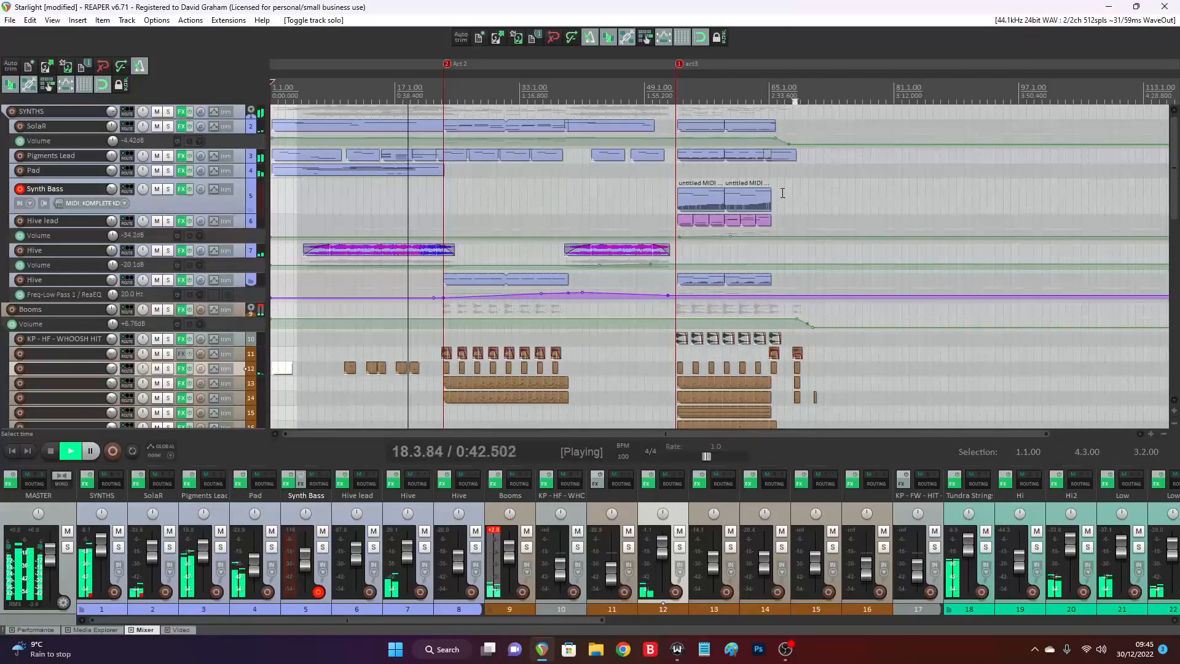
left_click(50, 451)
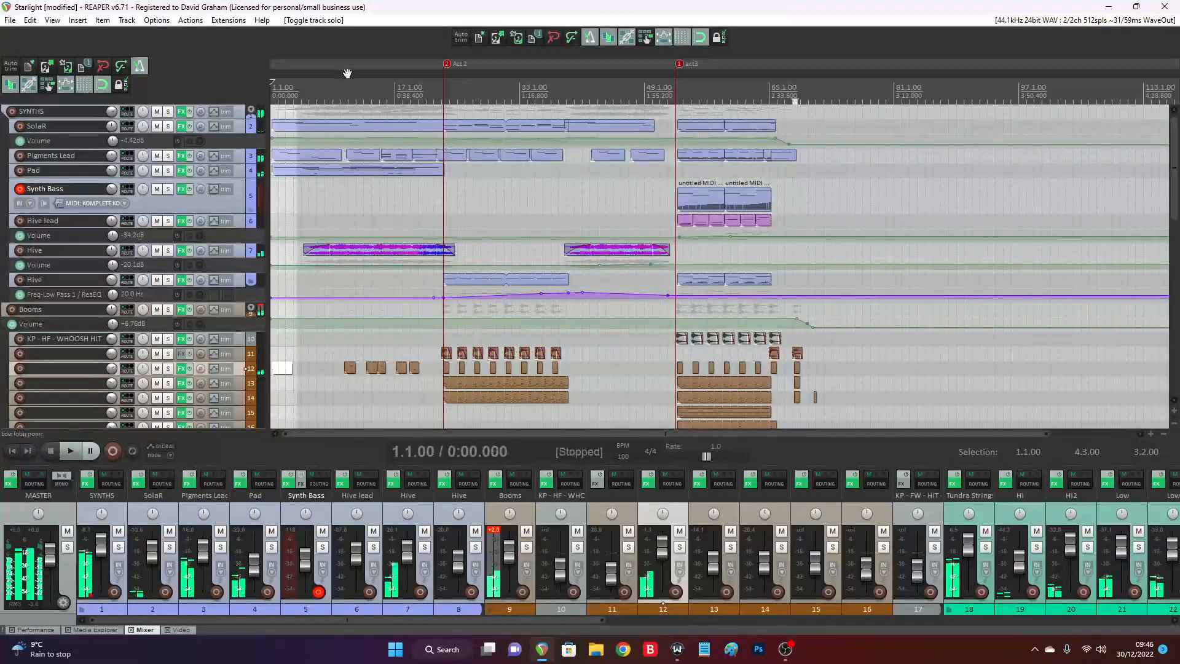
Solo the Pigments Lead track and play it from bar 15, then unsolo it
left_click(382, 92)
left_click(167, 156)
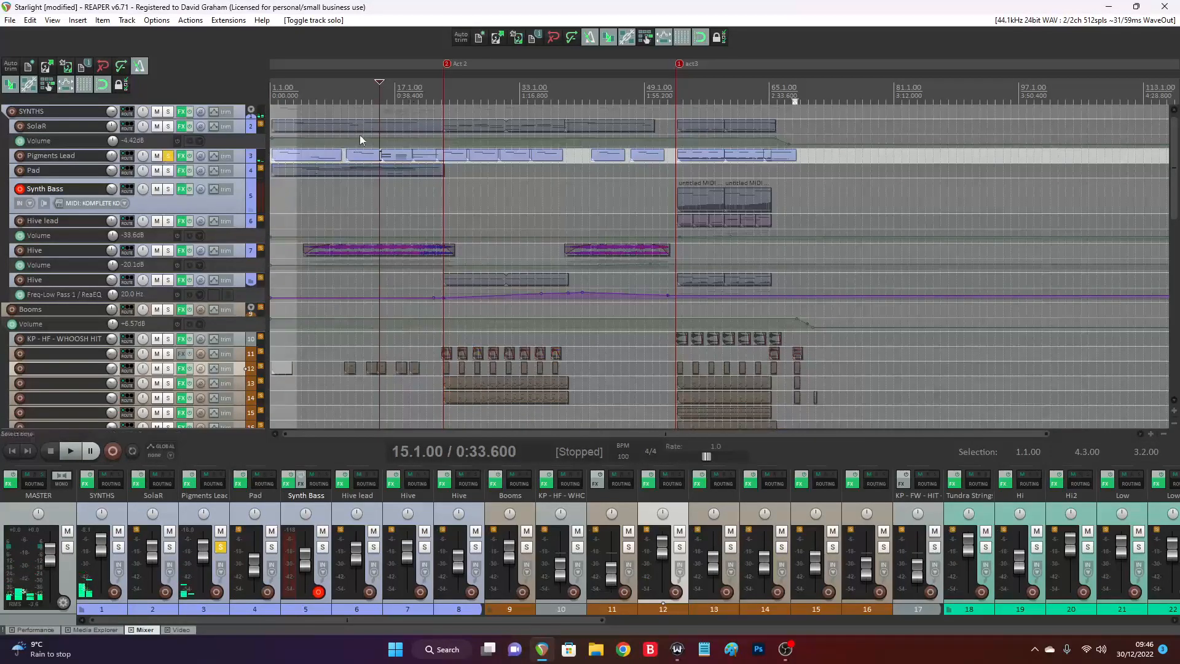
left_click(71, 451)
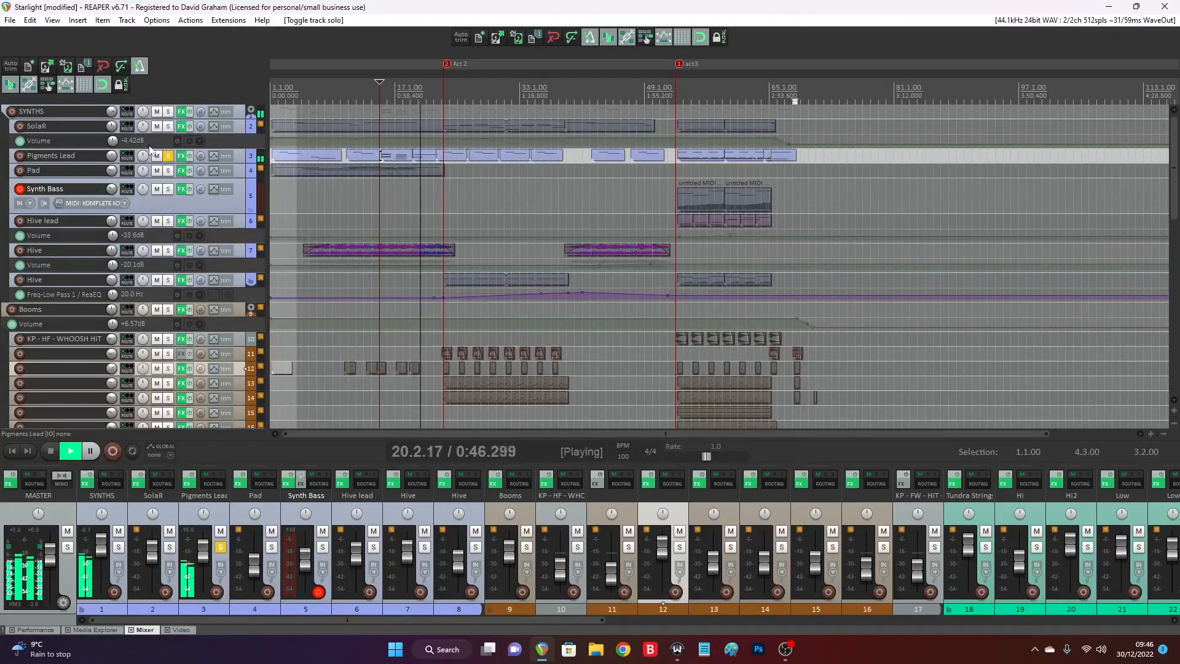
left_click(169, 156)
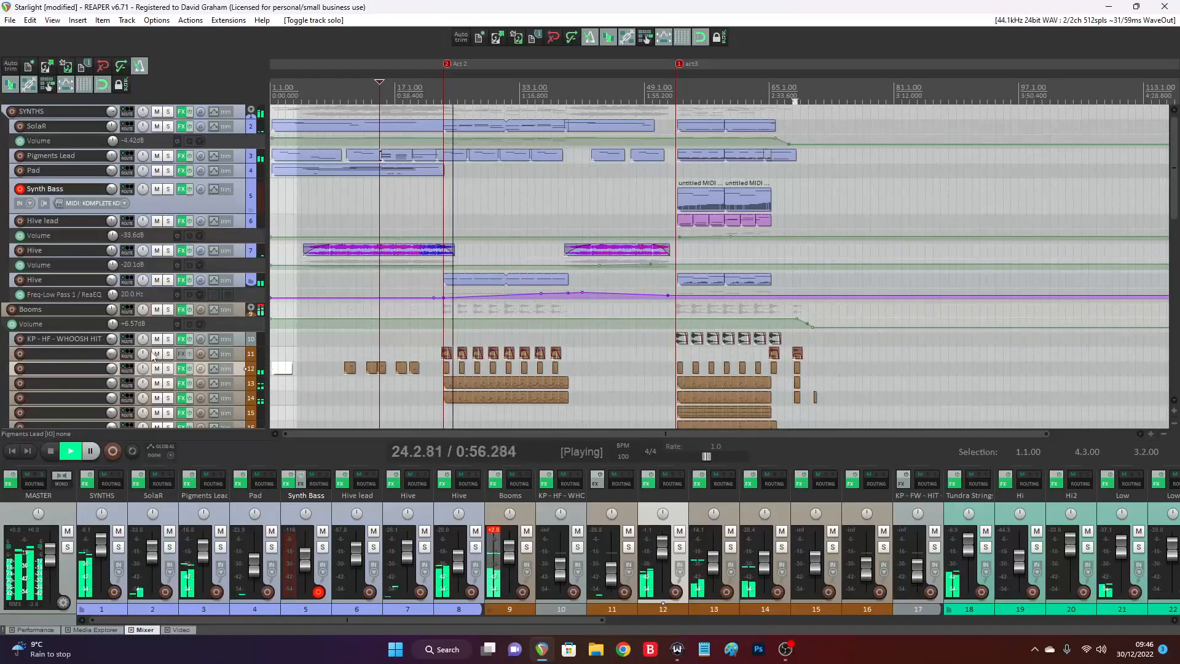
Solo the Booms folder and briefly solo track 11 within it
left_click(168, 310)
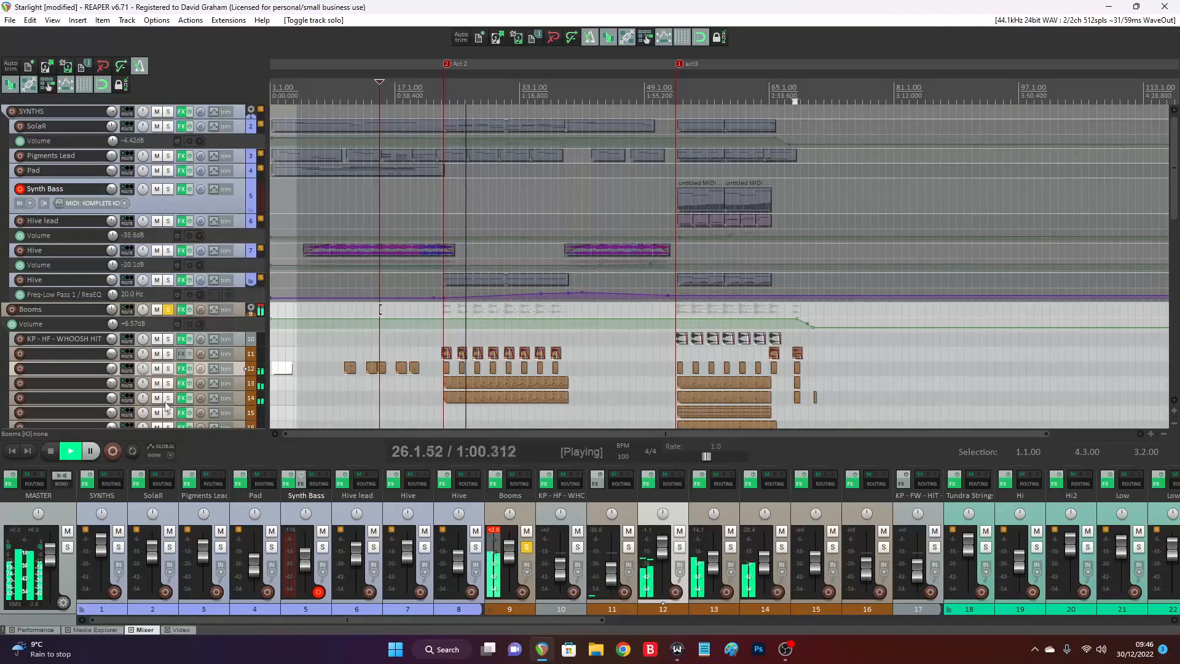
left_click(168, 354)
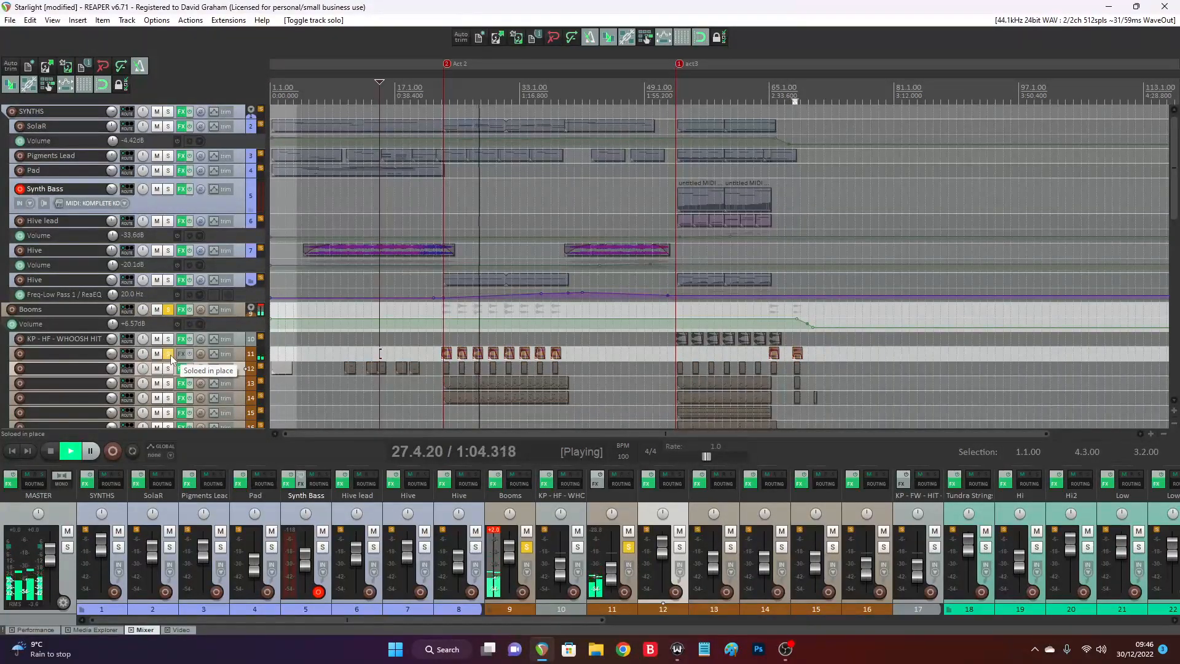
left_click(168, 355)
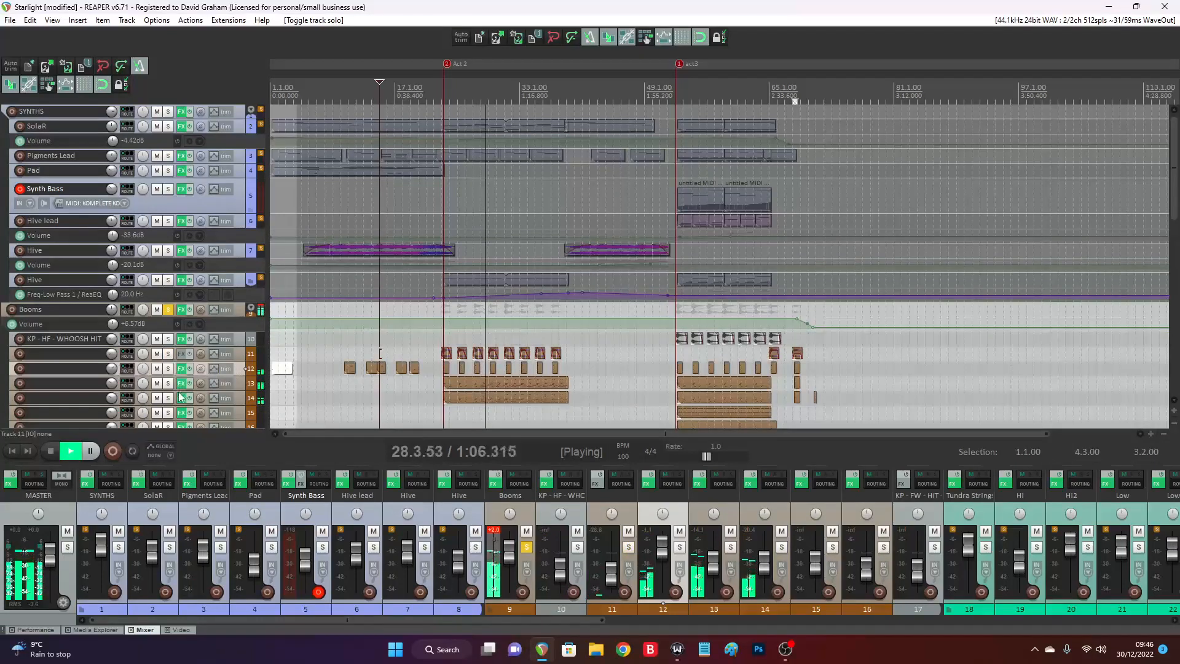
Solo track 13 in the Booms folder and review its Kontakt instrument, Damage 2
left_click(169, 384)
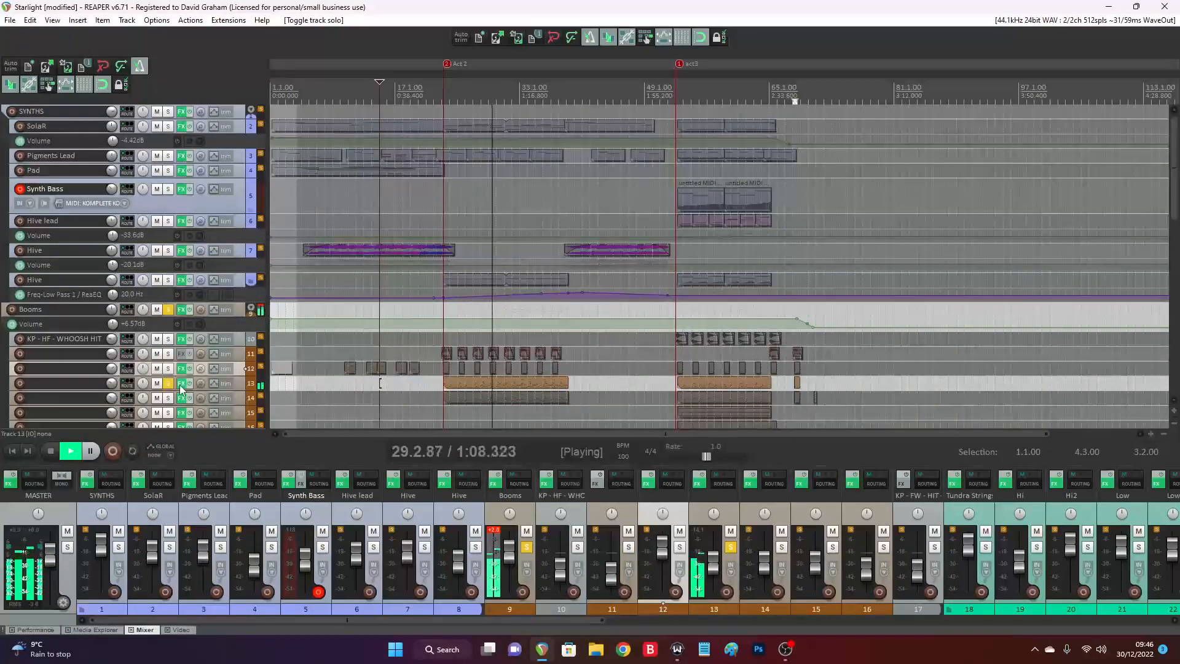
left_click(181, 383)
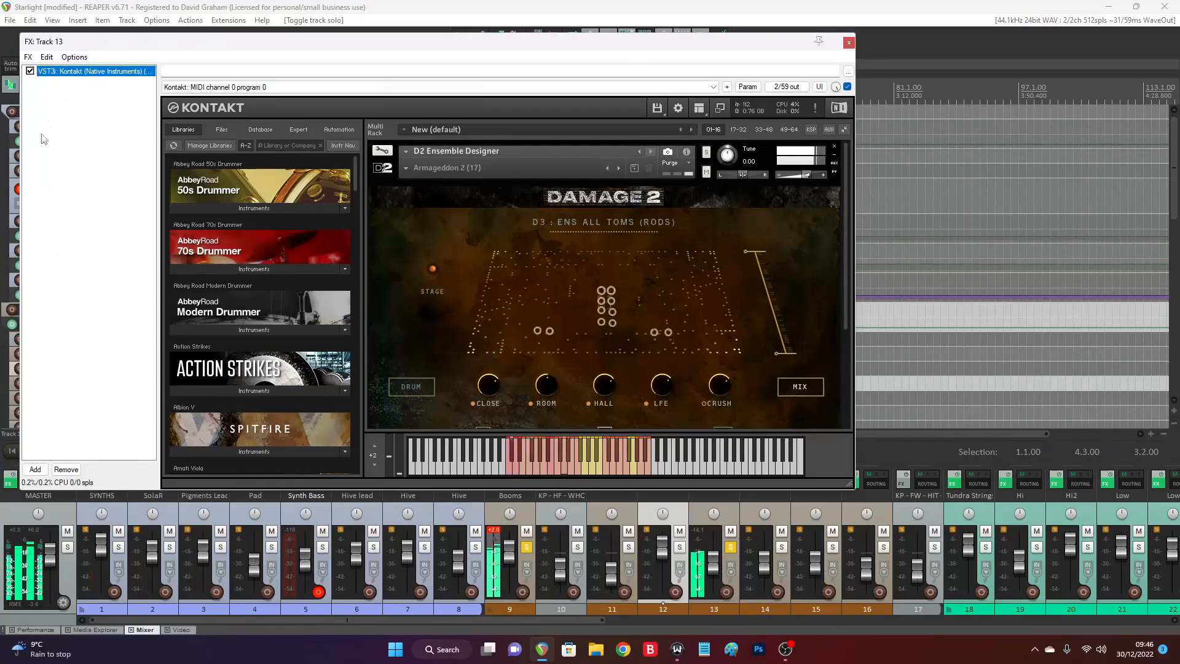
left_click(848, 43)
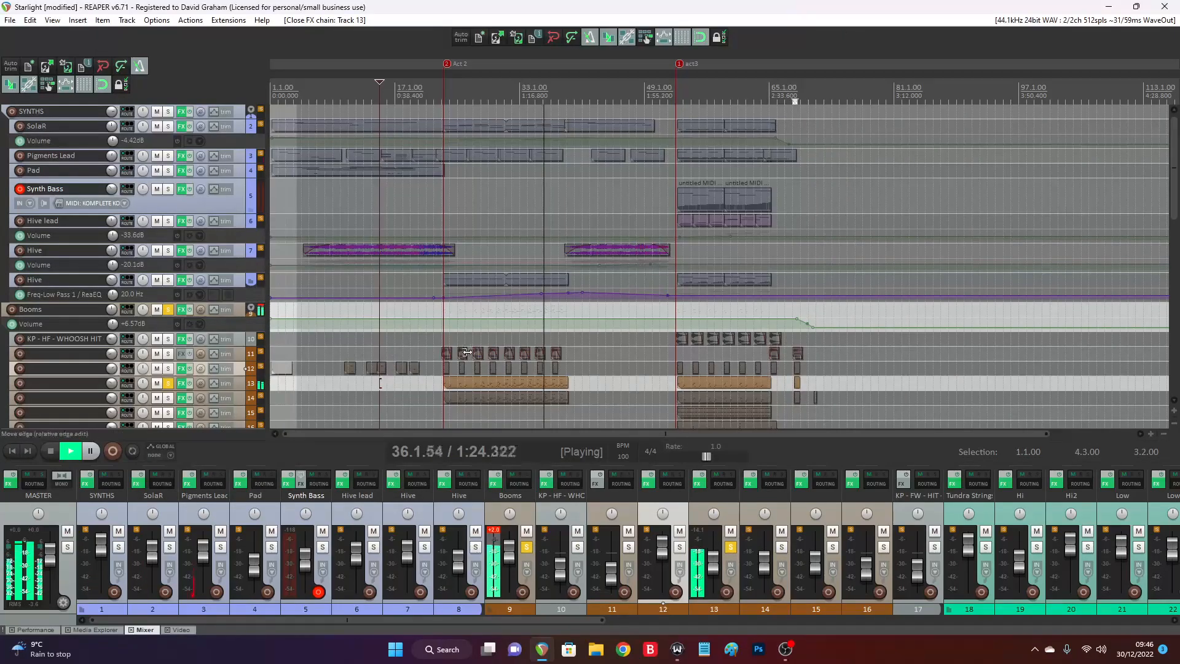
Solo track 14 alongside track 13, audition its Damage 2 taiko sounds in Kontakt and review its ReaEQ high-pass band
left_click(168, 397)
left_click(183, 399)
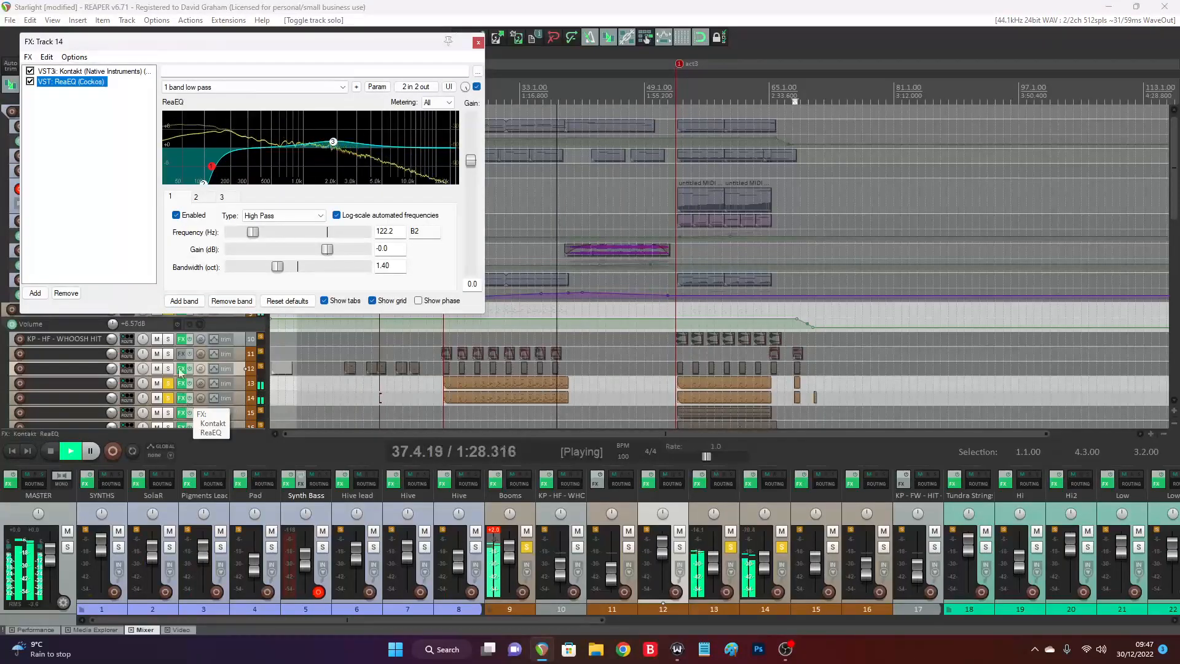
left_click(76, 72)
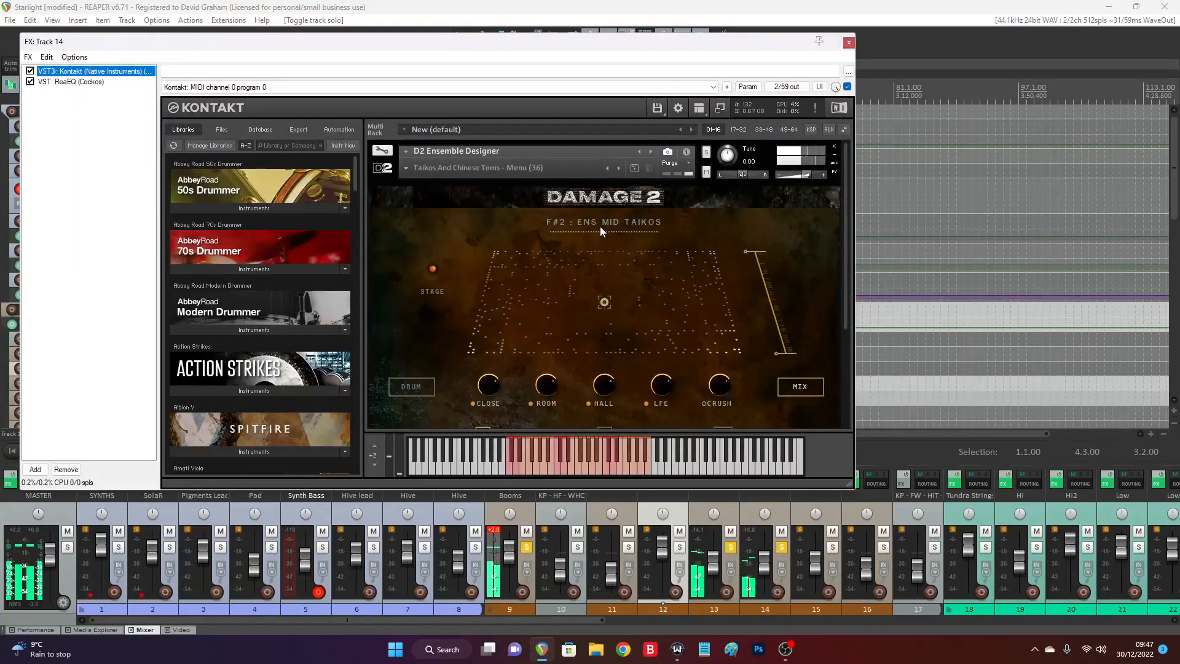
left_click(509, 472)
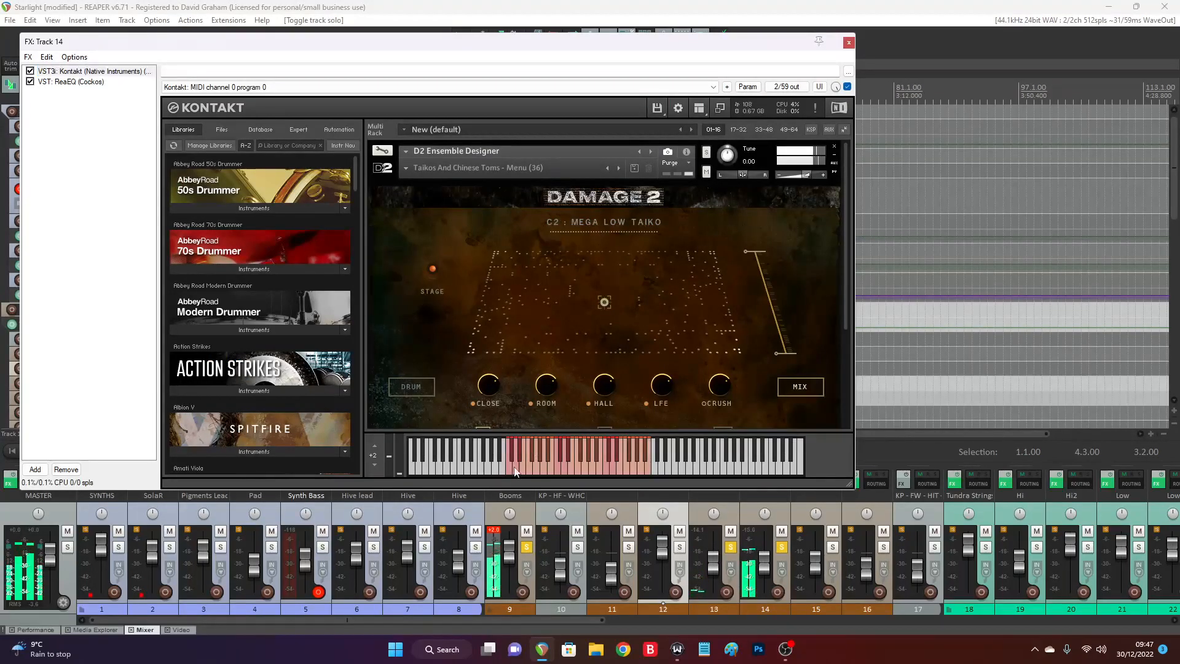
left_click(525, 470)
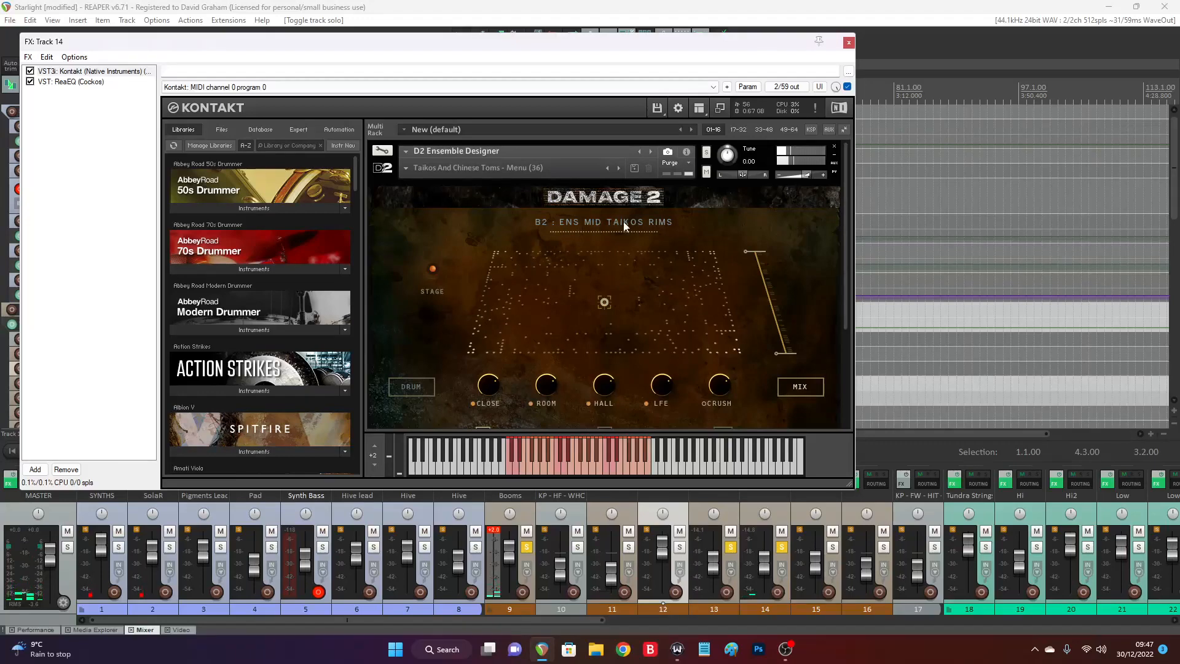
left_click(557, 468)
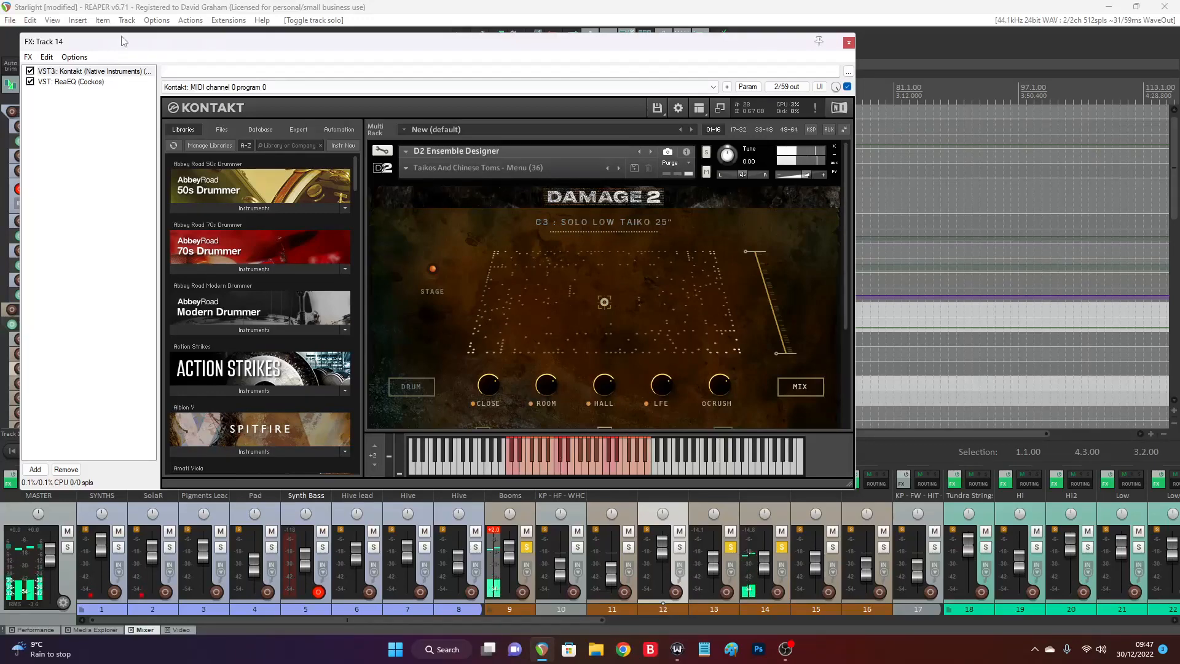
left_click(66, 82)
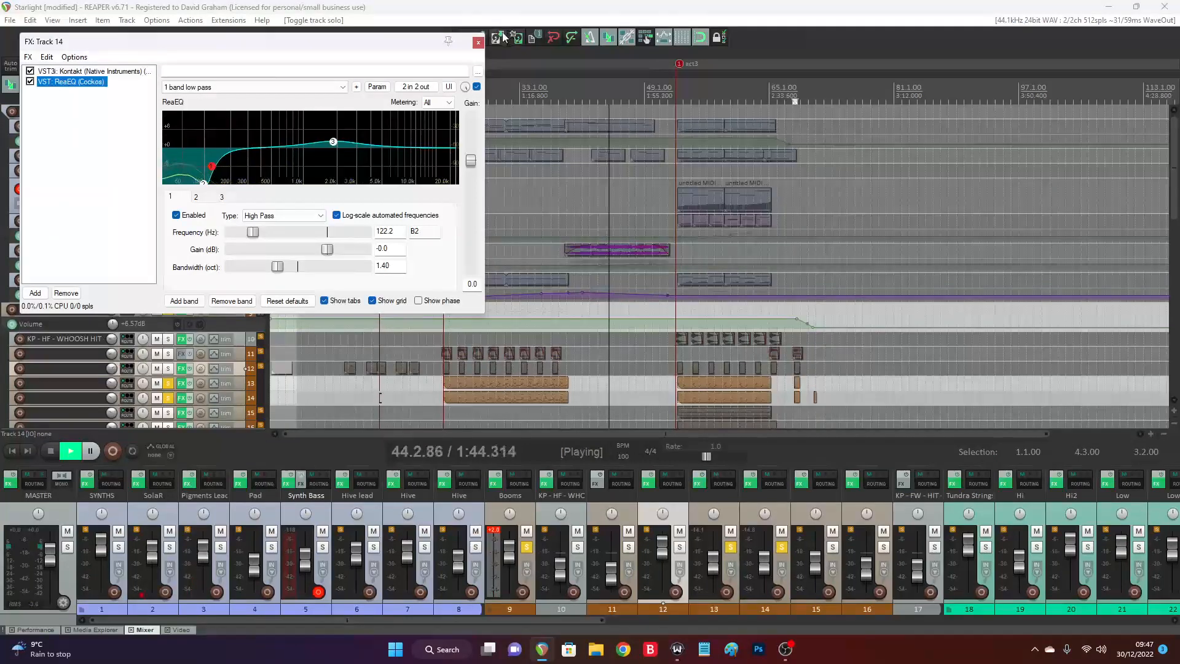
left_click(477, 42)
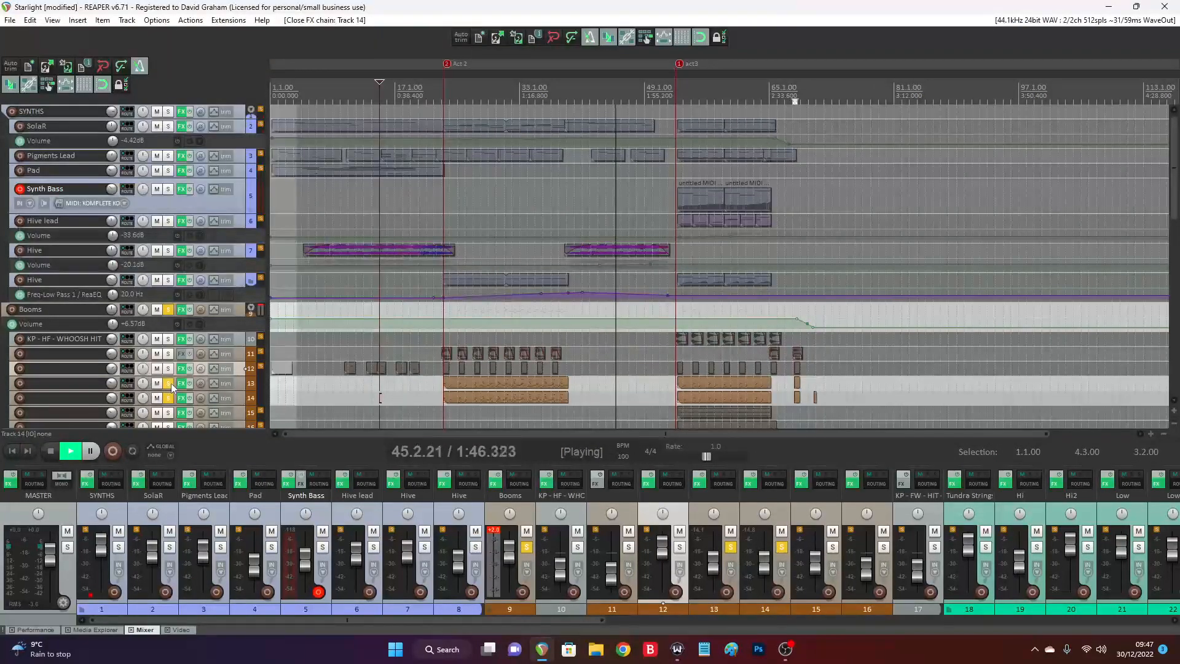
Restart playback of tracks 13 and 14 from just after the Act 2 marker, then unsolo both tracks
key("space")
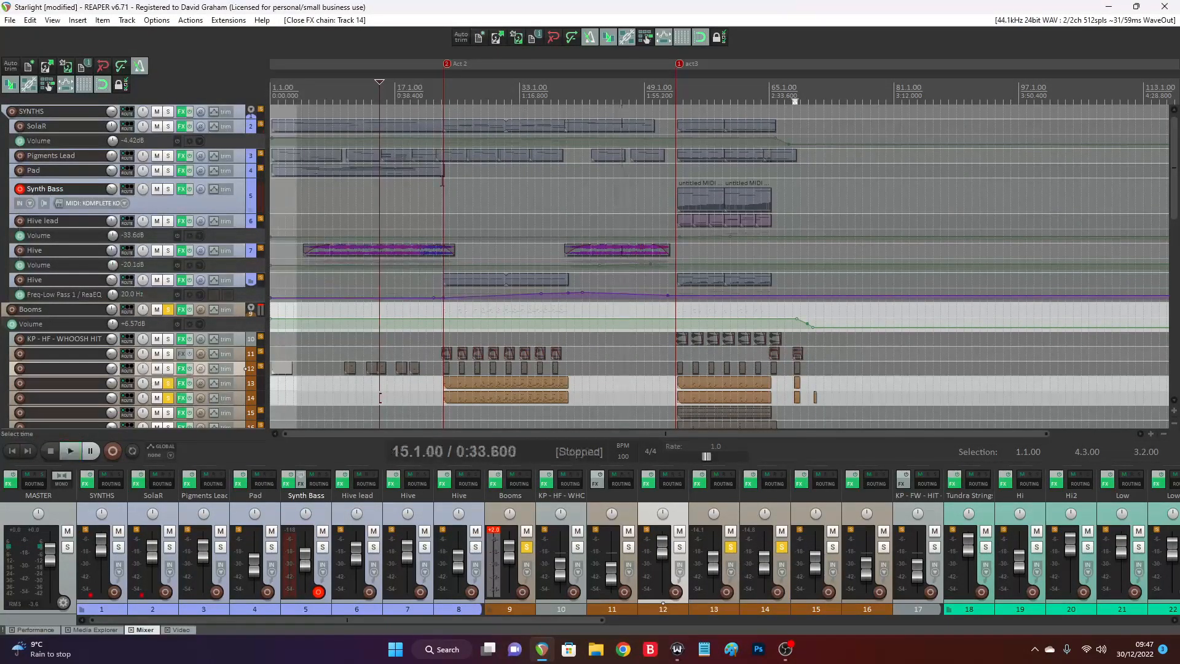
left_click(448, 91)
key("space")
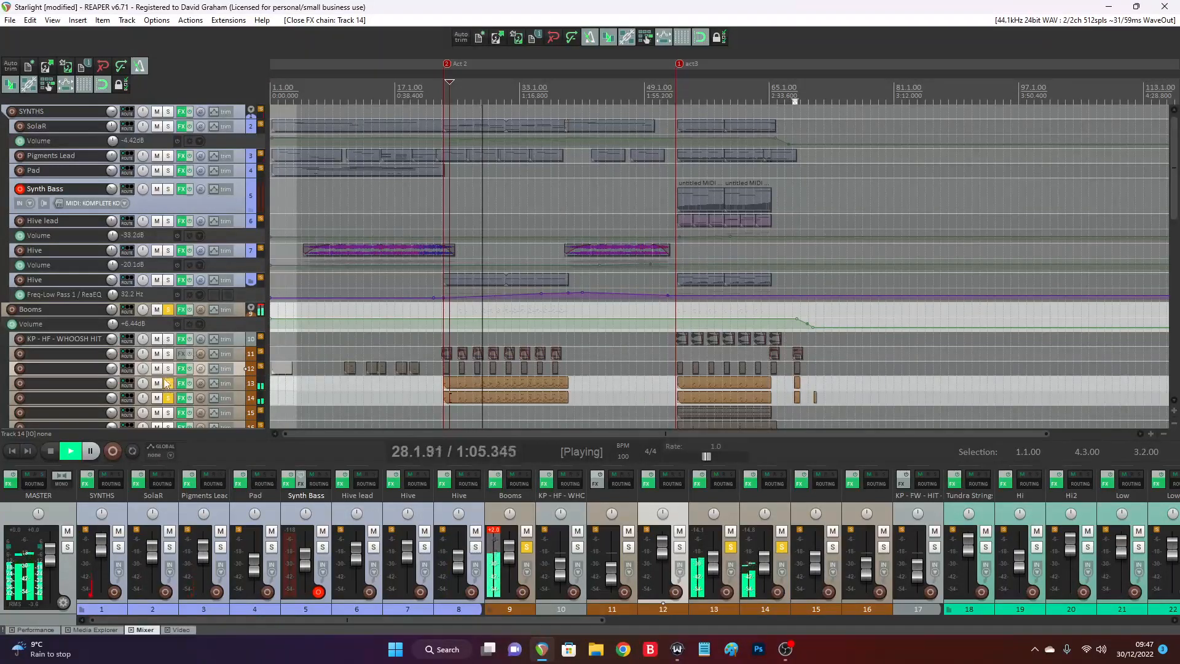
left_click_drag(169, 384, 169, 397)
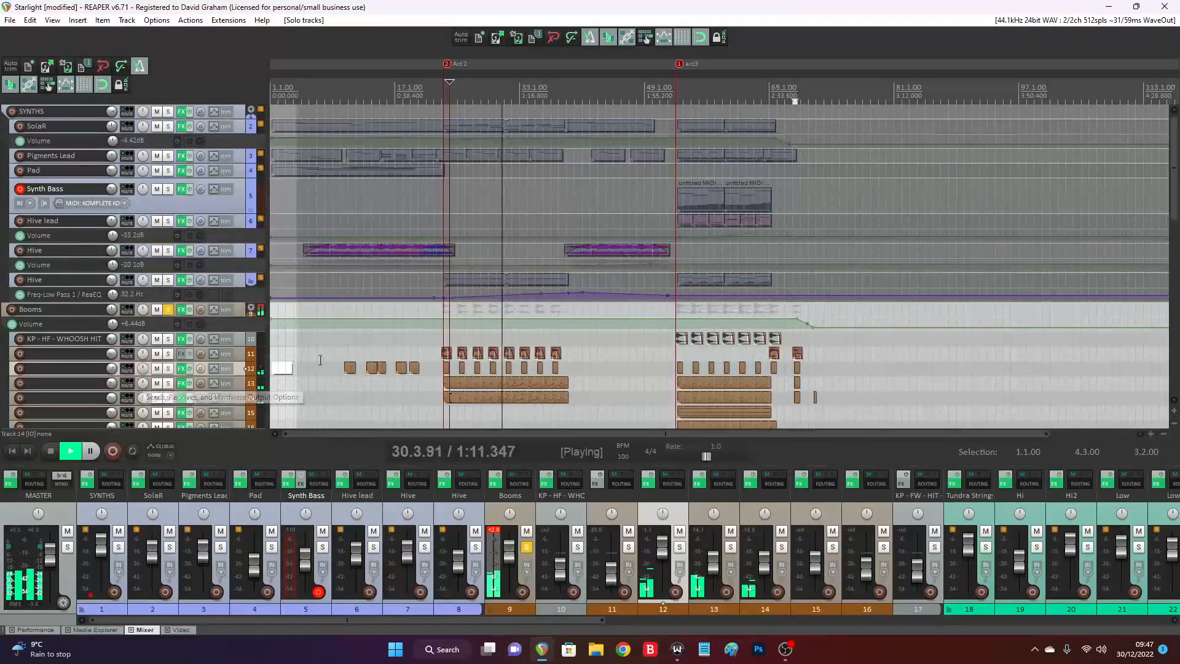
Examine the Act 2 MIDI items of tracks 13 and 14 in the MIDI editor, then unsolo the Booms folder
double_click(519, 382)
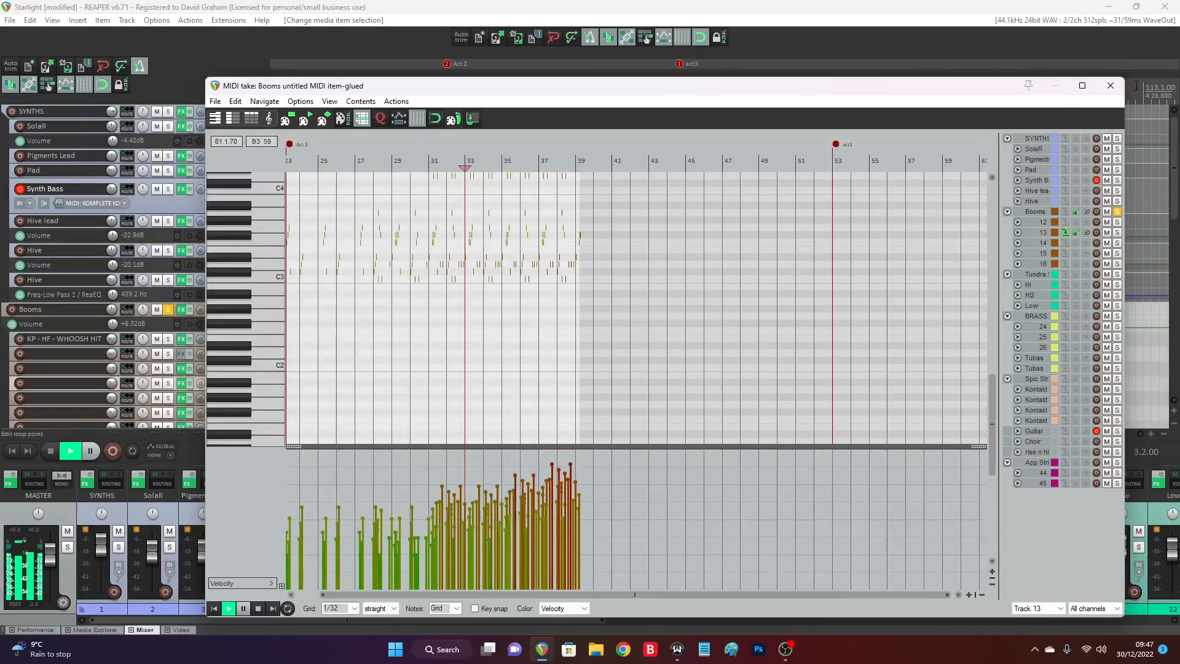
left_click(1111, 86)
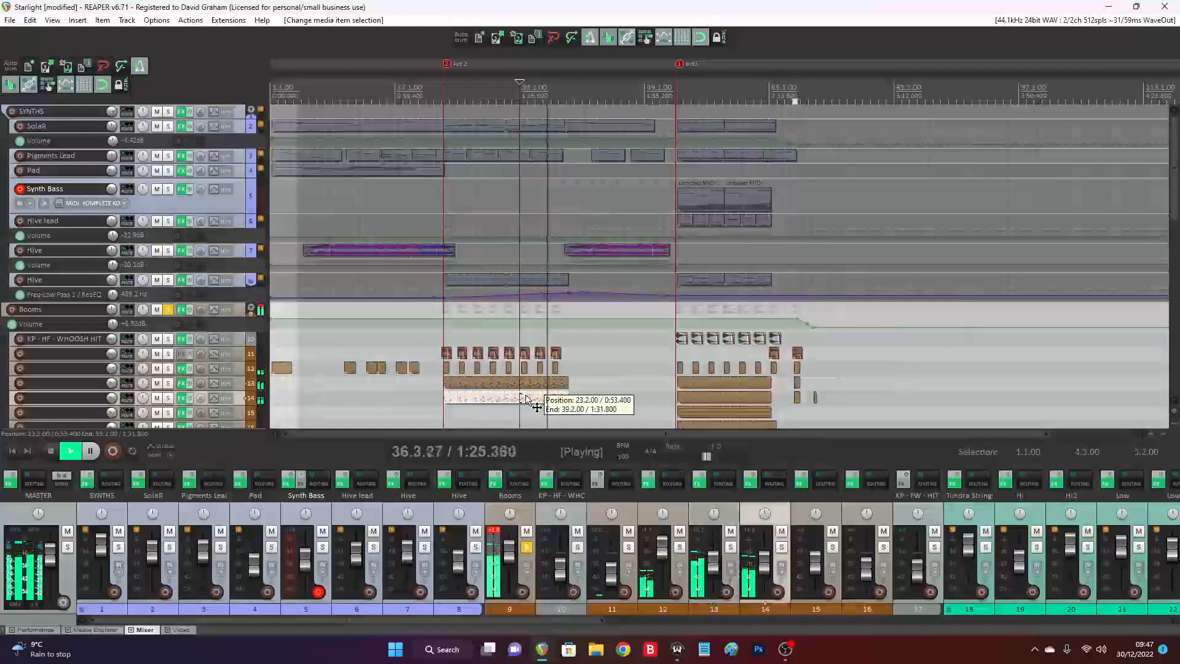
double_click(526, 395)
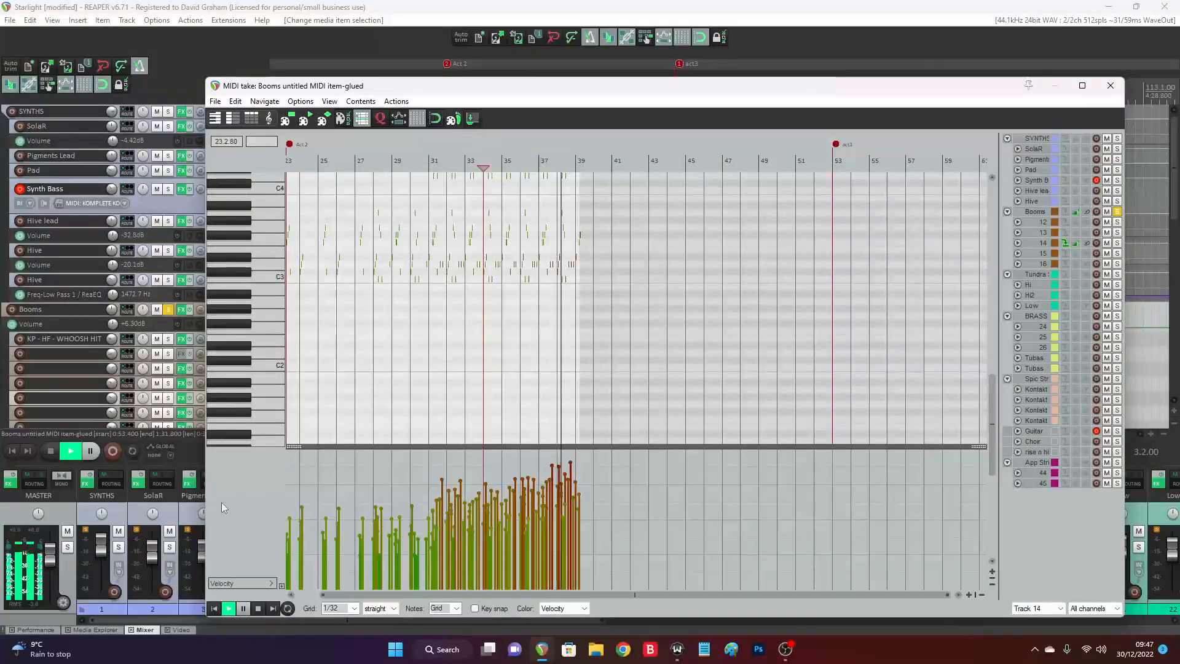
left_click(1111, 85)
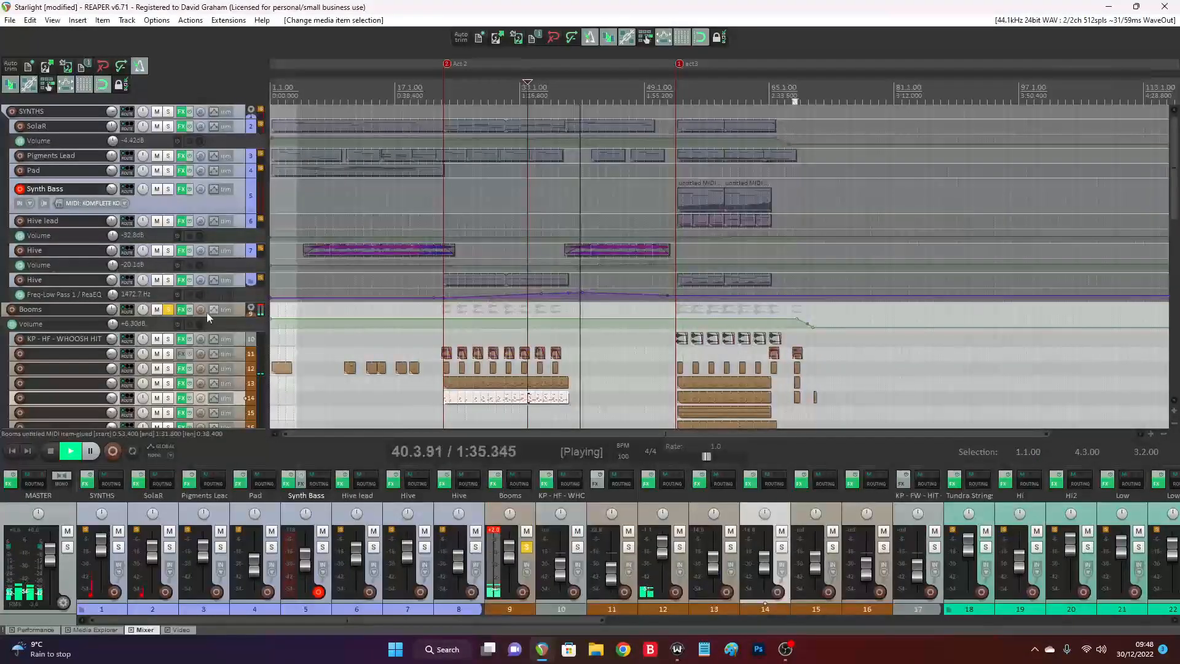
left_click(169, 309)
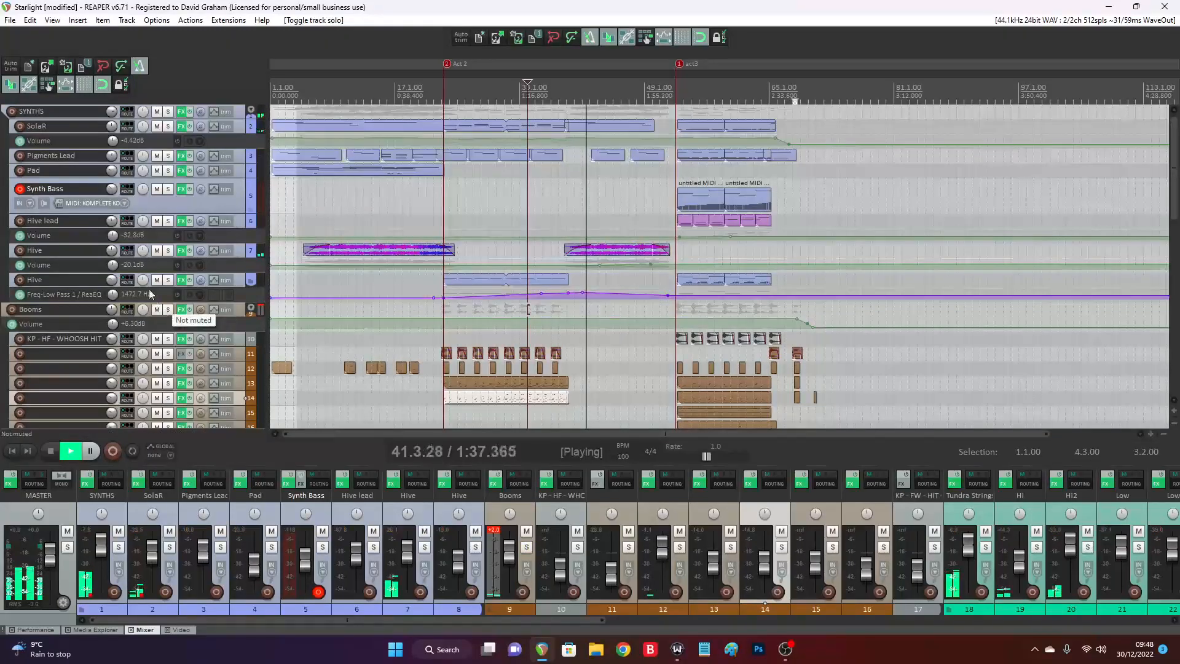
Play the project from the Act 2 marker, briefly solo the SolaR track, then solo the track 8 Hive
left_click(447, 88)
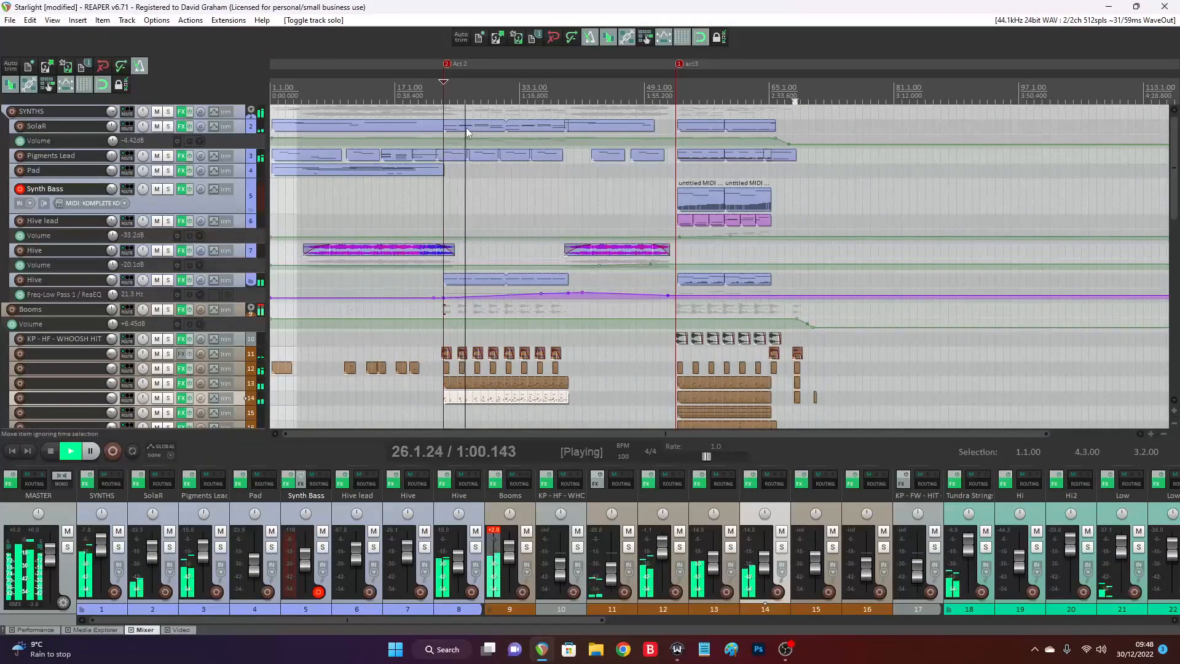
left_click(168, 126)
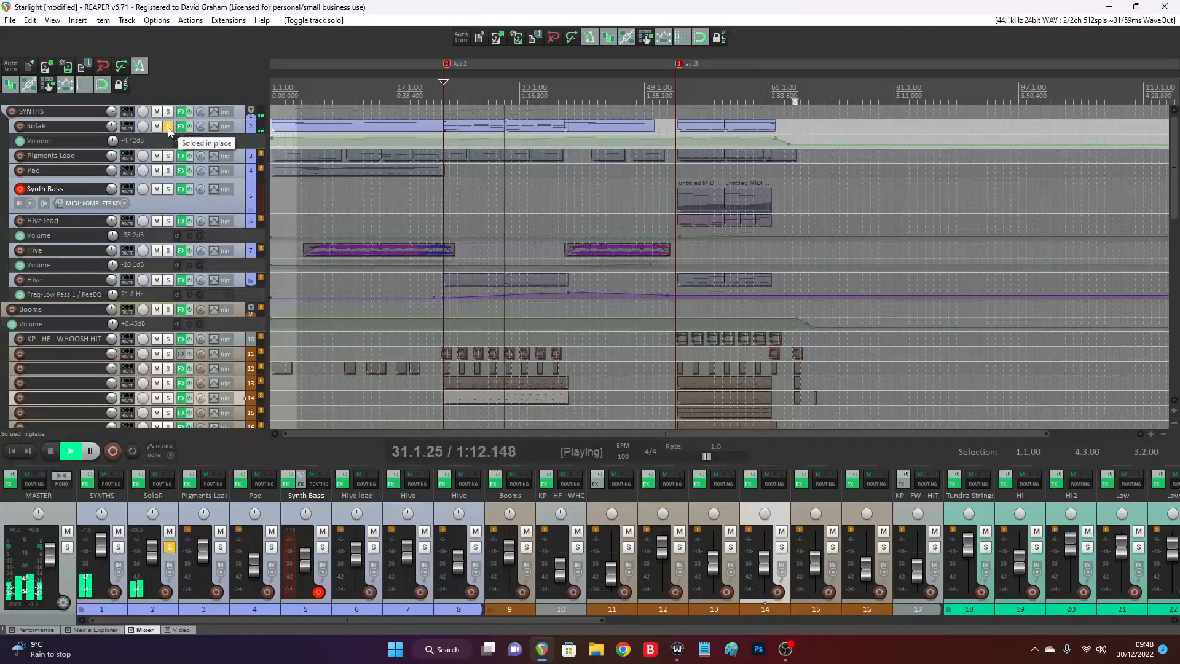
left_click(168, 126)
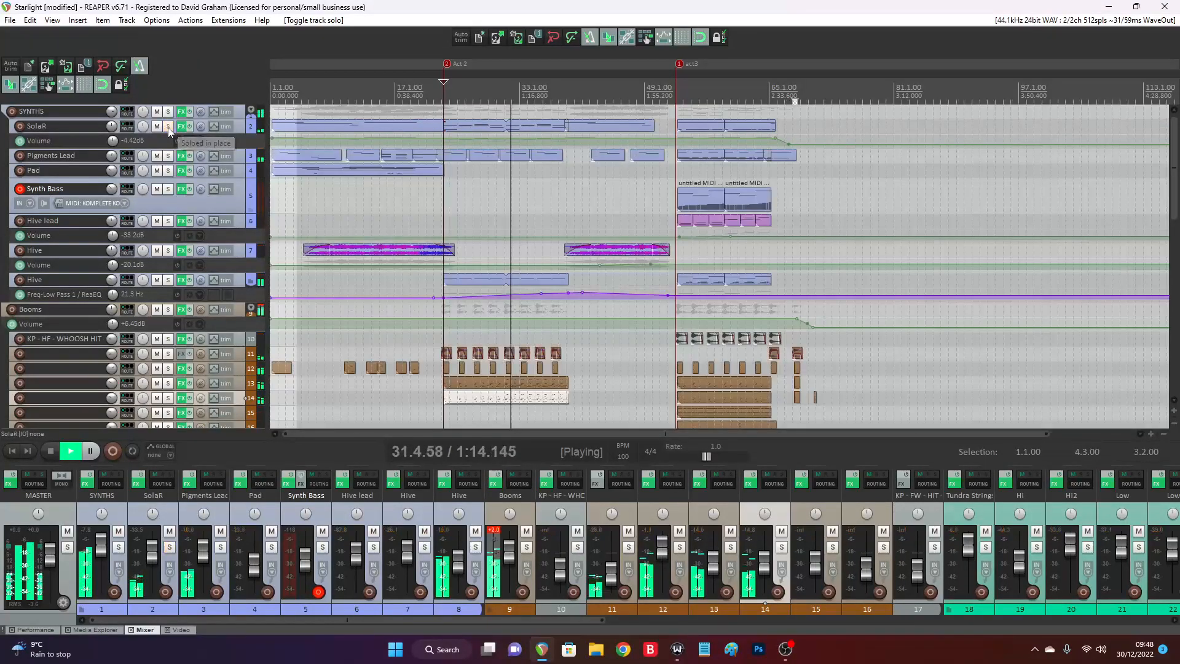
left_click(168, 280)
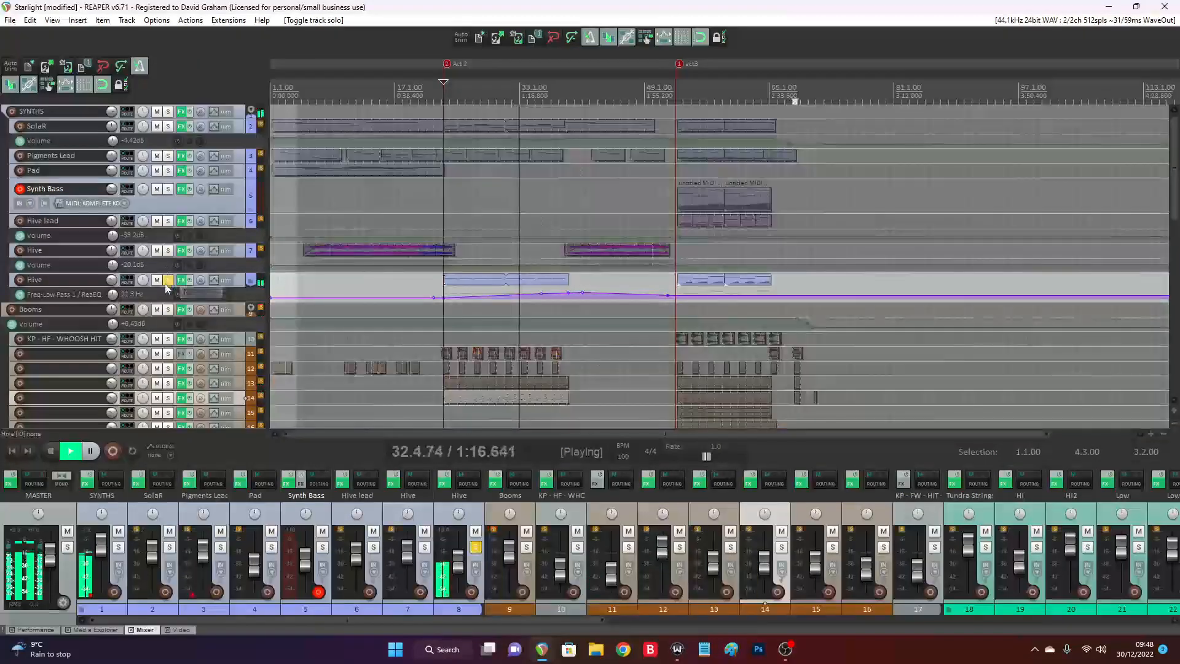
Replay the soloed track 8 Hive from Act 2, review its ReaEQ low pass, Decapitator and Hive plugins, and unsolo it
left_click(447, 96)
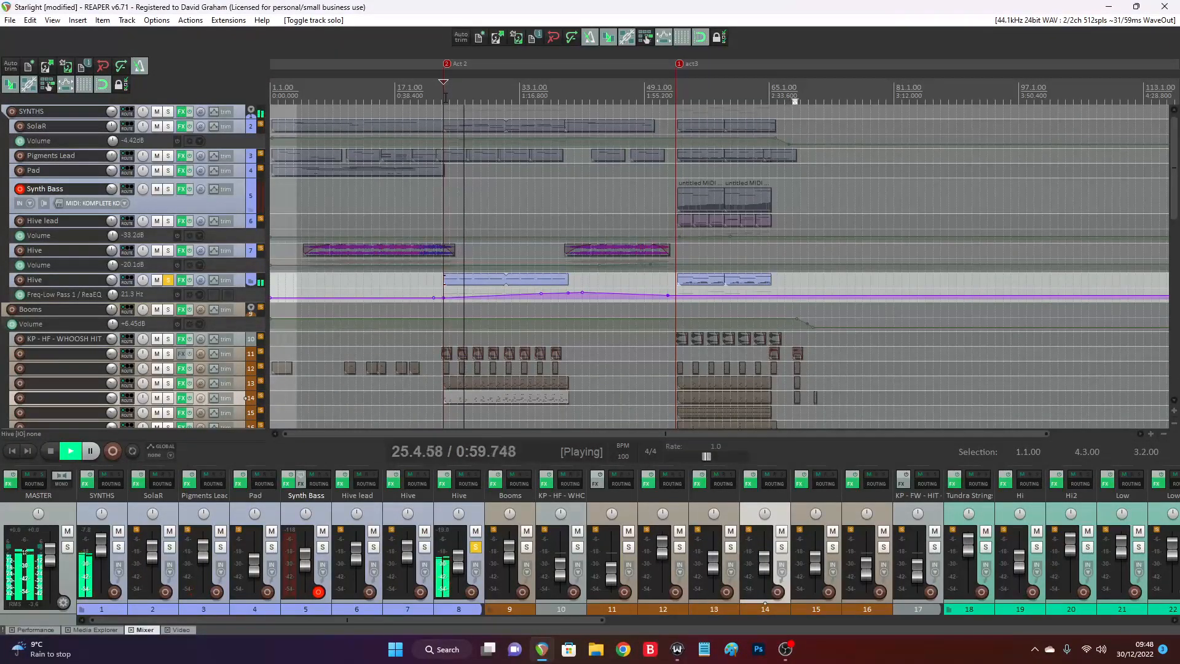
left_click(182, 280)
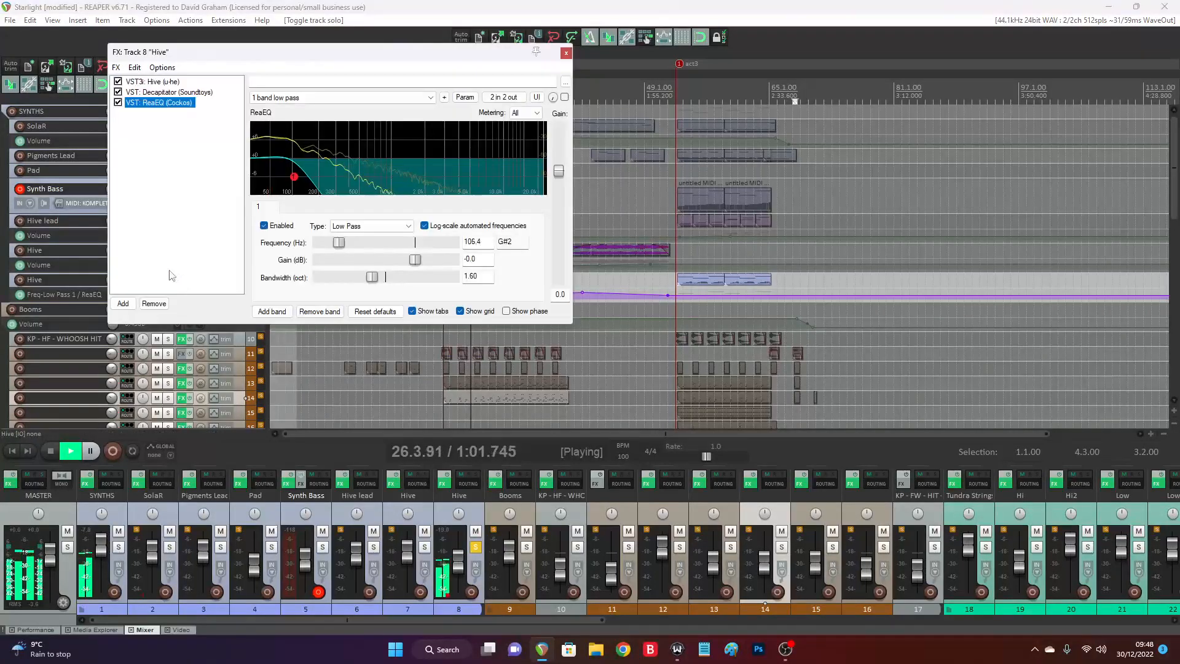
left_click(140, 93)
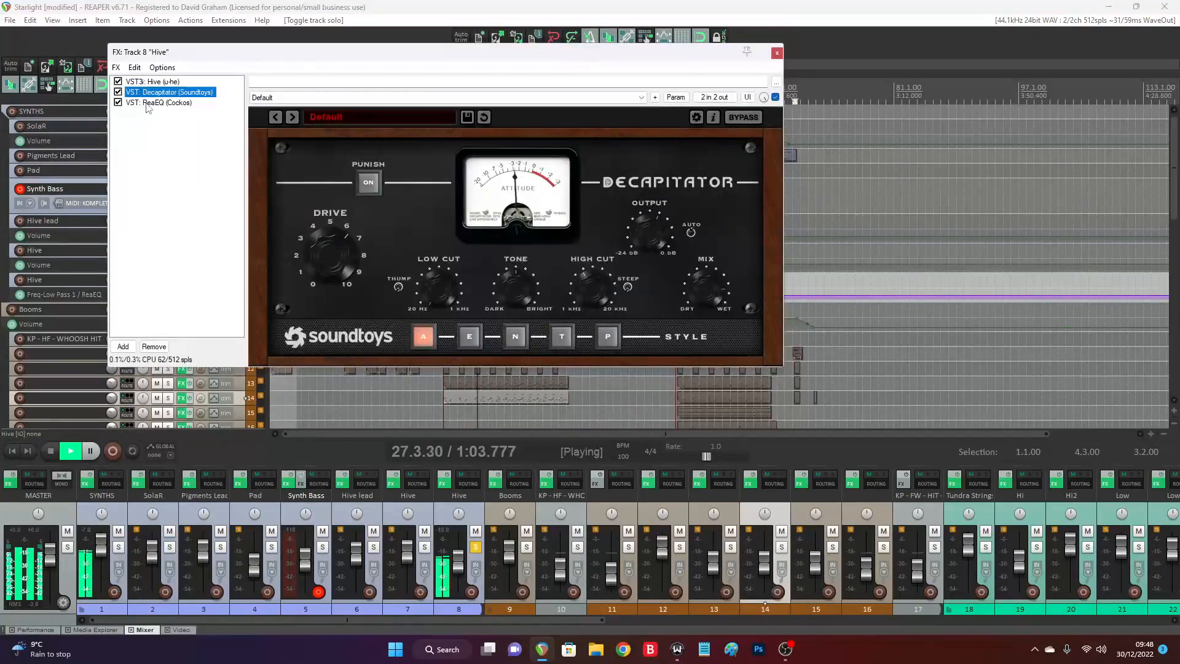
left_click(147, 103)
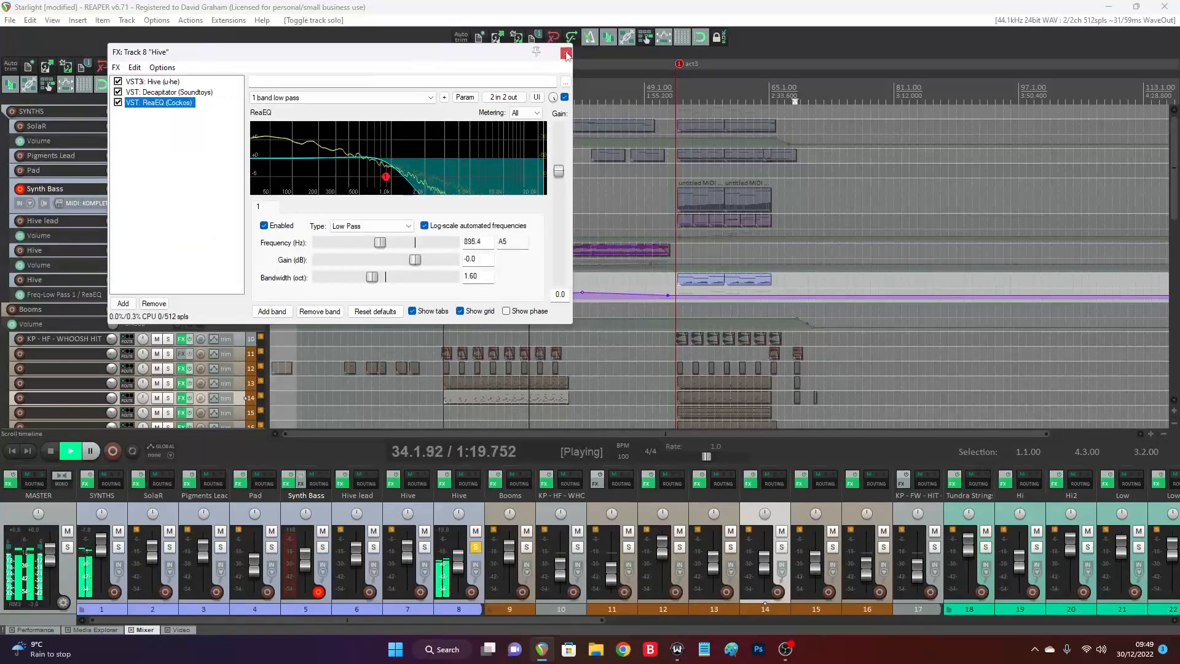
left_click(150, 83)
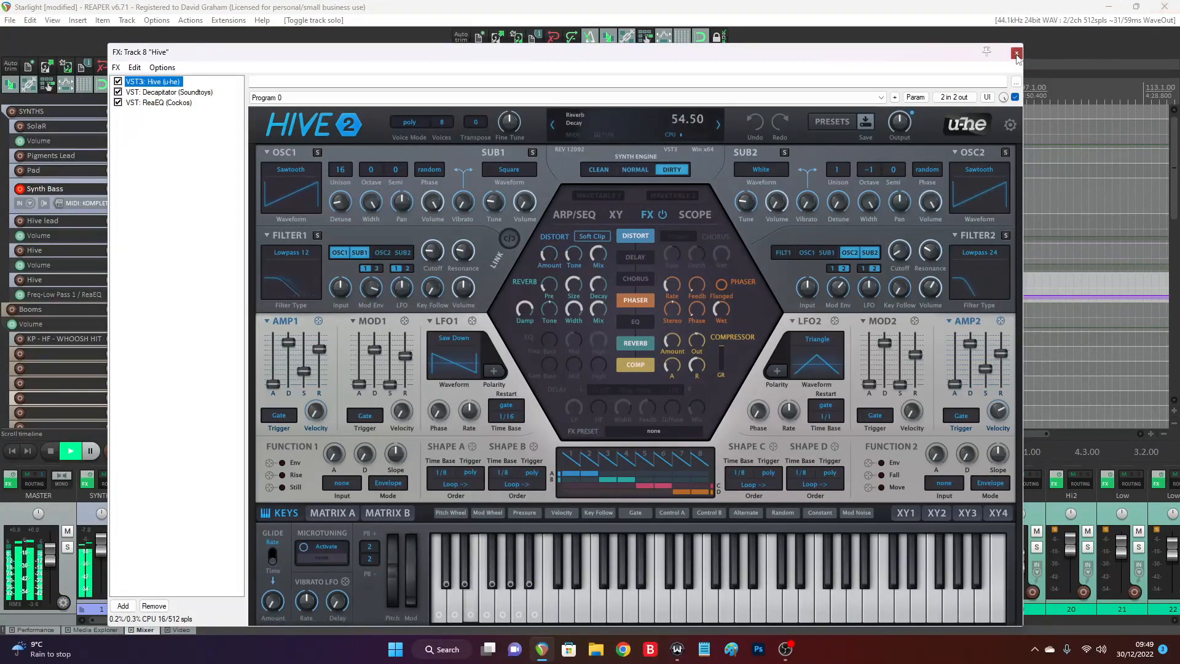
left_click(1016, 53)
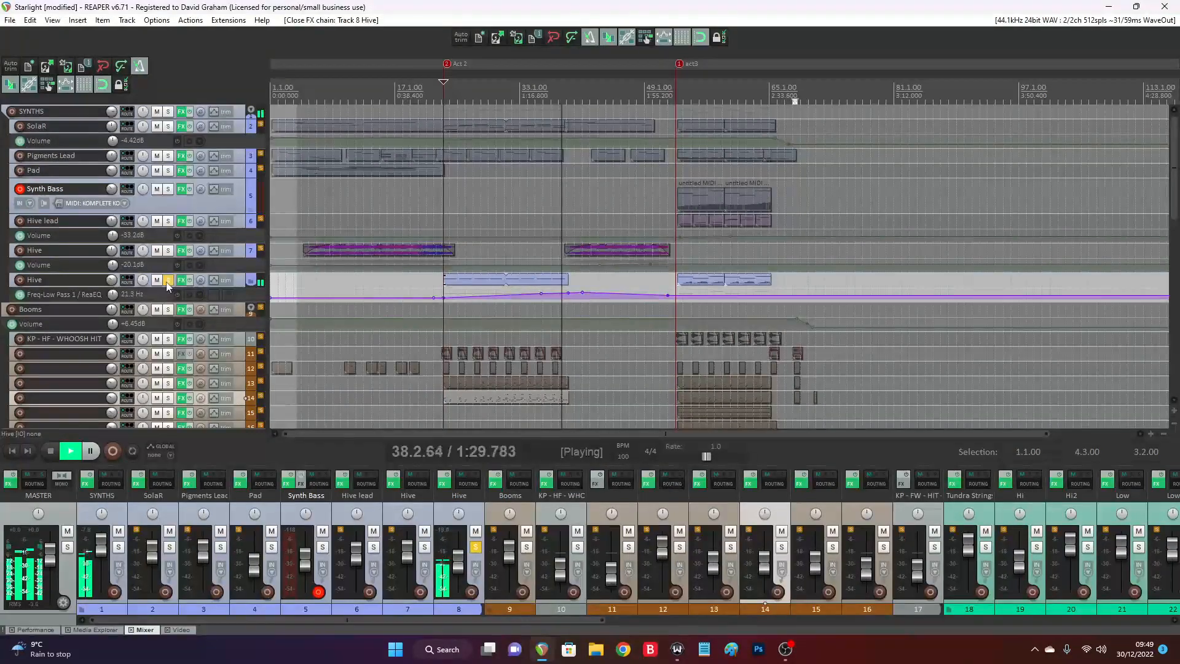
key("space")
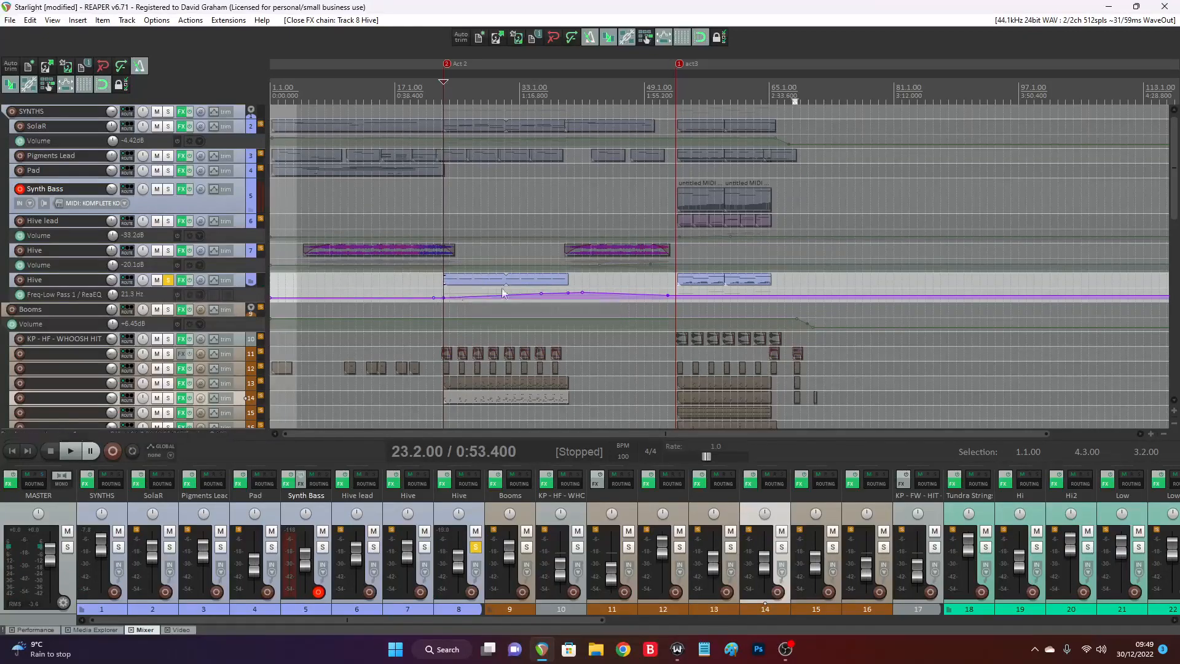
left_click(167, 282)
Solo the BRASS folder, play it from the Act 2 marker, and examine track 24's Act 2 item in the MIDI editor
scroll(1176, 203, "down", 2)
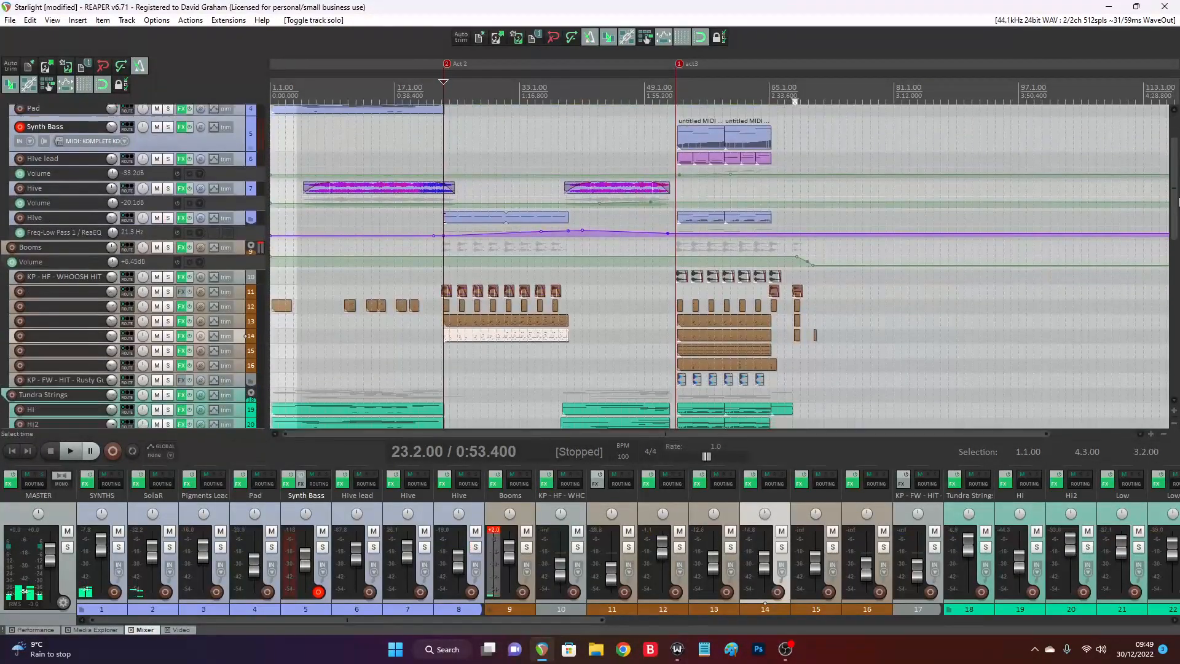
scroll(1175, 203, "down", 8)
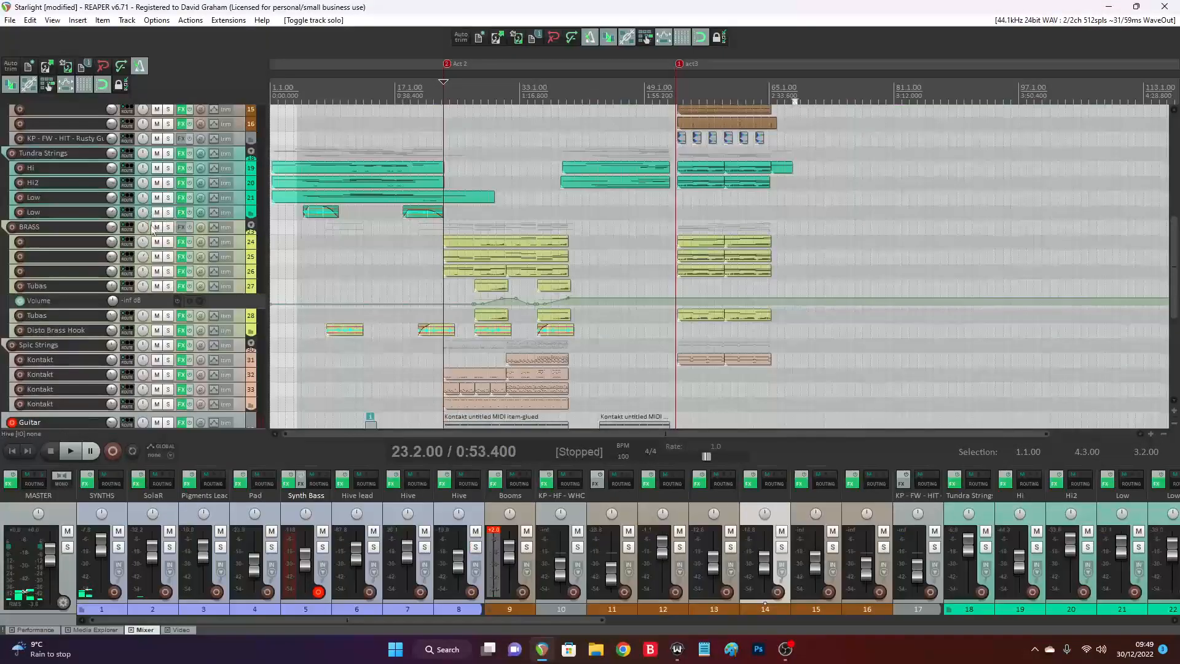
left_click(168, 228)
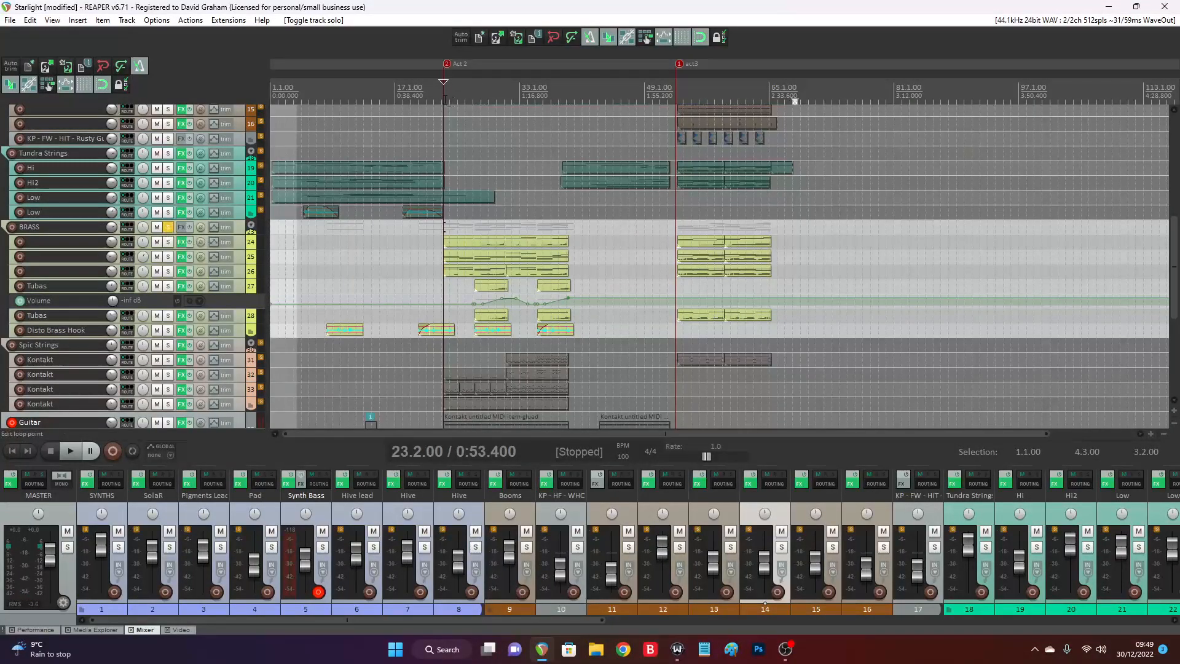
key("space")
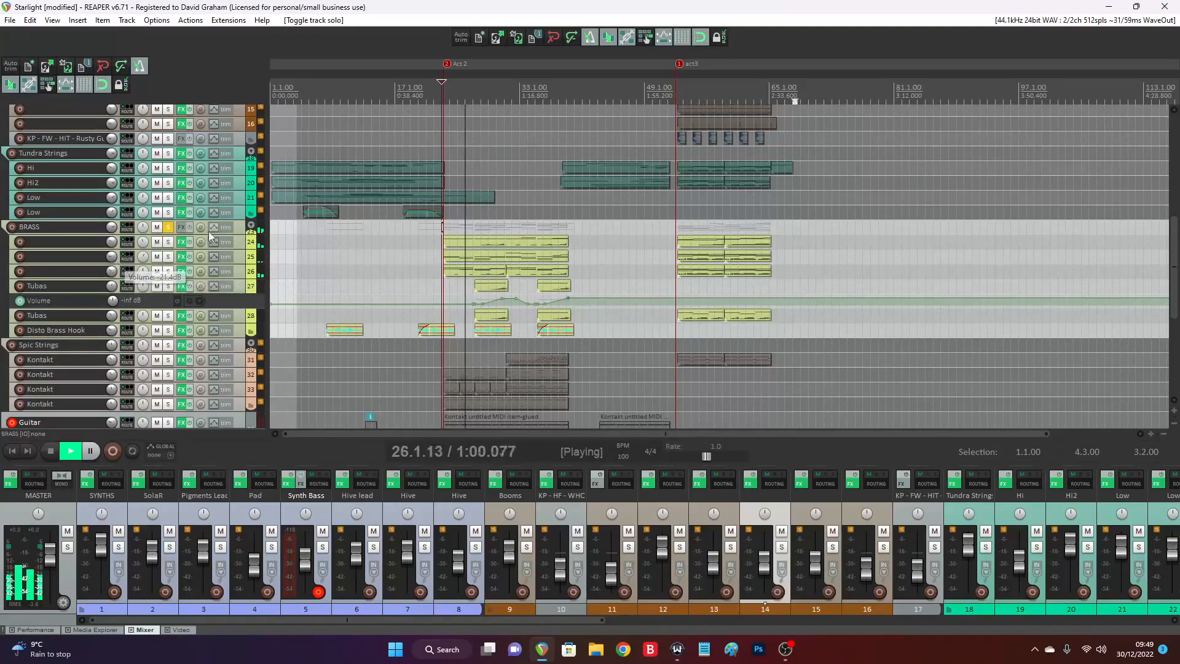
double_click(485, 237)
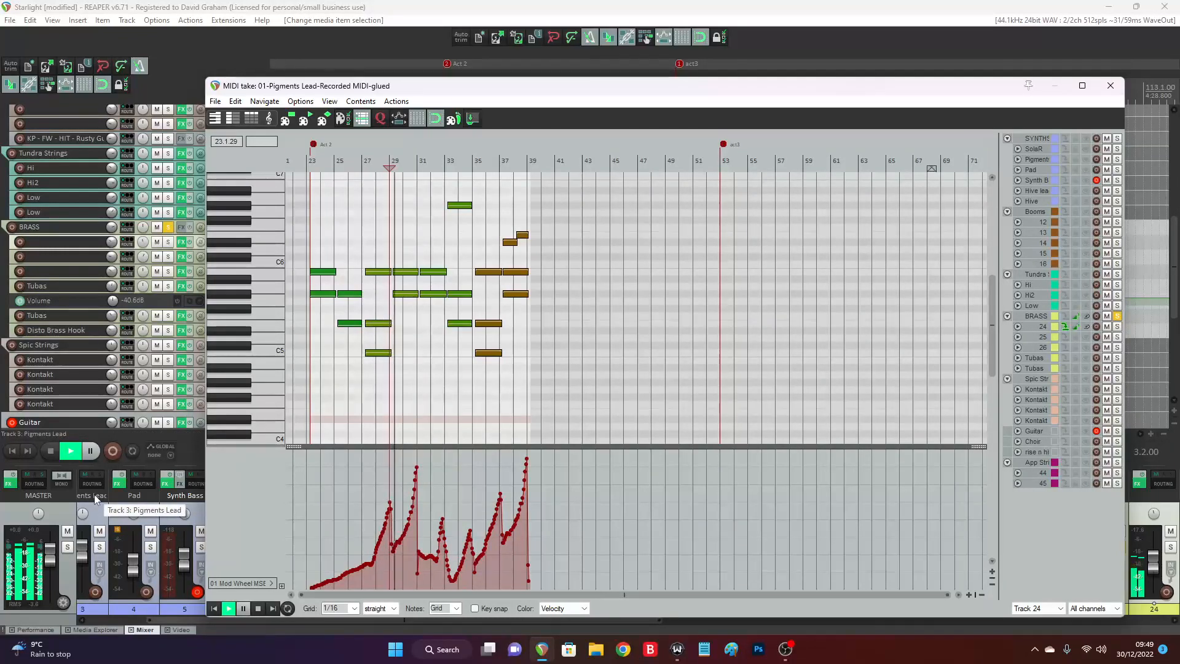
left_click(1110, 87)
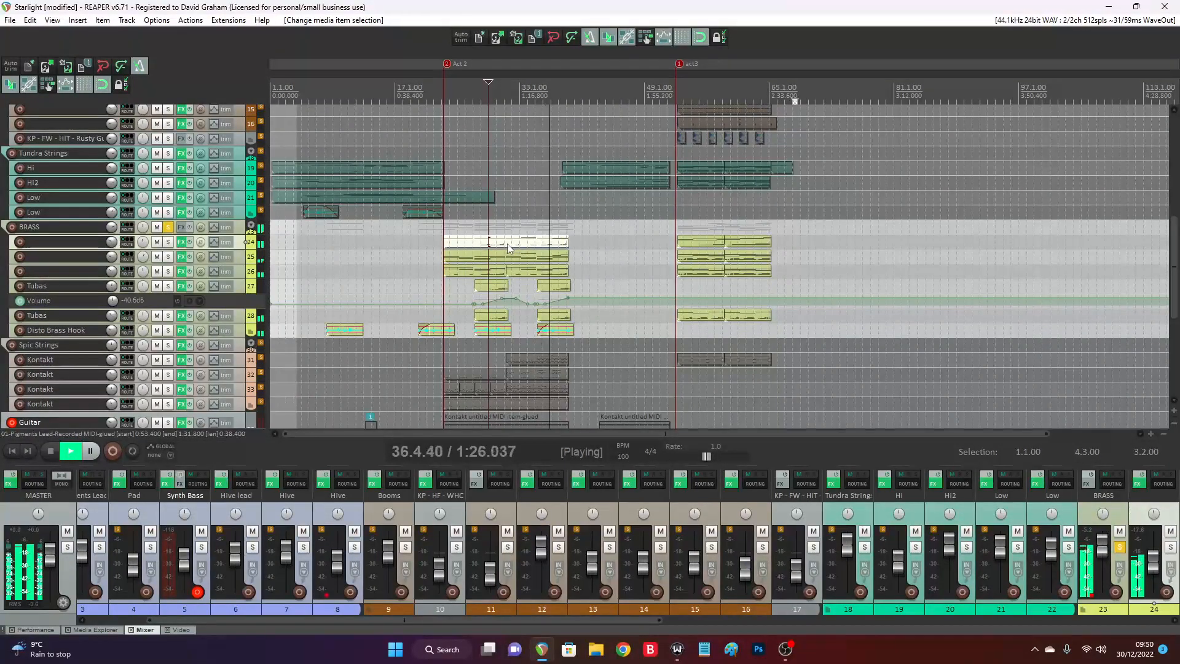
mouse_move(542, 329)
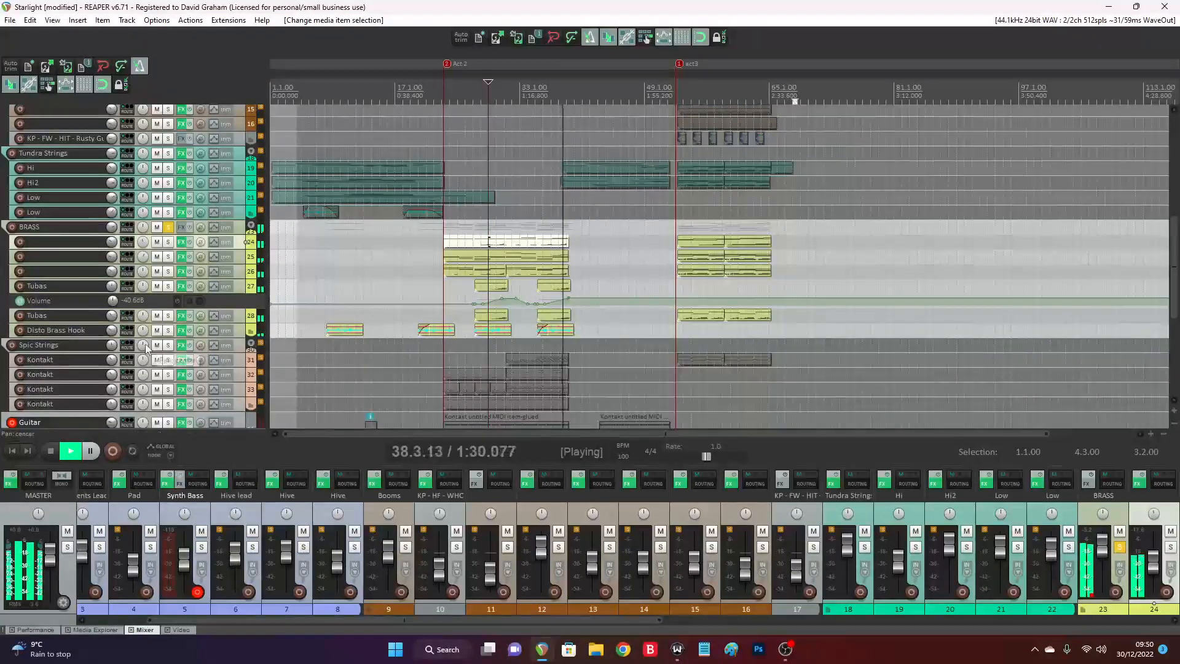
key("space")
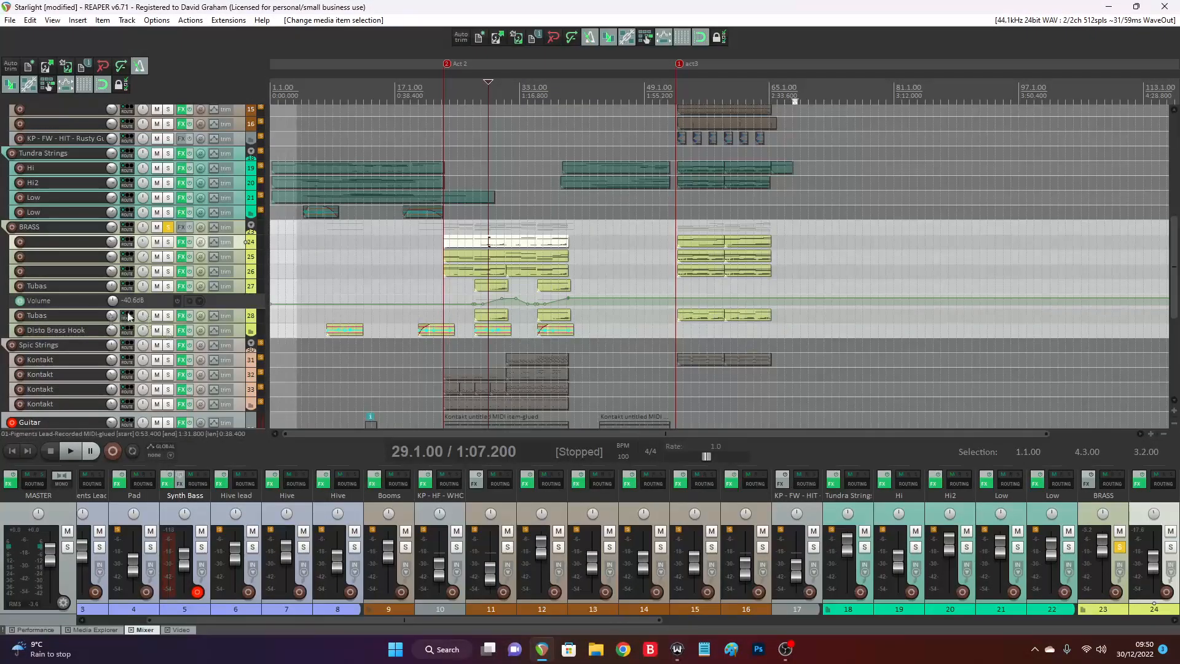
Solo track 28 Tubas, play it from the start of its first item, and examine that item's notes and mod wheel curve
left_click(169, 315)
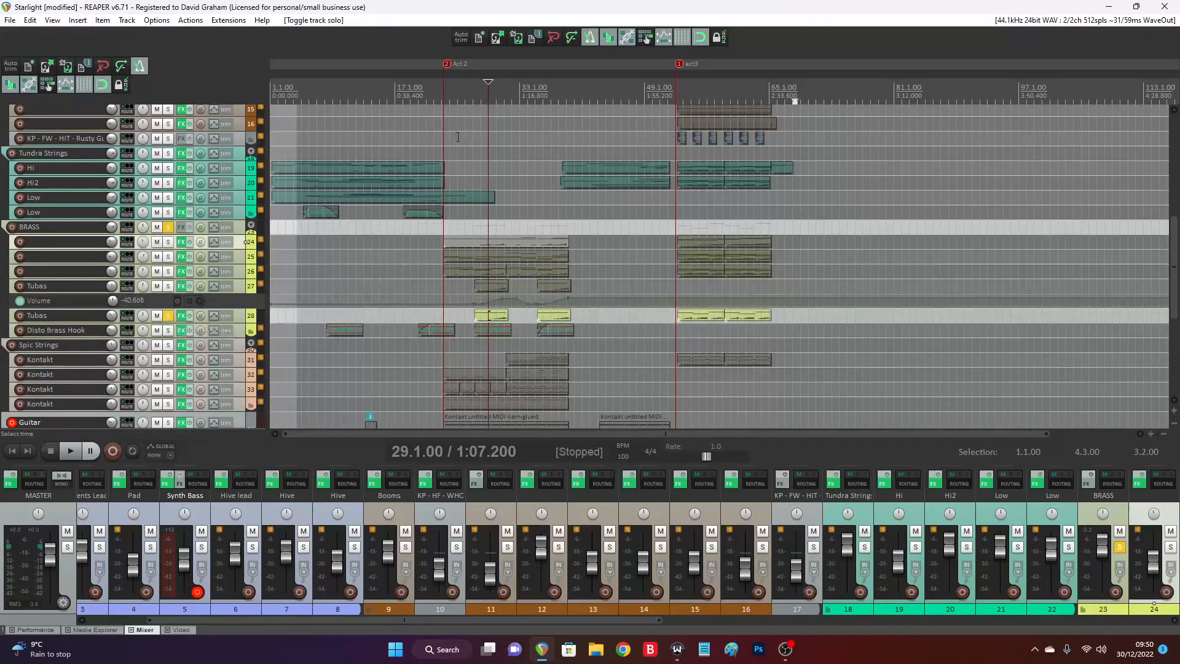
left_click(474, 92)
key("space")
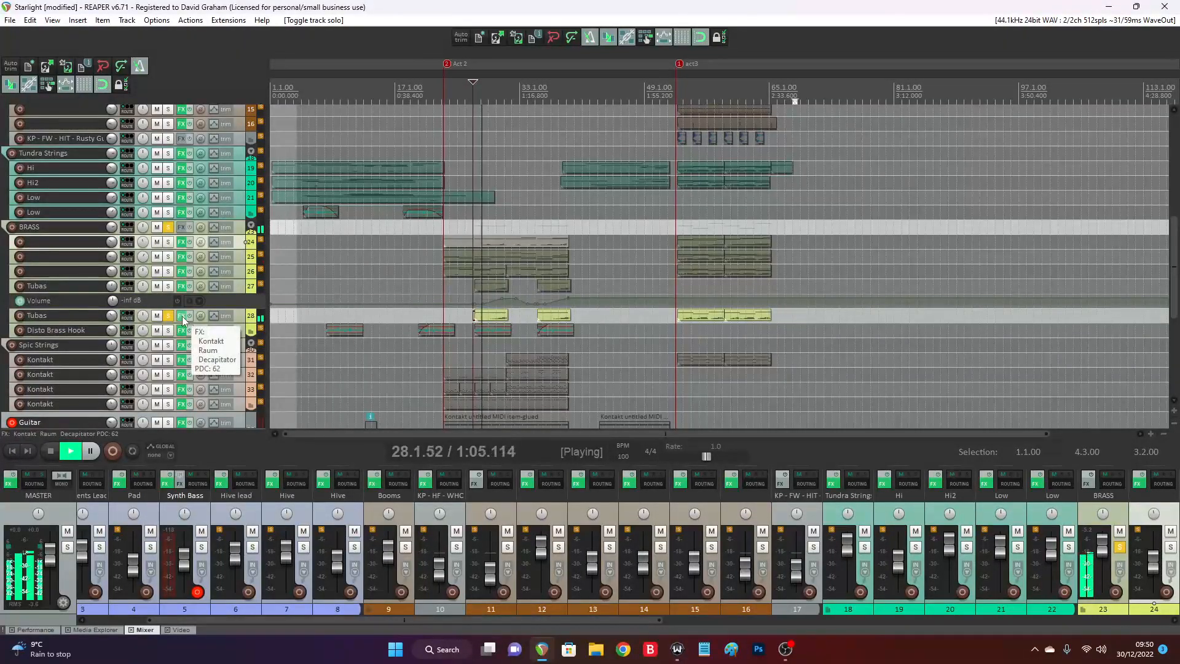
double_click(505, 317)
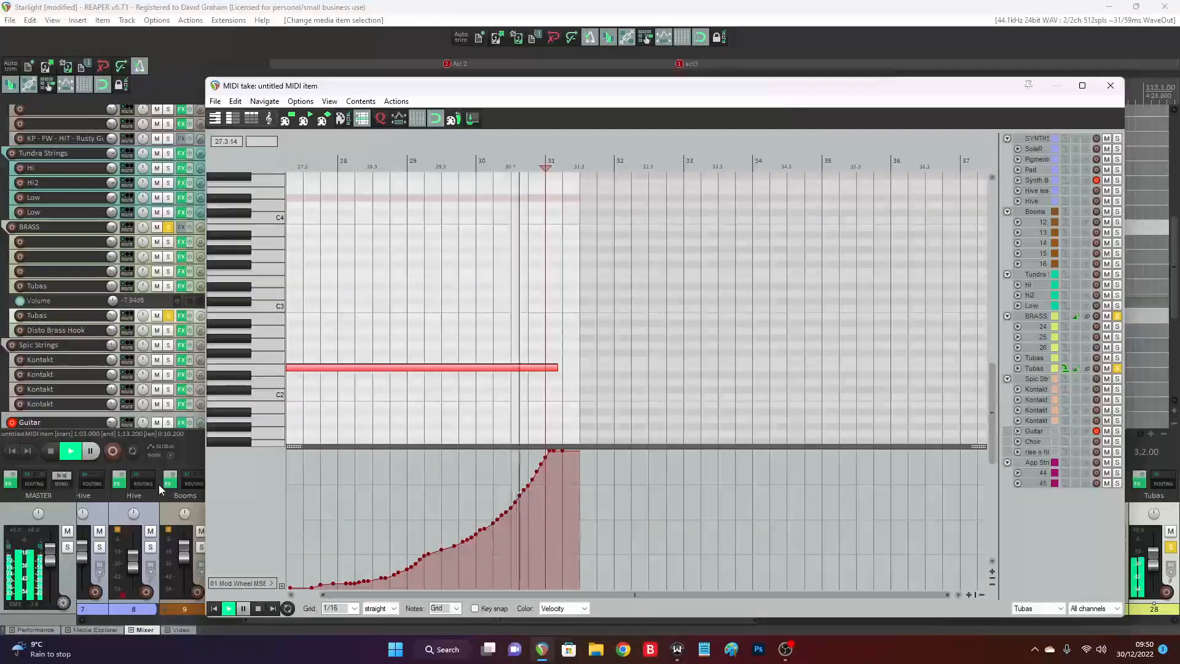
left_click(1110, 85)
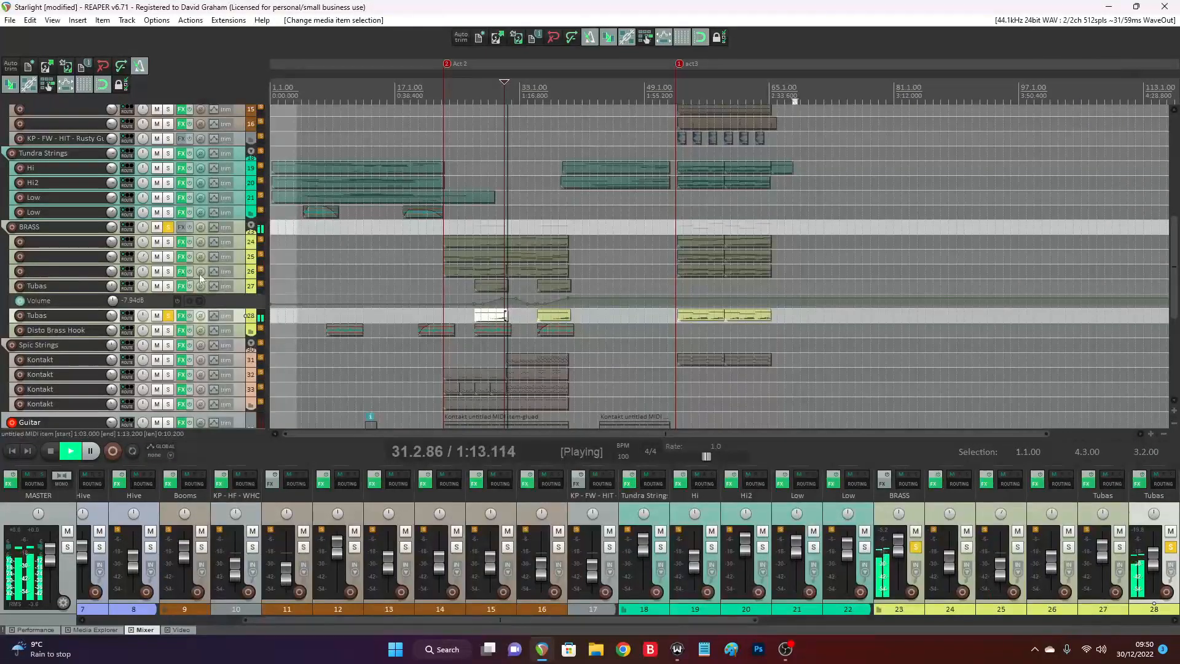
Review the track 28 Tubas effects chain: the Tubas Essential patch in Kontakt, the Raum reverb and Decapitator
left_click(180, 317)
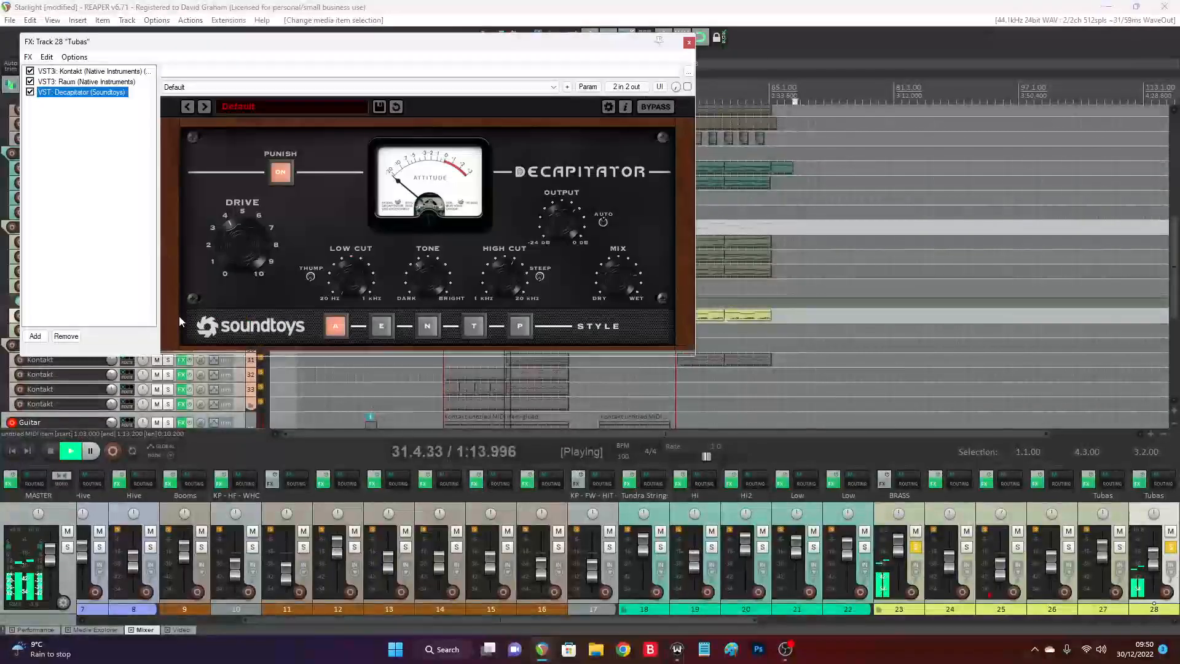
left_click(88, 72)
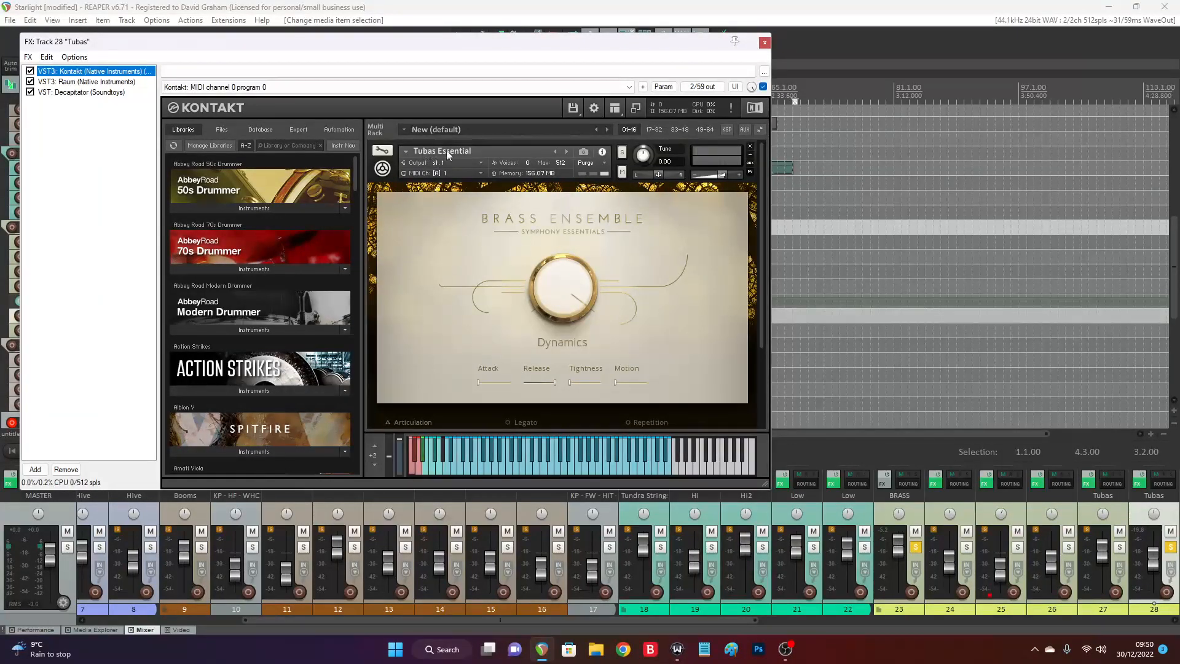
left_click(82, 81)
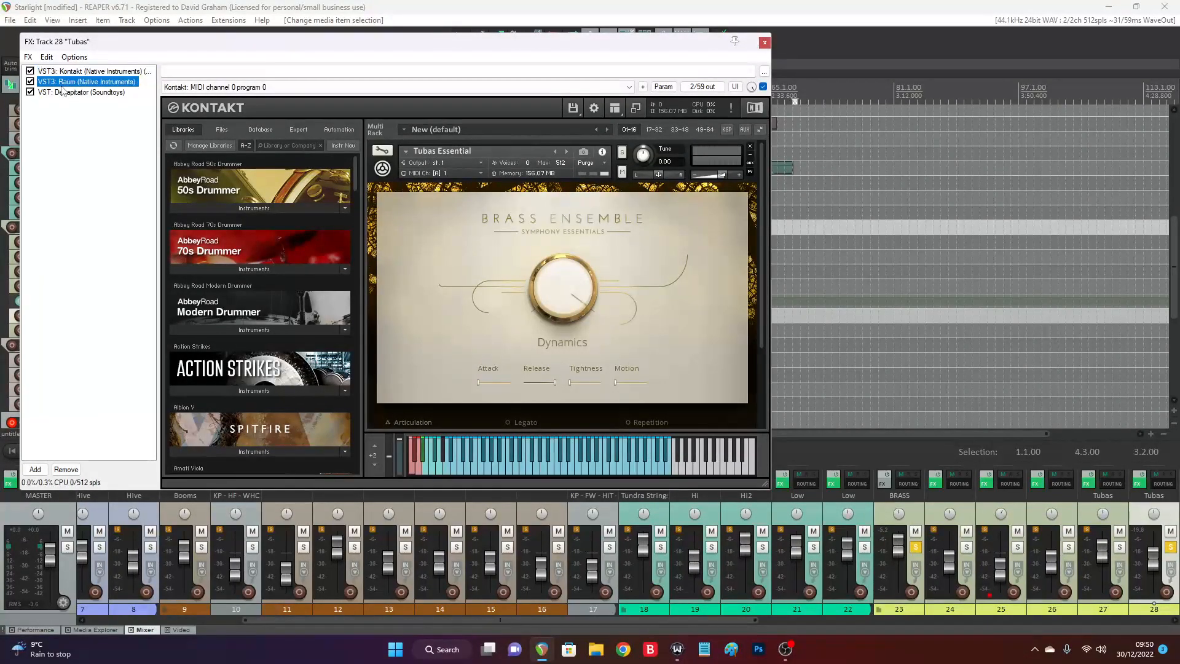
key("space")
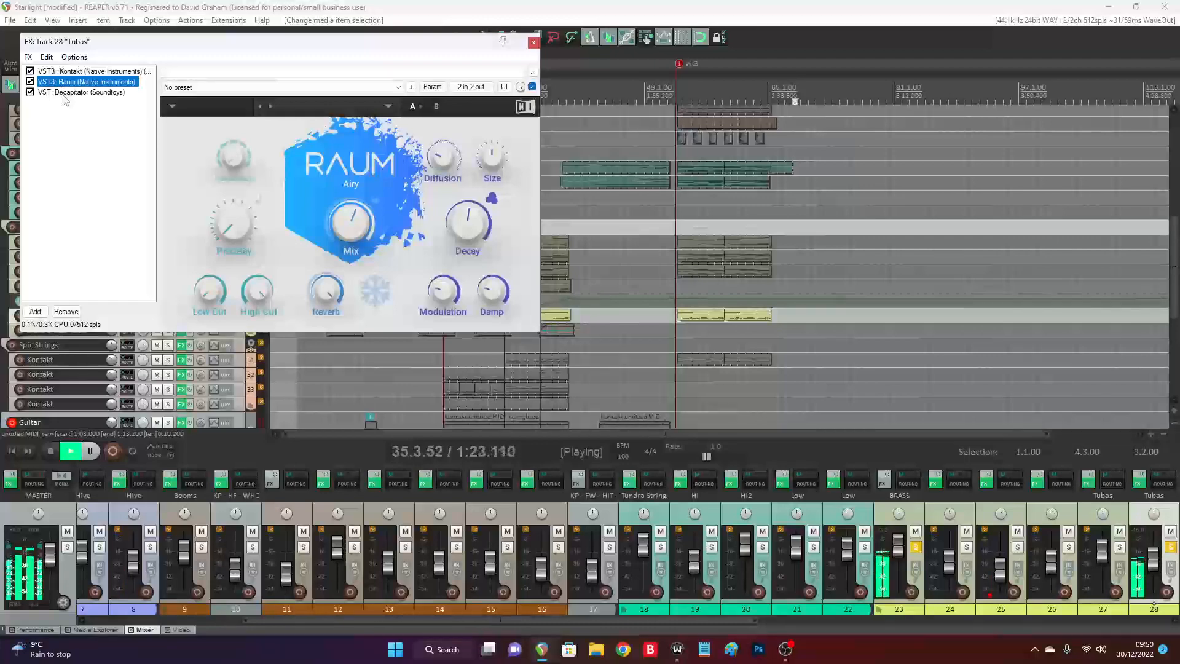
left_click(67, 92)
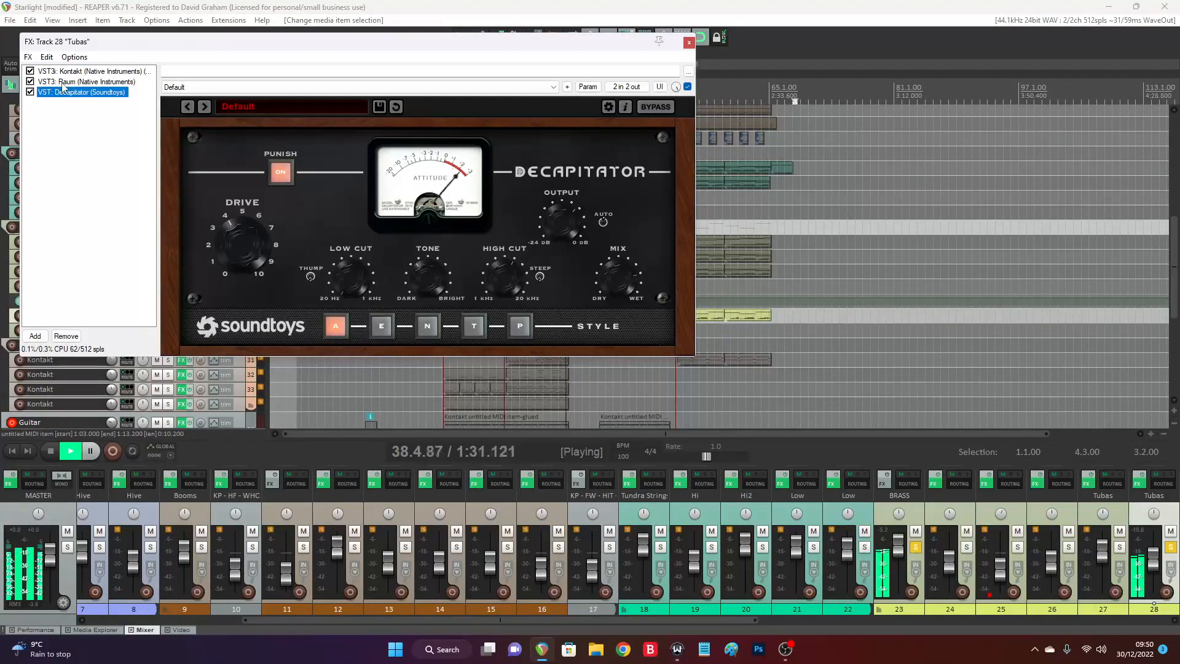
left_click_drag(372, 48, 597, 282)
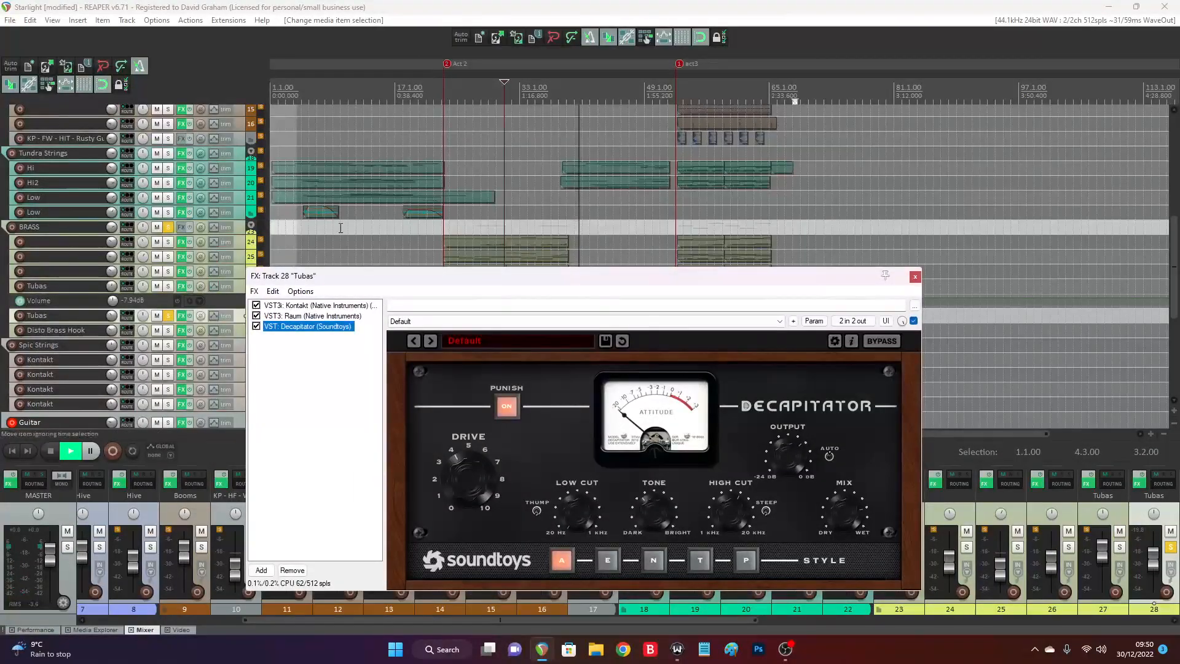
left_click(307, 306)
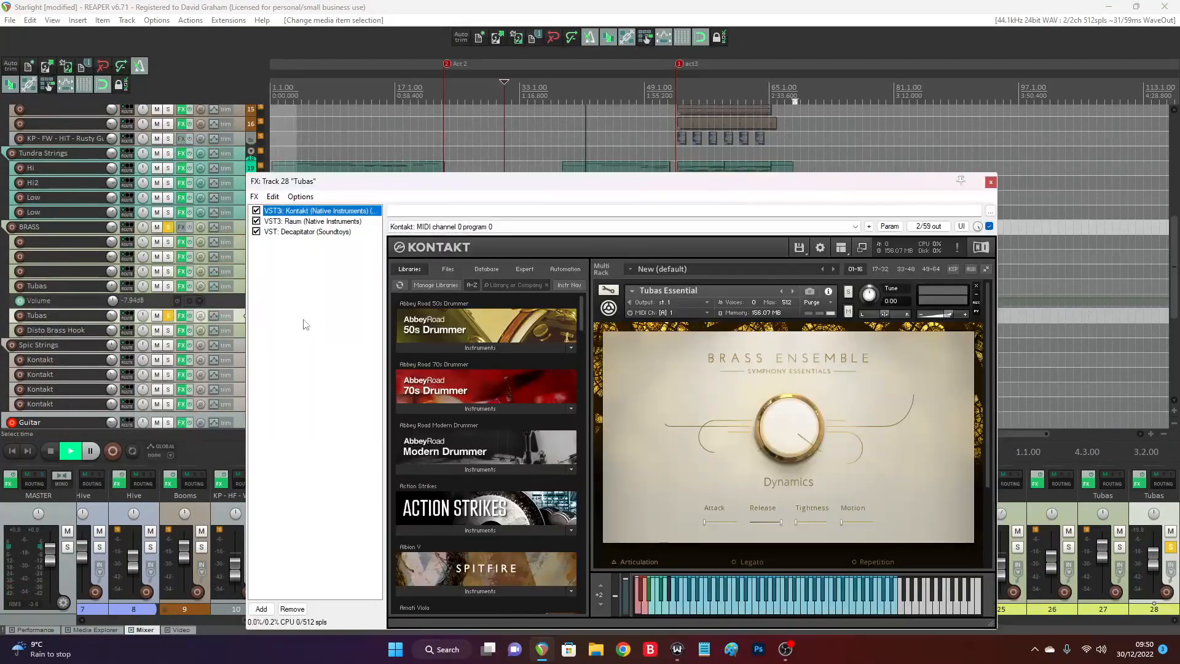
Audition the Tubas with Decapitator placed before Raum, restore the original effect order and close the effects chain
left_click_drag(310, 233, 307, 221)
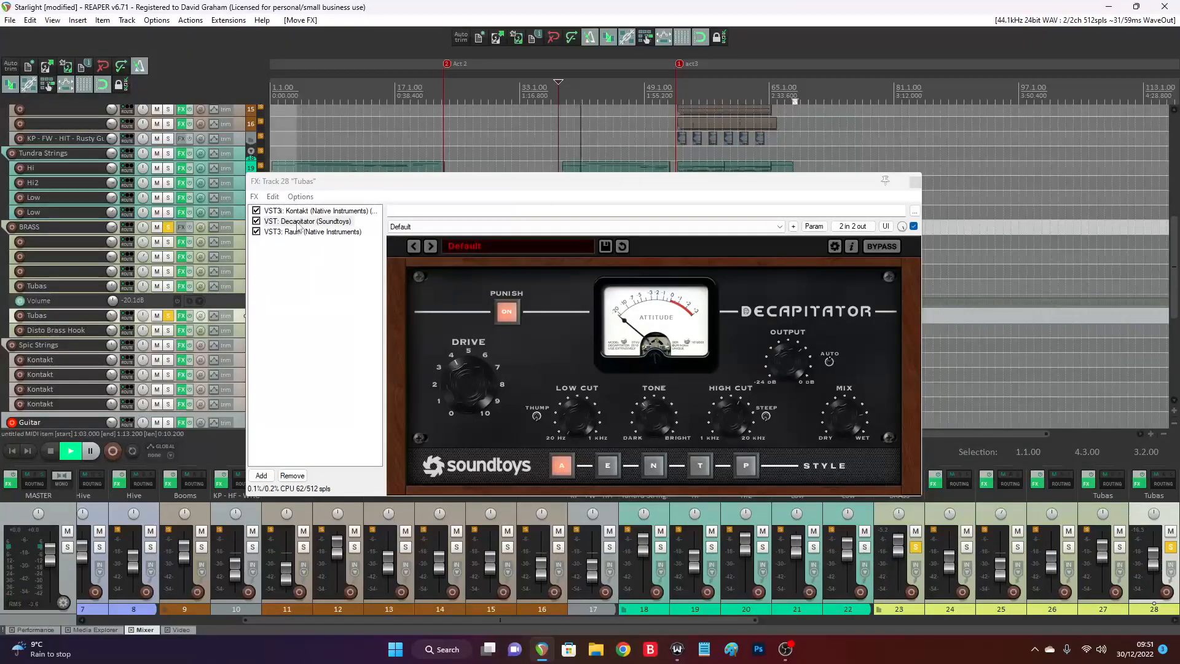
key("space")
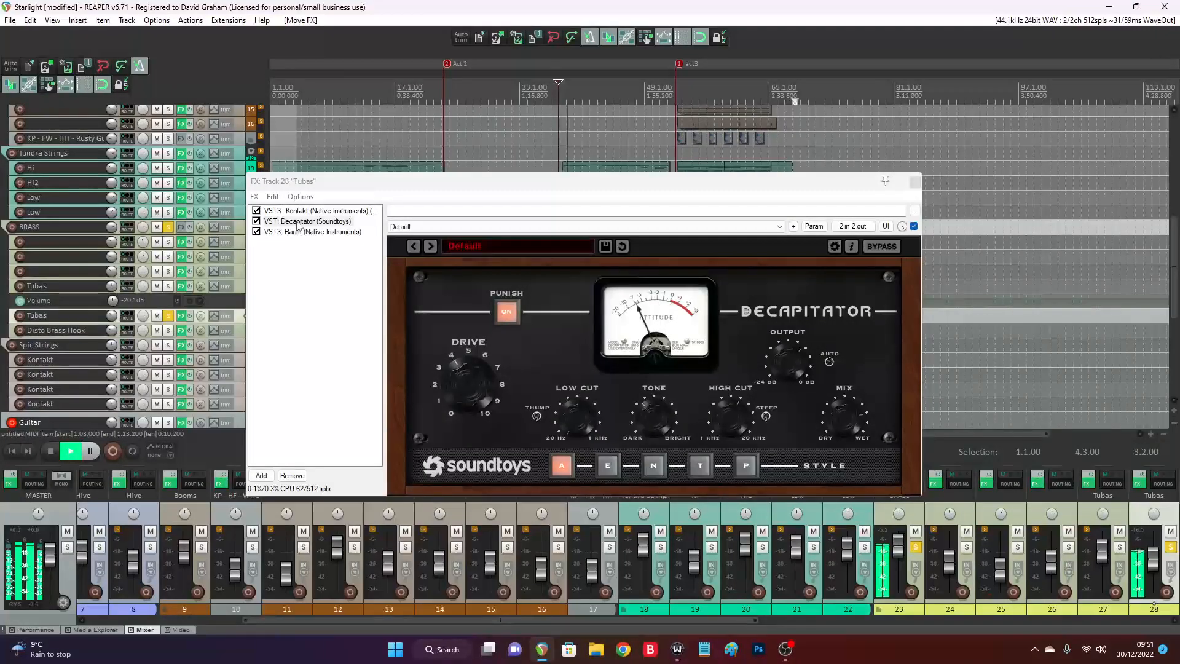
left_click_drag(298, 225, 305, 241)
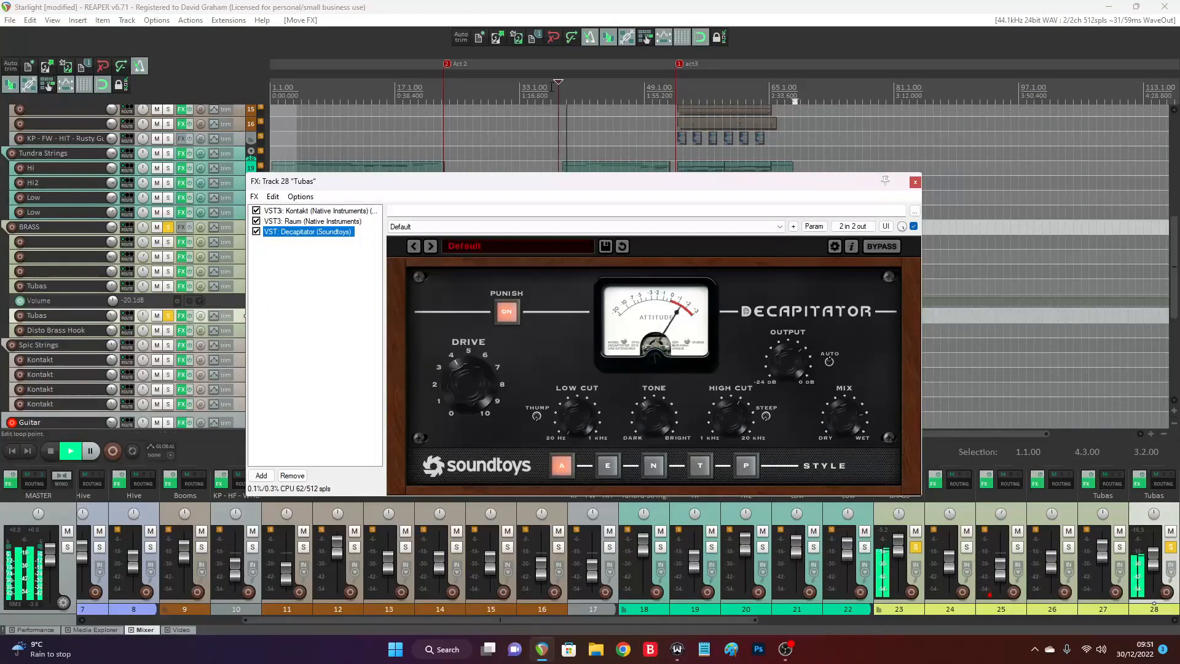
left_click(915, 182)
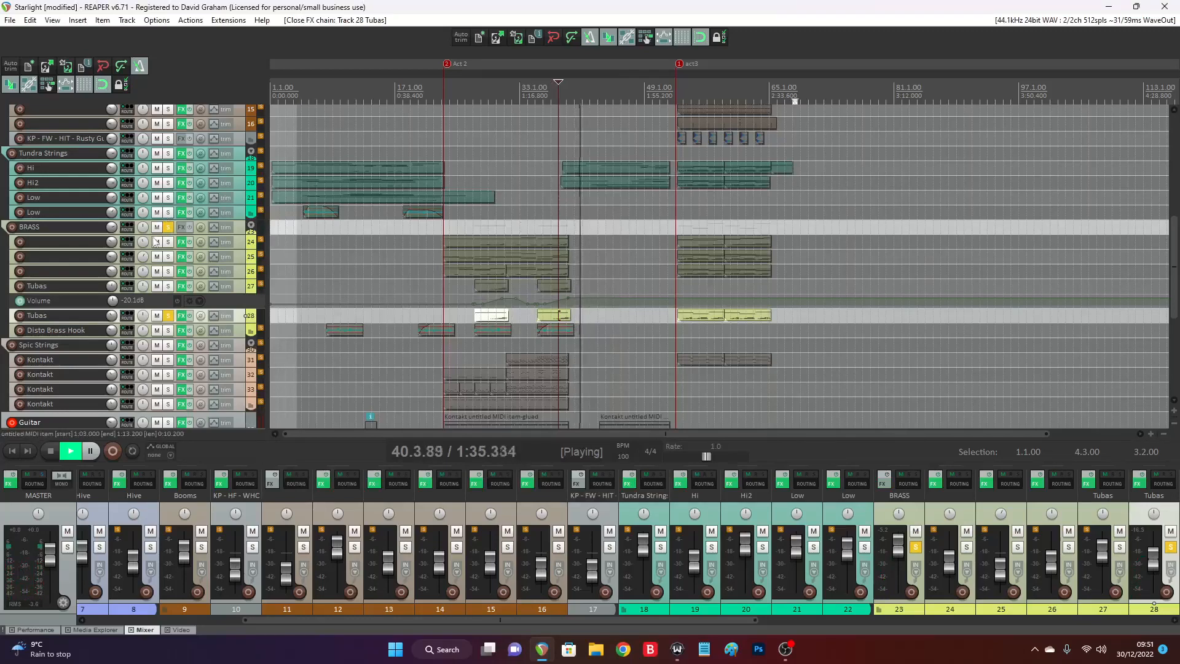
Unsolo track 28 Tubas, stop playback and examine the notes of track 25's Act 2 item in the MIDI editor
left_click(168, 315)
key("space")
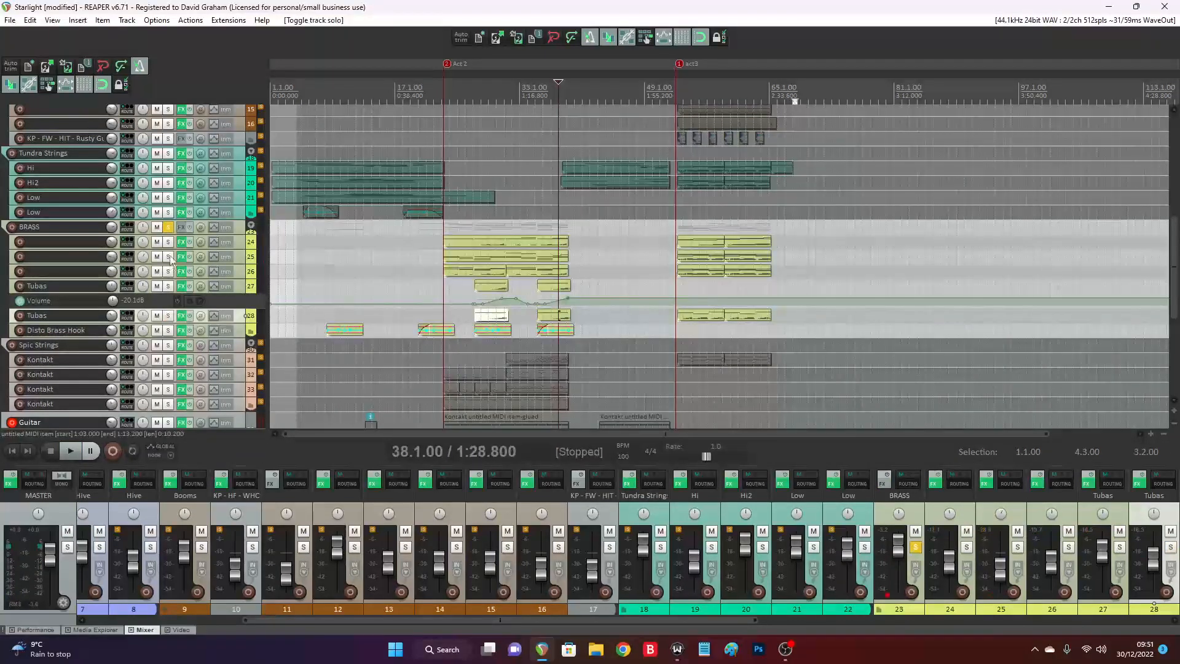
double_click(514, 257)
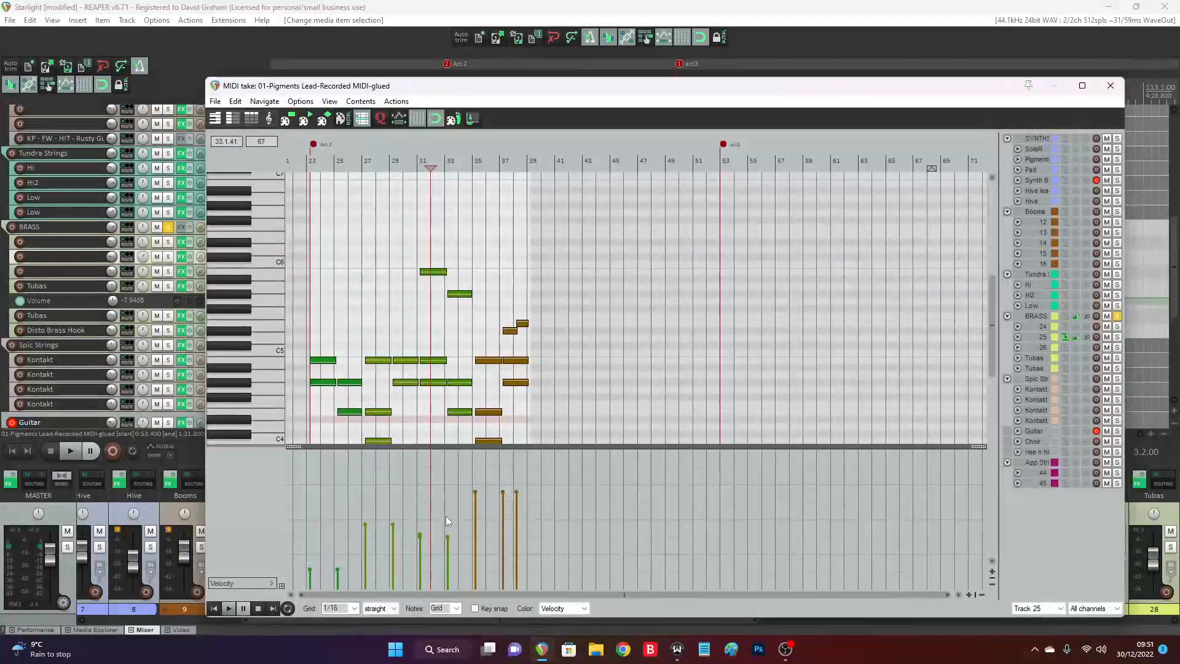
left_click(1111, 86)
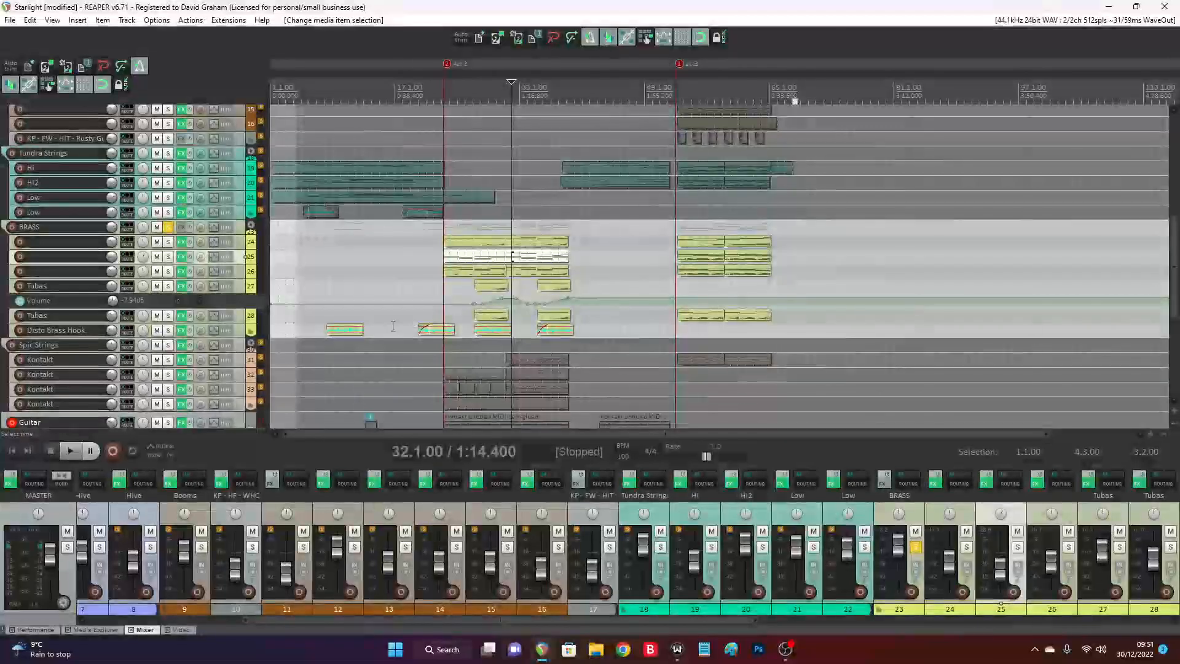
Switch the solo from the BRASS folder to the Spic Strings folder and play from the Act 2 marker
left_click(168, 227)
left_click(169, 346)
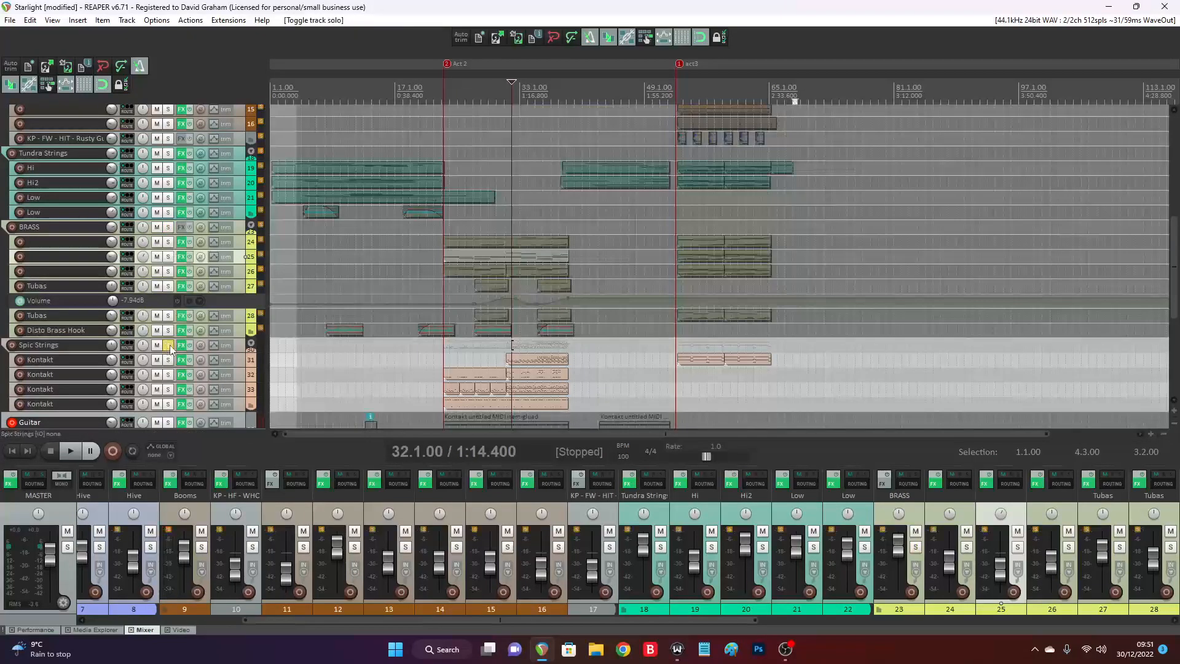
left_click(445, 105)
key("space")
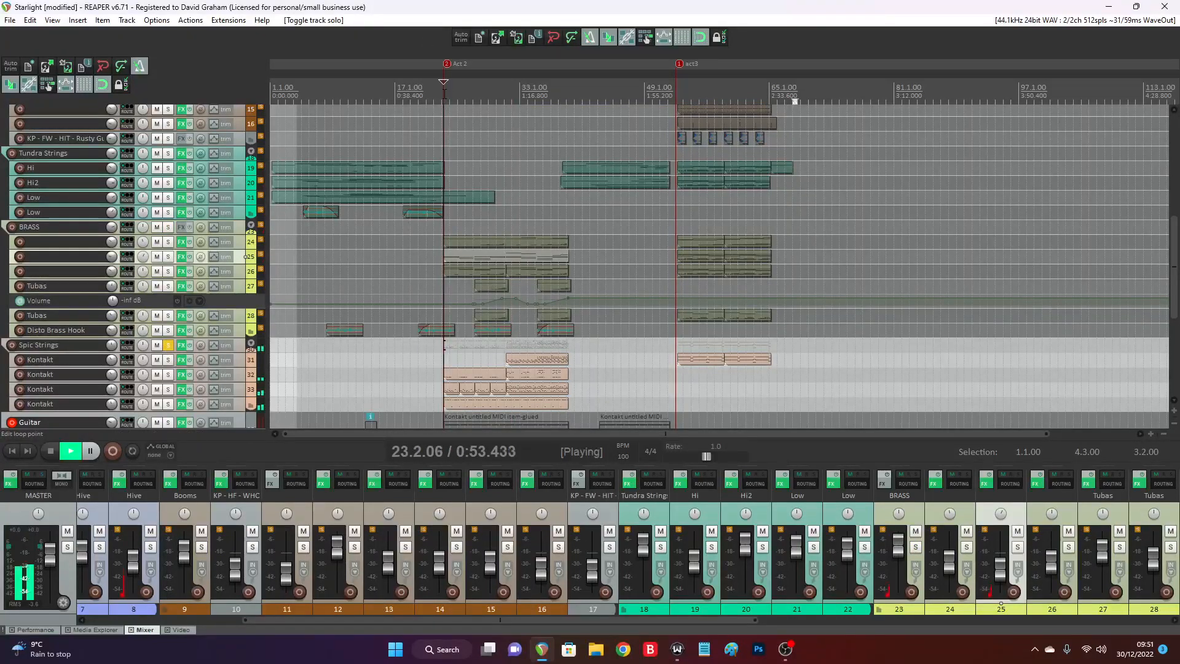
Compare the Neutron 3 and Neutron 4 equalizers in the Spic Strings folder's effects chain and bypass the Neutron 3 Equalizer
left_click(182, 346)
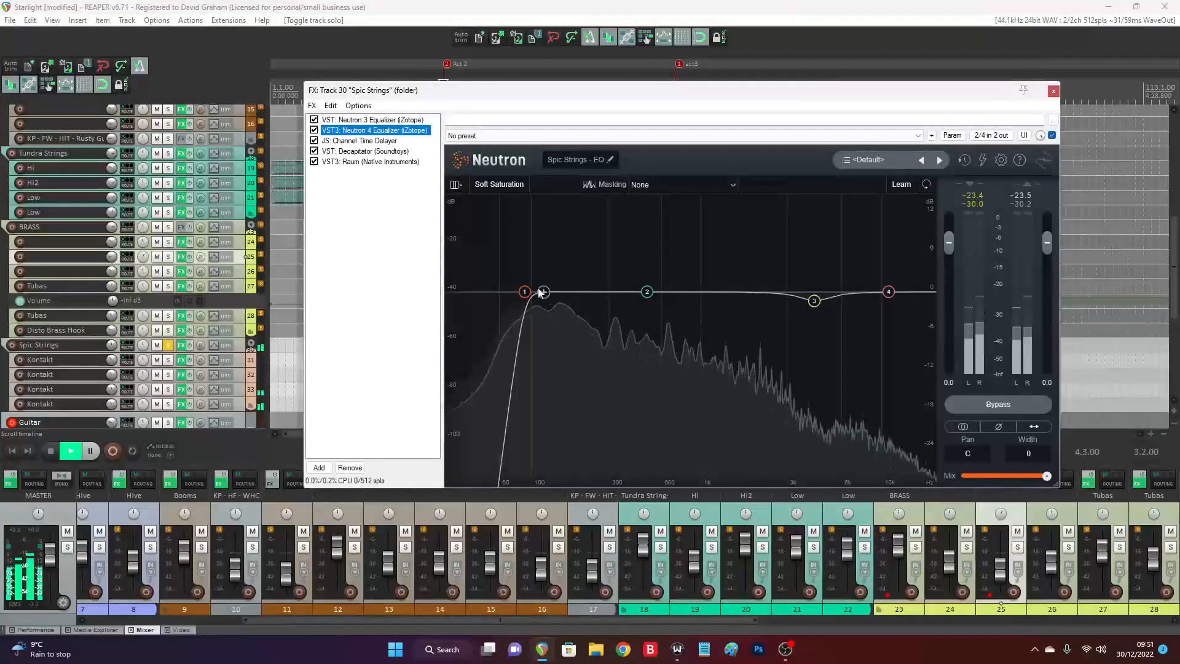
left_click(362, 120)
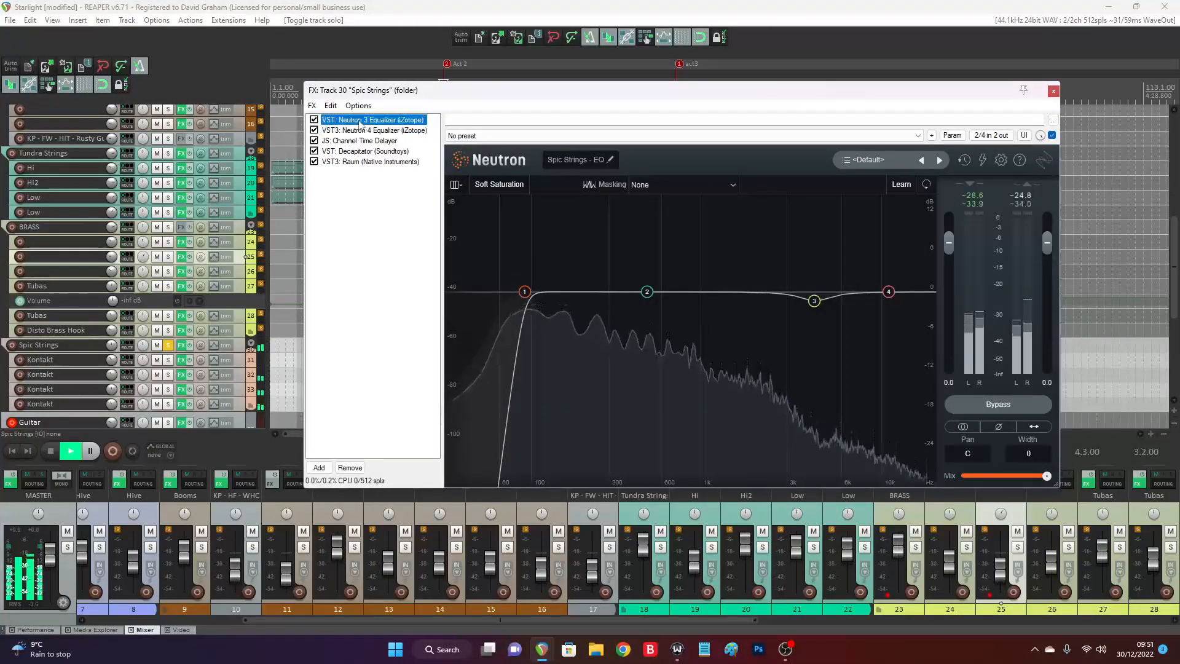
left_click(363, 131)
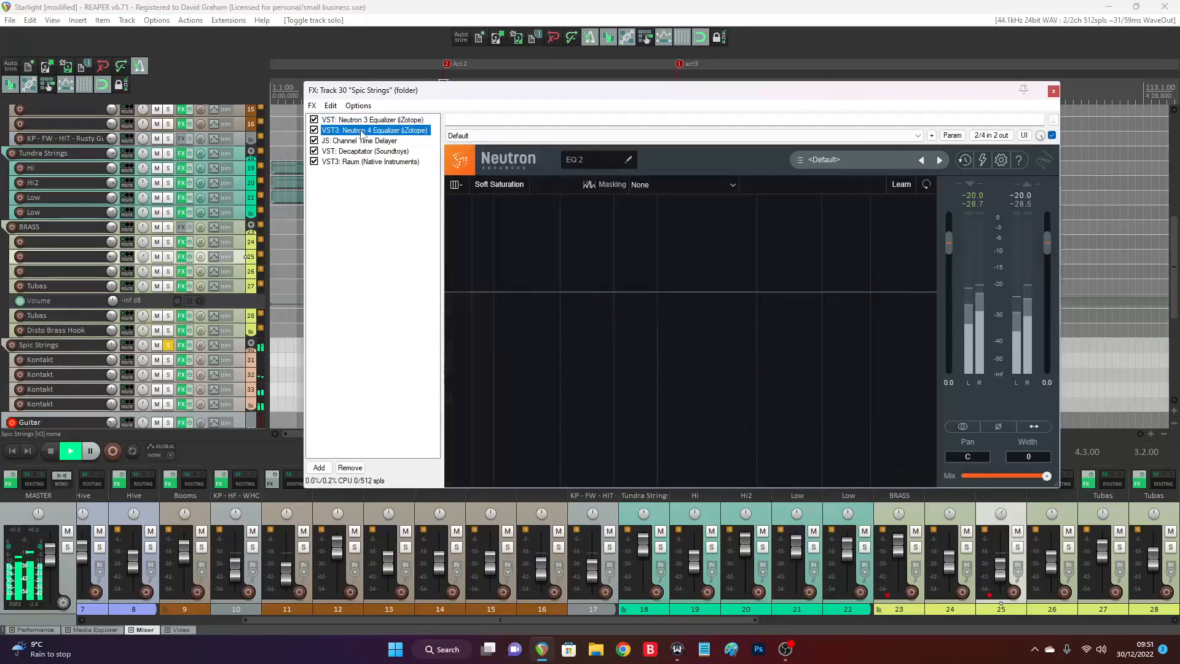
left_click(358, 120)
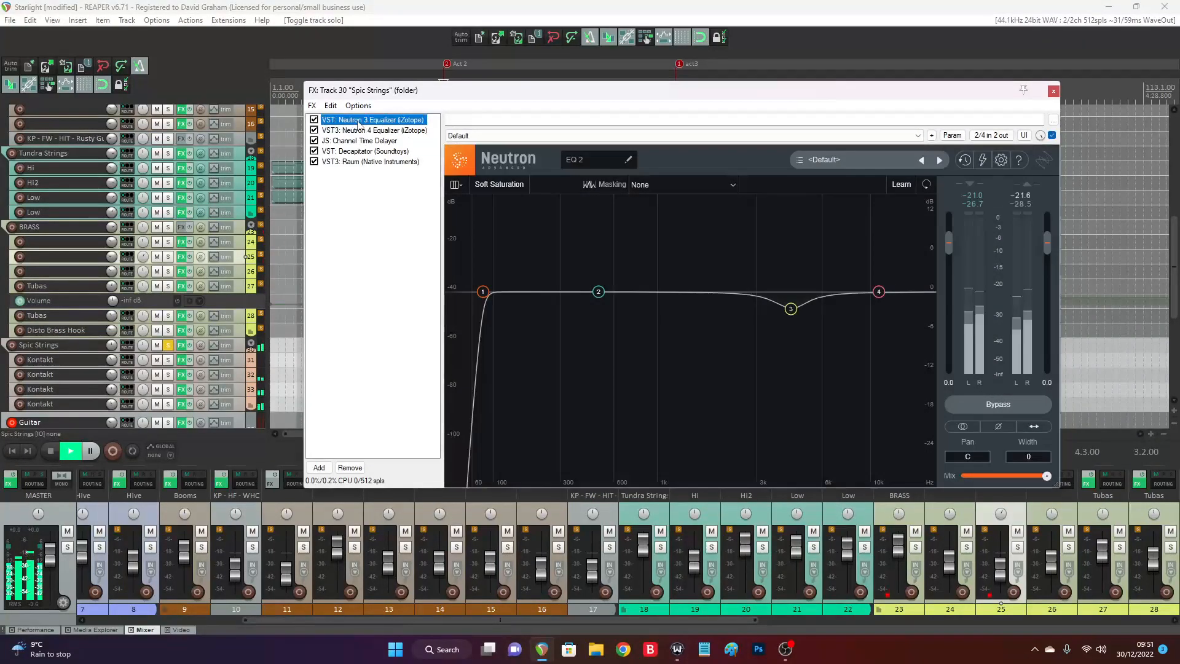
left_click(358, 131)
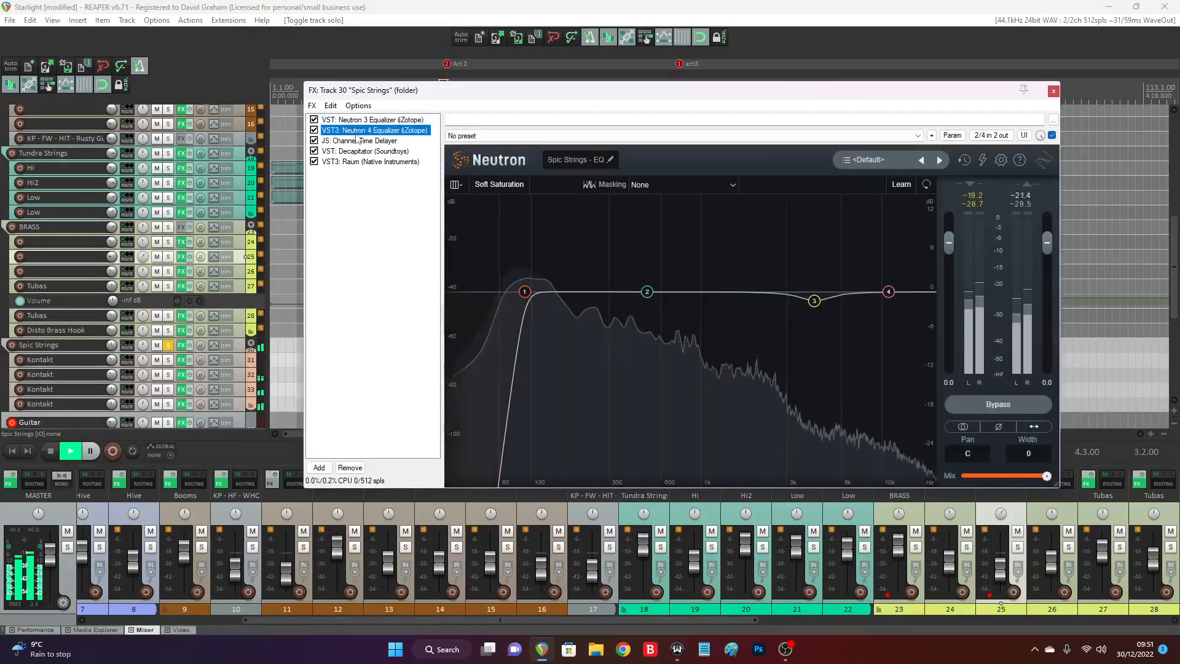
left_click(357, 121)
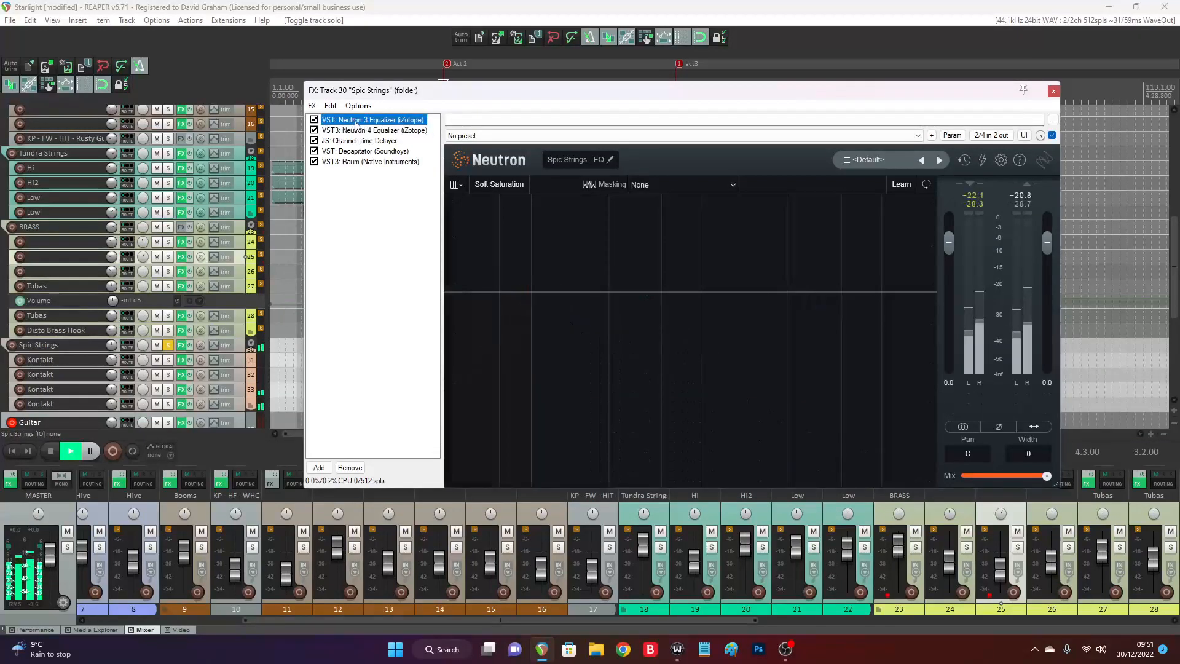
left_click(355, 131)
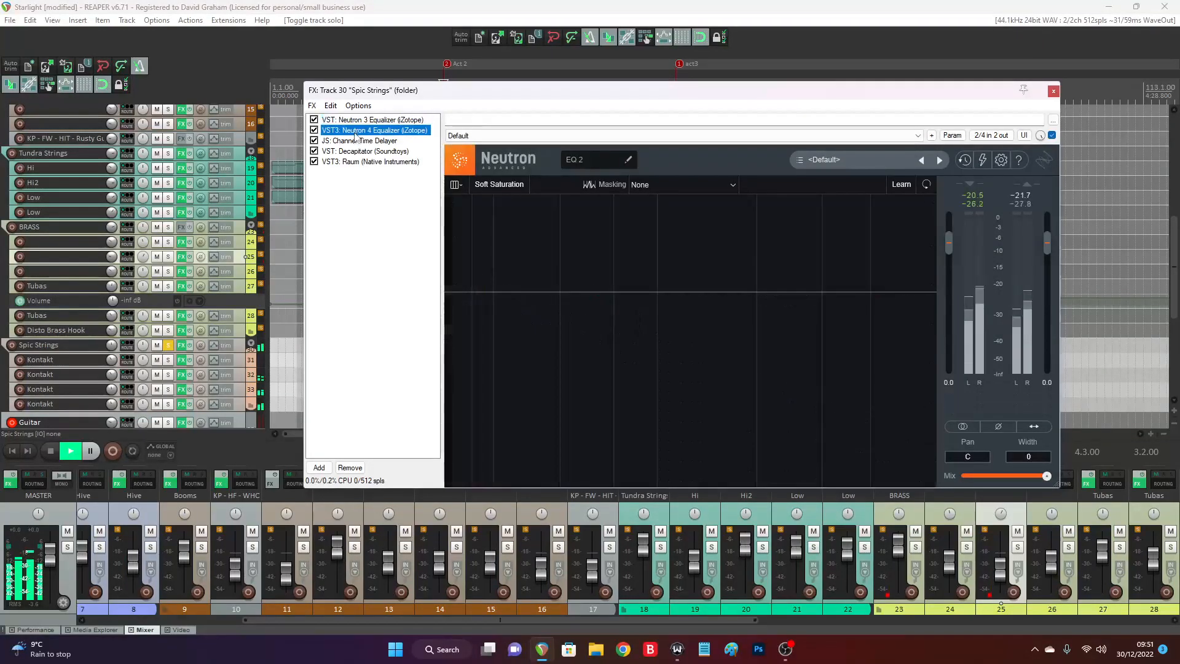
left_click(314, 120)
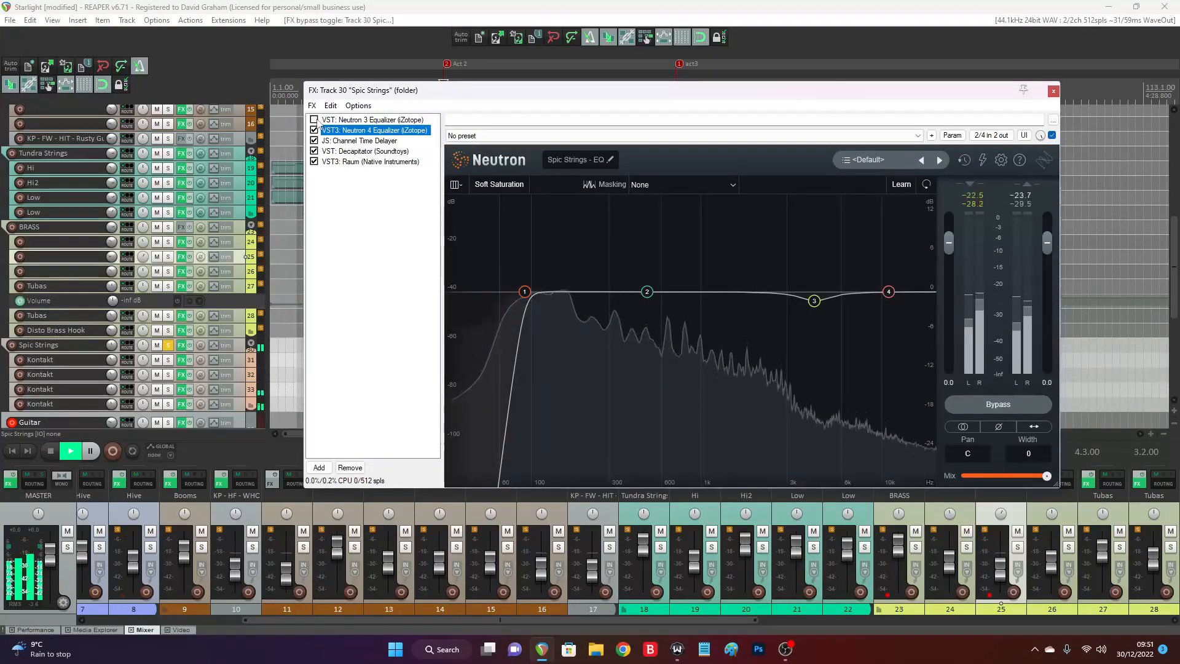
Review the Spic Strings Channel Time Delayer and Raum reverb, auditioning the delayer bypassed and enabled, and close the effects chain
left_click(349, 141)
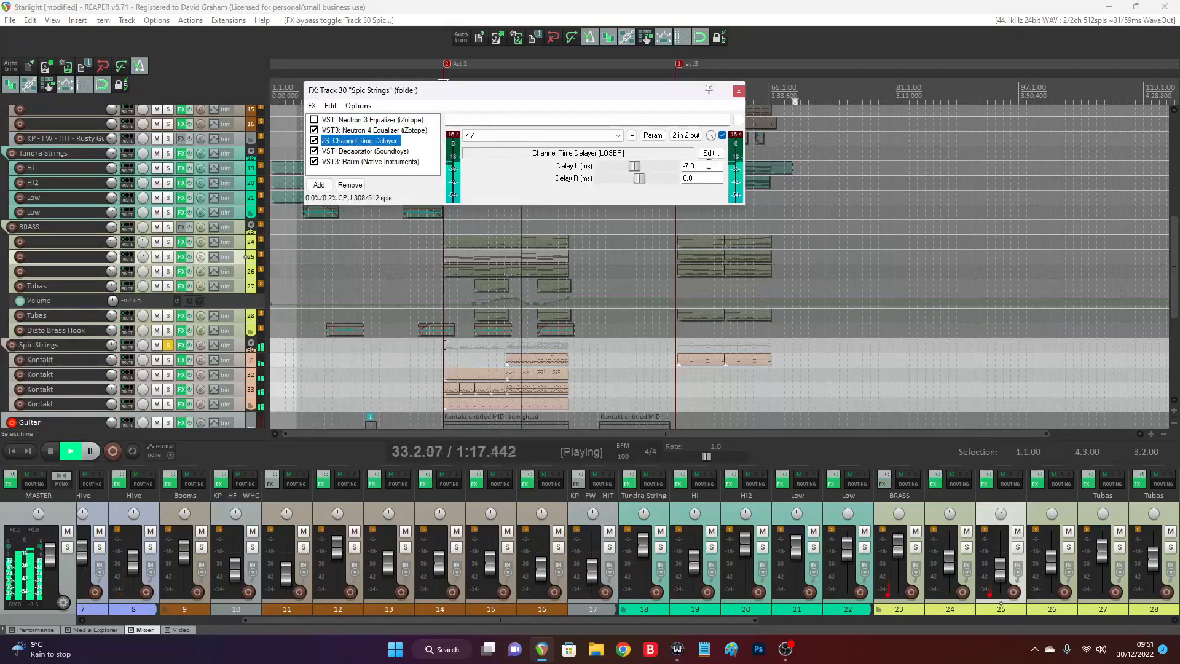
left_click(315, 141)
left_click(315, 141)
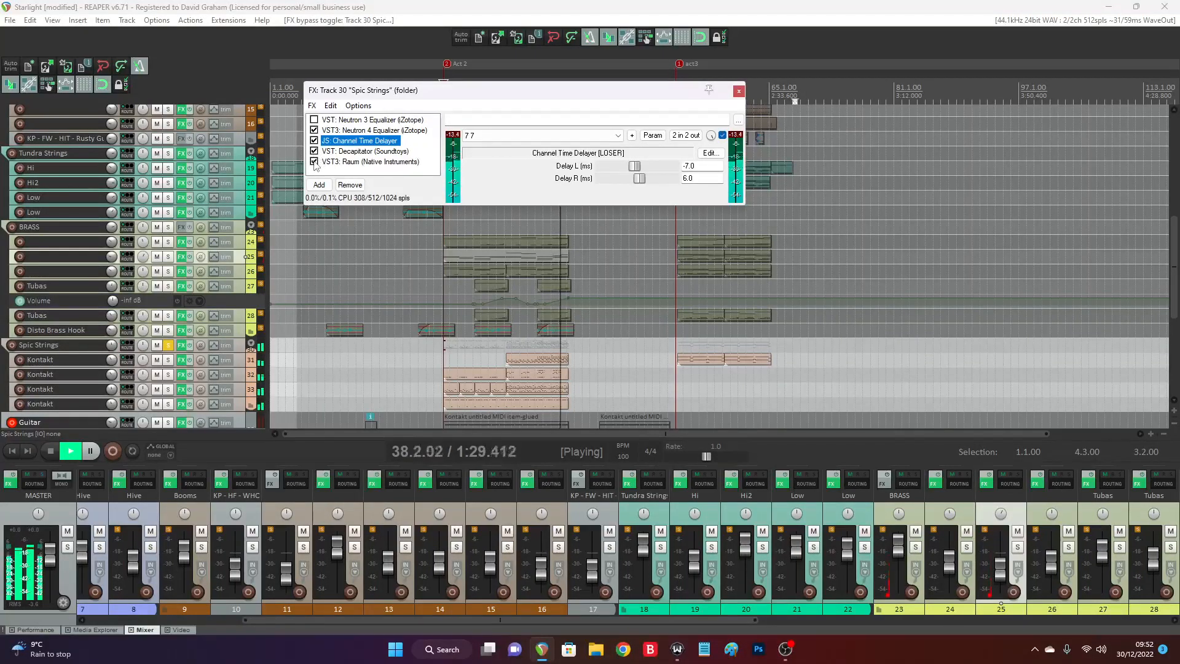
left_click(326, 162)
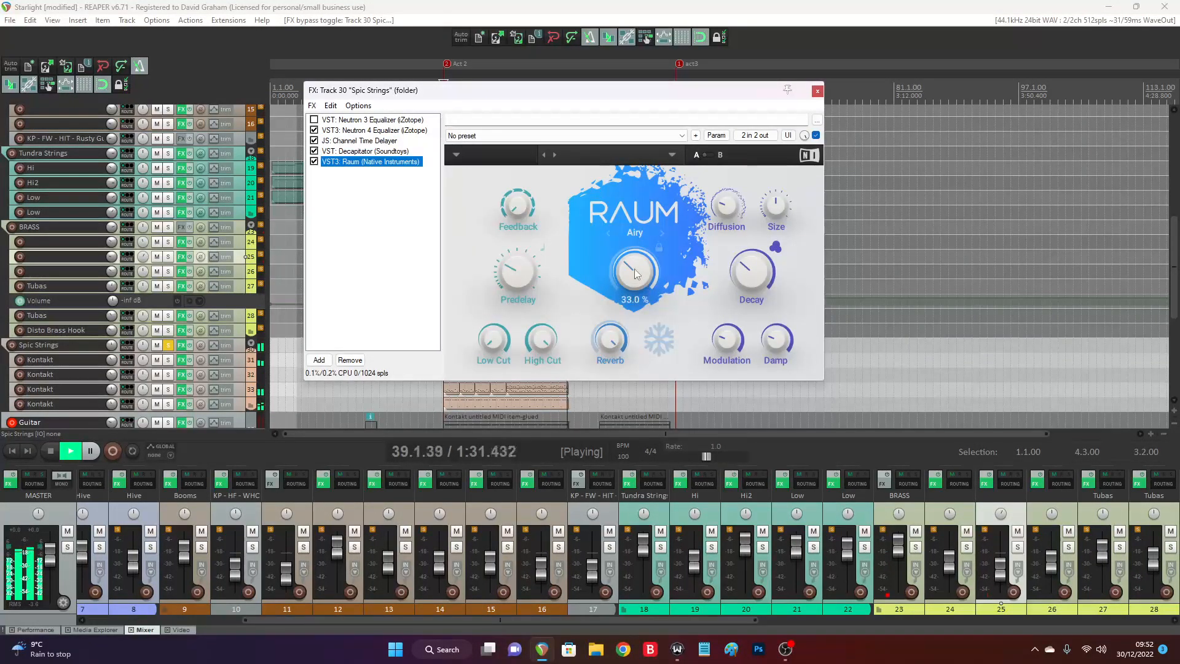
mouse_move(750, 270)
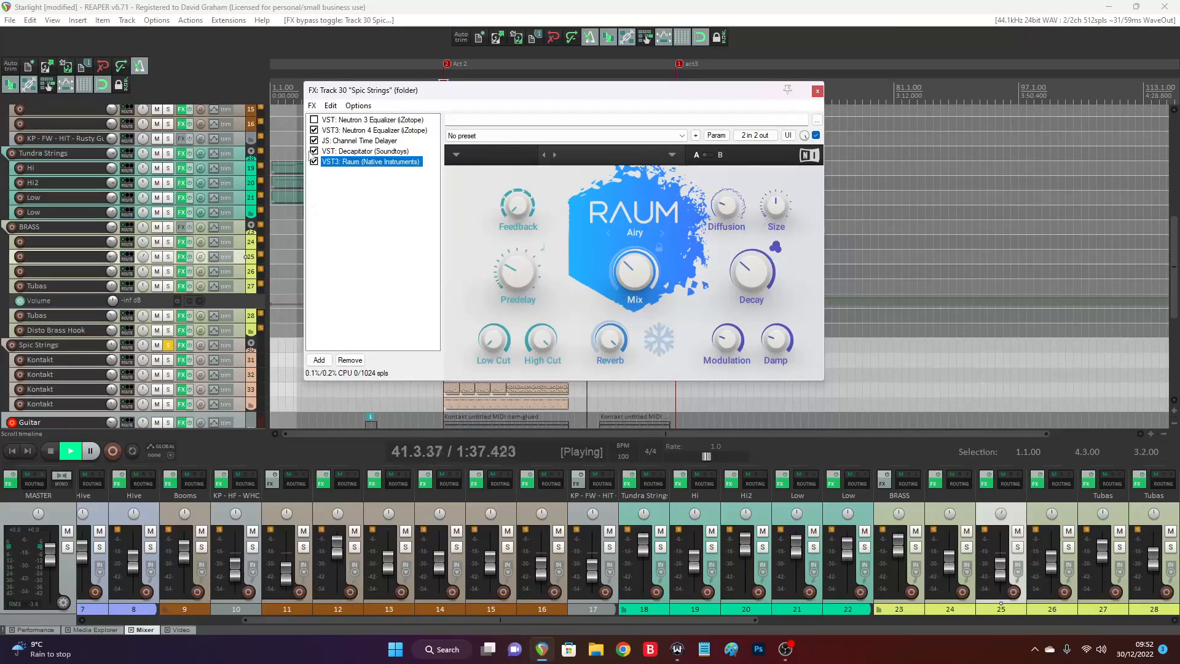
left_click(818, 92)
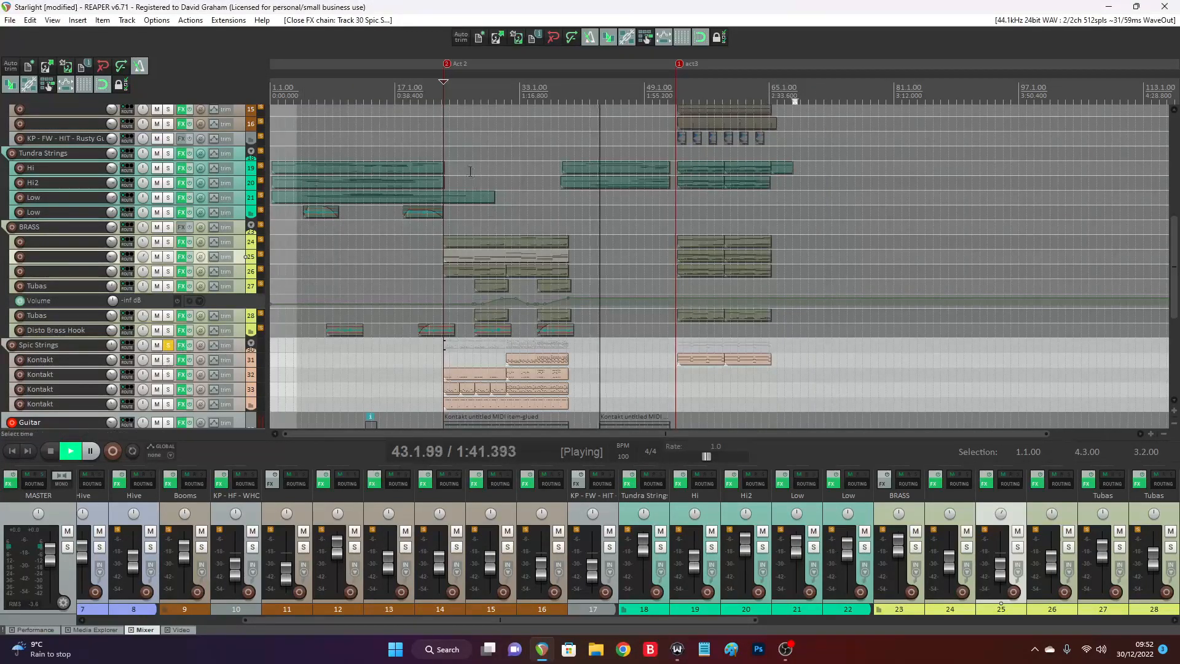
Play the Spic Strings from the Act 2 marker and review the Kontakt instrument on track 31
left_click(443, 94)
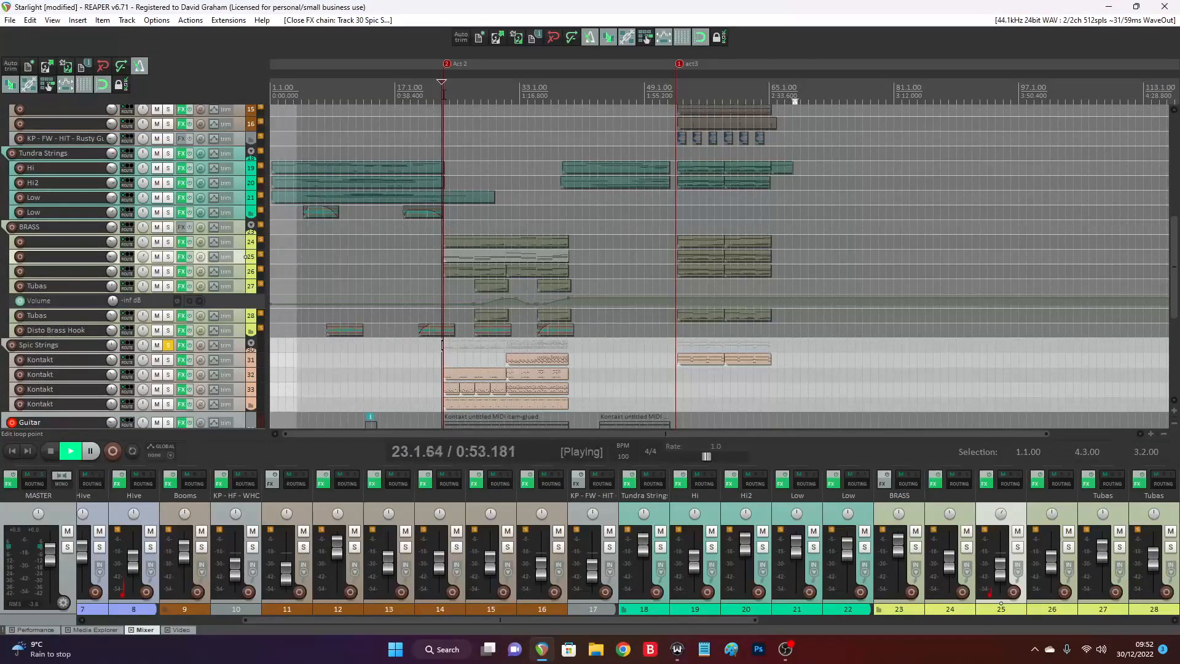
scroll(188, 254, "down", 3)
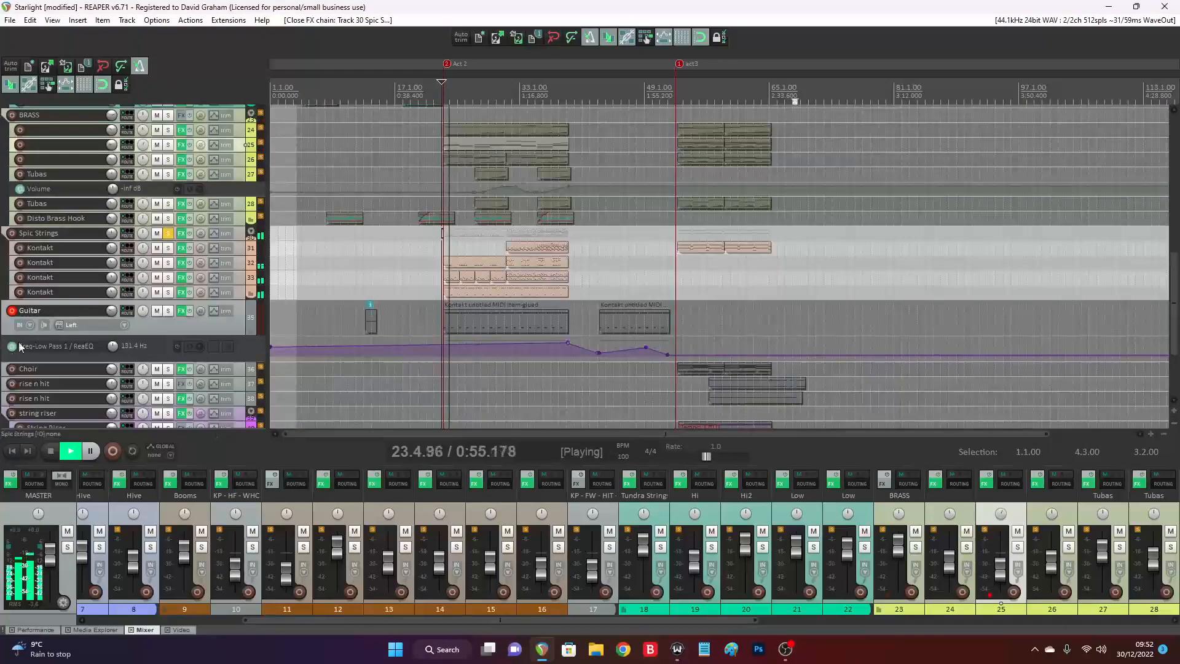
left_click(181, 249)
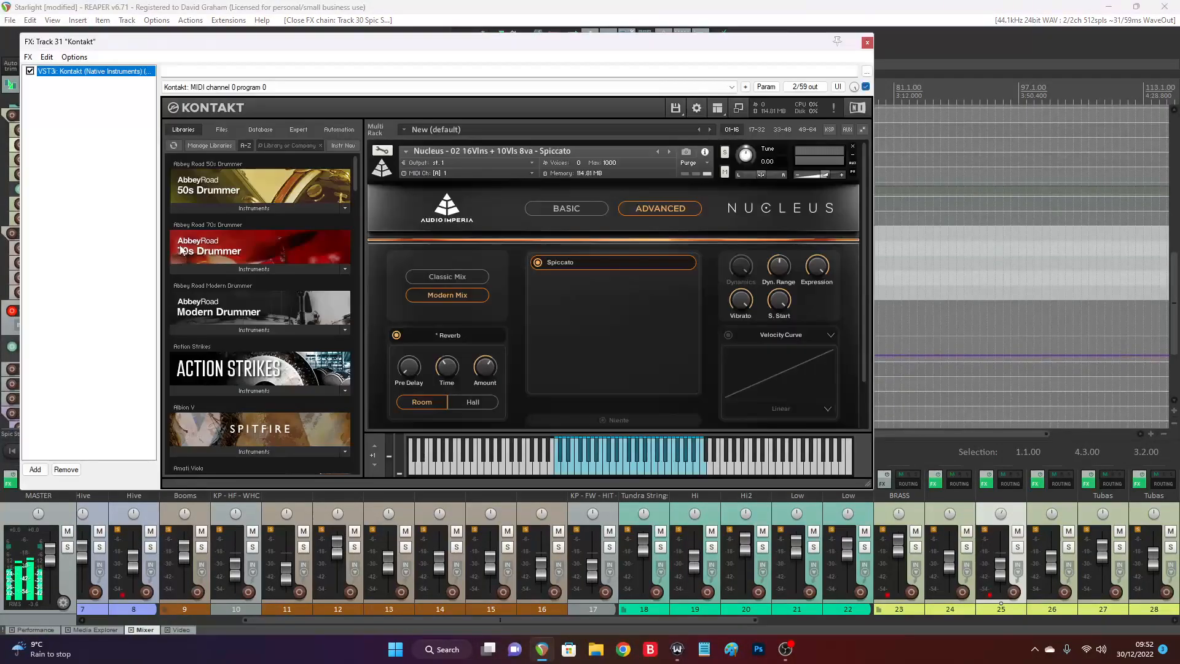
left_click(868, 43)
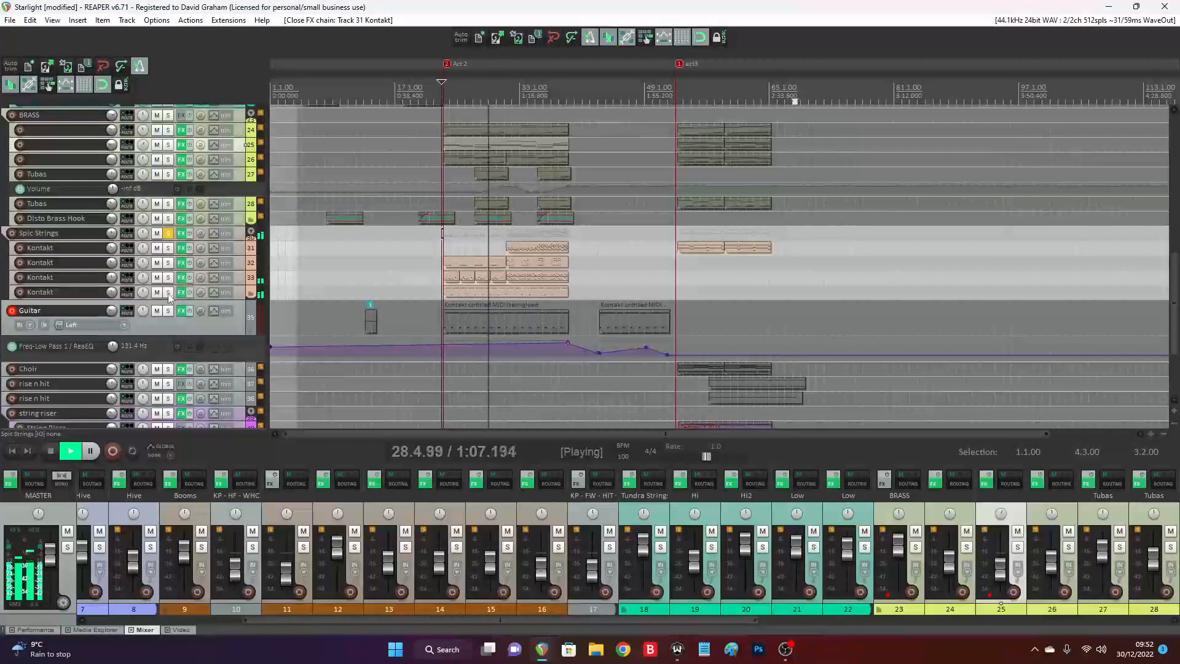
Examine the notes of track 34's Act 2 item in the MIDI editor and briefly audition the track soloed
double_click(489, 290)
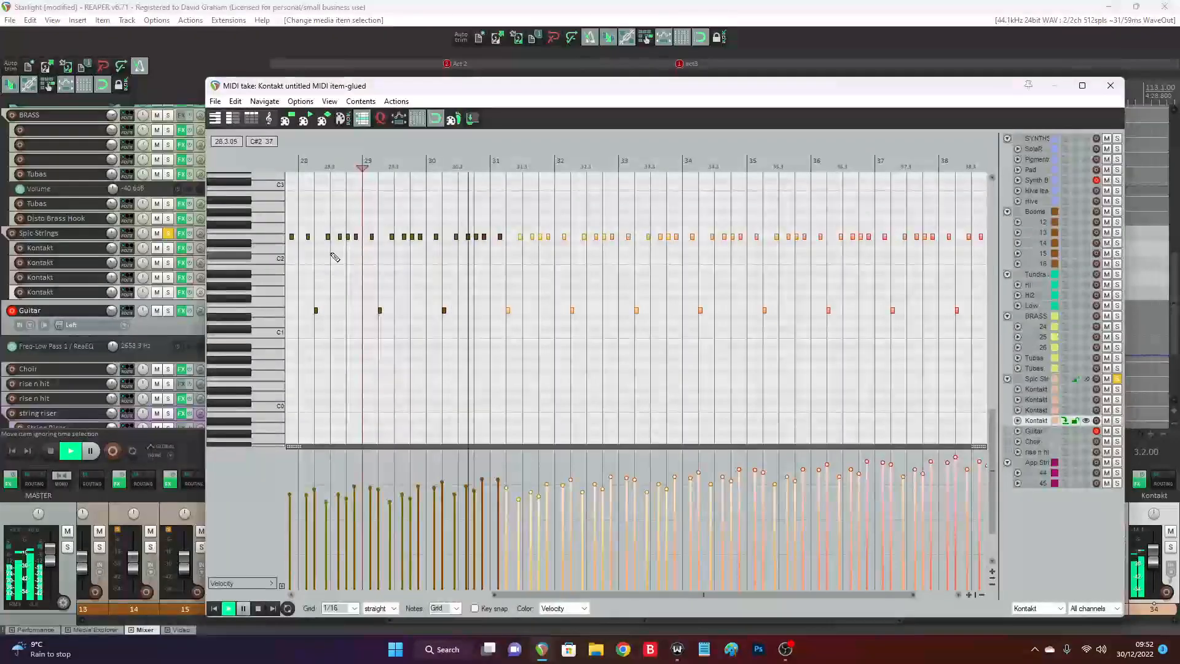
left_click(168, 293)
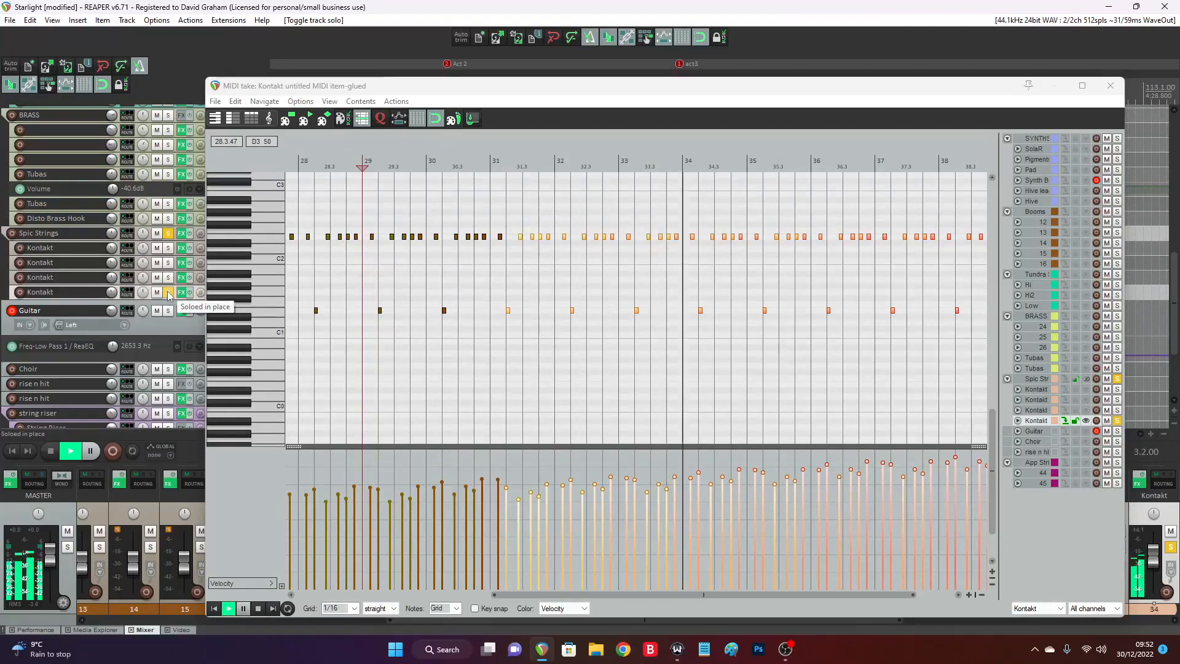
left_click(169, 294)
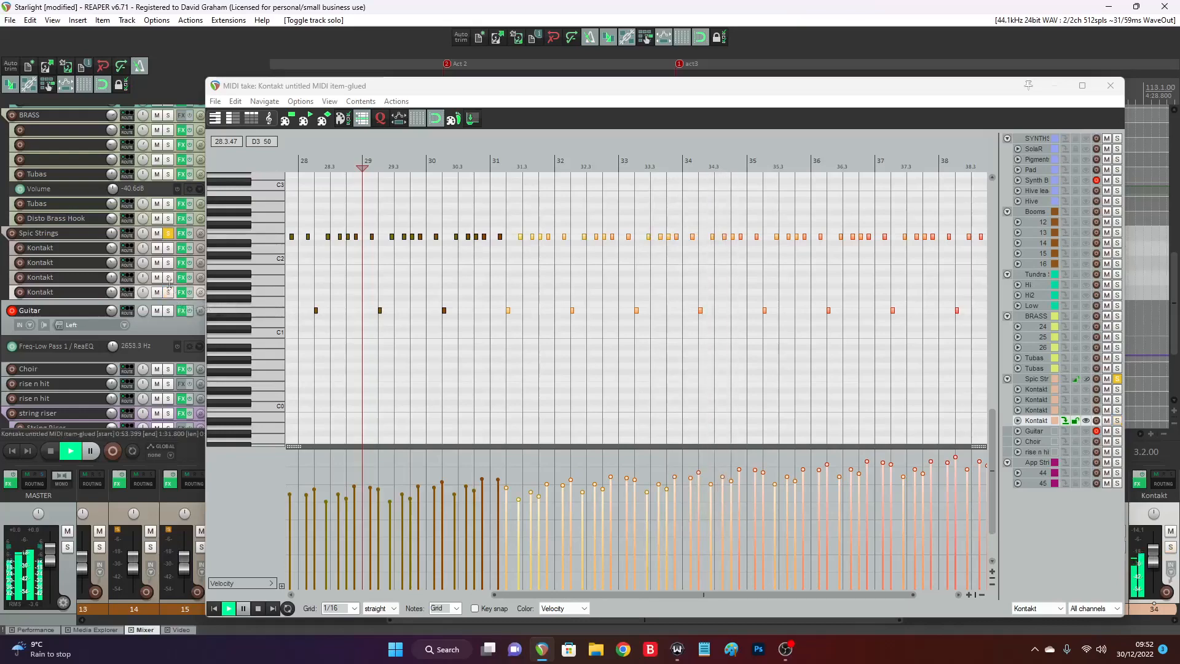
Solo track 33 and examine the notes of its second Act 2 item in the MIDI editor
left_click(168, 277)
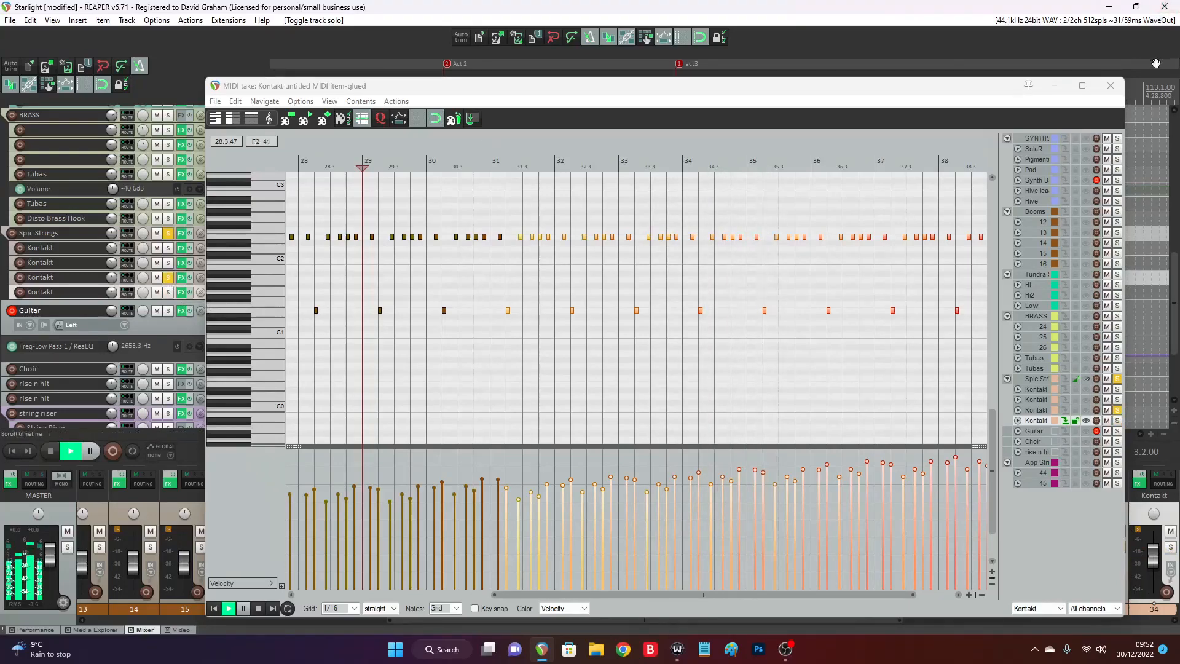
left_click(1110, 86)
double_click(522, 282)
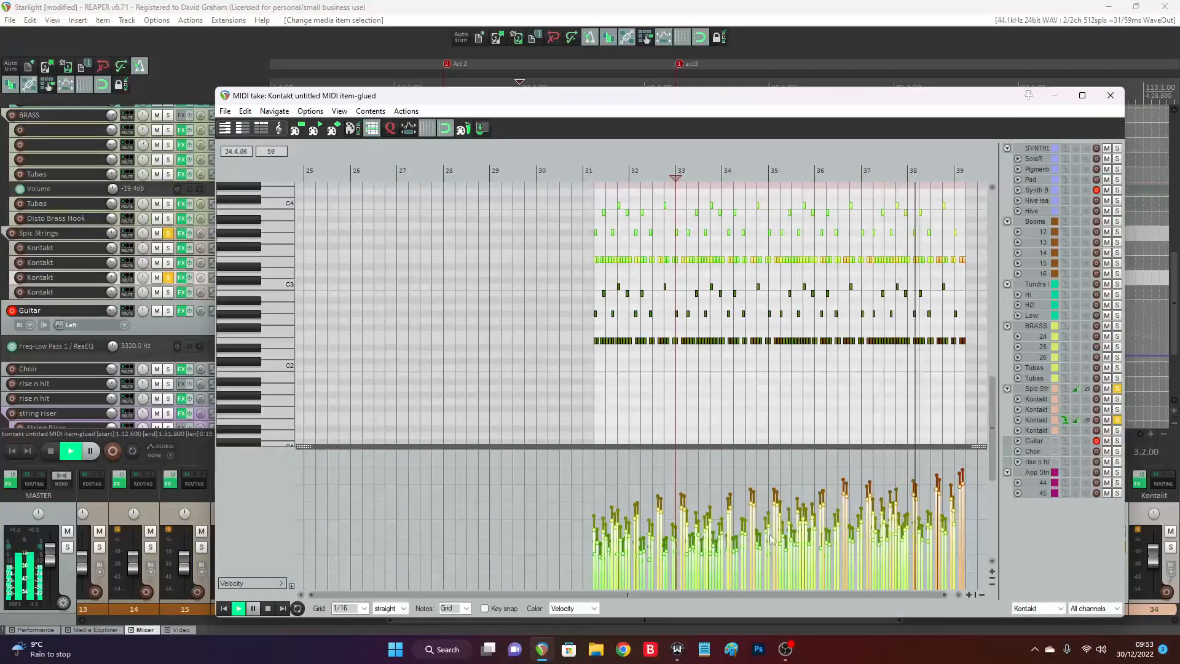
left_click(1111, 95)
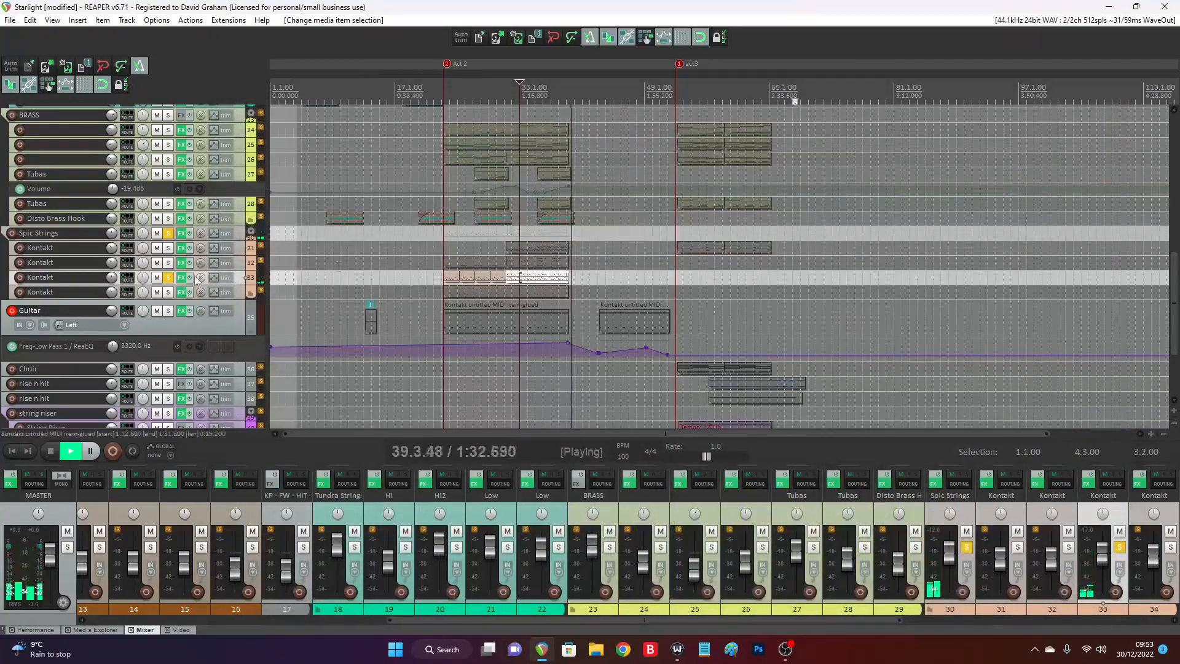
Examine the notes of track 32's second Act 2 item in the MIDI editor with playback stopped
double_click(522, 277)
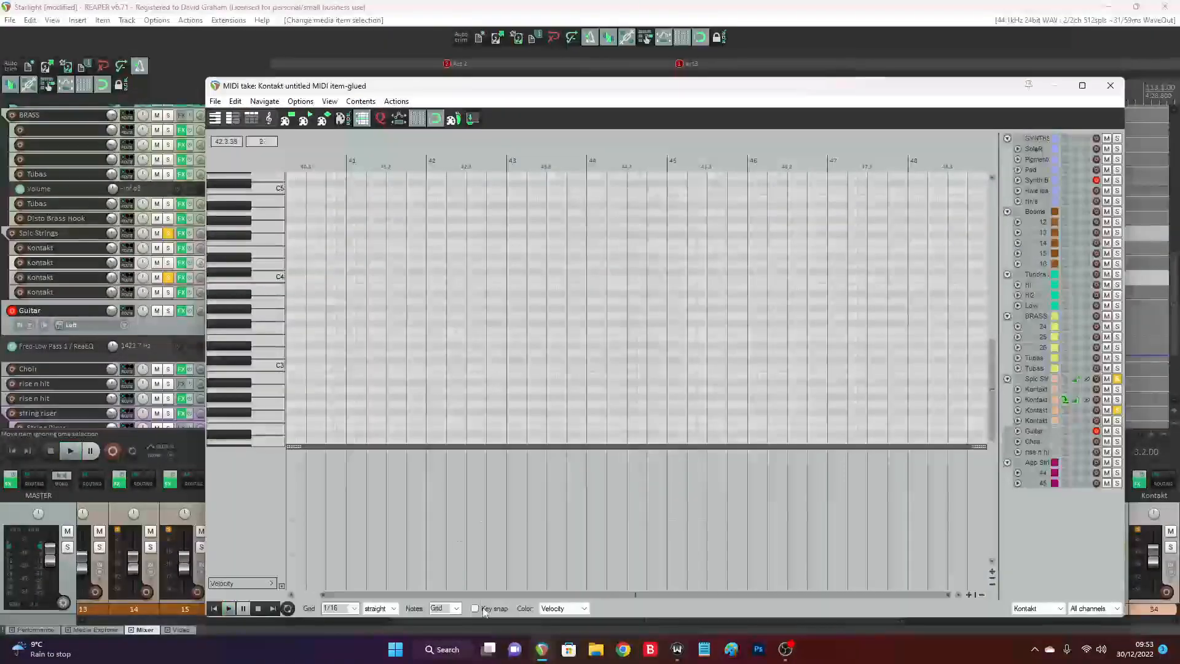
key("space")
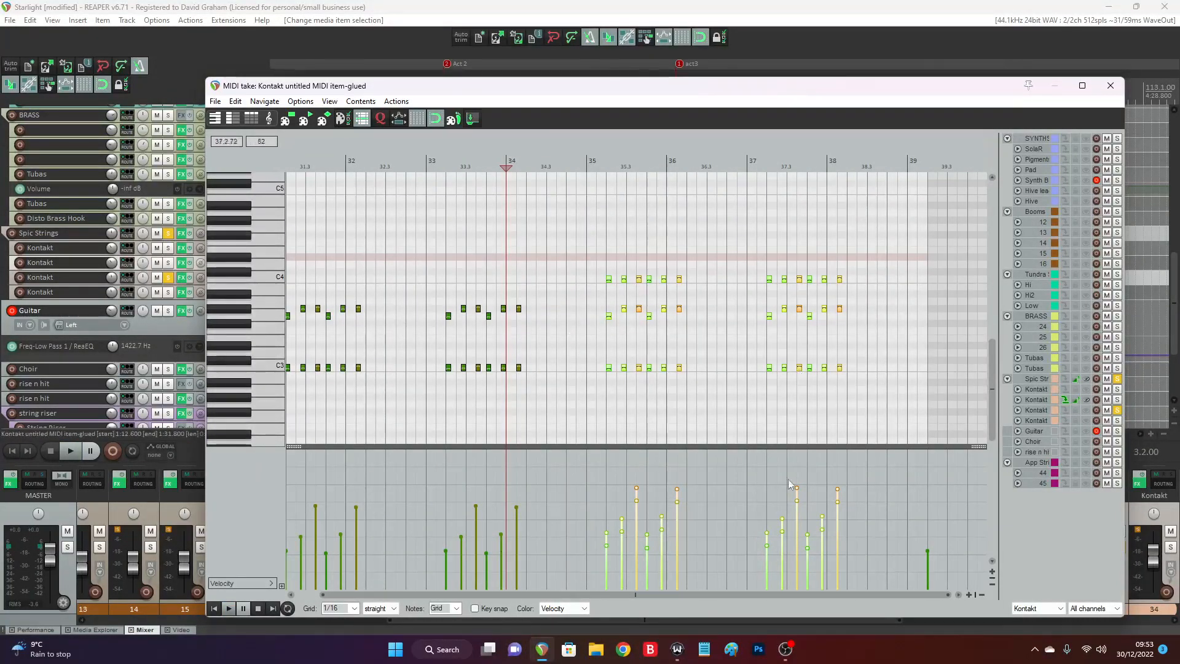
left_click(1111, 86)
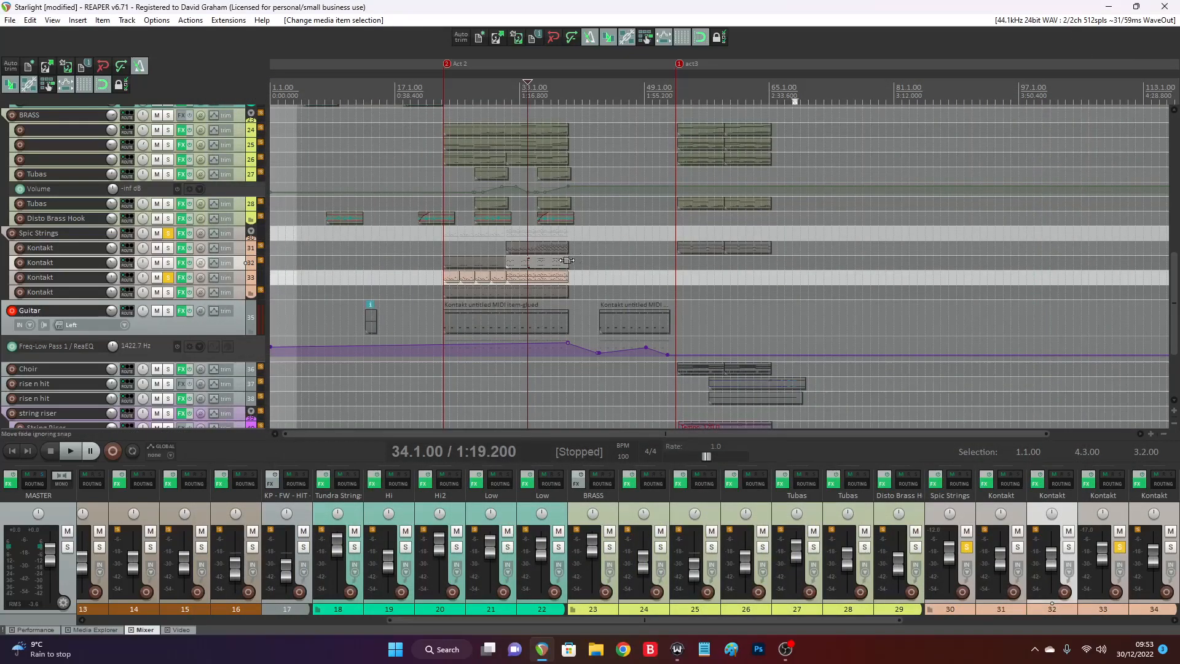
Examine the notes of track 31's Act 2 item in the MIDI editor while playing from the middle of measure 33
double_click(550, 249)
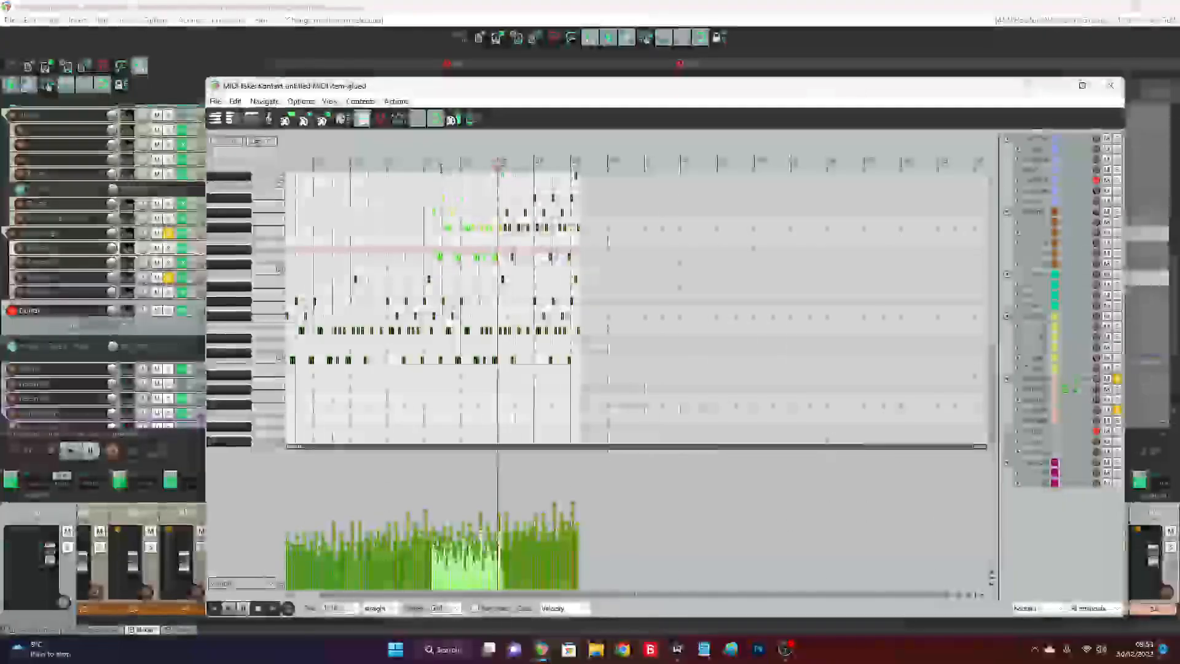
left_click(420, 167)
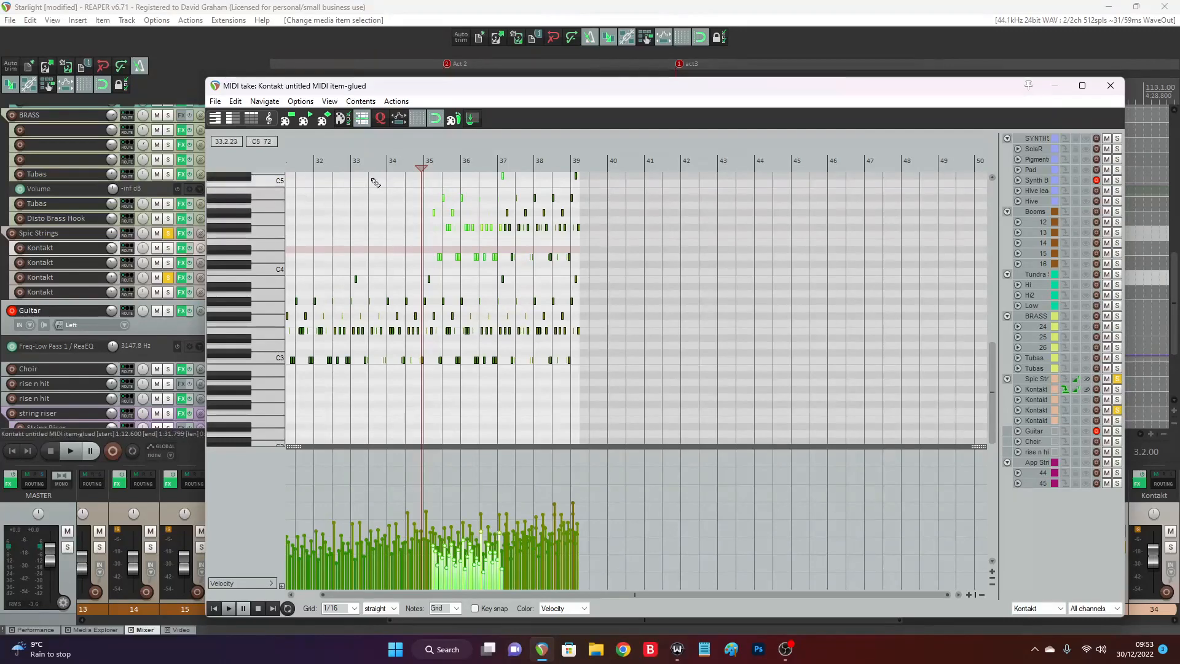
left_click(371, 165)
key("space")
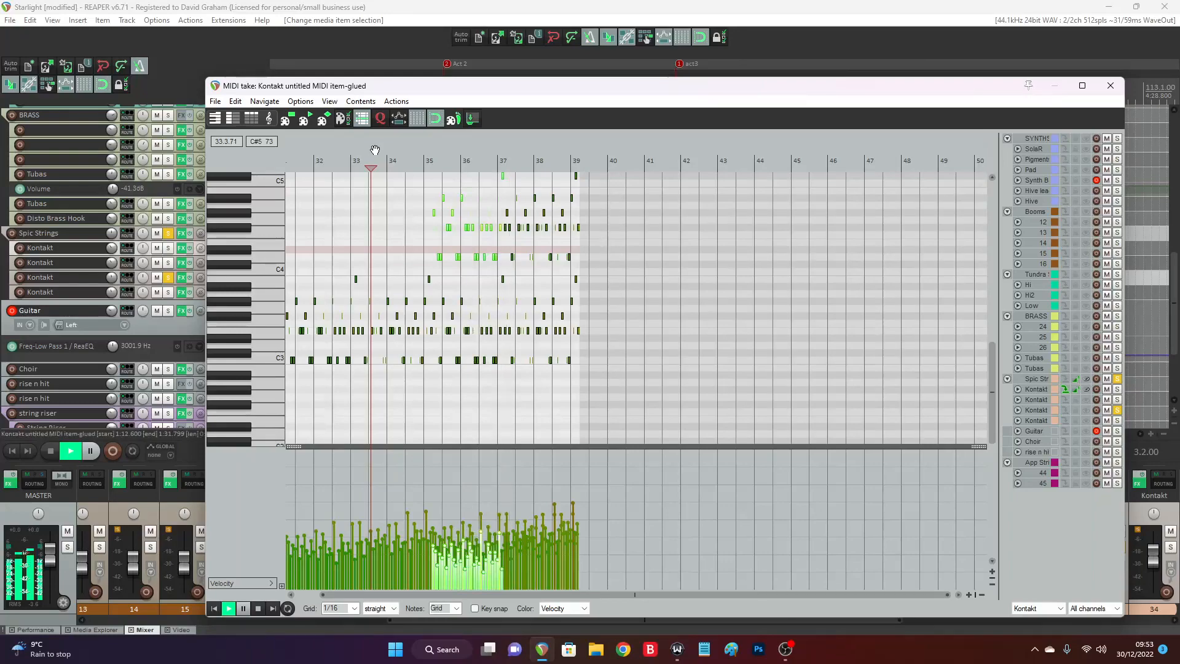
left_click(1111, 85)
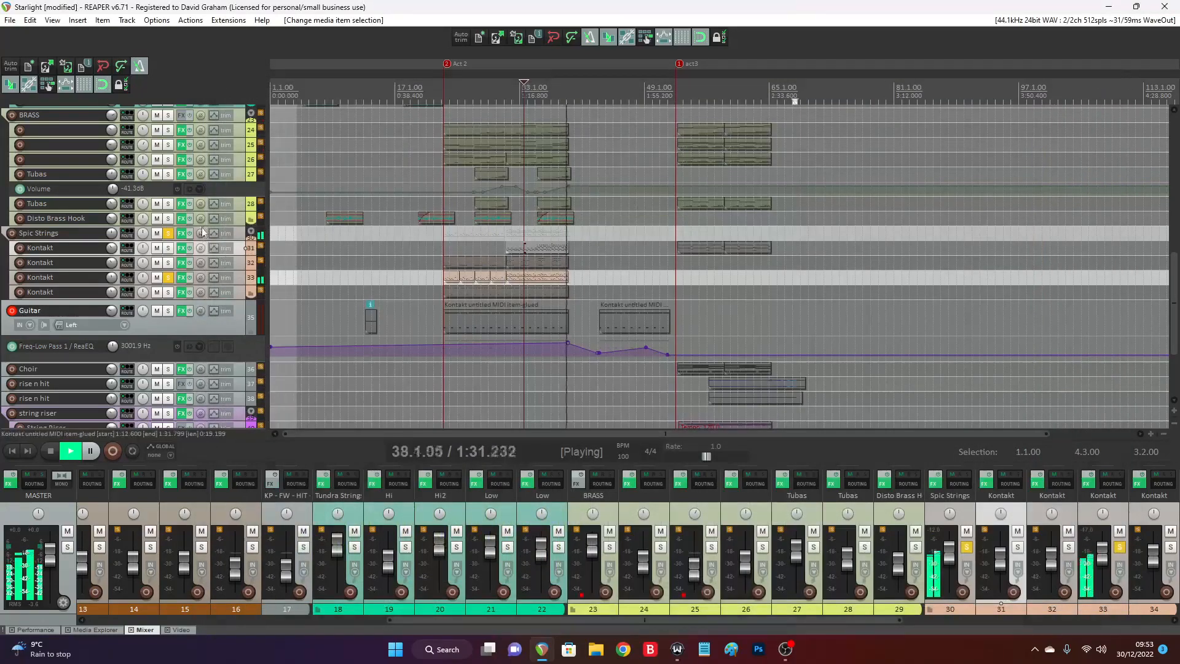
Unsolo the Spic Strings folder and track 33, and audition the Act 2 passage with all tracks playing
key("space")
left_click(168, 233)
left_click(168, 278)
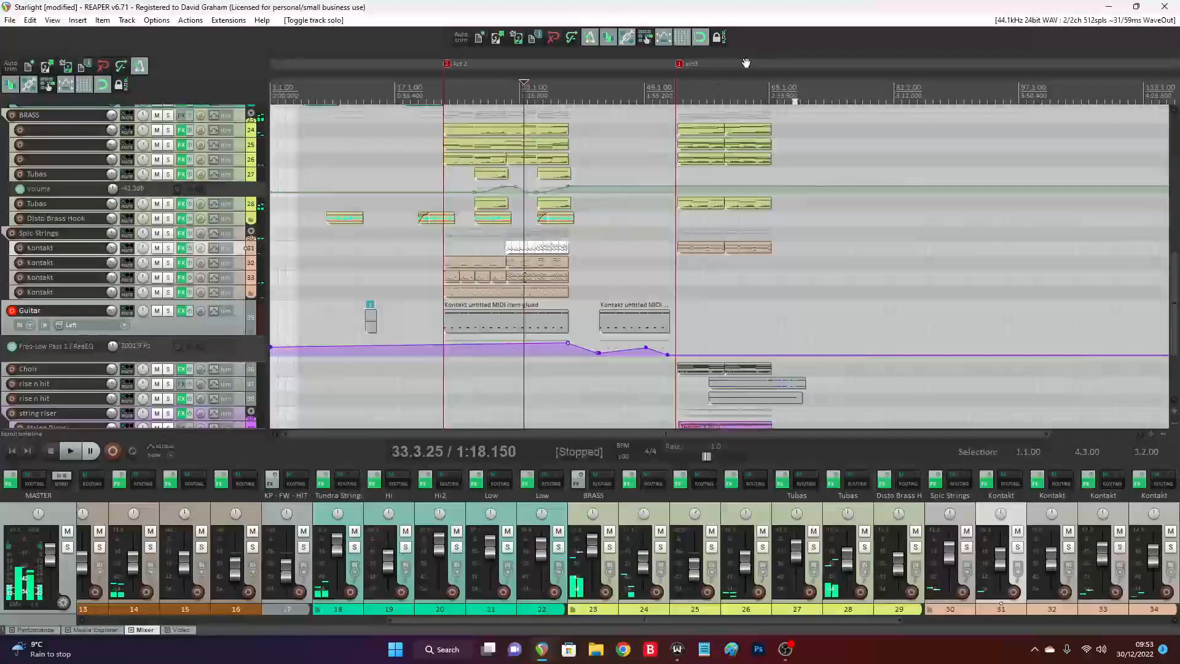
key("space")
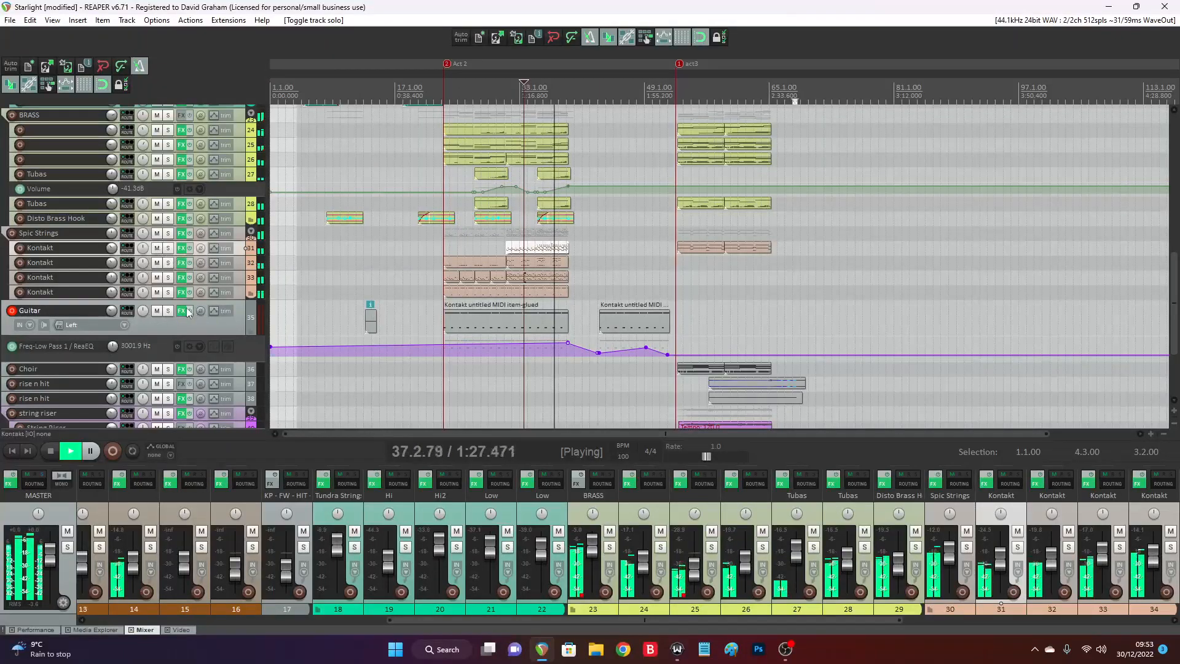
key("space")
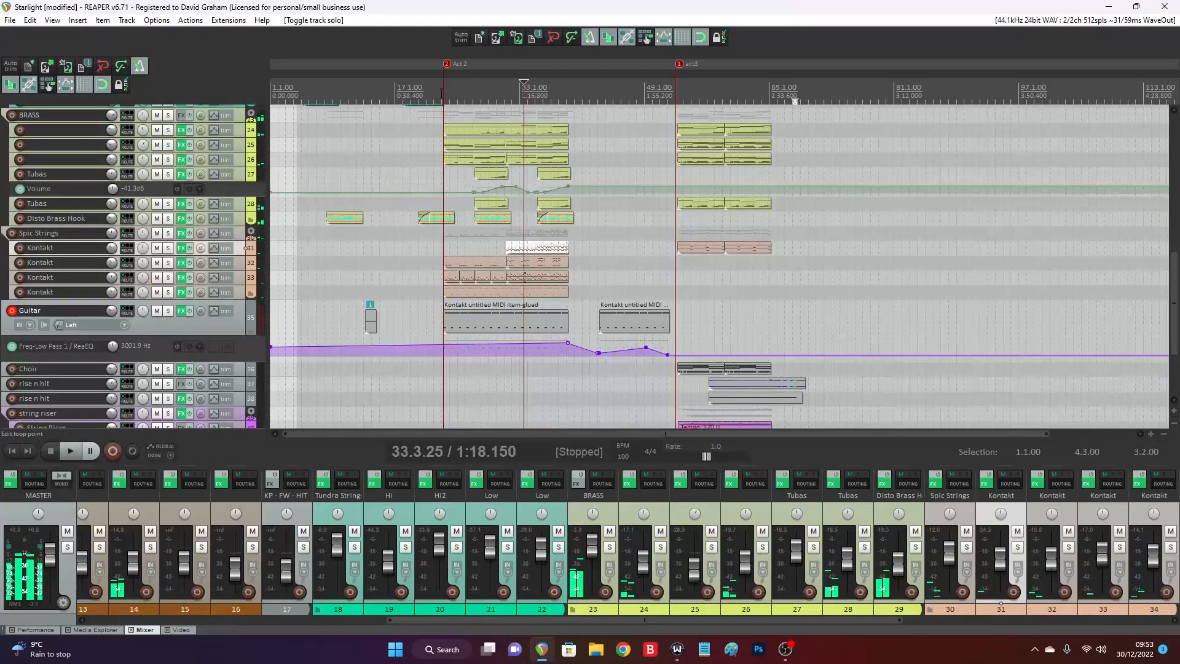
Return the edit cursor to the Act 2 marker, solo the Guitar track and open its effects chain
left_click(442, 94)
left_click(166, 311)
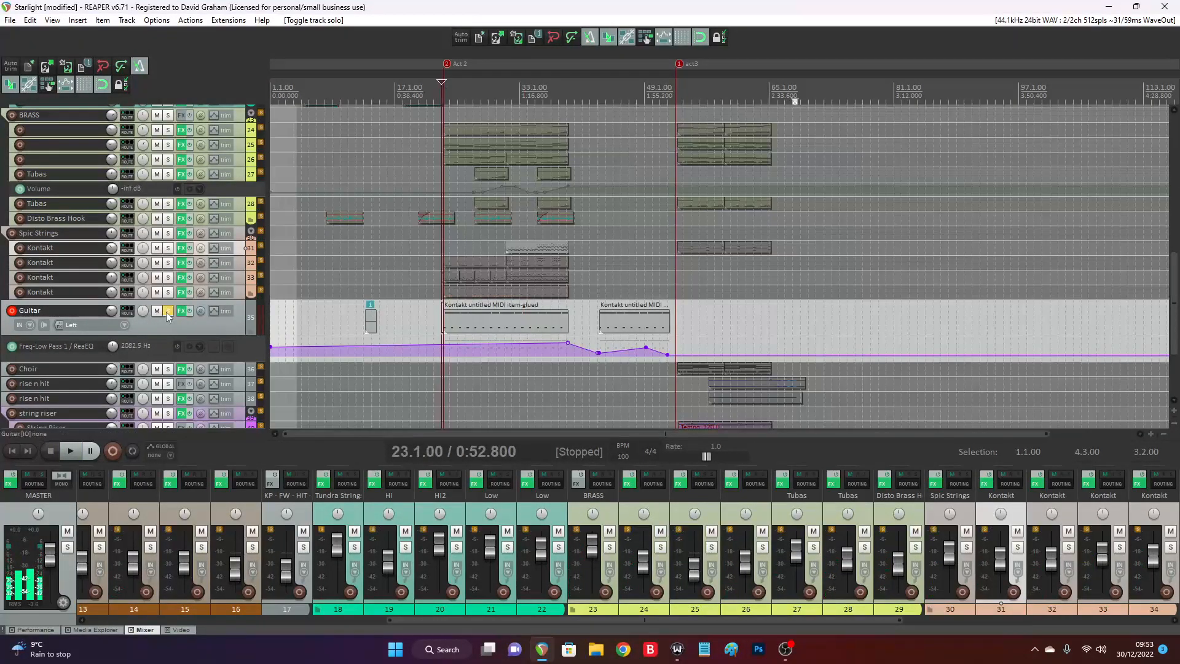
left_click(180, 310)
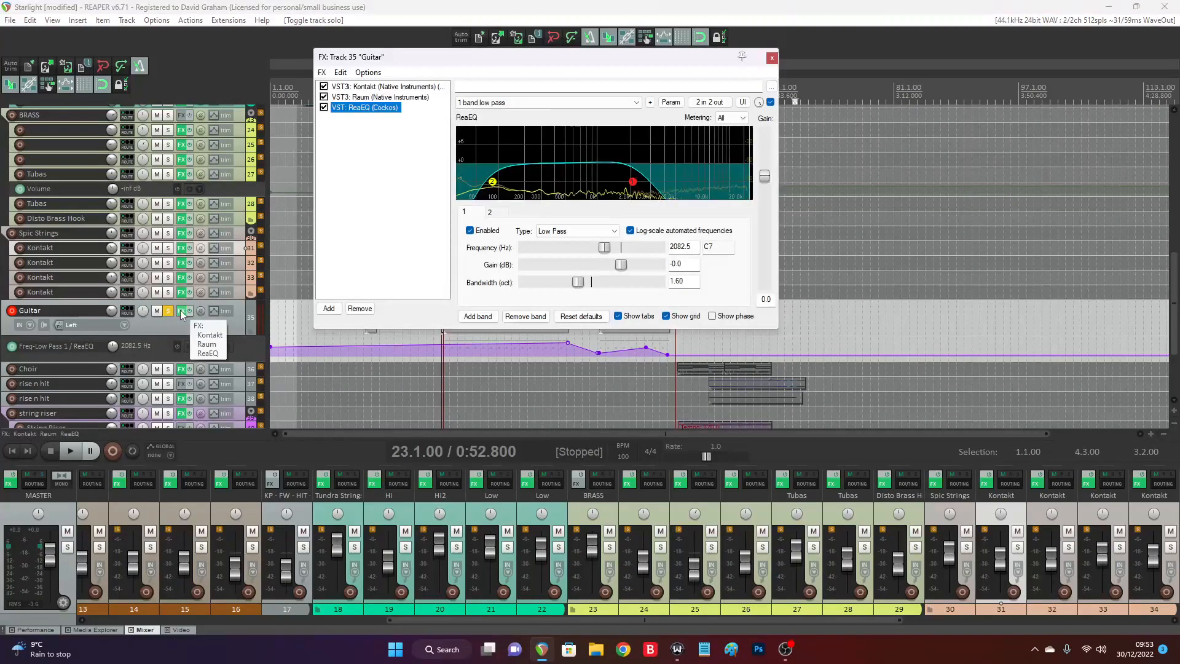
Review the Guitar track's Kontakt instrument during playback, close its effects chain and continue the audition from just before its last item
left_click(383, 87)
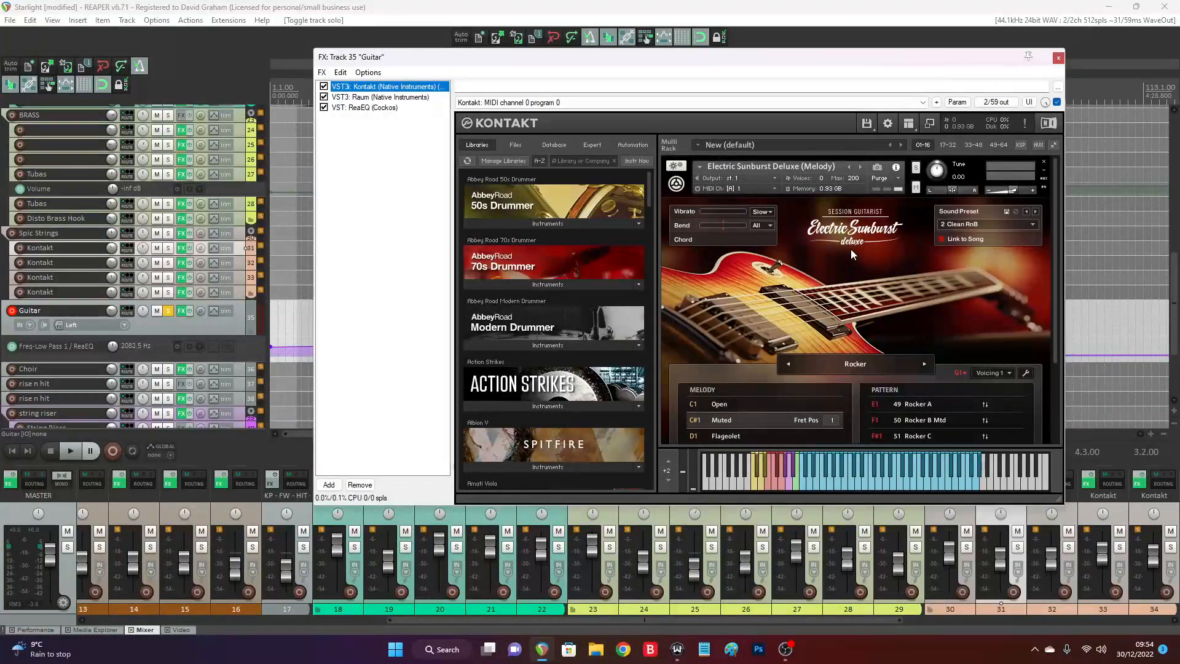
key("space")
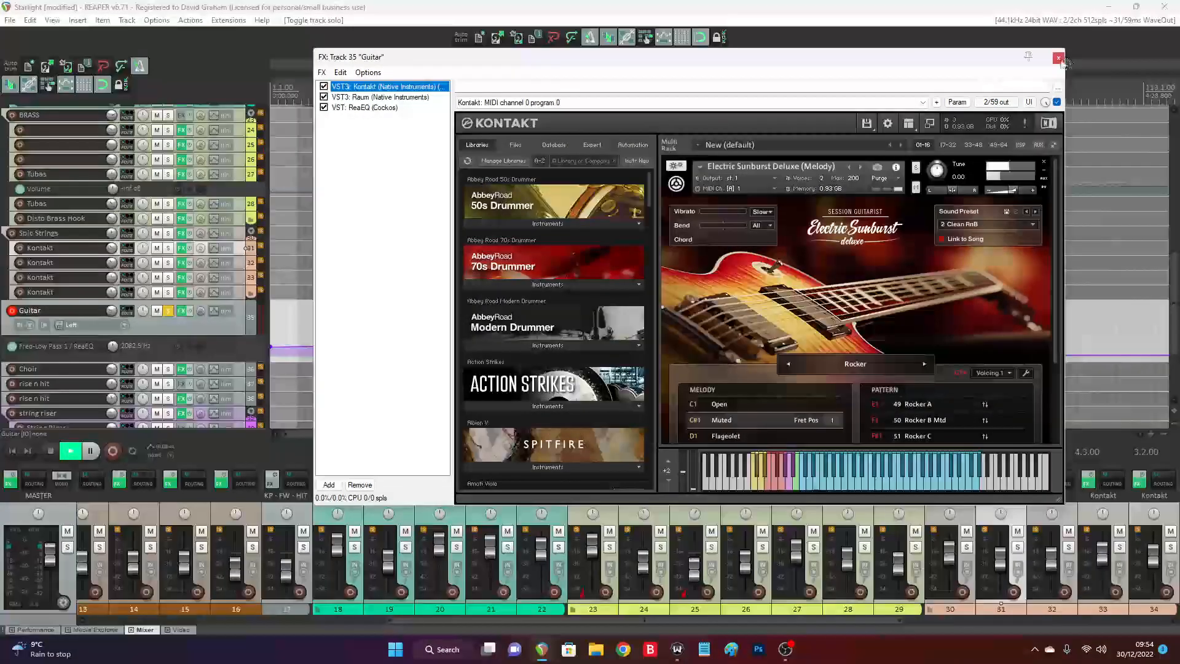
left_click(1058, 59)
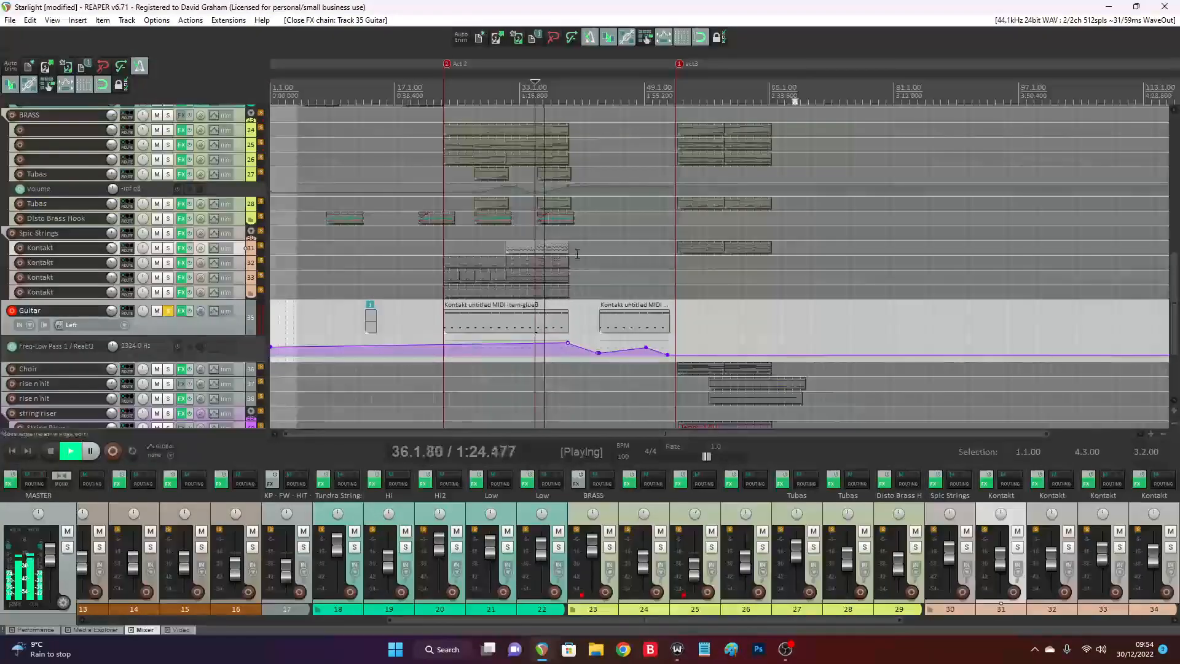
left_click(606, 130)
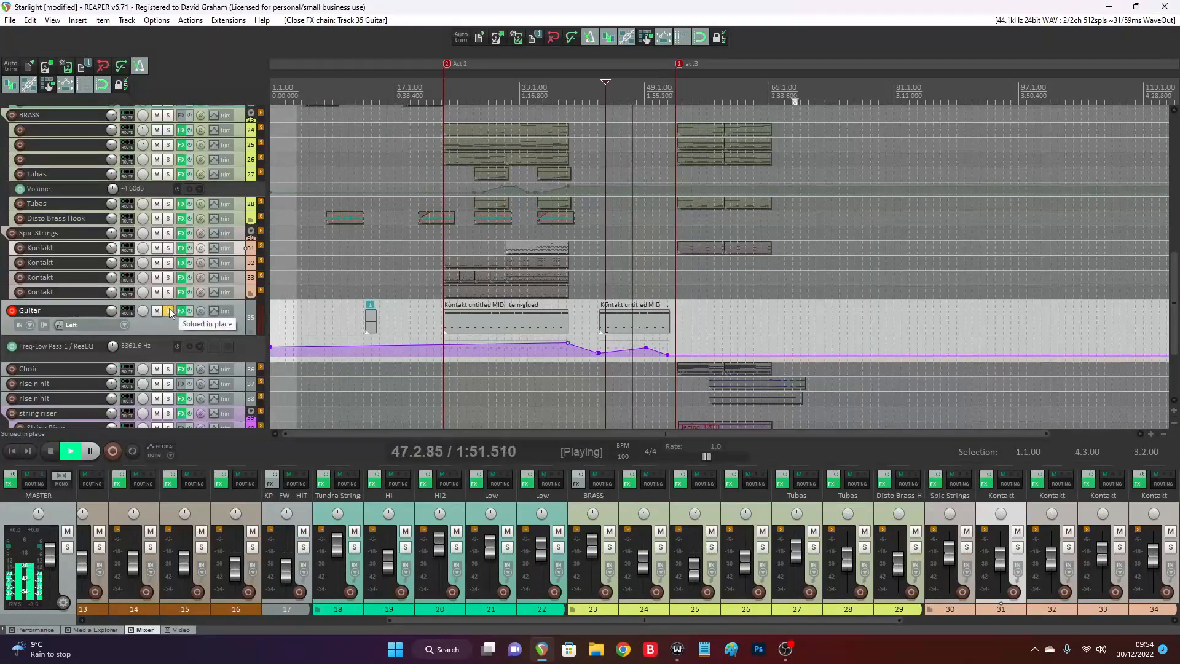
Restart playback at the Act 2 marker, unsolo the Guitar and review all tracks while playing through into Act 3
left_click(444, 90)
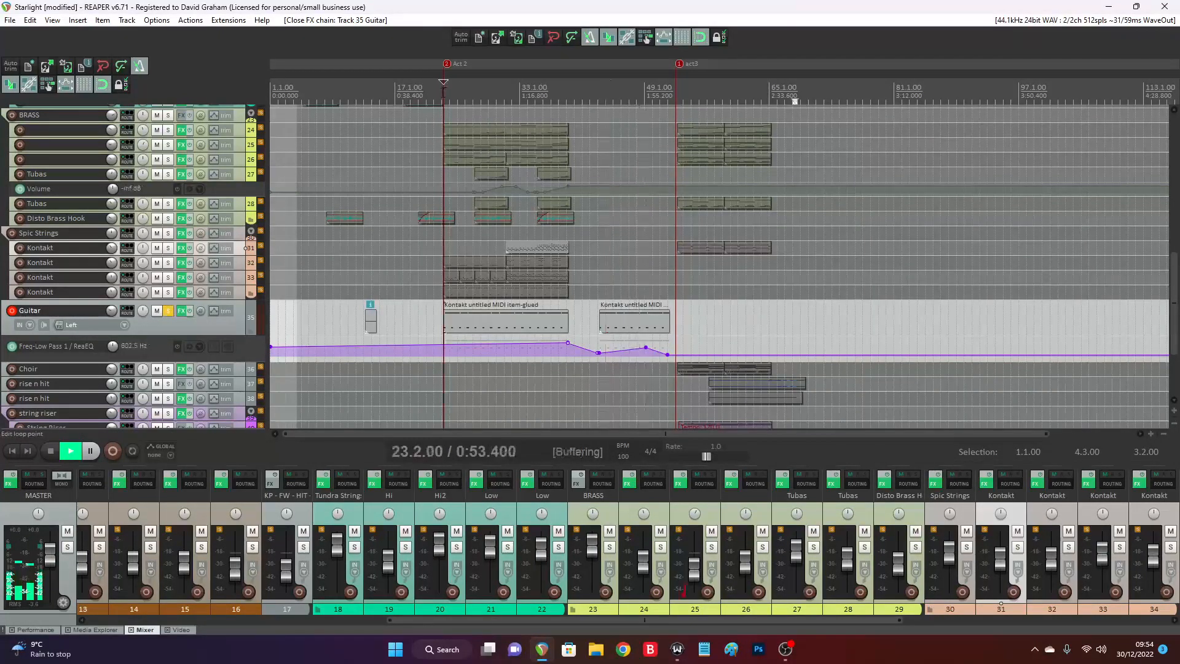
left_click(169, 312)
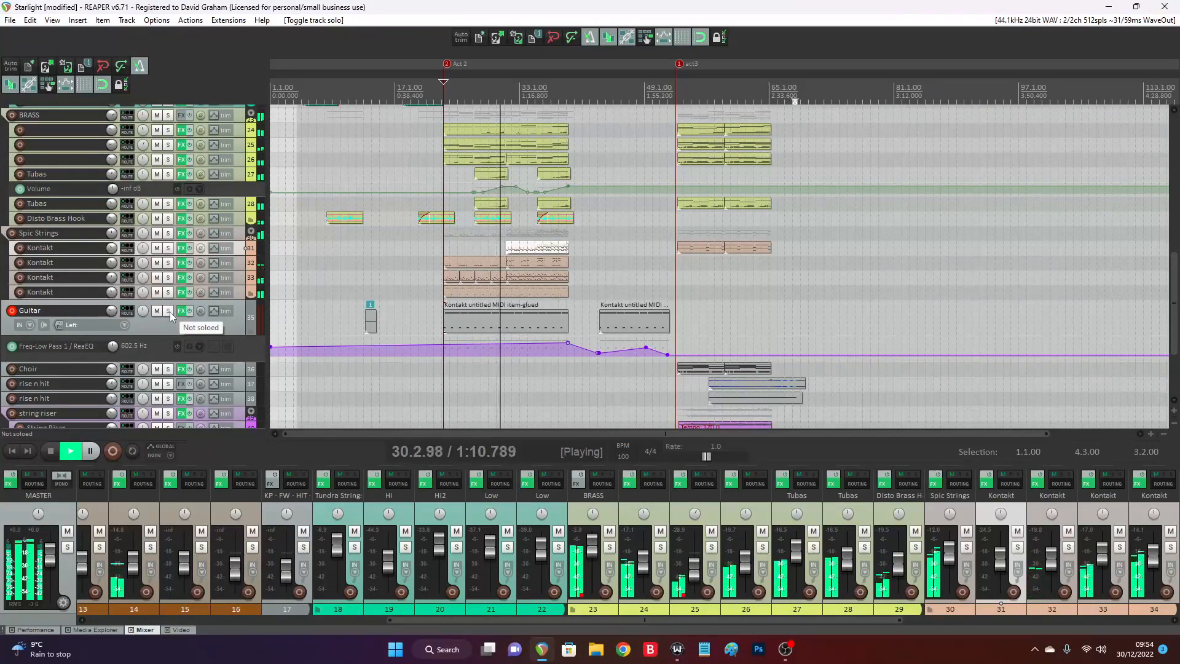
left_click_drag(1176, 269, 1178, 313)
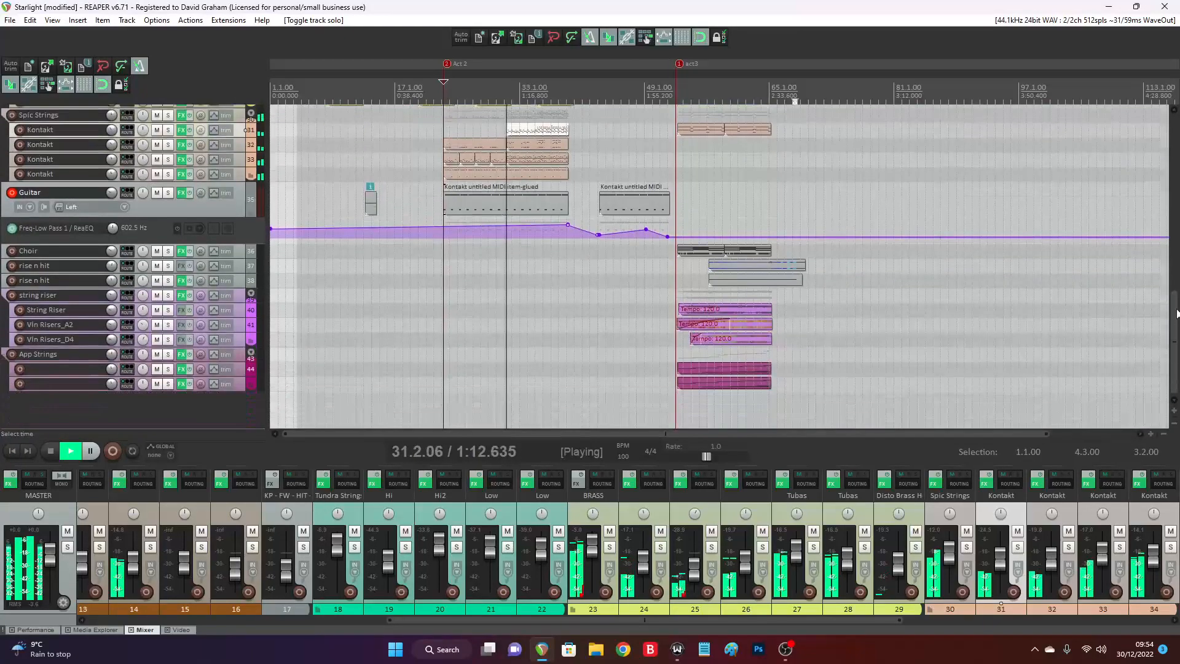
scroll(1137, 142, "up", 10)
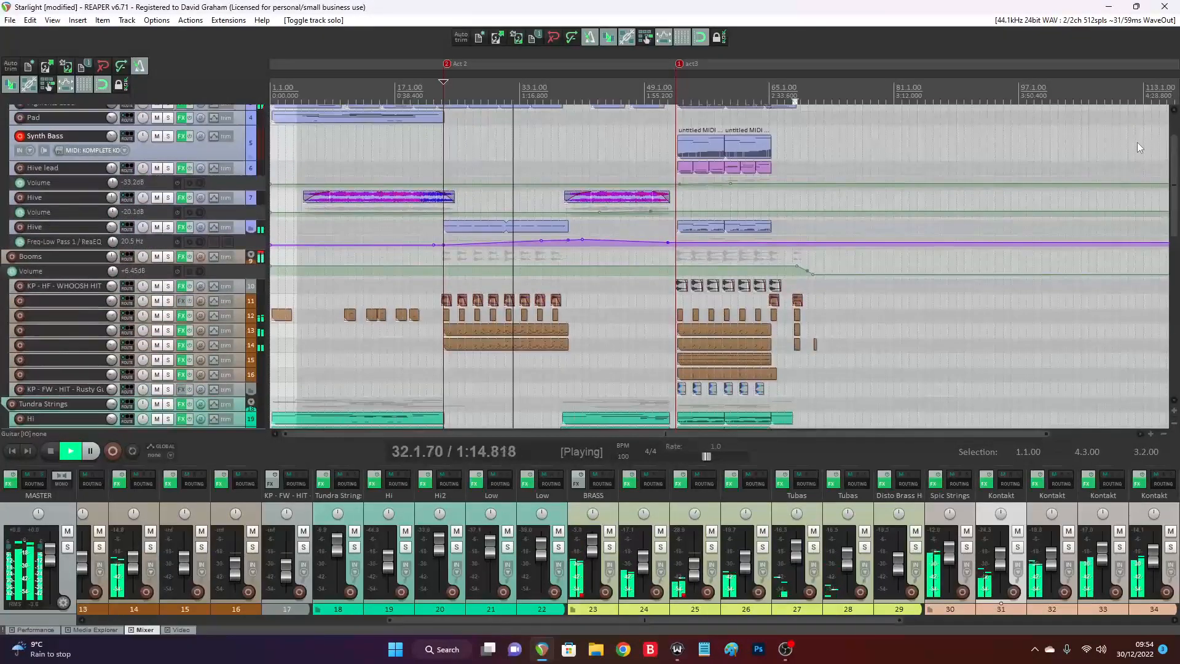
scroll(1138, 142, "up", 3)
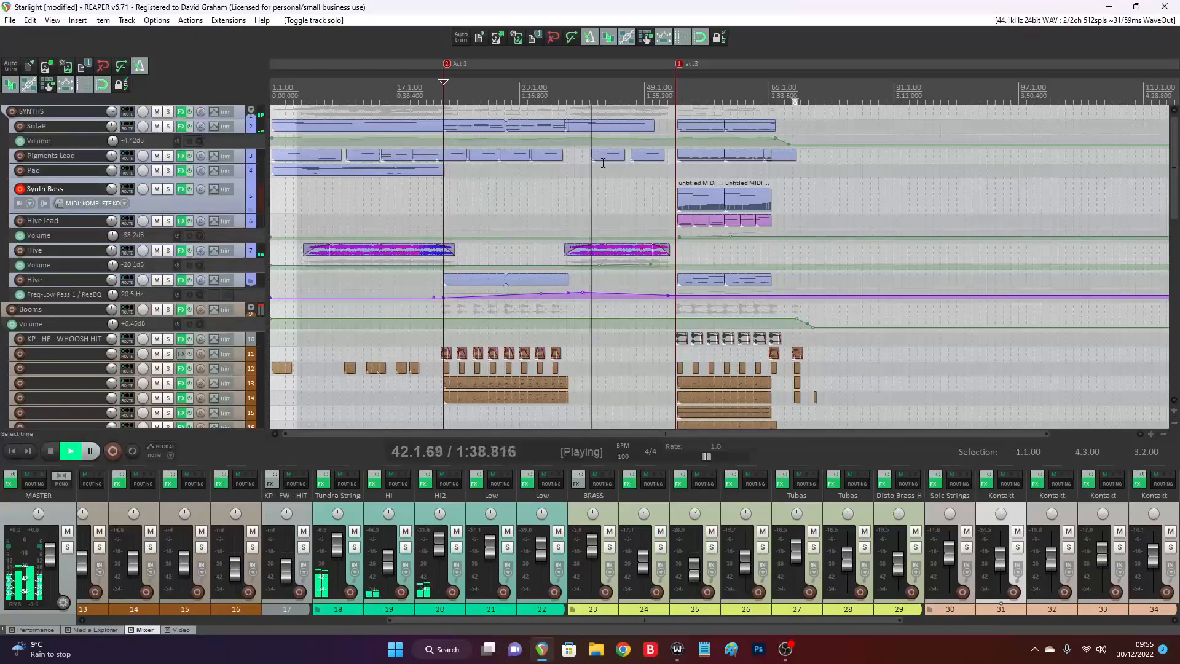
scroll(1168, 196, "down", 5)
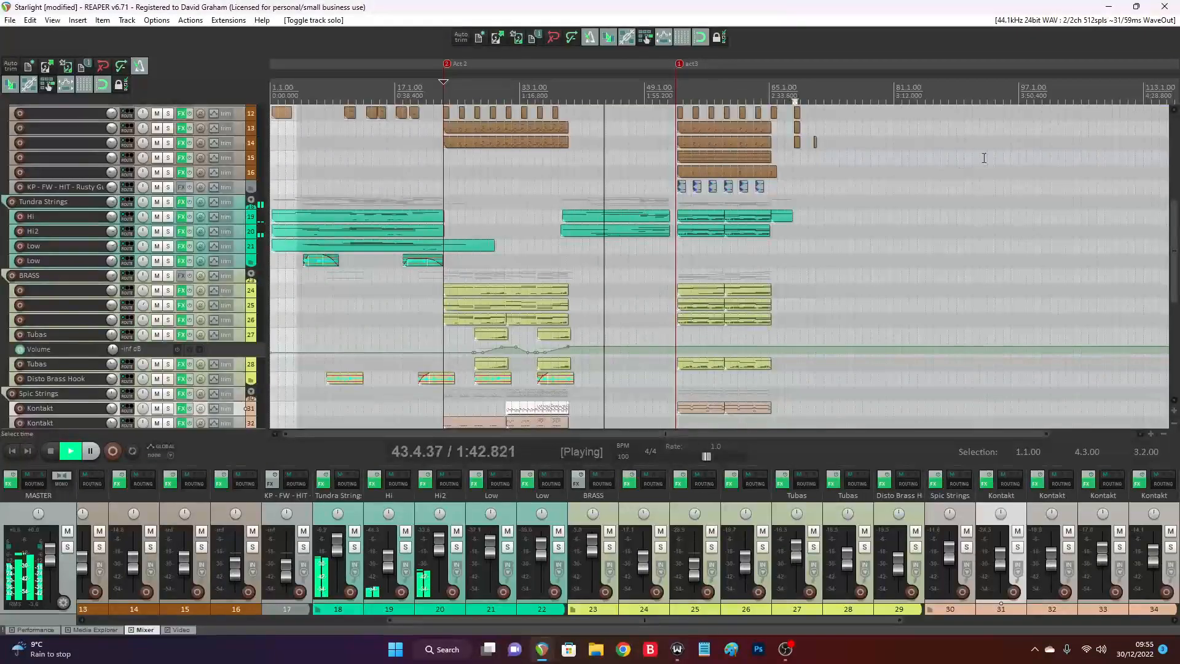
scroll(839, 307, "down", 5)
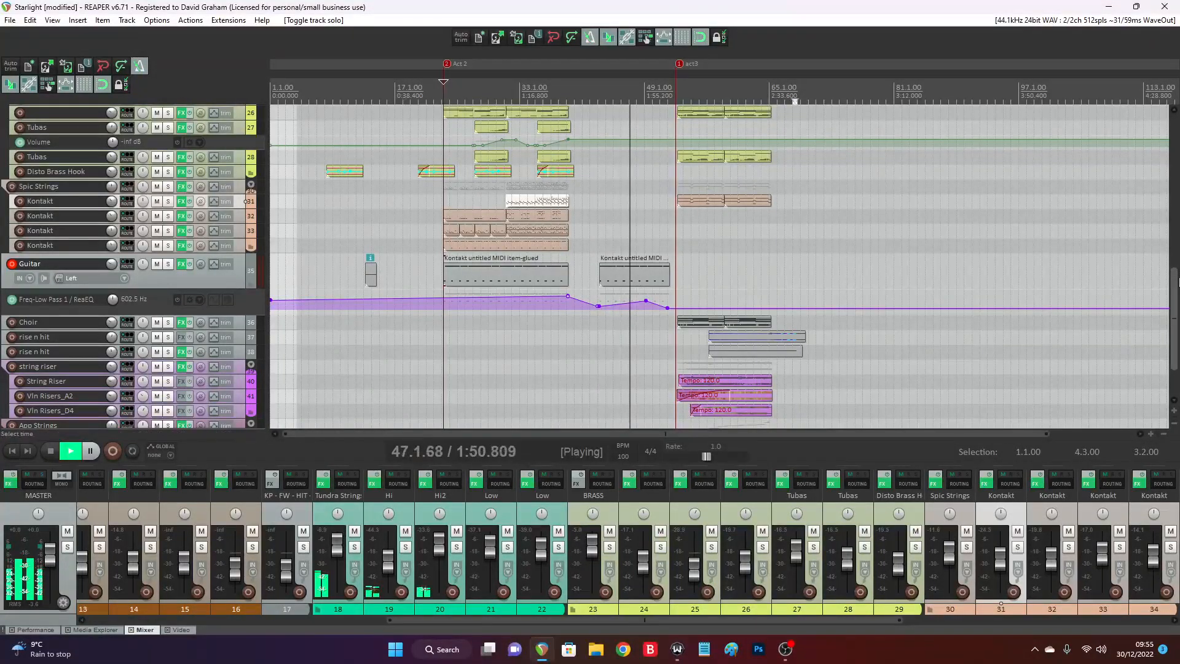
left_click_drag(1178, 287, 1167, 134)
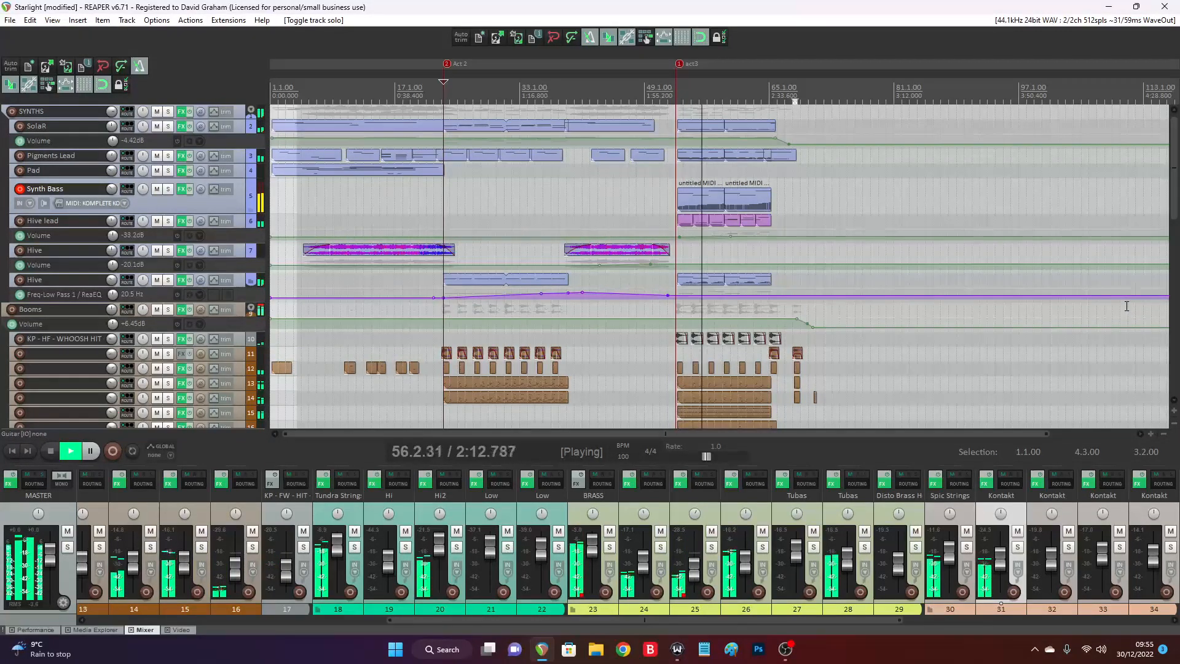
Place the edit cursor at the Act 3 marker, solo the Hive lead track and play its part
left_click(675, 92)
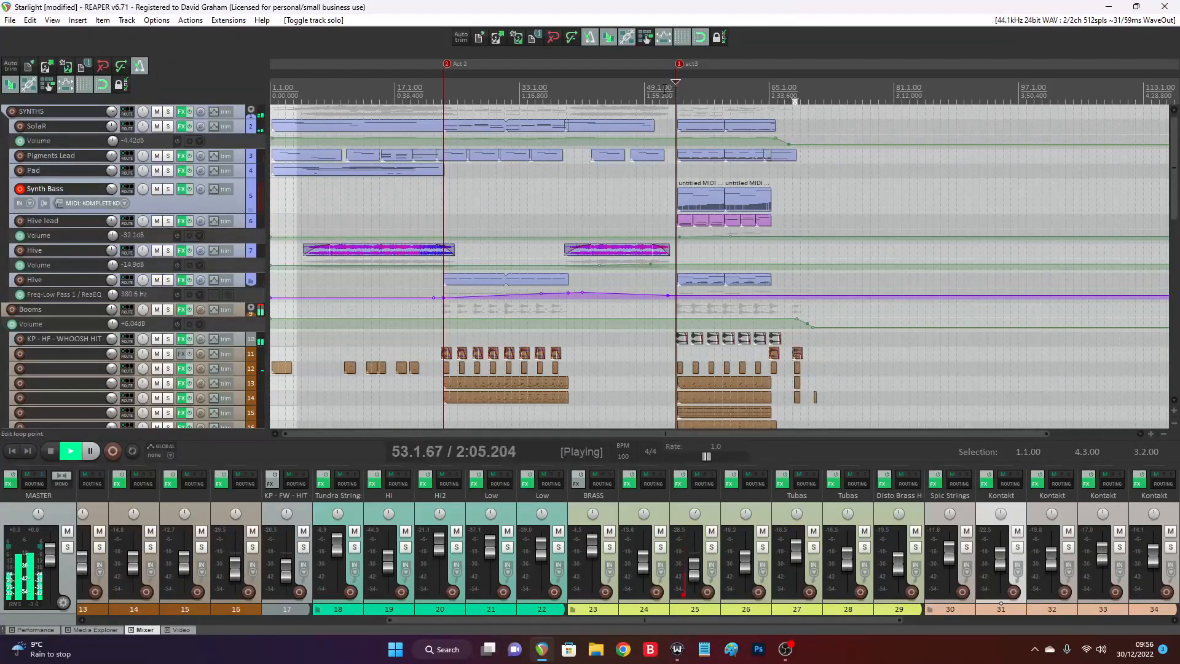
key("space")
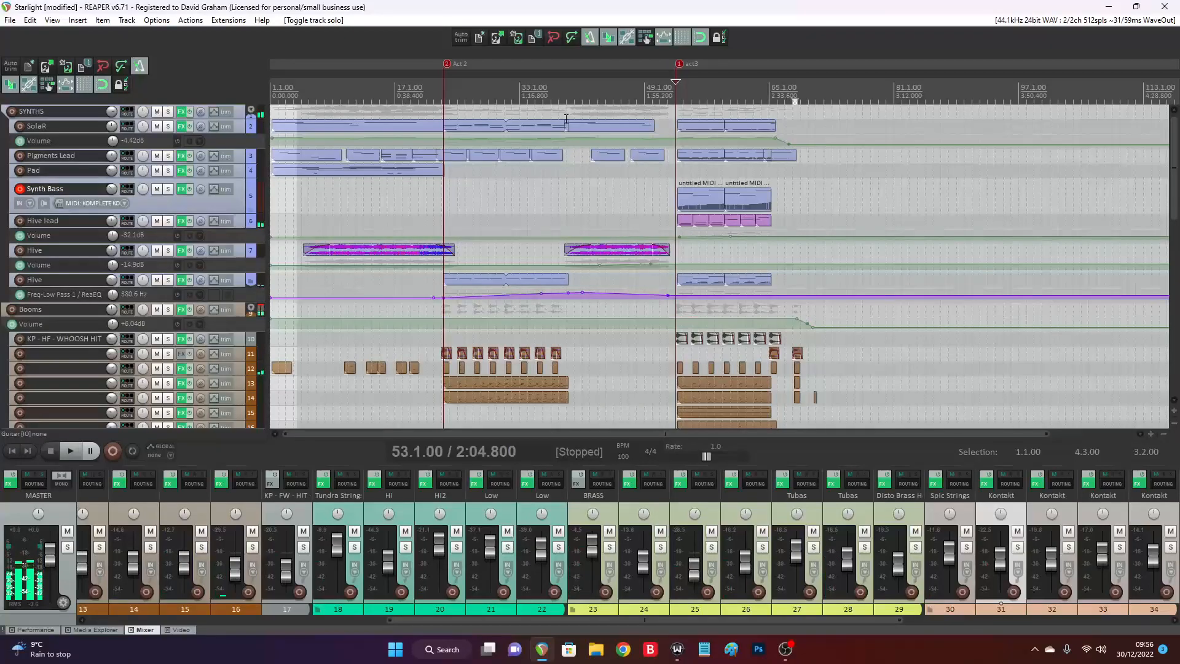
left_click(168, 221)
key("space")
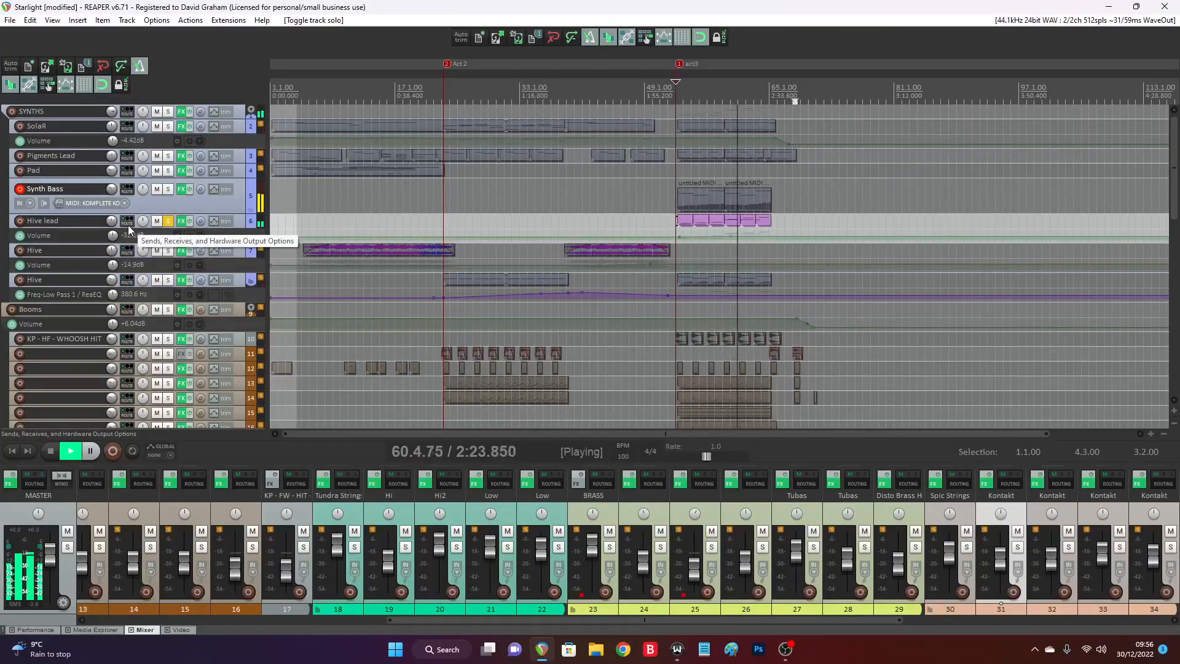
Review the Decapitator, Dirt, Raum and Hive plugins in the Hive lead effects chain during playback and close the chain
left_click(182, 221)
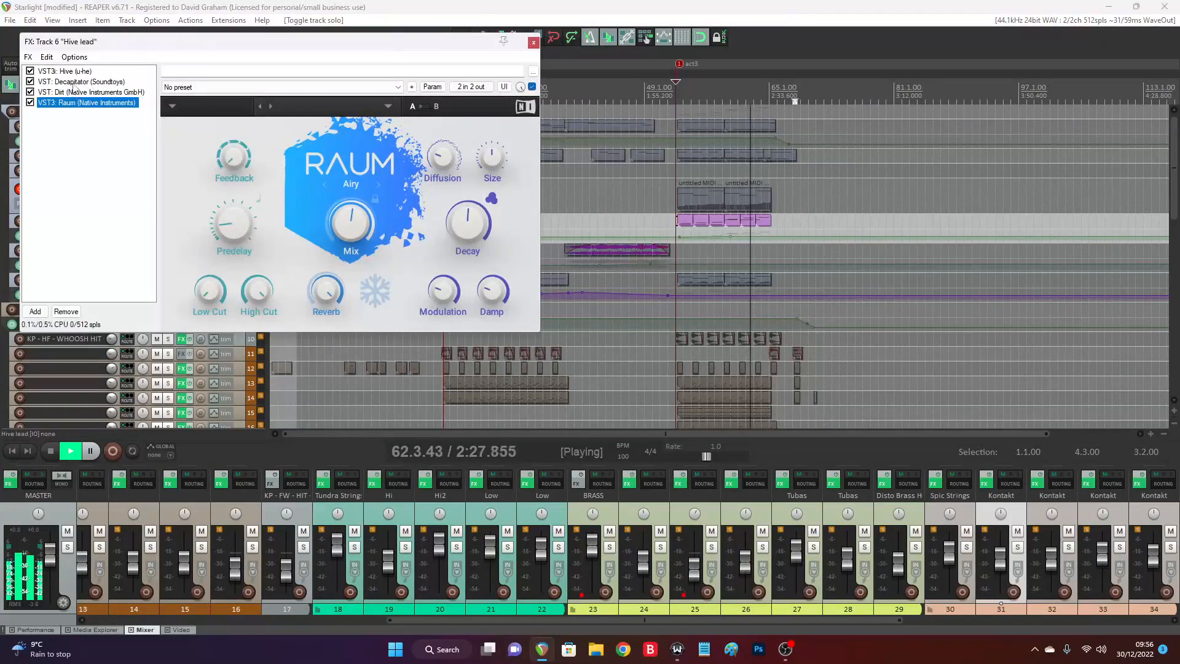
left_click(91, 82)
left_click(75, 92)
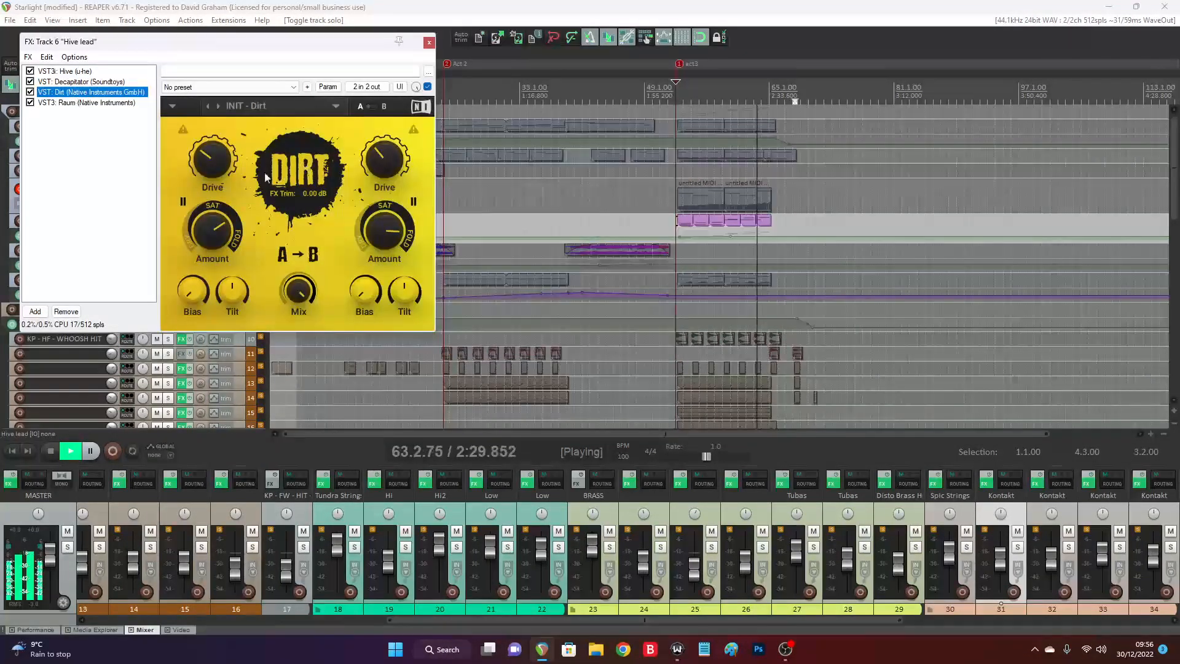
left_click(86, 102)
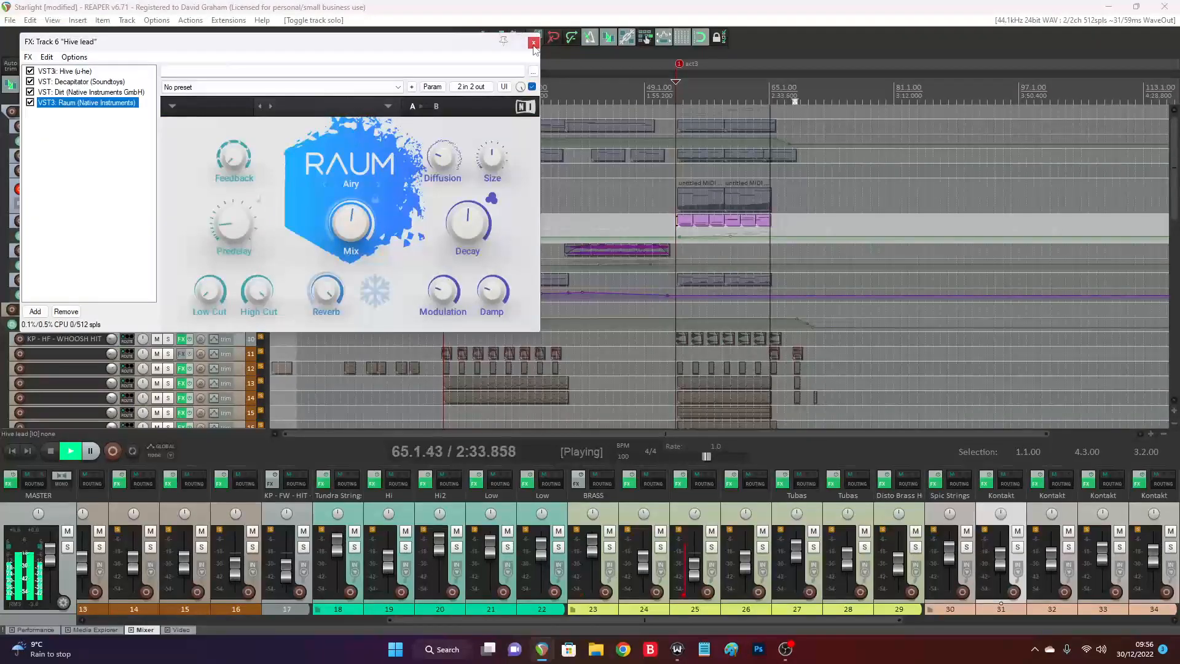
left_click(64, 72)
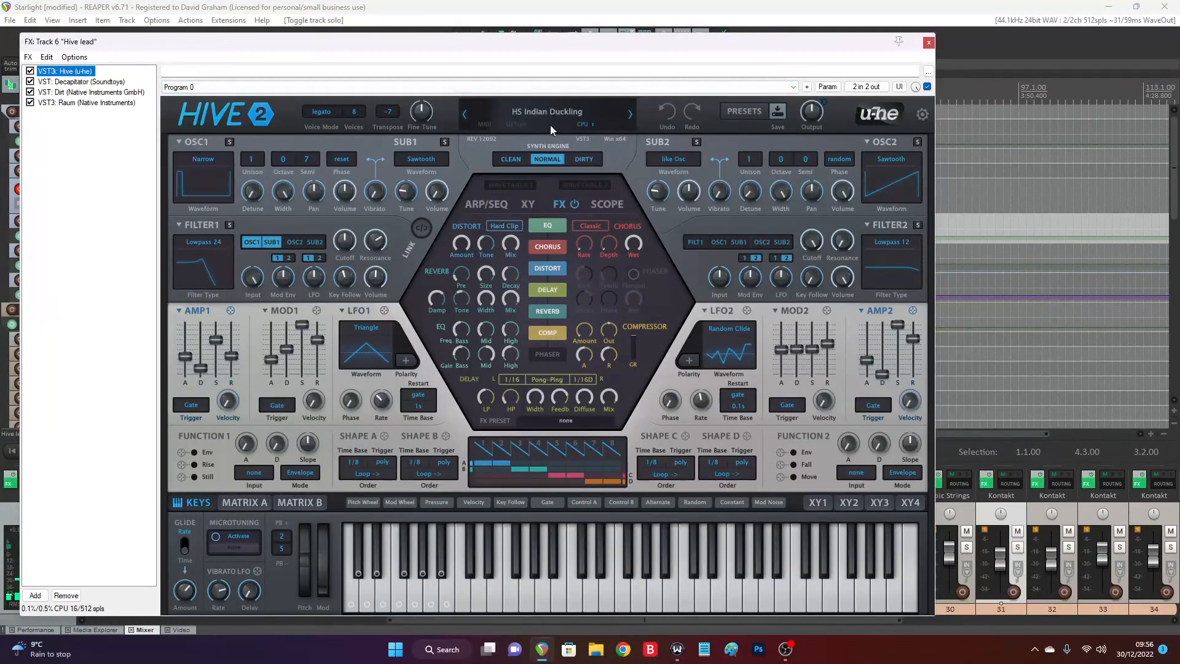
left_click(929, 43)
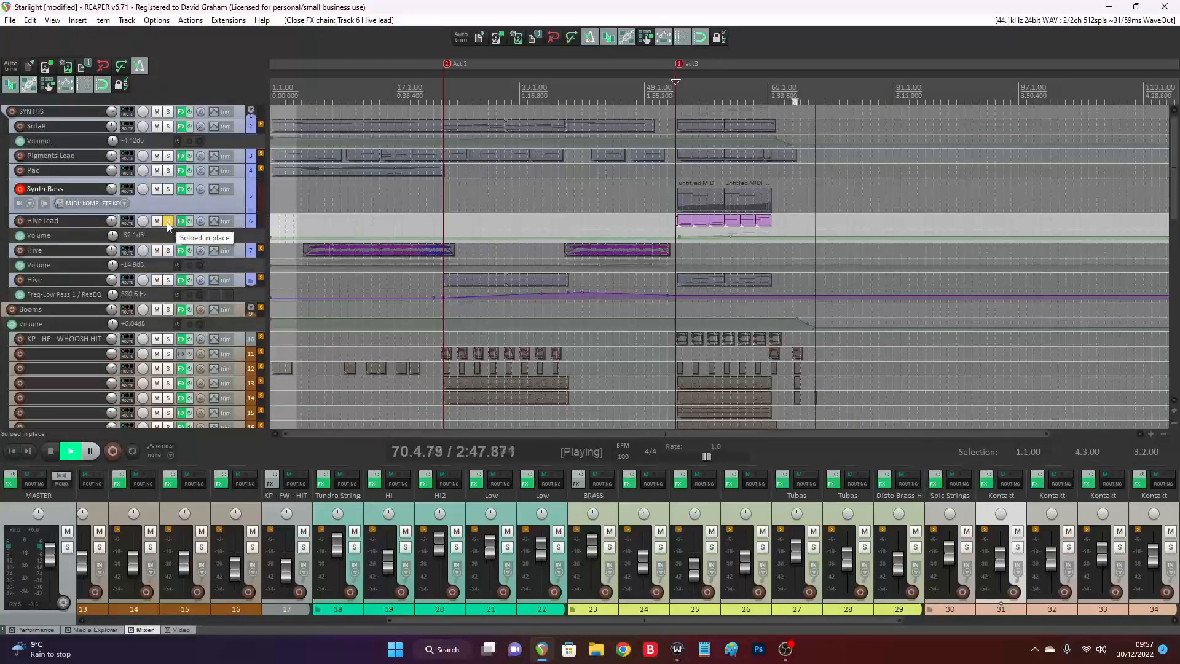
Stop playback, unsolo the Hive lead track and briefly audition the start of Act 3 with all tracks
key("space")
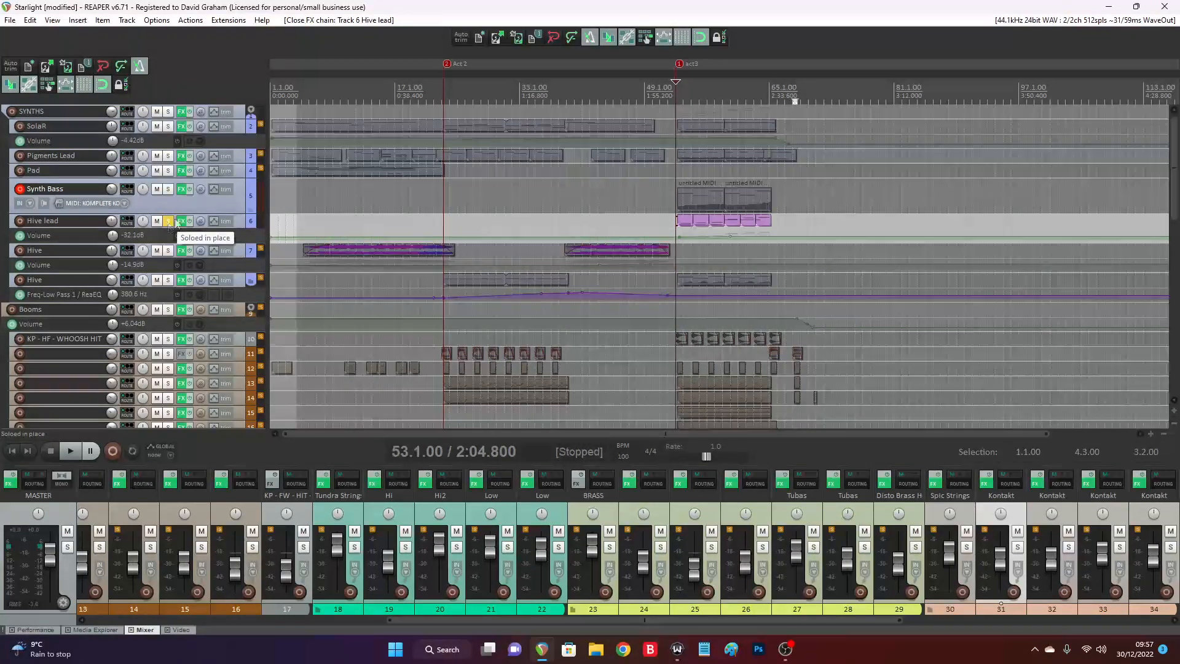
left_click(168, 222)
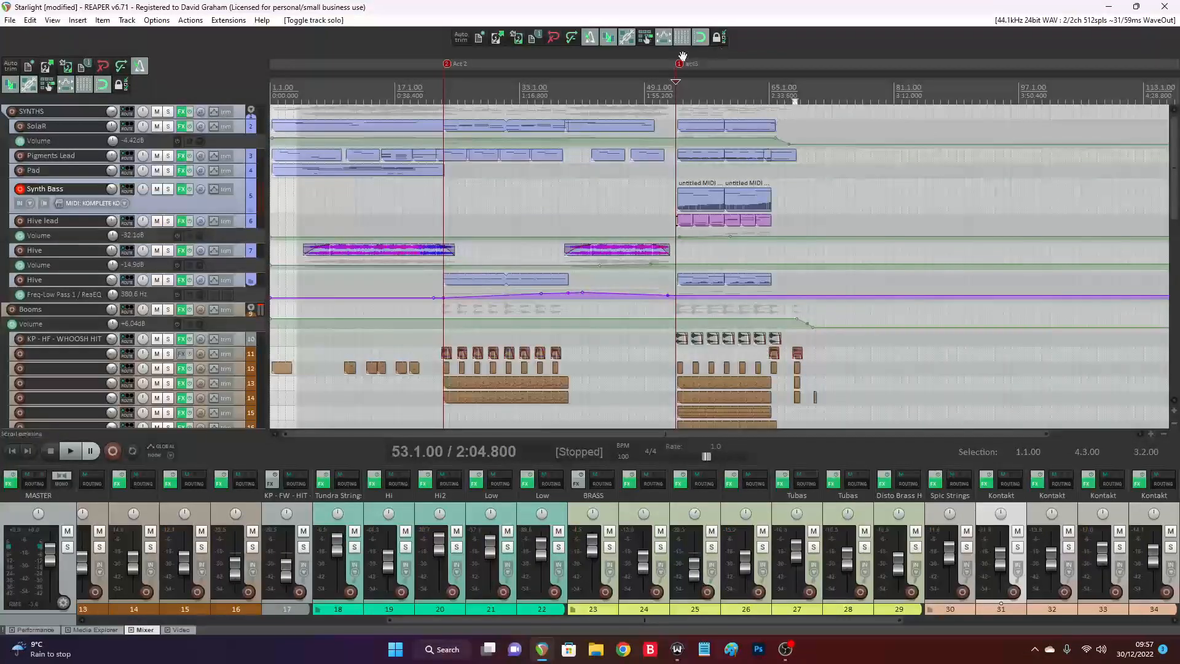
key("space")
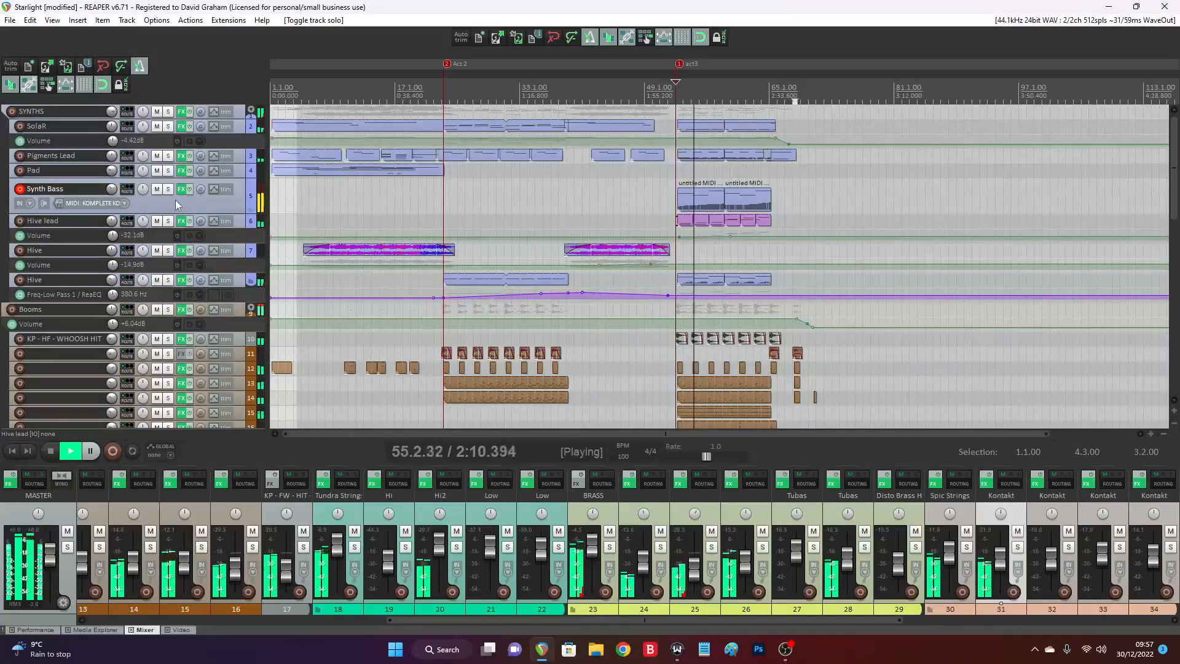
key("space")
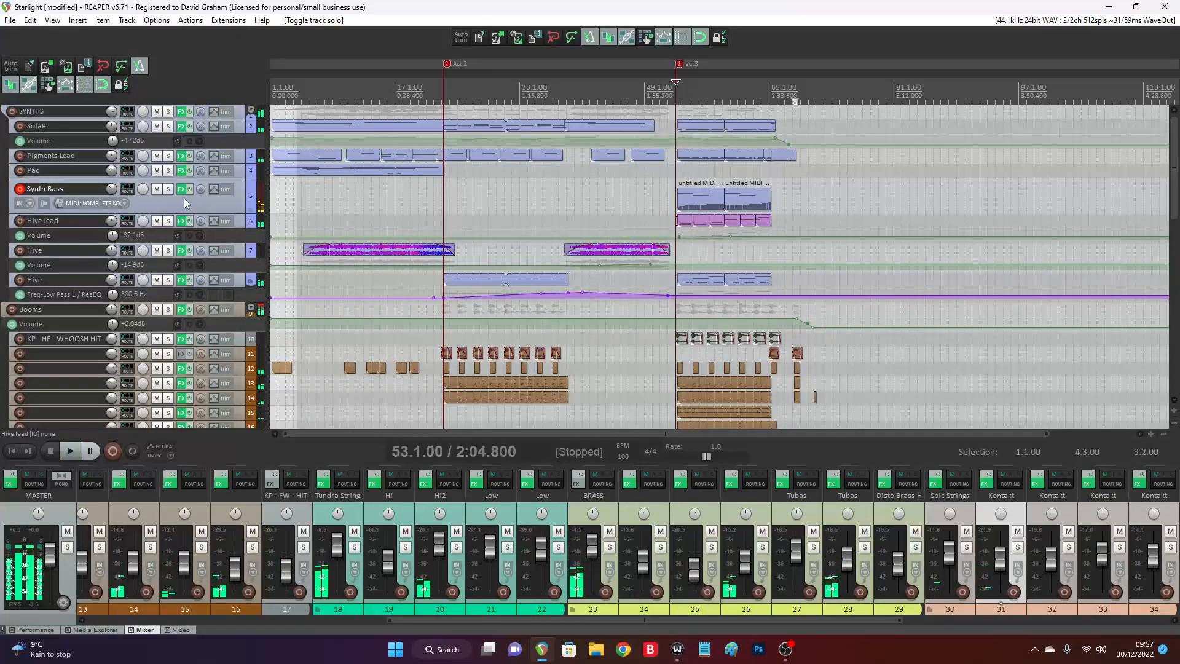
Solo the SYNTHS folder and audition it from the Act 3 marker, stopping at the end of the listen
left_click(168, 112)
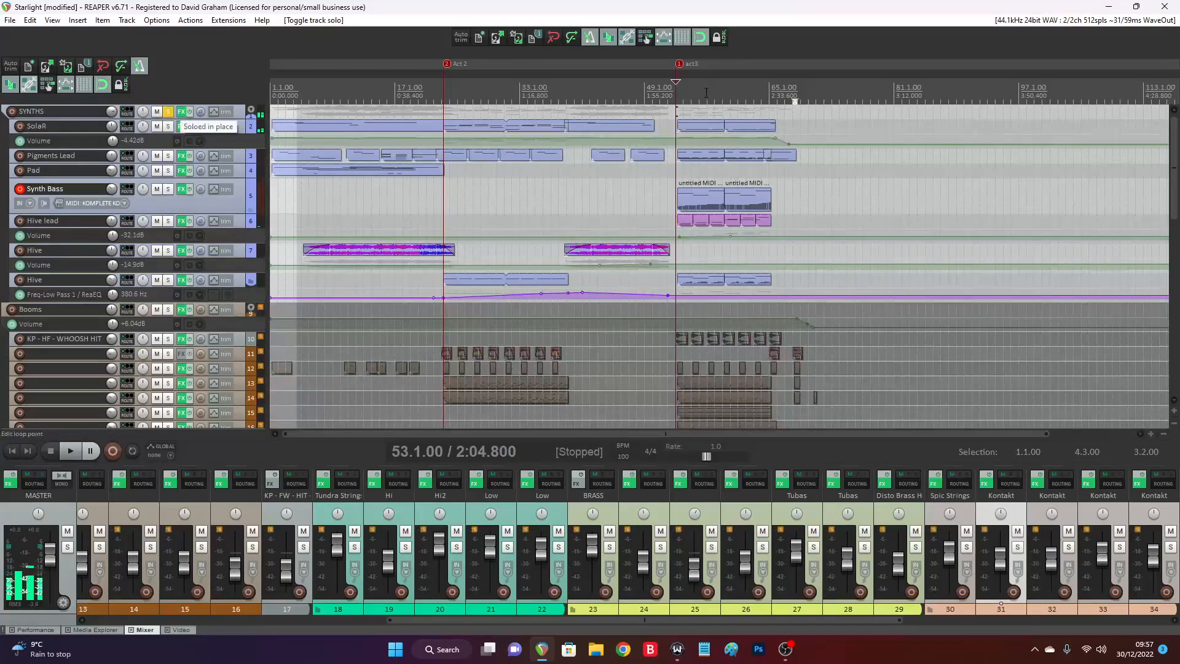
key("space")
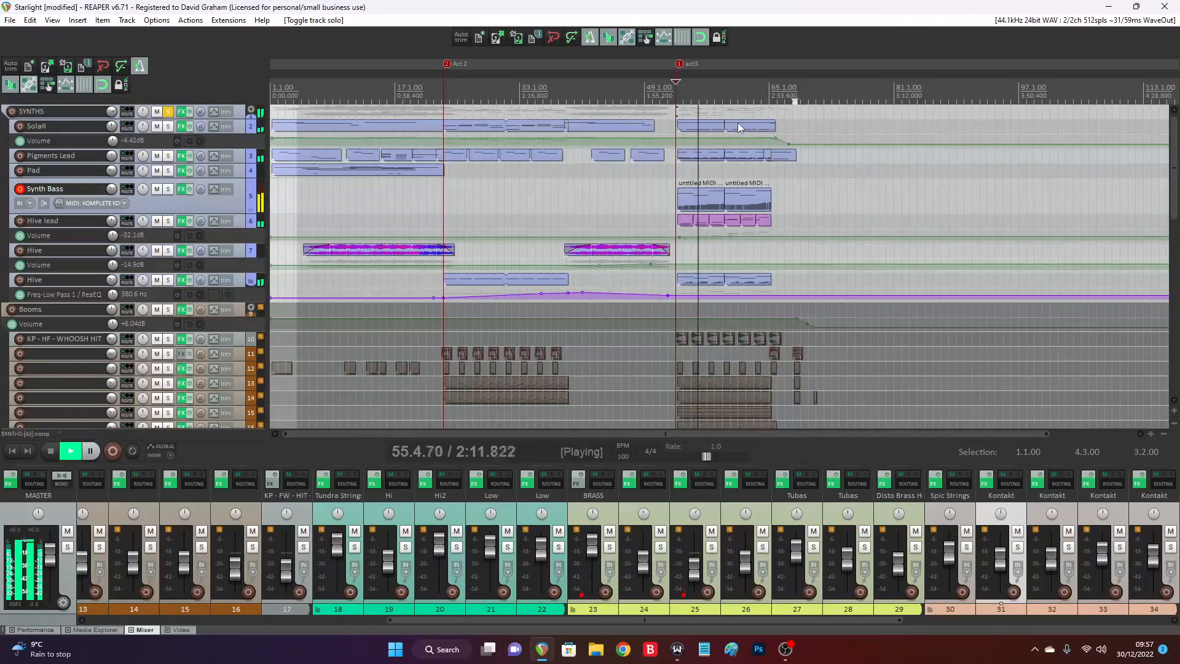
key("space")
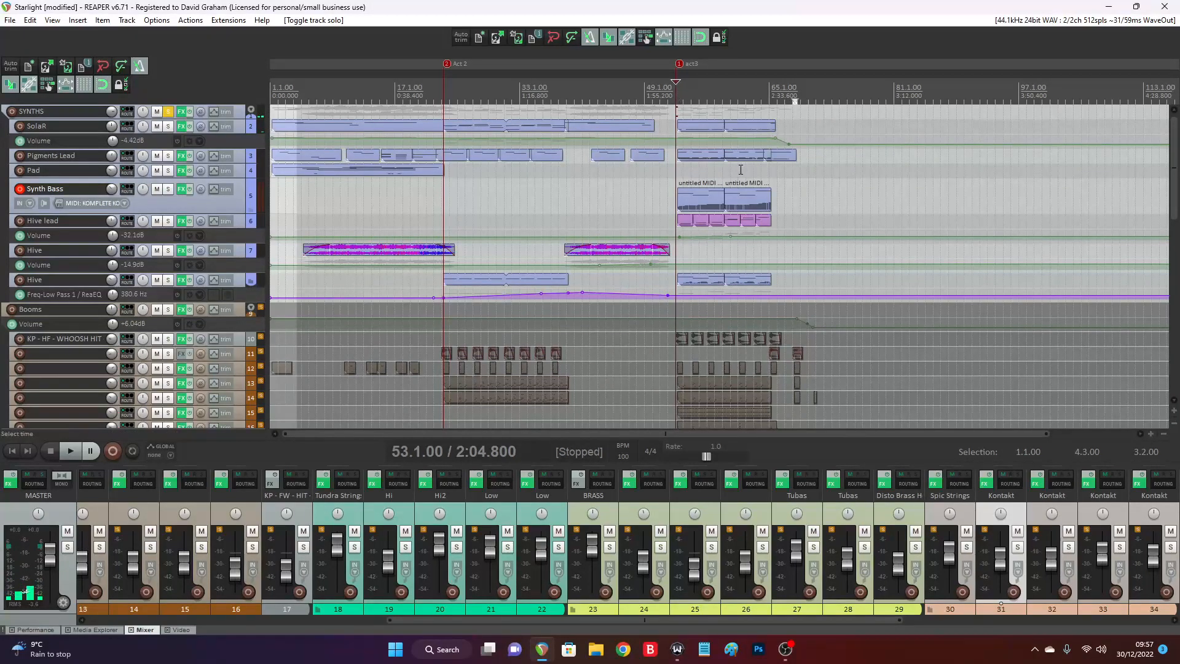
Solo the Synth Bass track within the SYNTHS folder, play it from Act 3 and open its effects chain
left_click(167, 188)
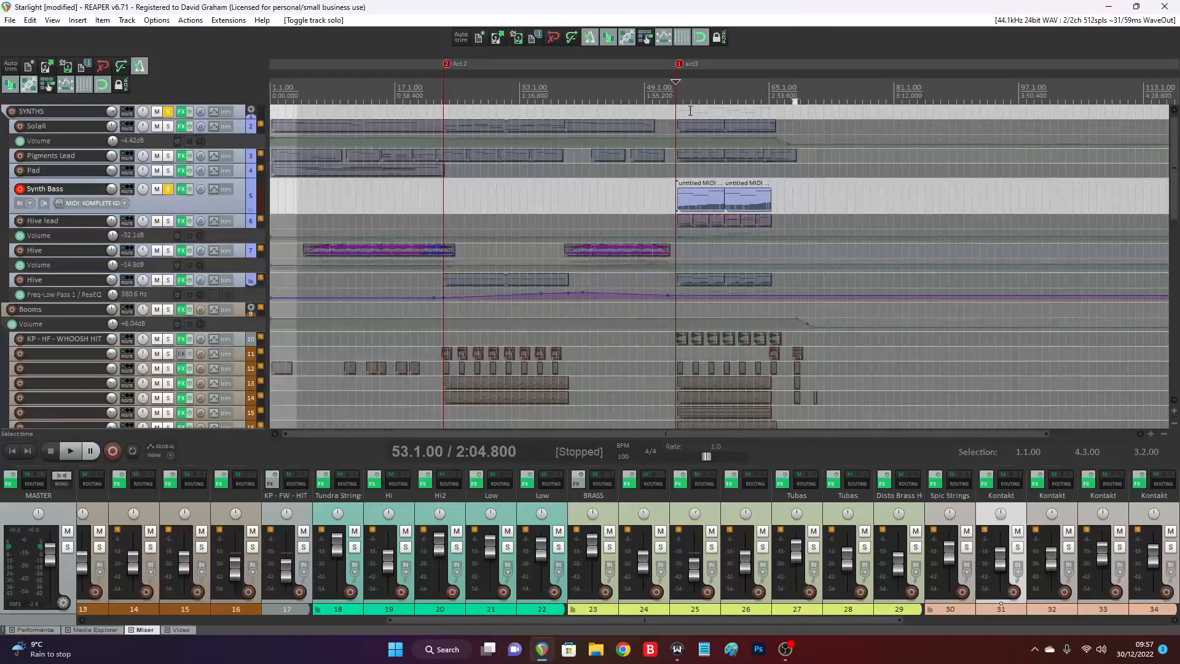
key("space")
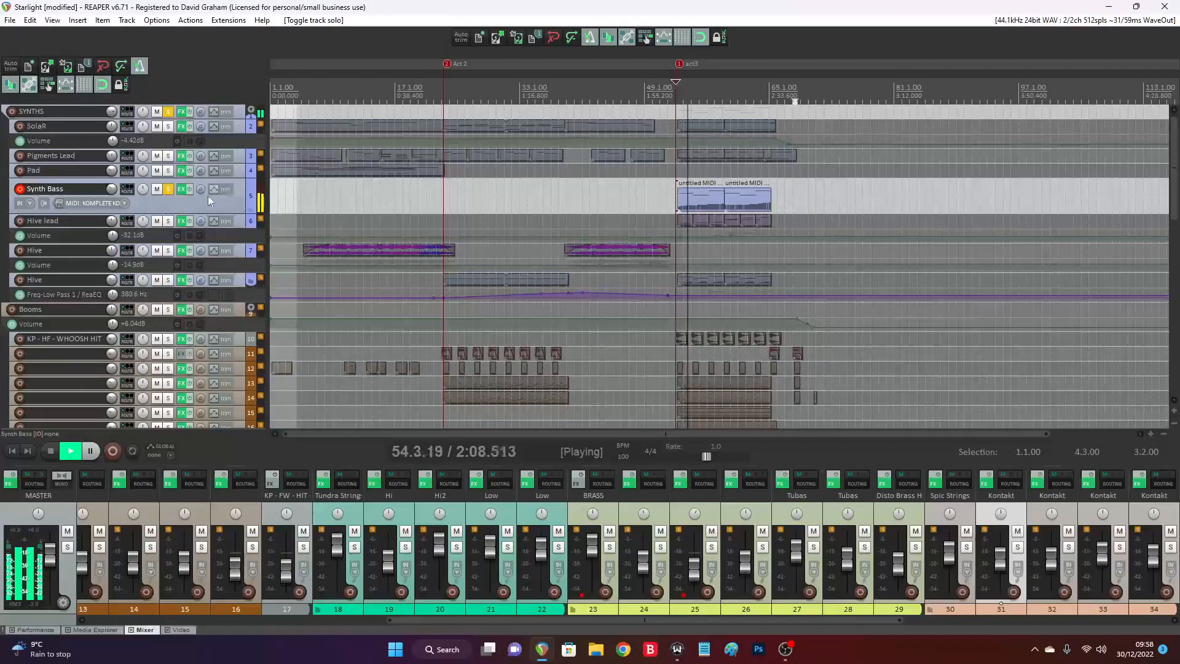
left_click(181, 189)
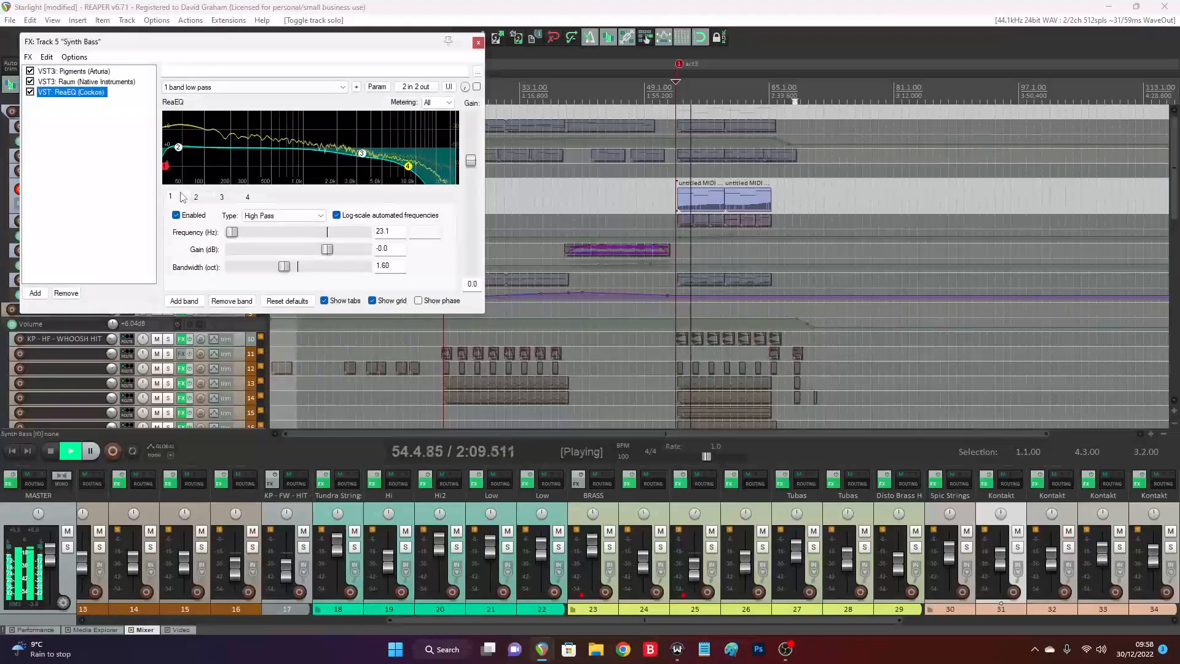
Review Pigments, Raum and ReaEQ in the Synth Bass chain, comparing the sound with ReaEQ bypassed and enabled
left_click(62, 72)
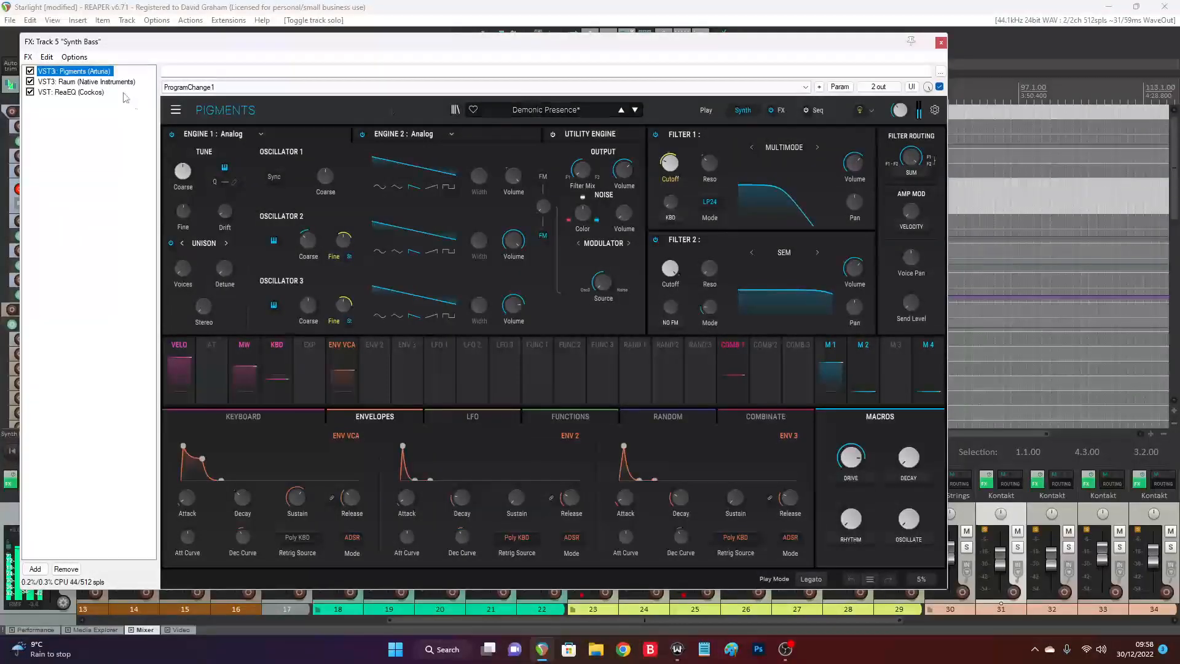
left_click(71, 83)
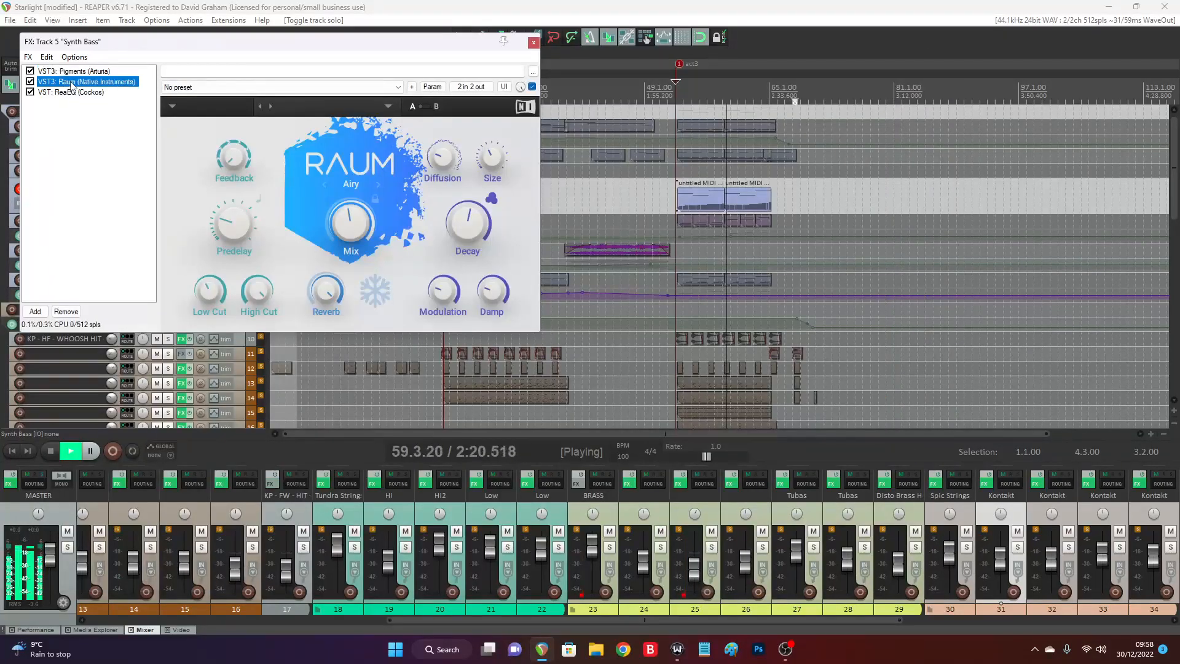
left_click(70, 93)
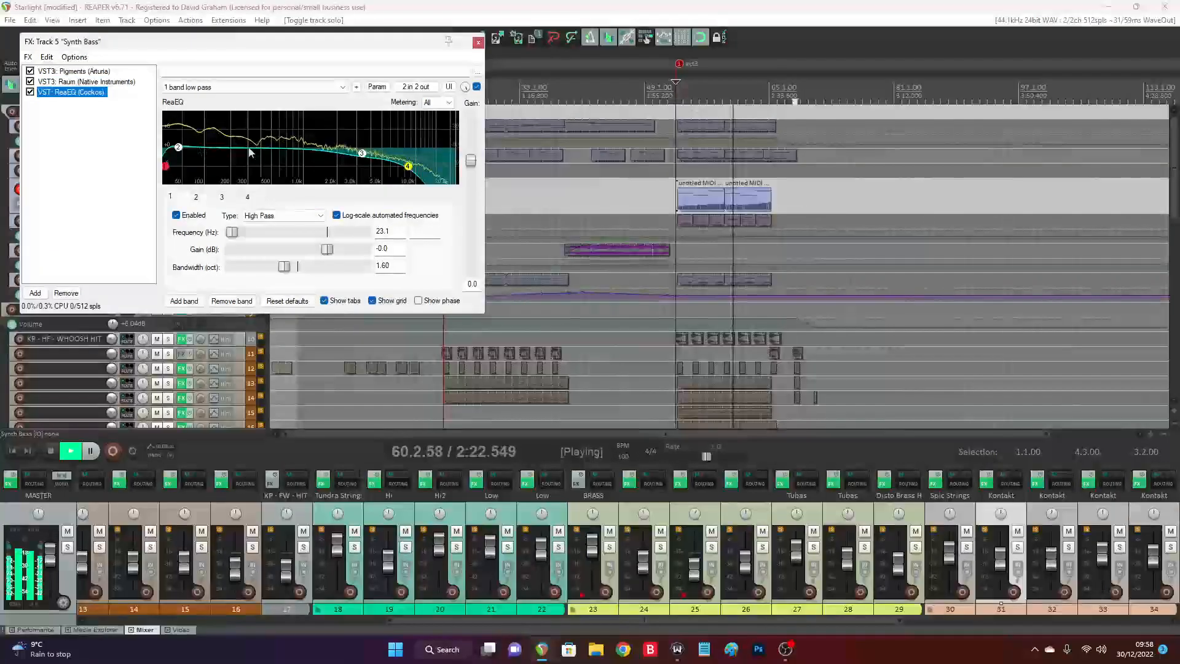
left_click(29, 92)
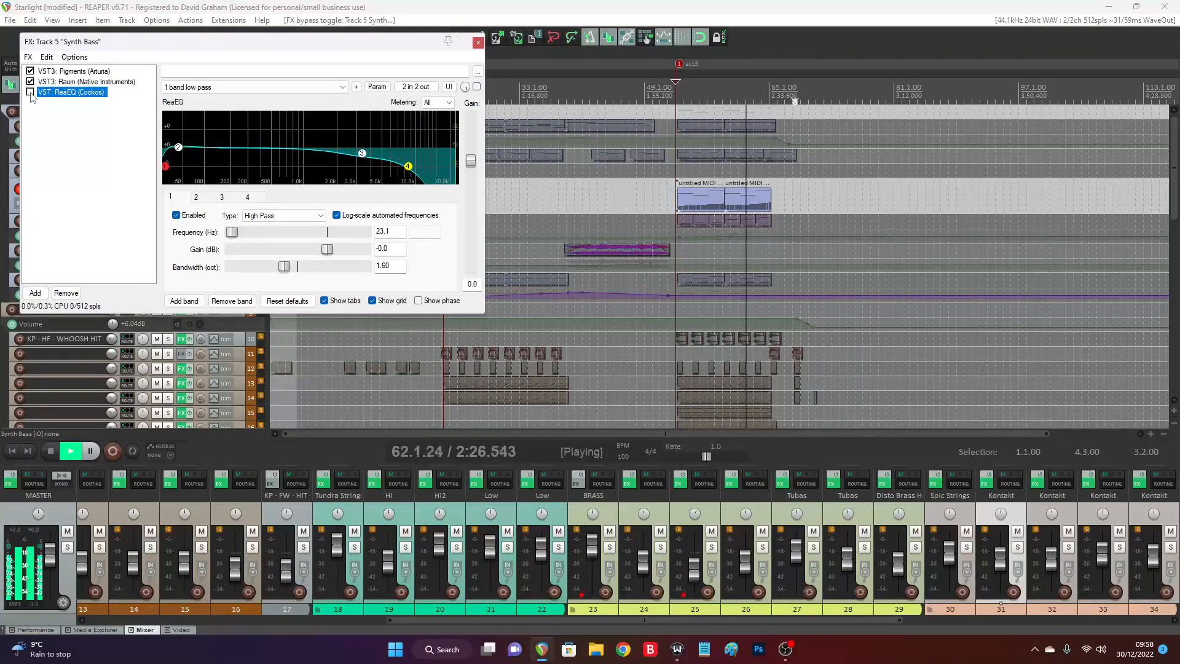
left_click(29, 92)
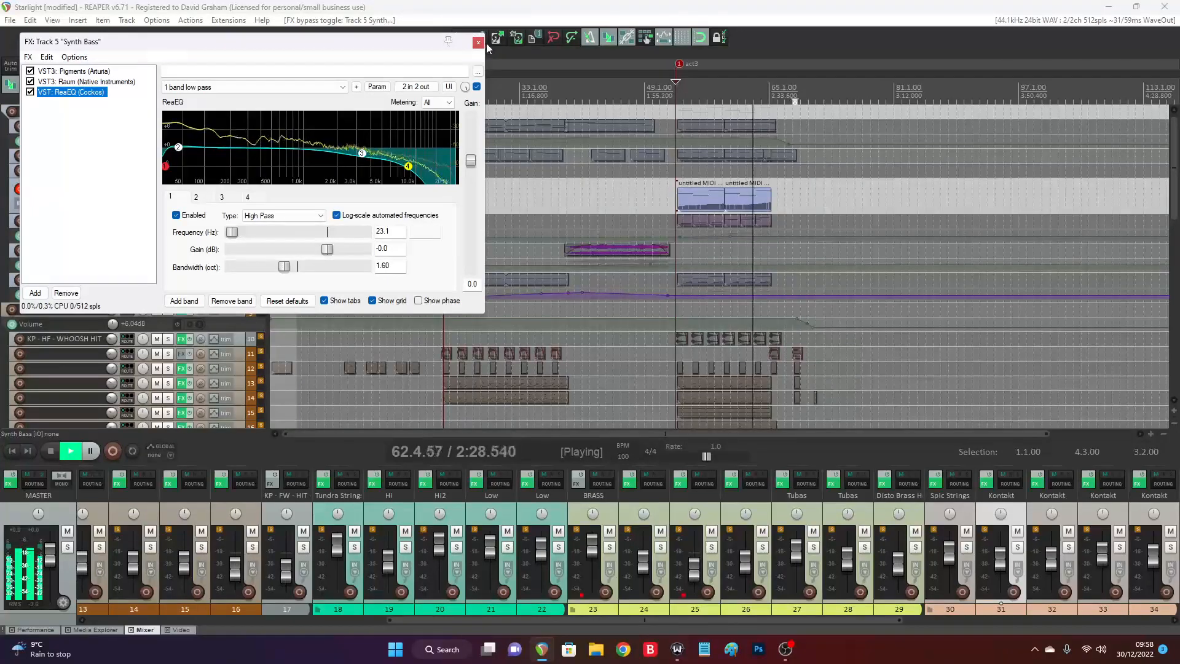
Close the Synth Bass effects chain, unsolo that track and play the whole SYNTHS folder from Act 3
left_click(478, 43)
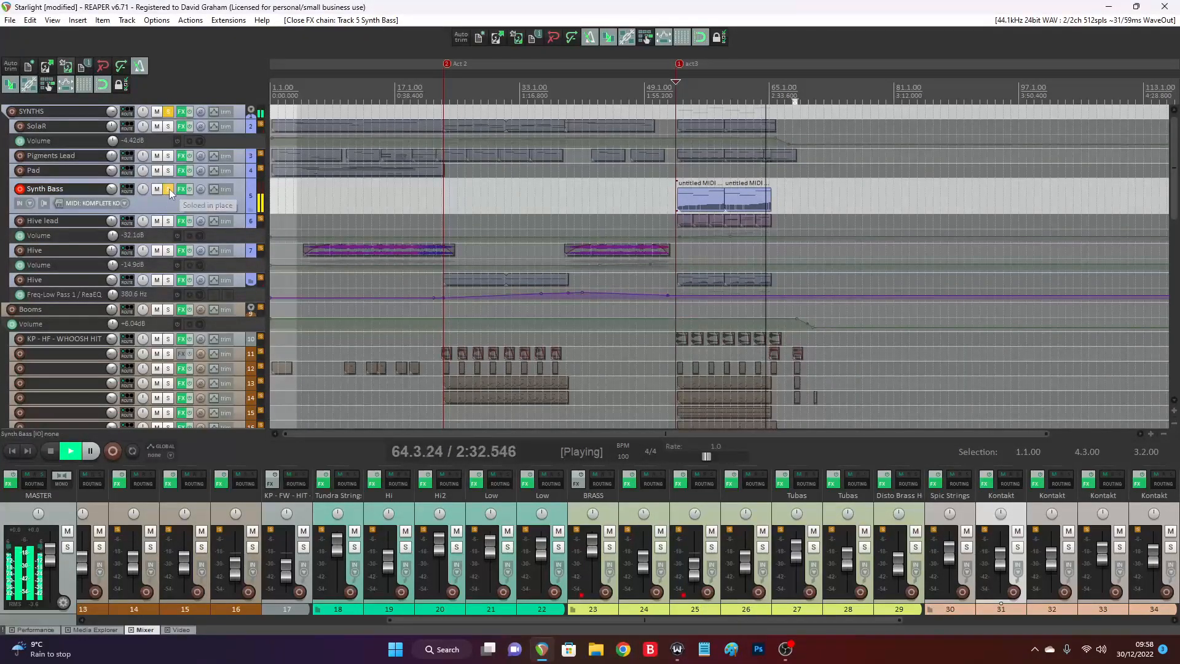
key("space")
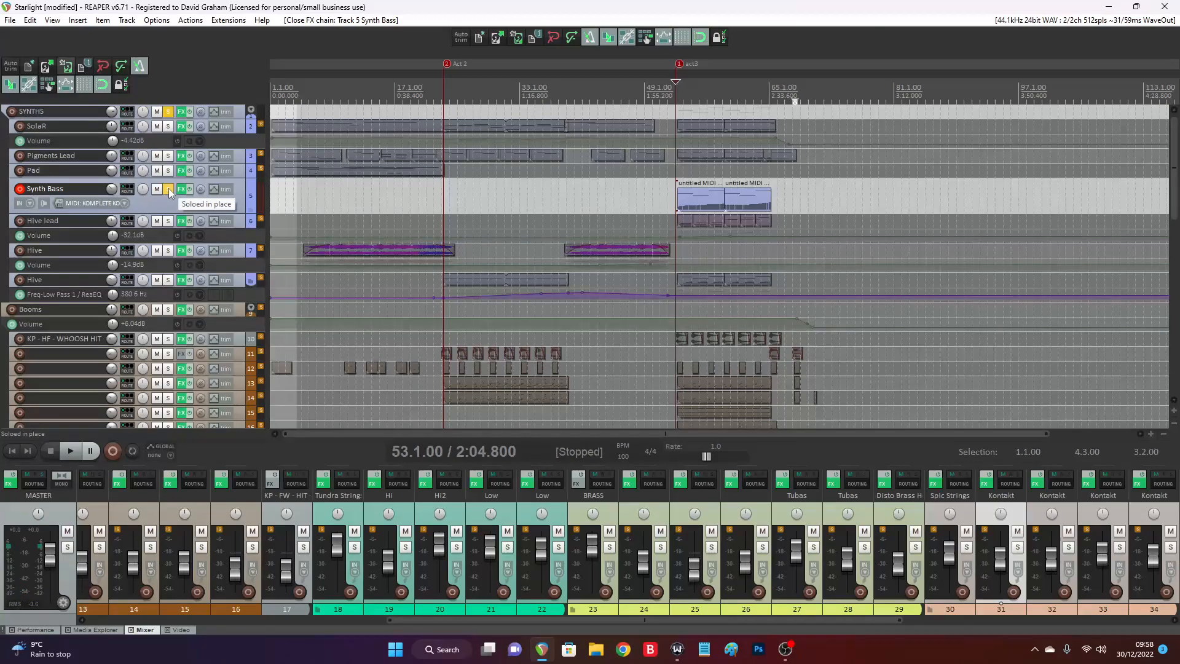
left_click(169, 188)
key("space")
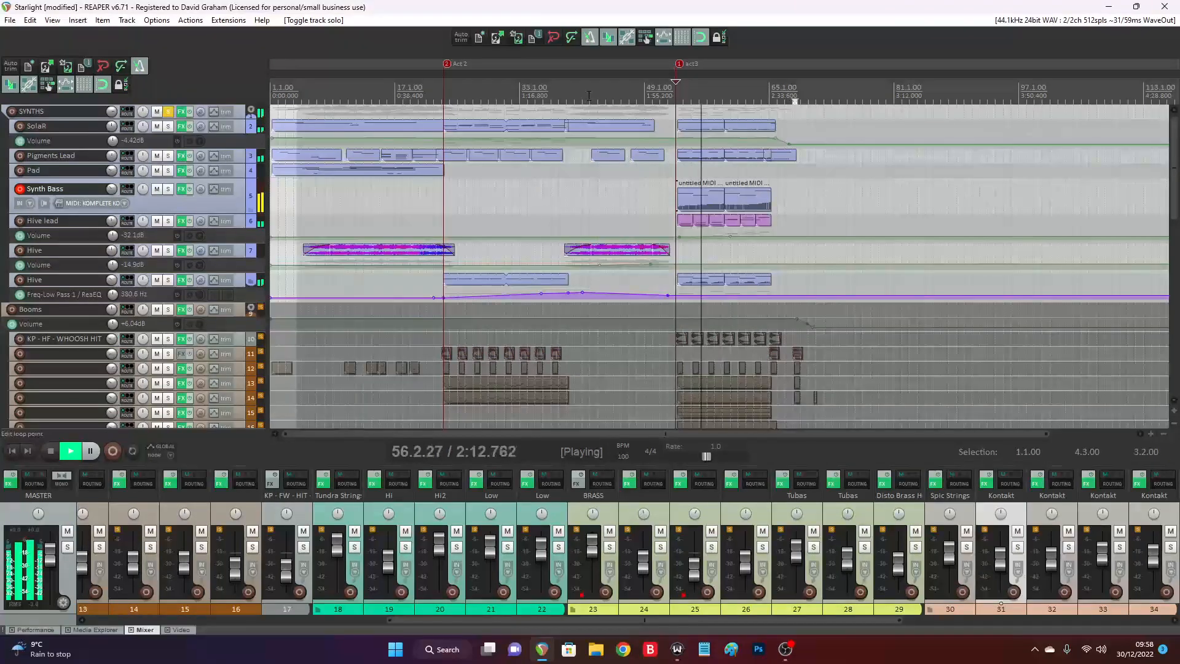
Solo the Hive track with the low-pass automation during playback, return to the full SYNTHS mix and stop playback
left_click(168, 280)
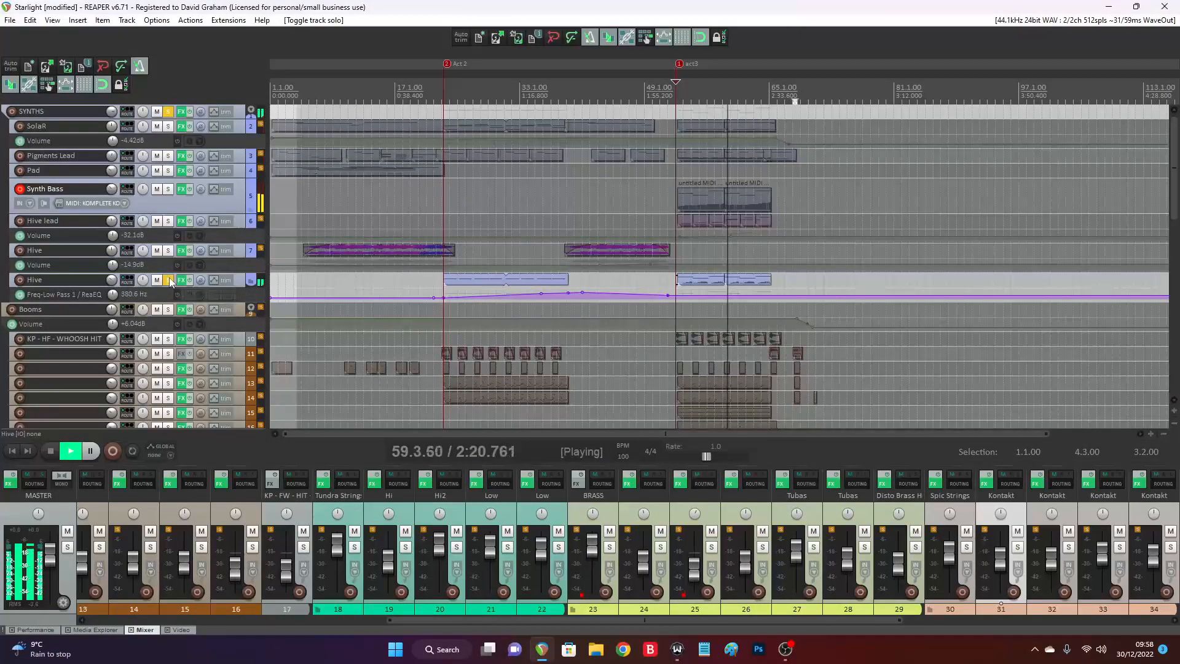
left_click(169, 280)
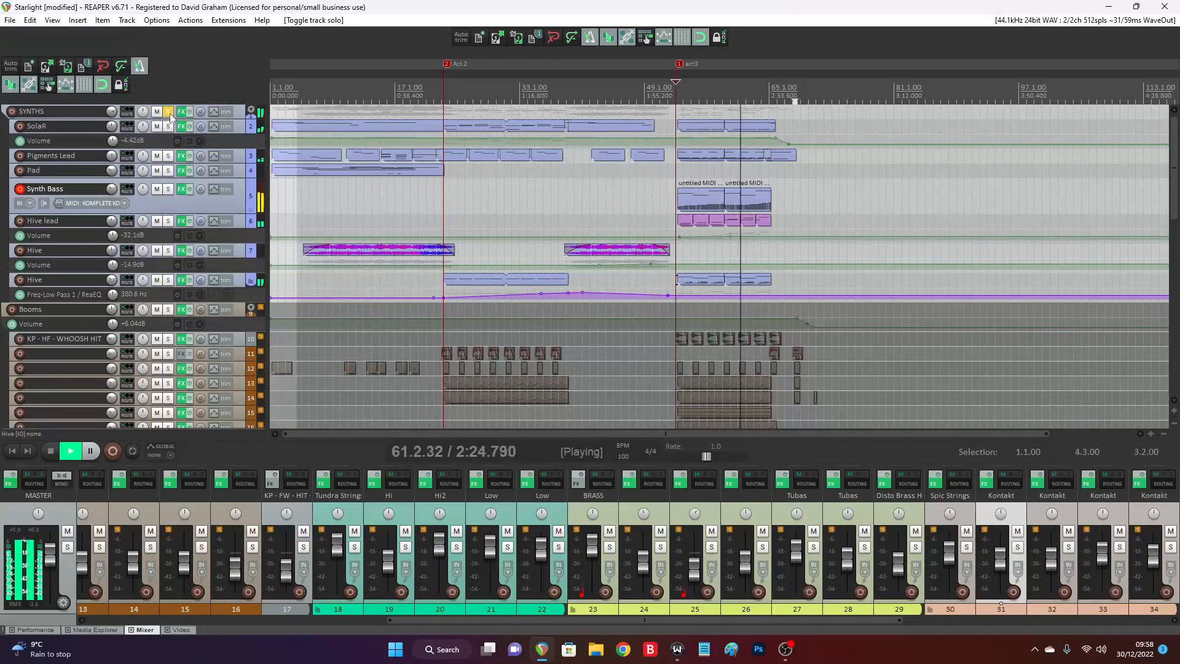
key("space")
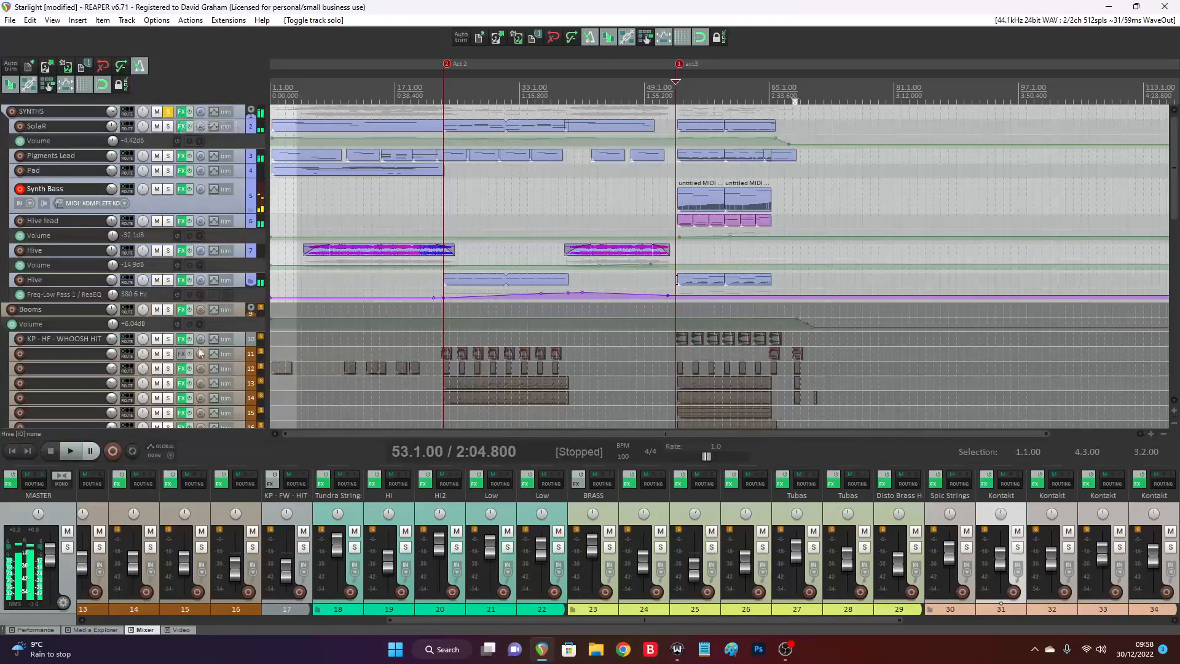
Solo the Booms folder, play from Act 3 and isolate its tracks 15 and 16, with the SYNTHS folder unsoloed
left_click(169, 310)
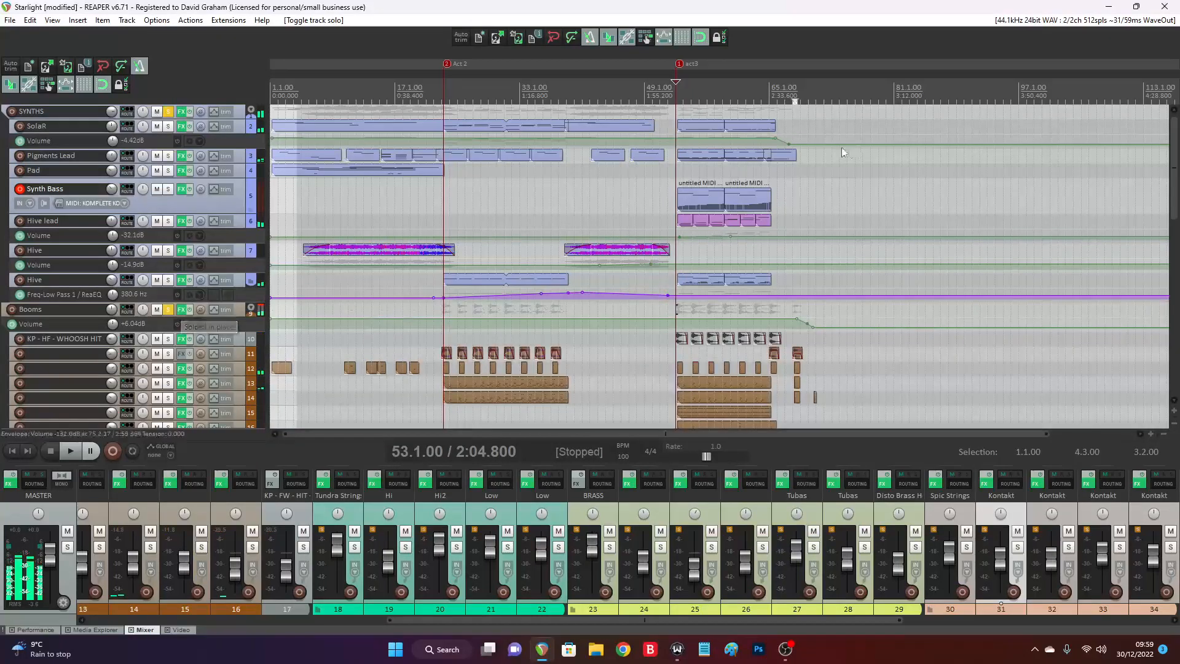
key("space")
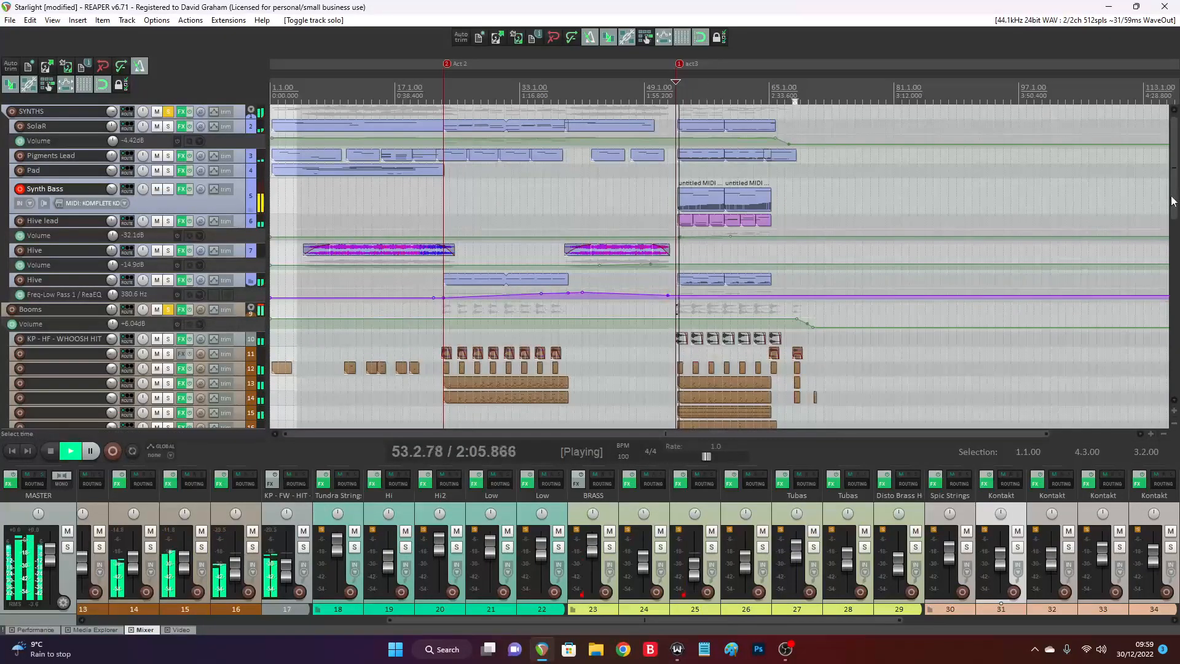
scroll(724, 302, "down", 3)
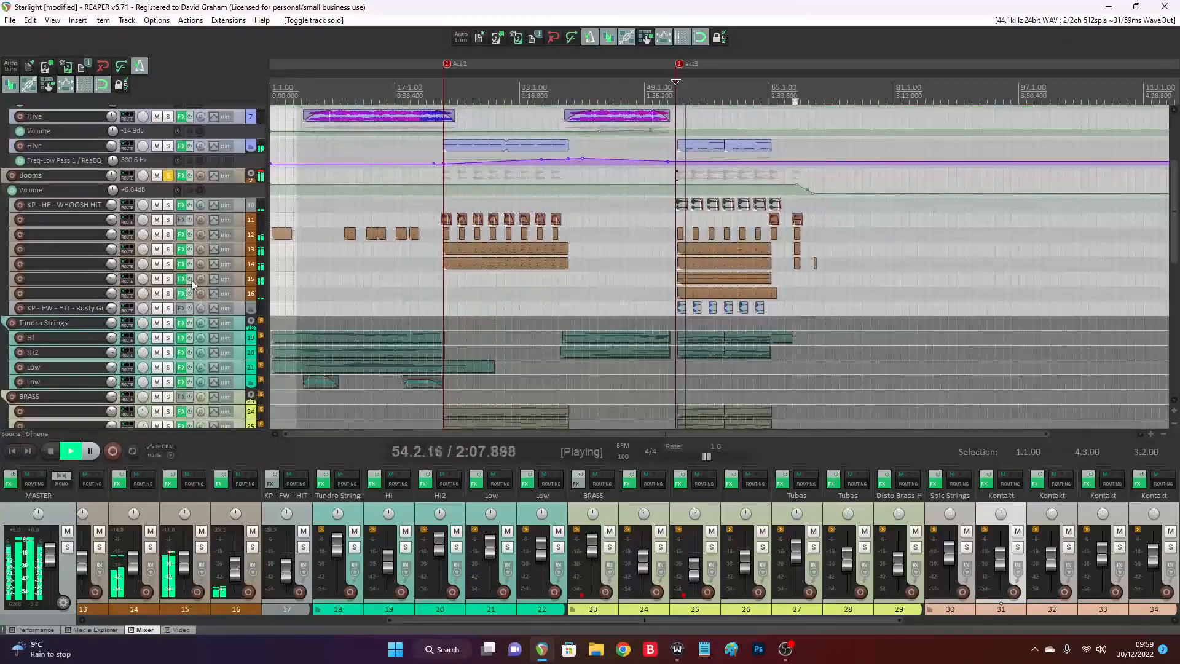
left_click(168, 279)
left_click(167, 293)
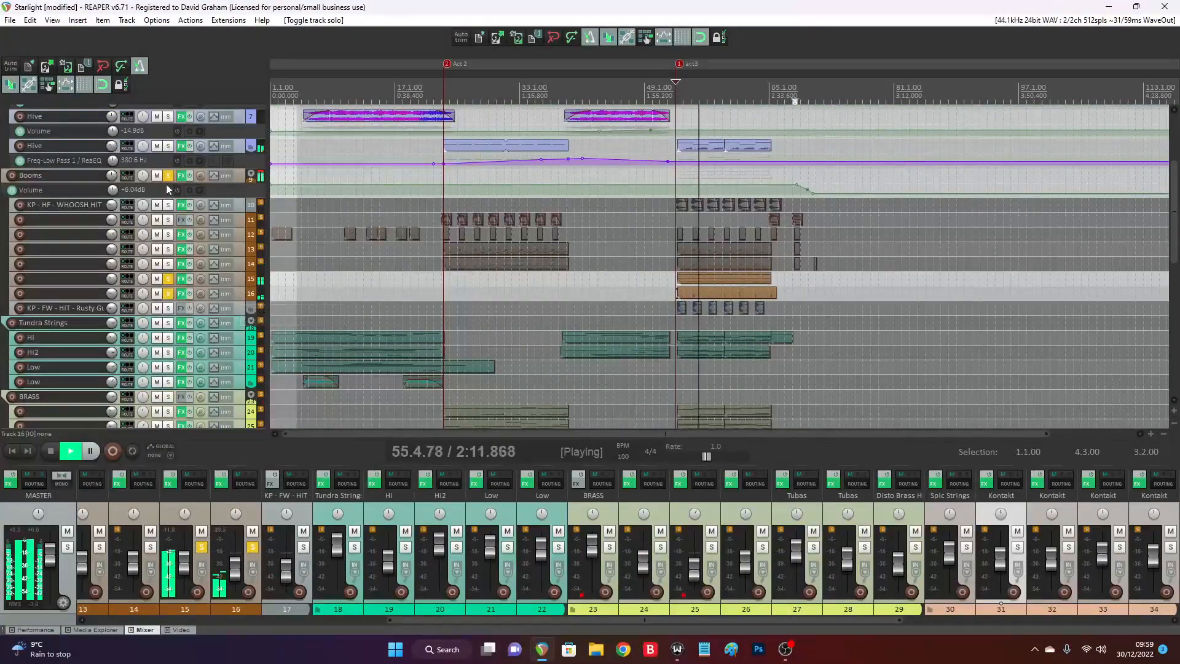
scroll(169, 277, "up", 5)
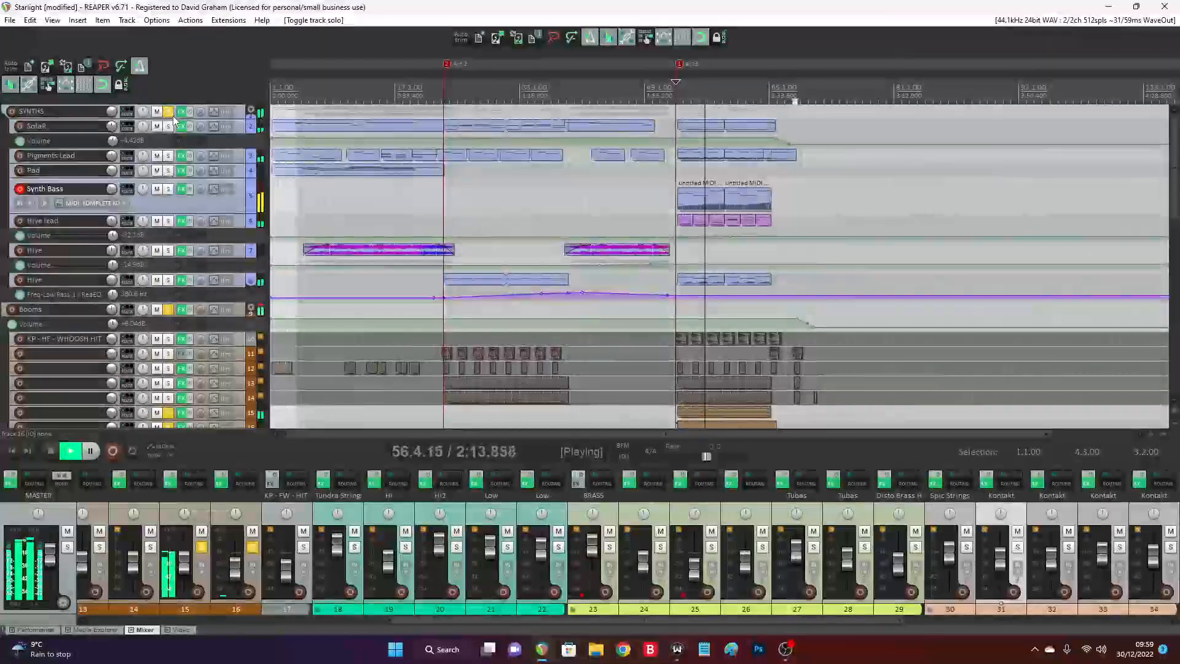
left_click(168, 111)
left_click(169, 113)
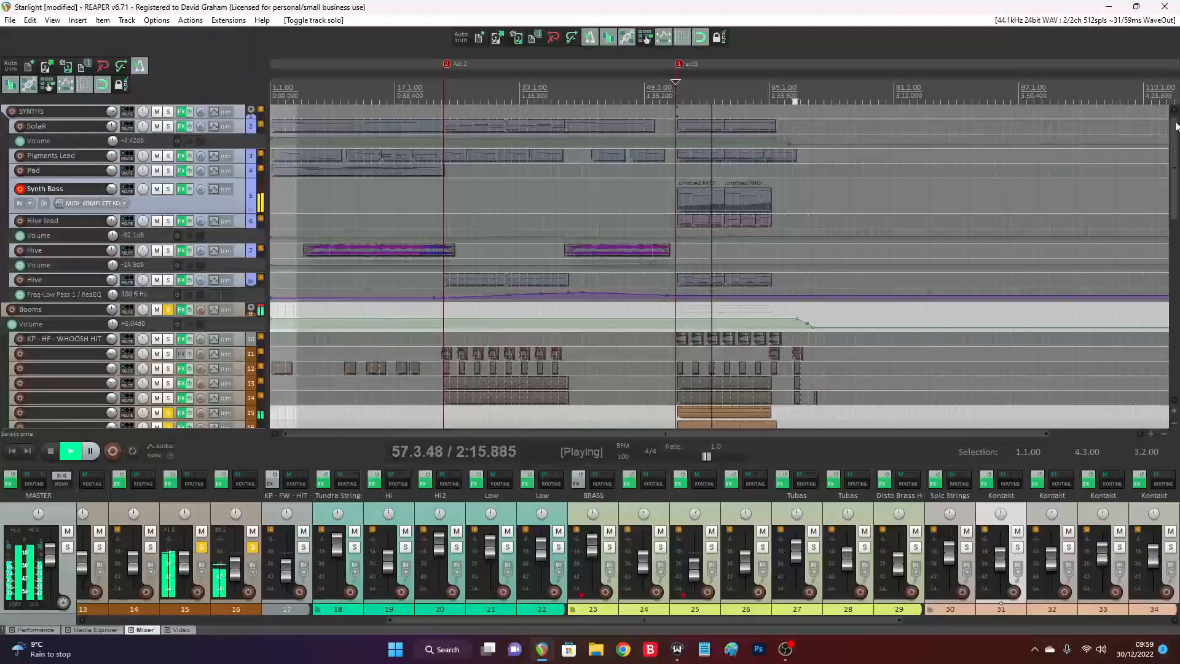
Audition Booms tracks 15 and 16, switching the solo on track 15 off and on to compare them
left_click_drag(1177, 171, 1168, 271)
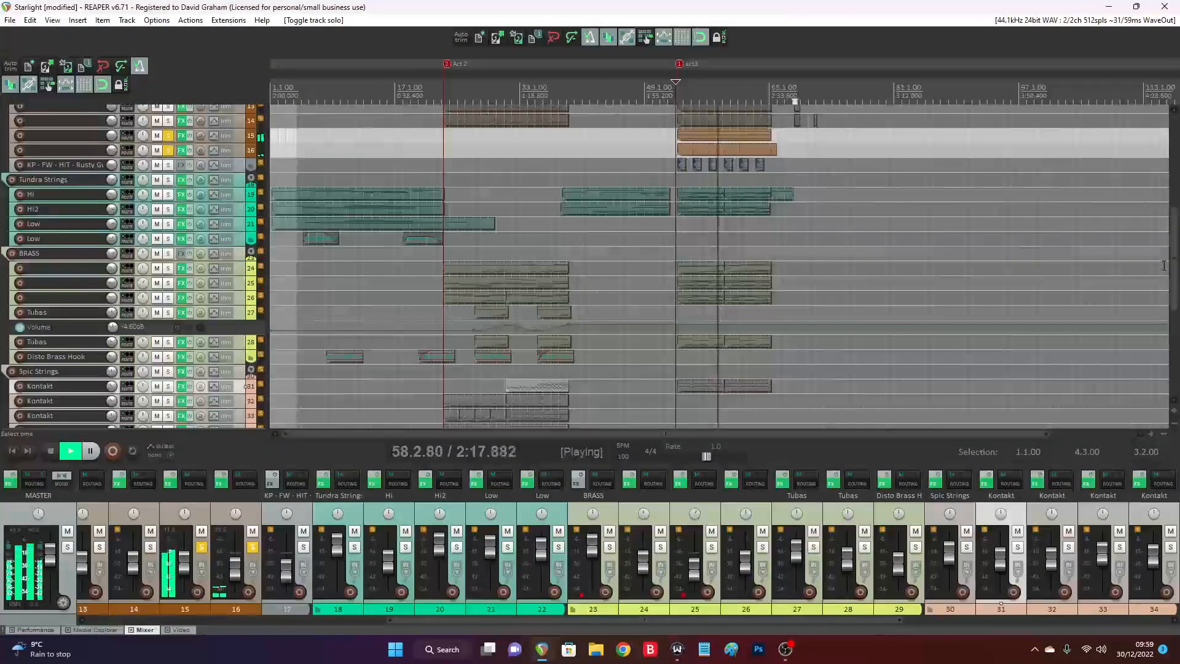
scroll(296, 285, "up", 5)
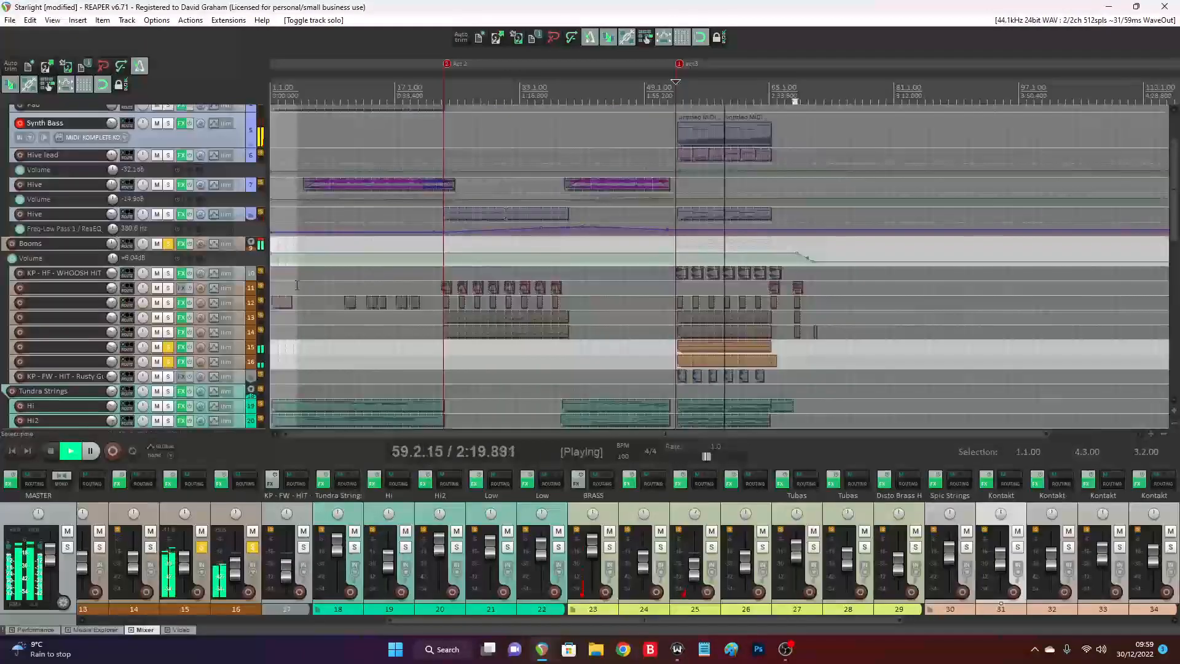
left_click(169, 349)
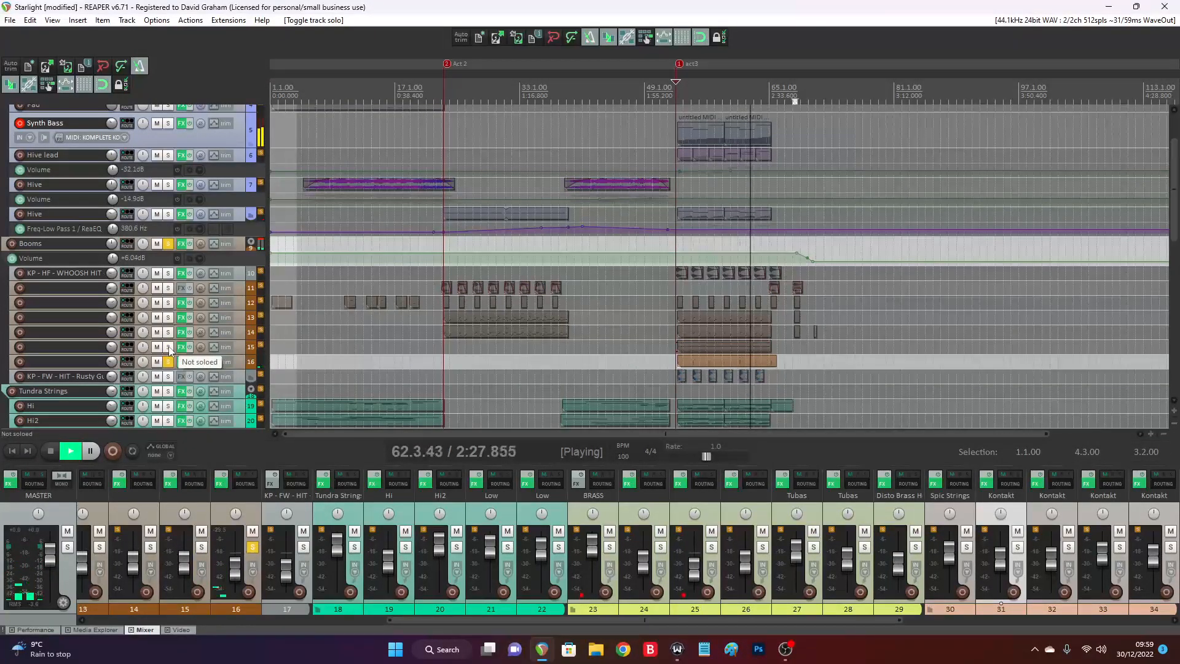
left_click(170, 348)
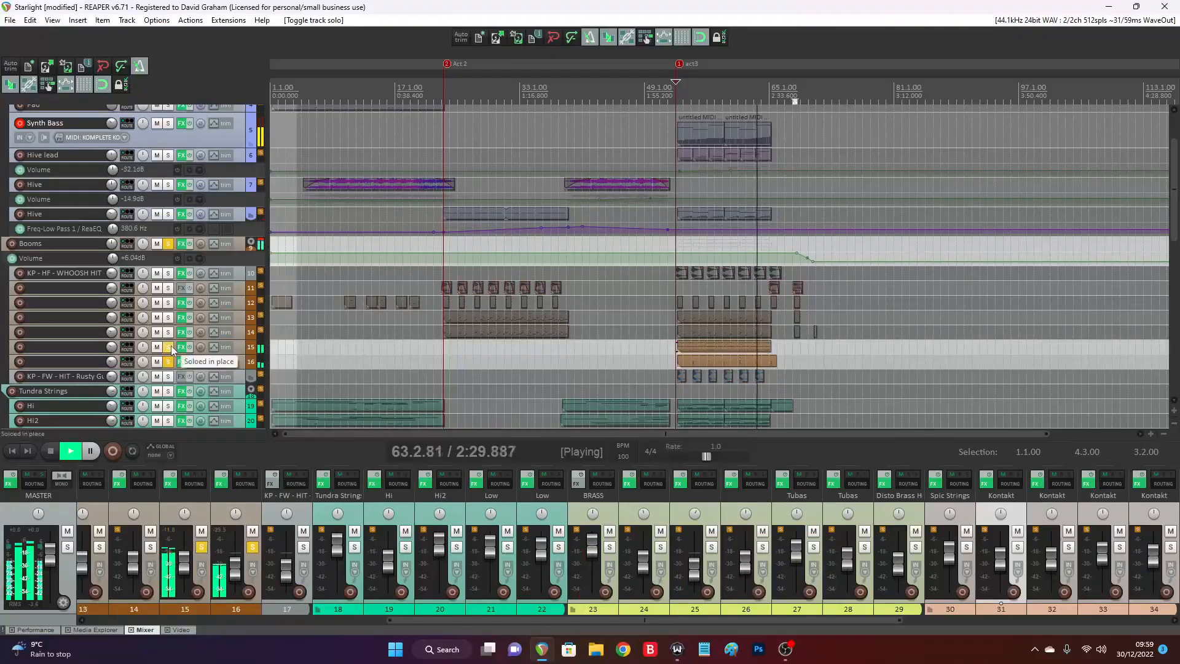
Solo the Booms folder exclusively, listen to it again from Act 3 and unsolo it
left_click(169, 245, "ctrl+alt")
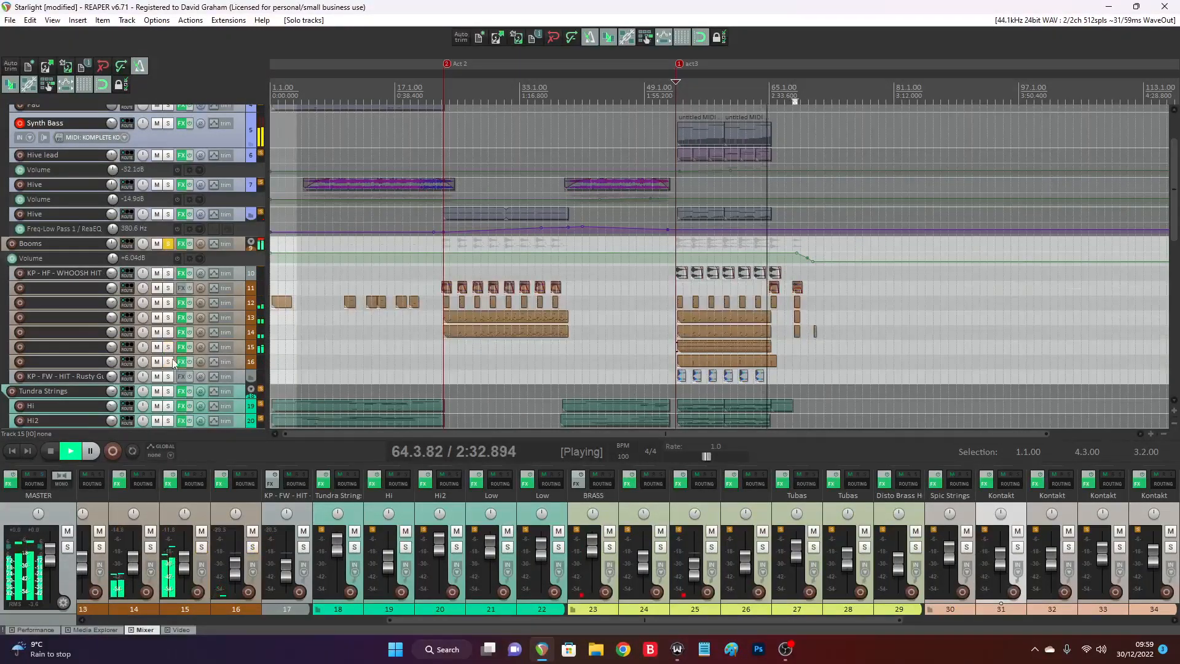
left_click(678, 92)
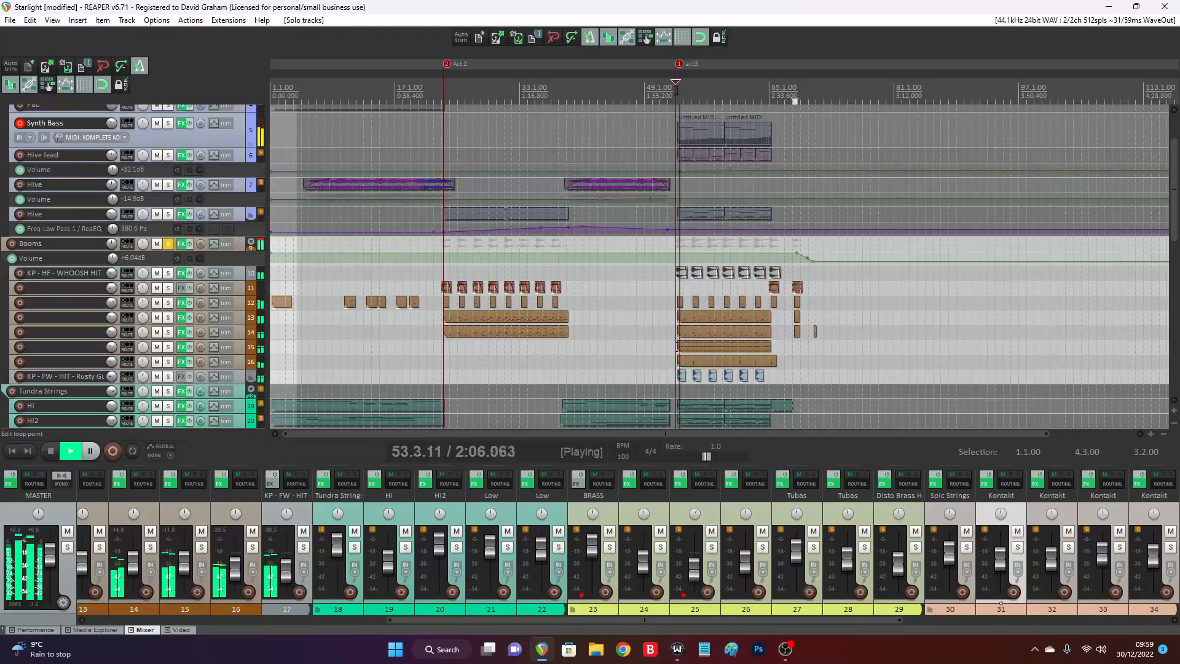
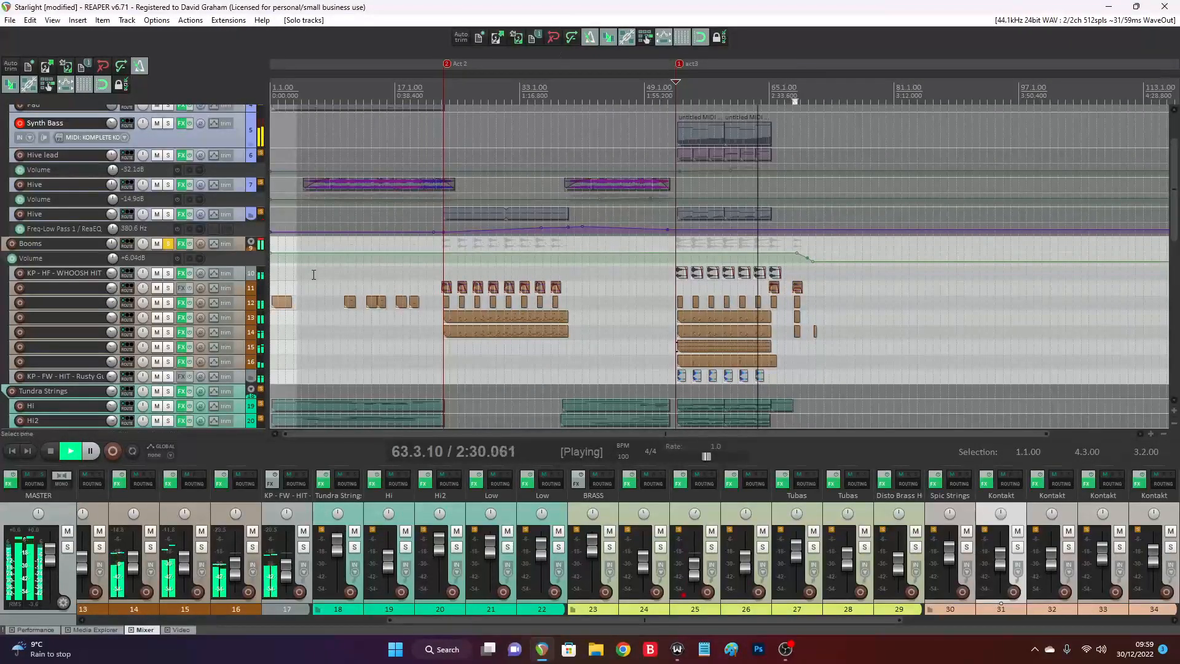
left_click(169, 244)
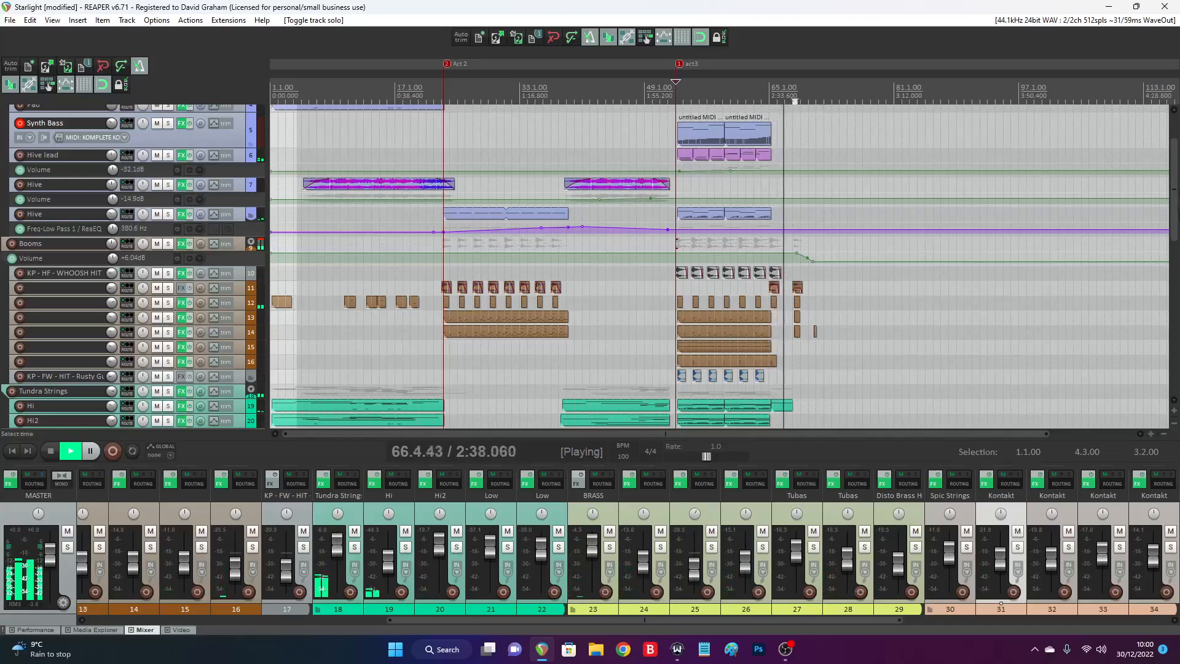
Solo the Tundra Strings folder, audition it from the Act 3 marker and stop playback
scroll(215, 289, "down", 5)
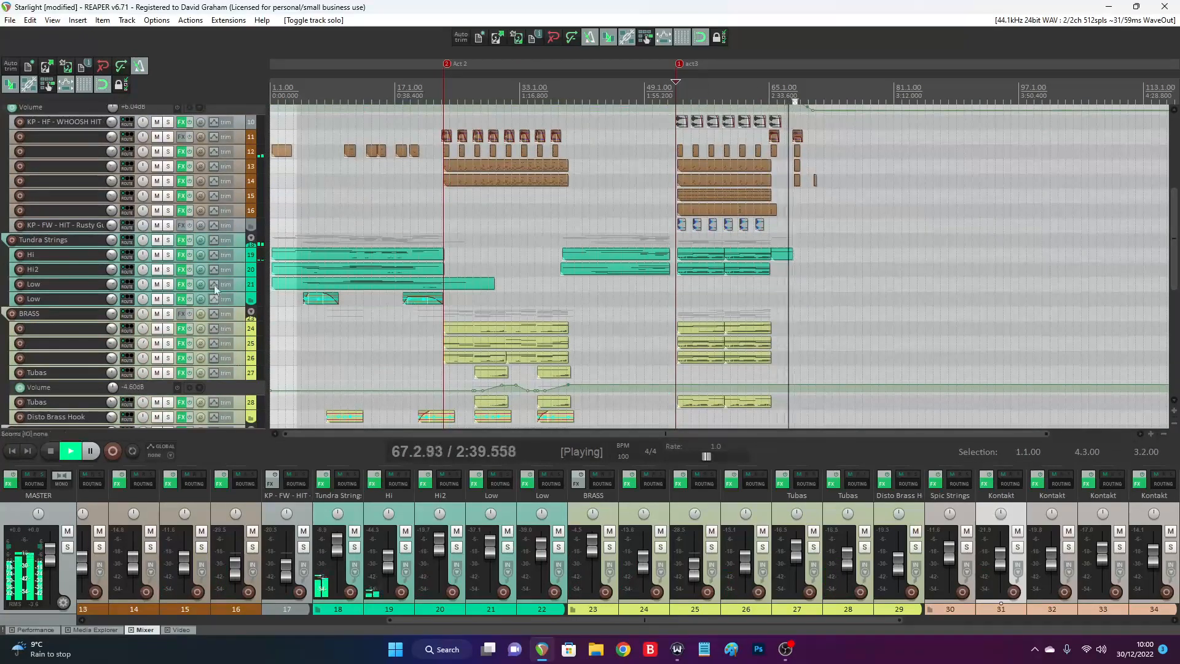
left_click(168, 240)
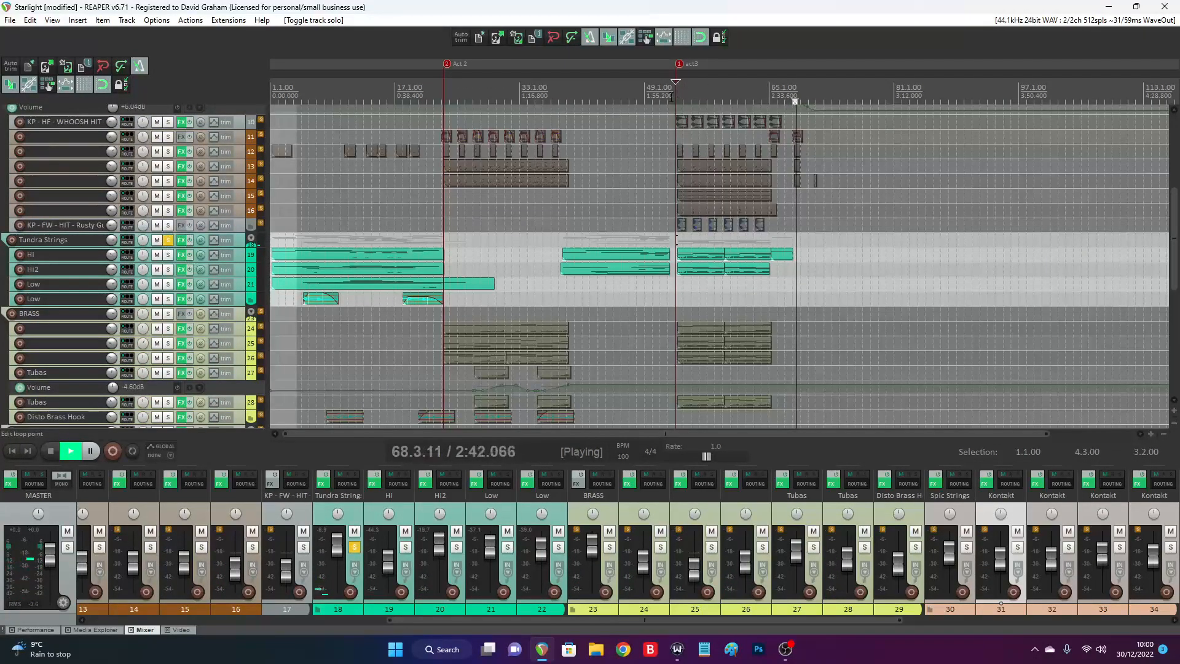
left_click(666, 77)
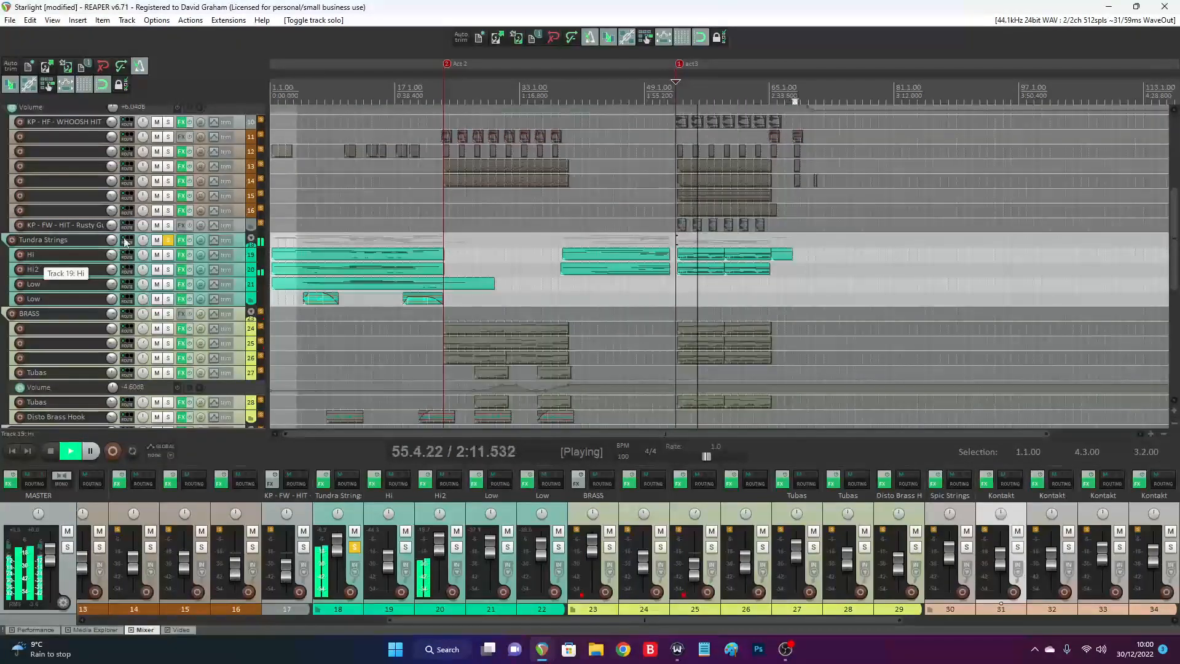
key("space")
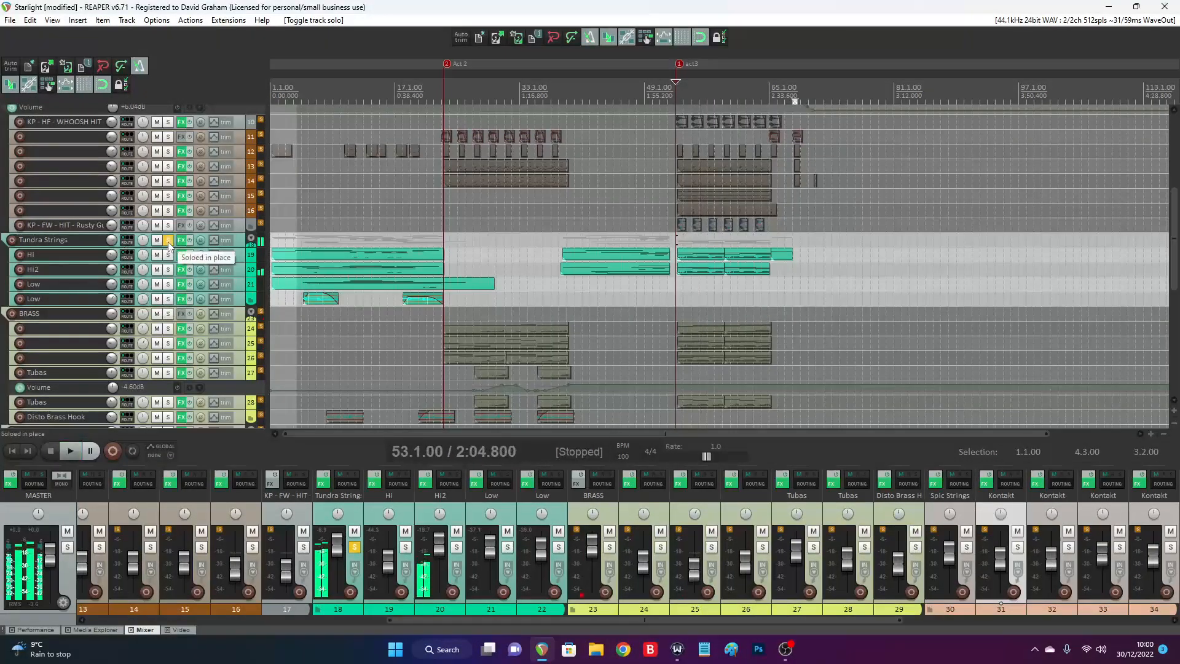
Review the notes and mod wheel curve of the Hi track's first Act 3 item, and unsolo Tundra Strings
double_click(695, 252)
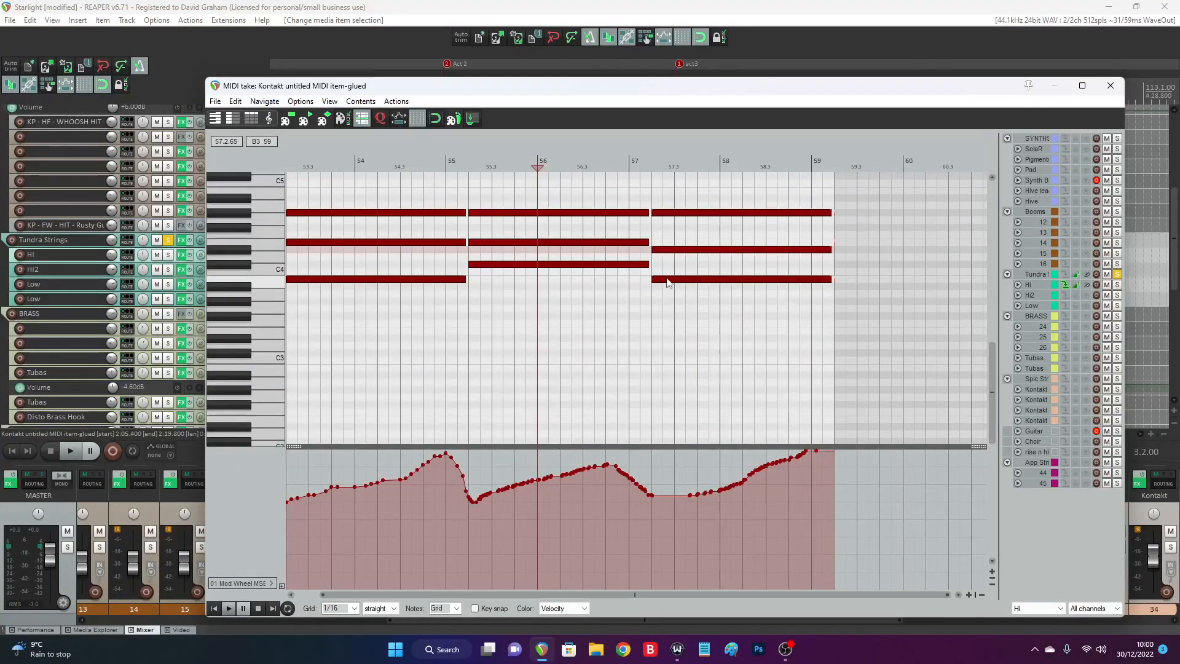
left_click(1113, 87)
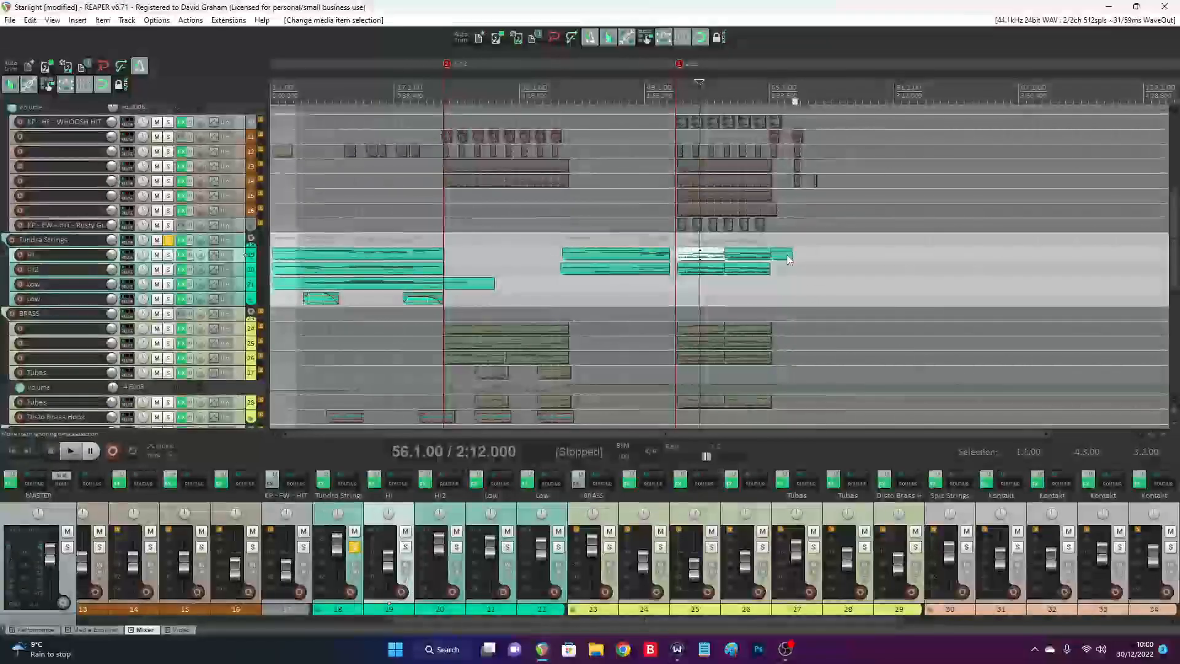
left_click(168, 241)
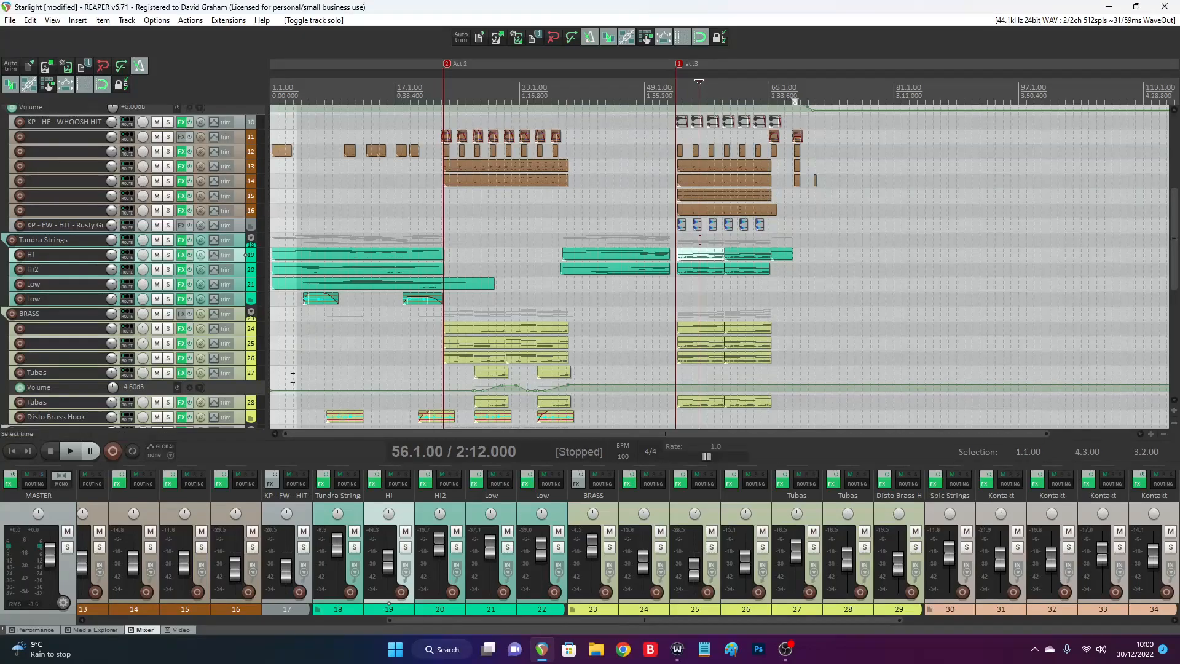
Solo the BRASS folder and play it from the Act 3 marker
left_click(168, 314)
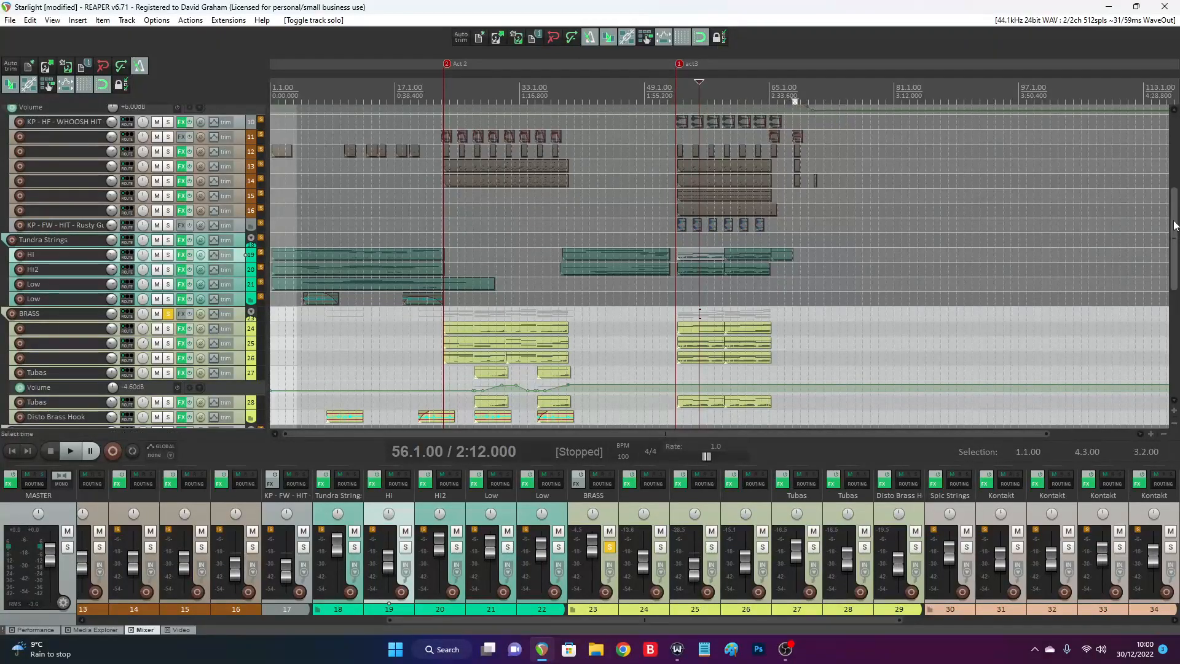
left_click_drag(1176, 225, 1176, 254)
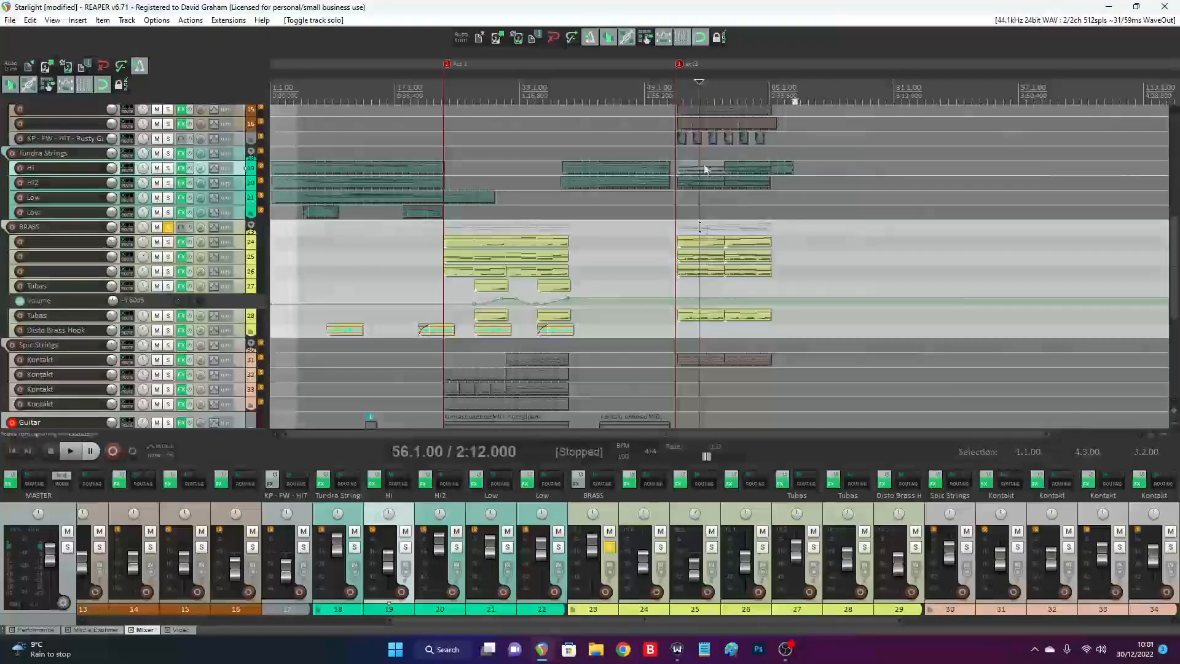
key("space")
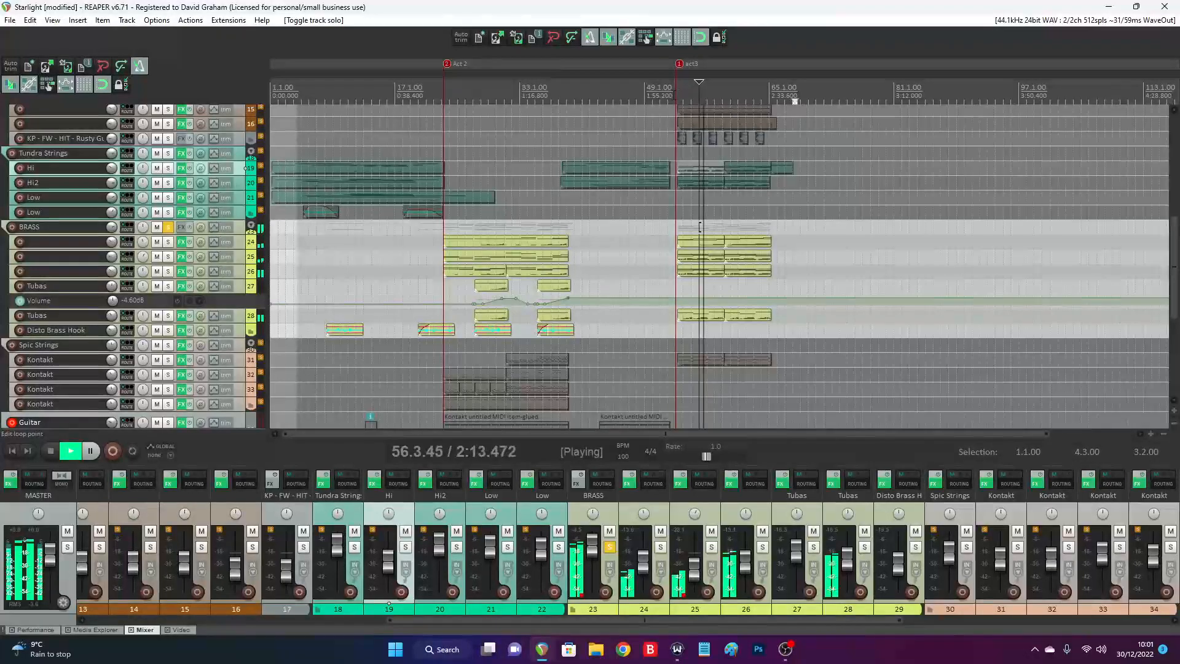
key("1")
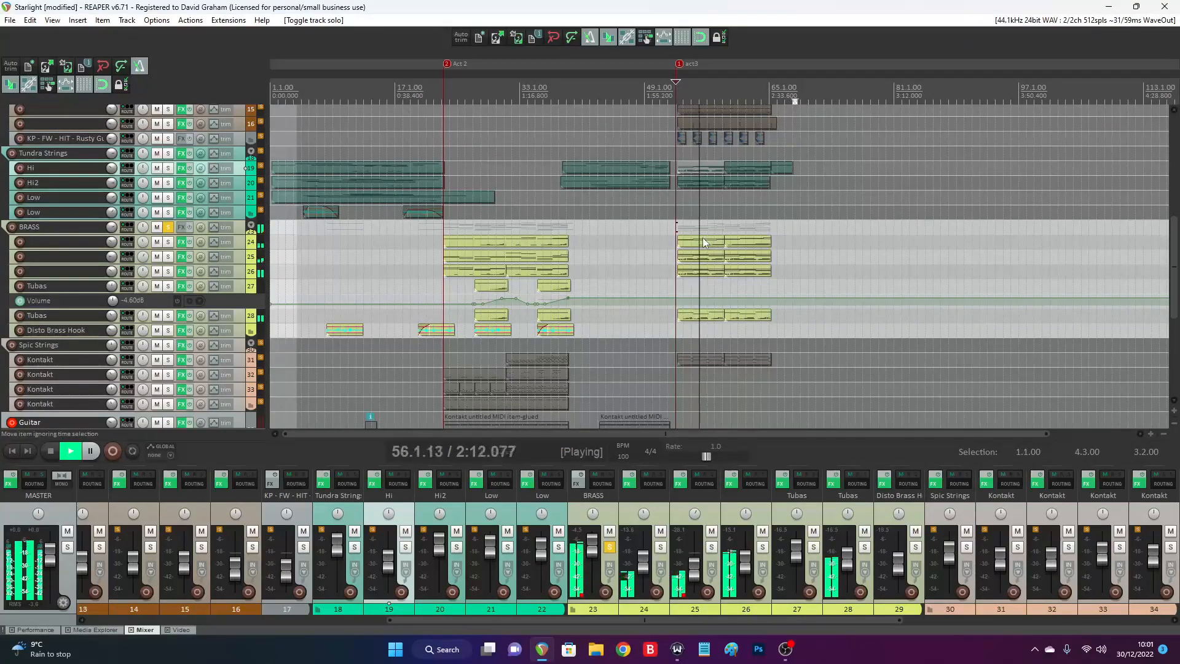
Examine the notes and mod wheel curves of BRASS track 25's first Act 3 item and track 24's second one
double_click(704, 253)
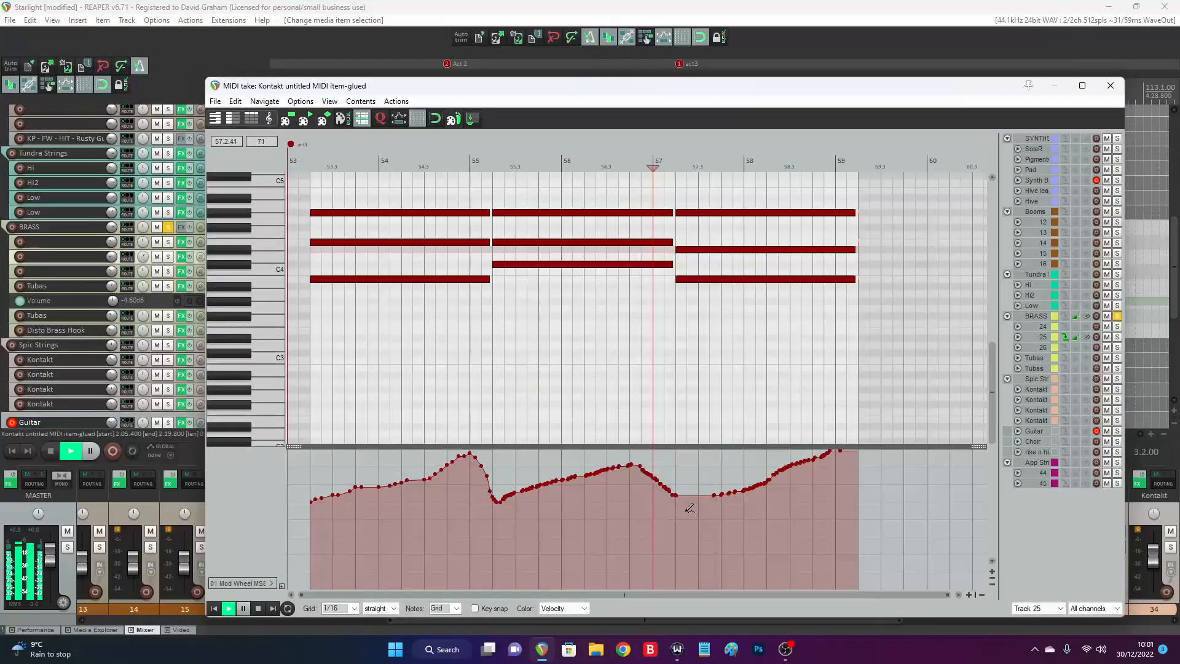
left_click(1111, 85)
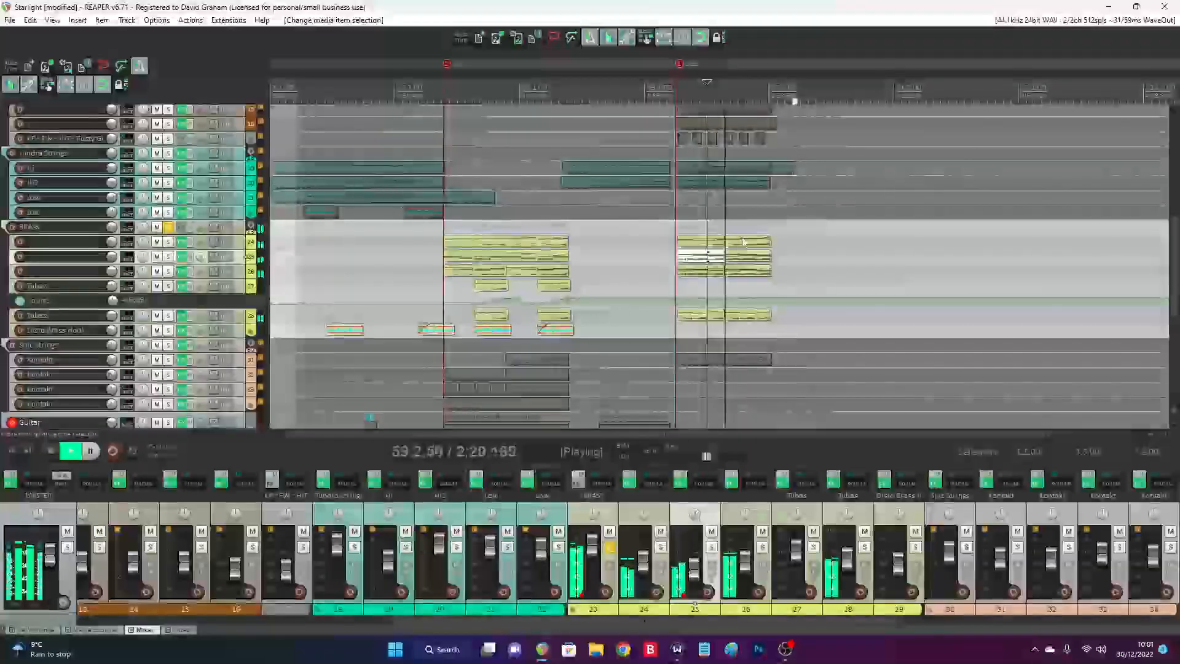
left_click(744, 240)
double_click(744, 240)
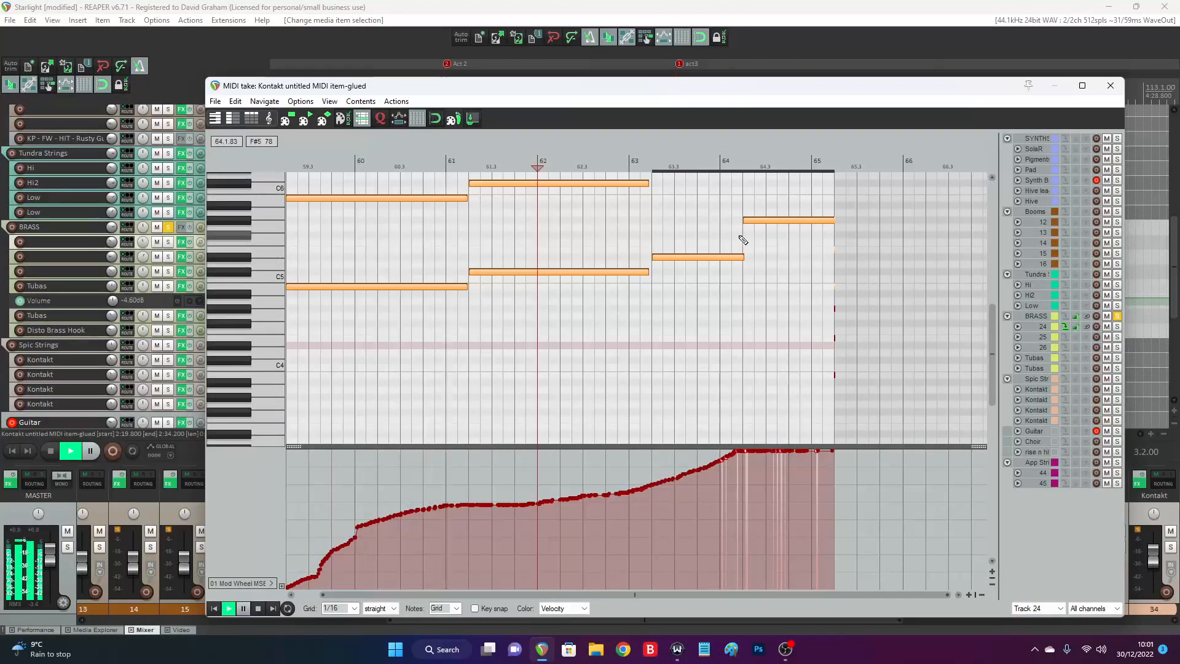
left_click_drag(994, 364, 989, 336)
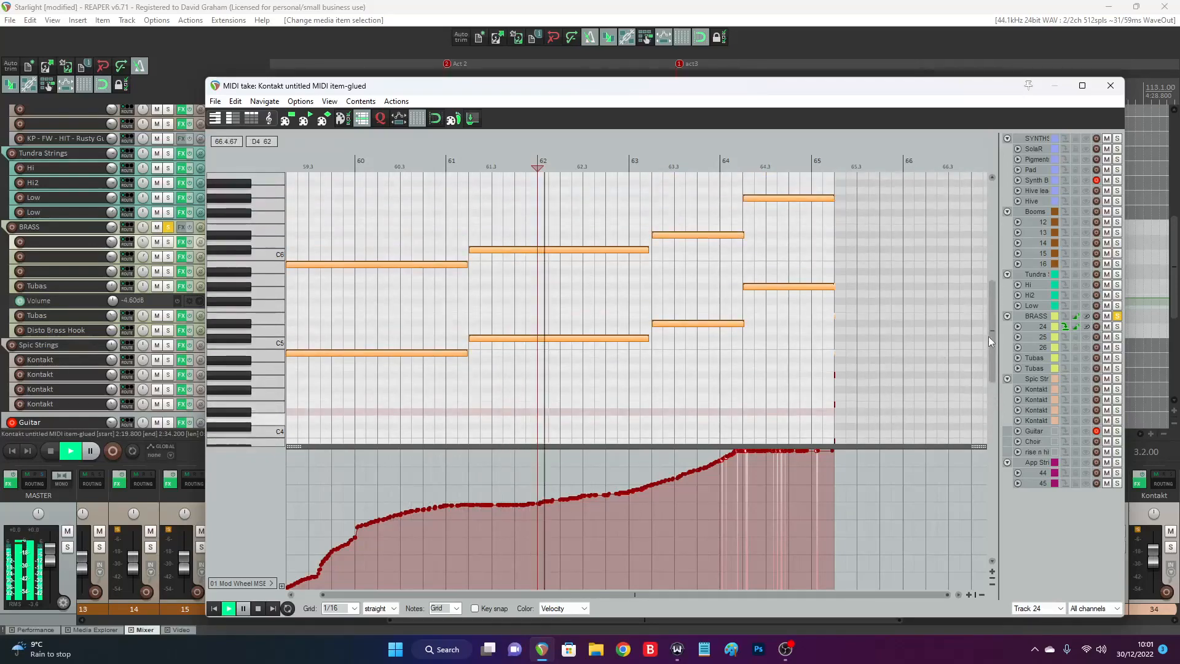
Close the MIDI editor, then audition the soloed lower Tubas track, solo track 24 in BRASS and stop playback
left_click(1111, 86)
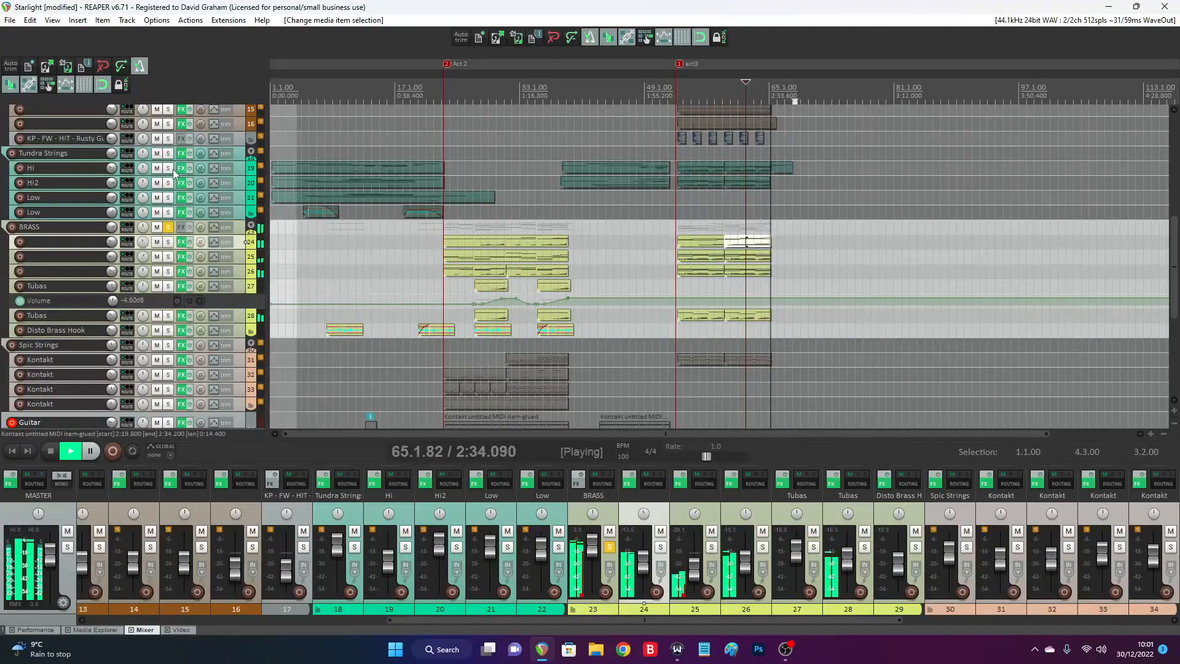
left_click(168, 317)
key("space")
key("space")
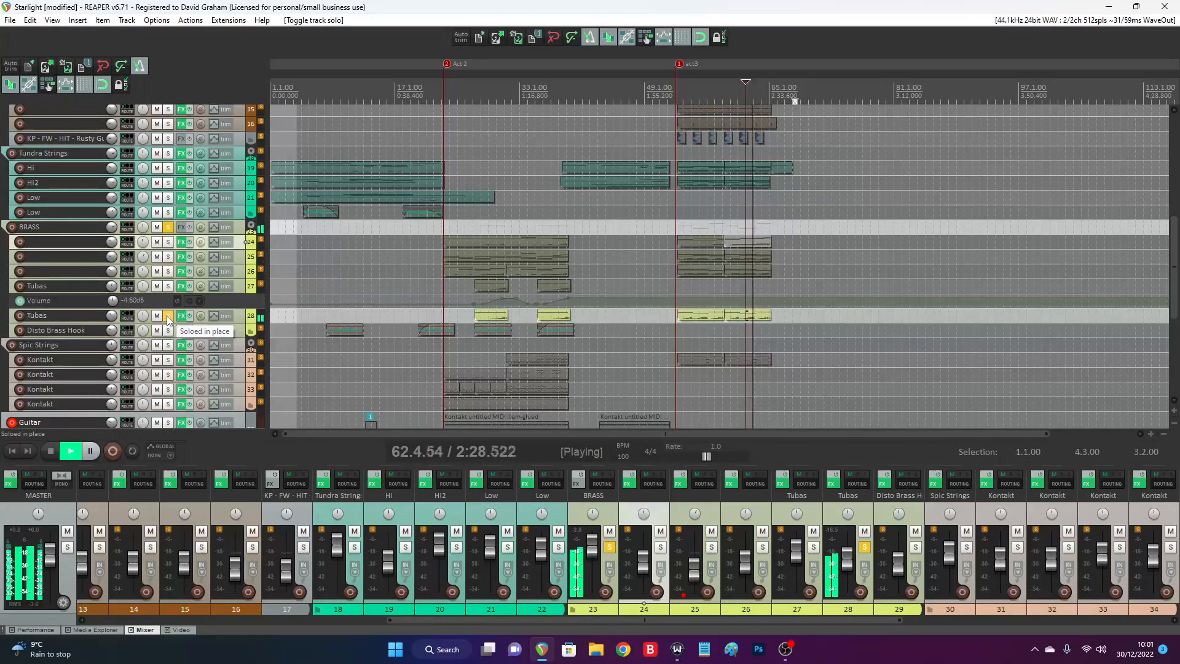
left_click(168, 241)
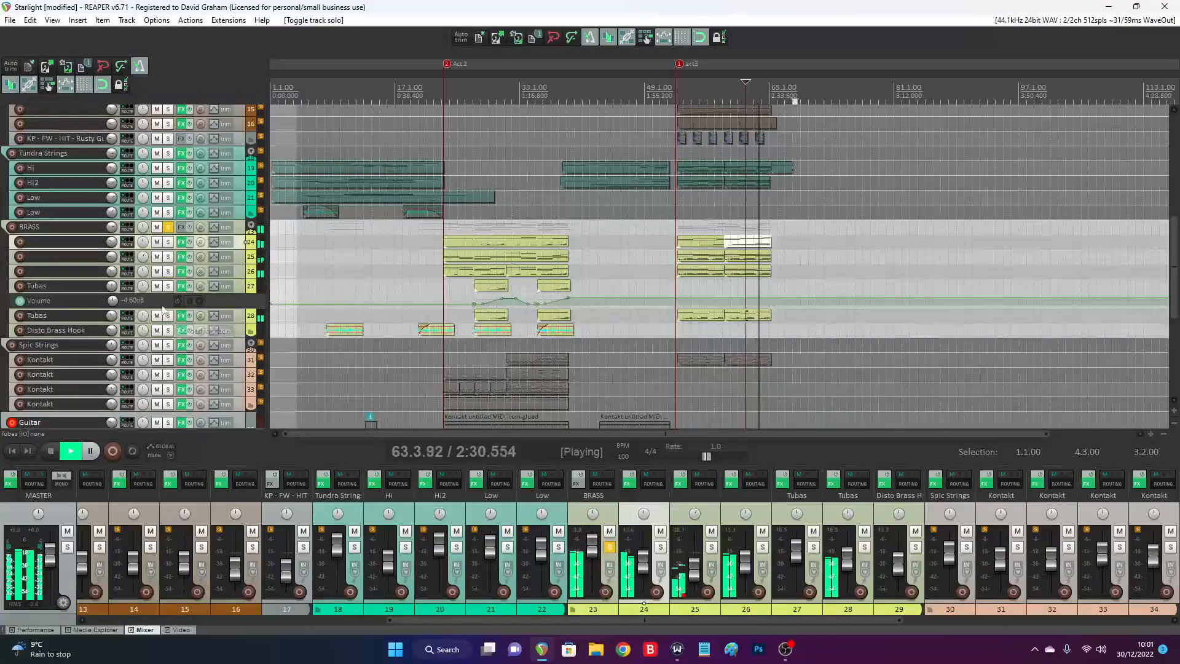
key("space")
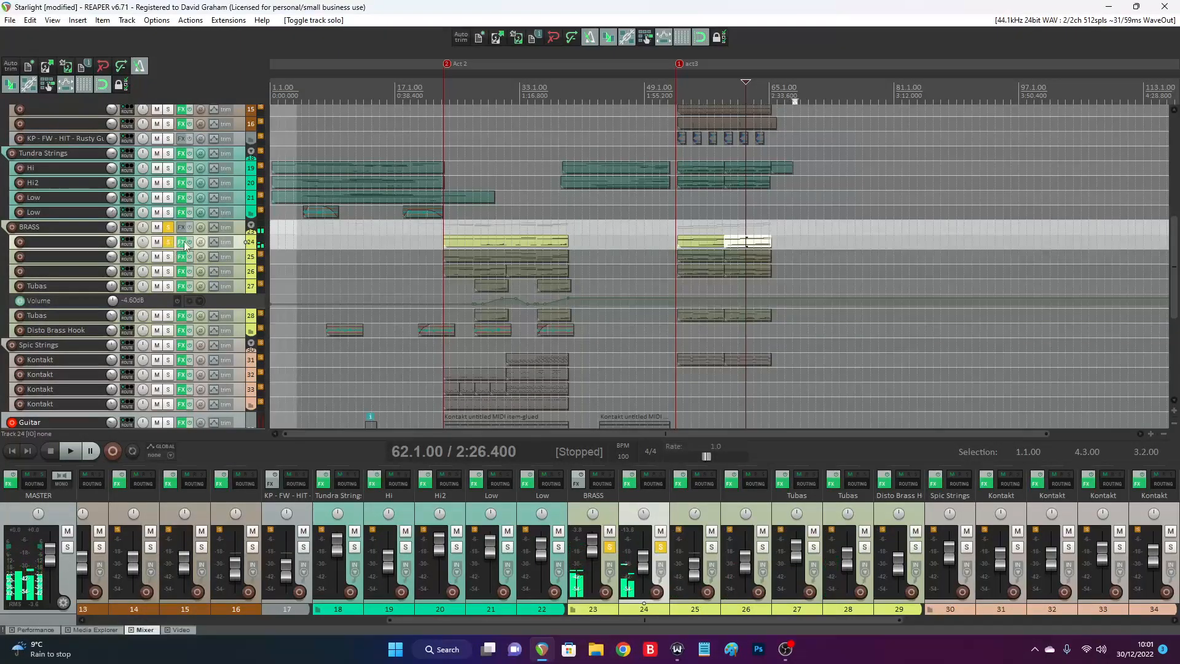
Review the instruments in the effects chains of BRASS tracks 24, 25 and 26, and clear the BRASS solos
left_click(183, 242)
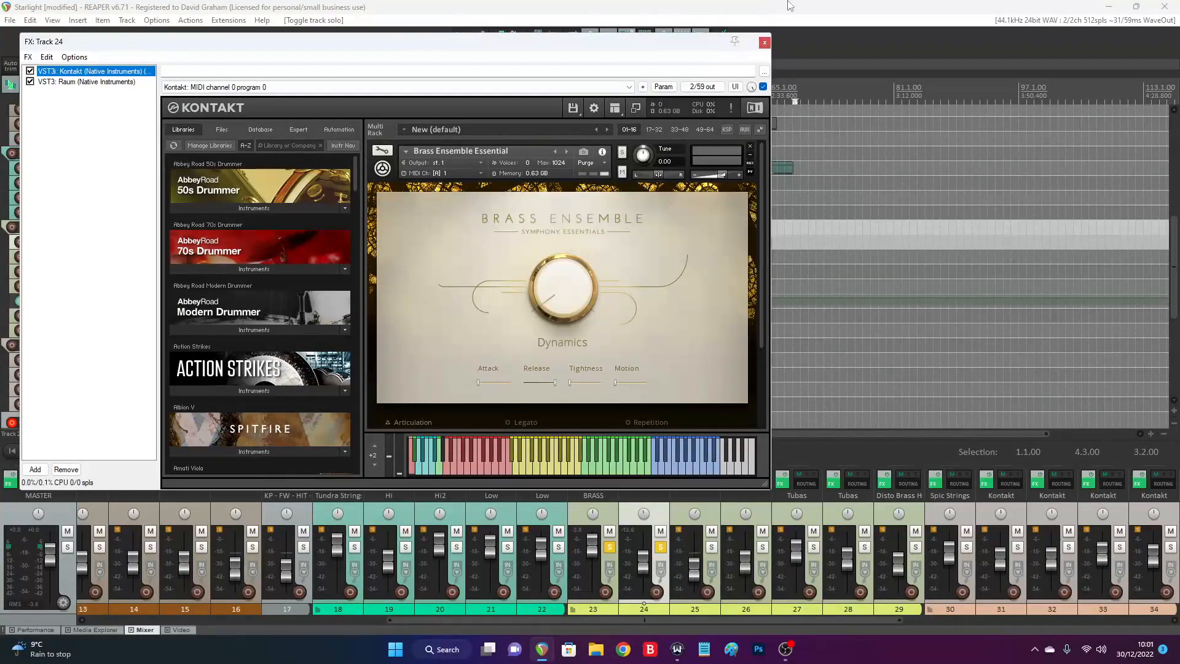
left_click(766, 43)
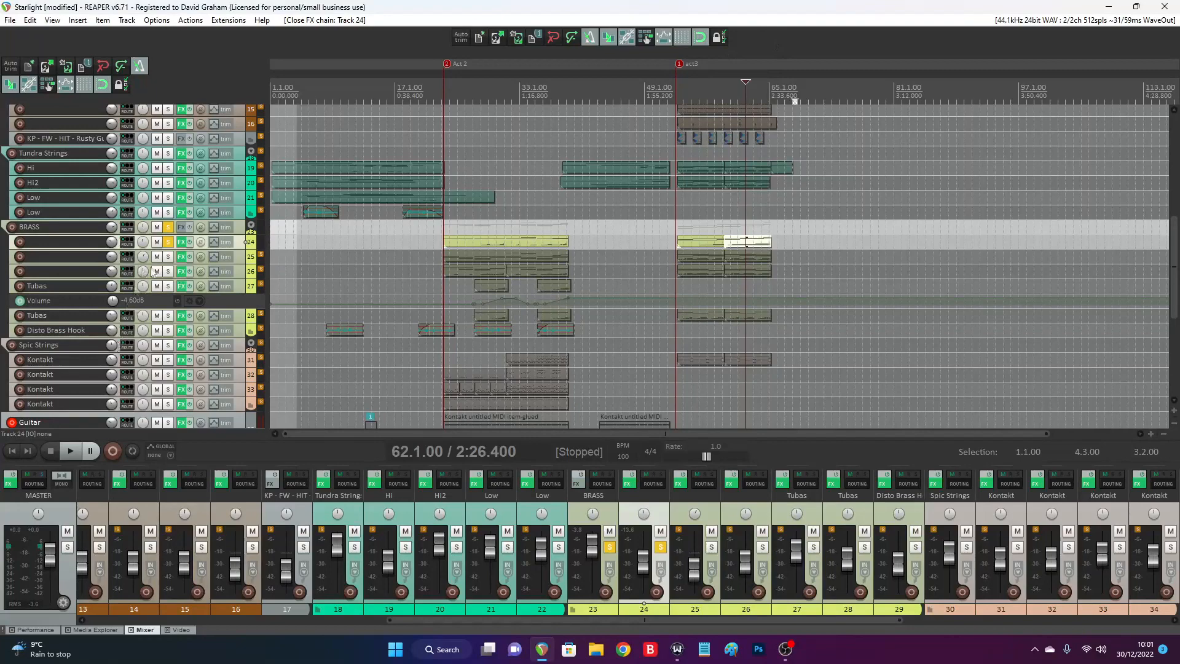
left_click(182, 256)
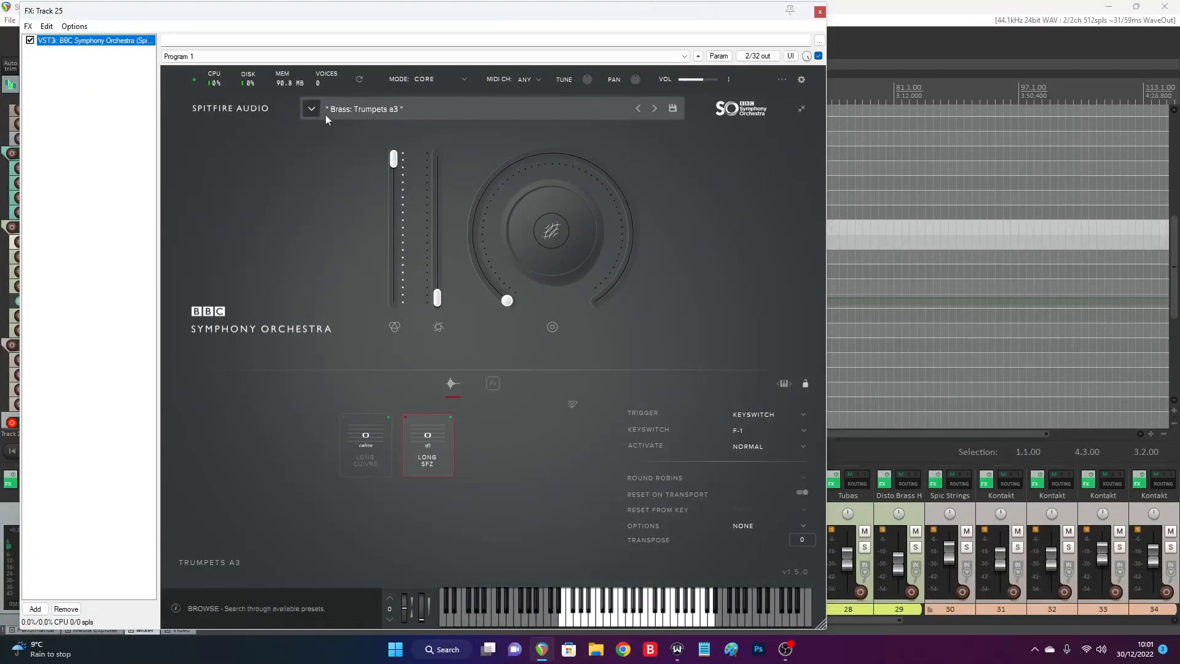
left_click(820, 11)
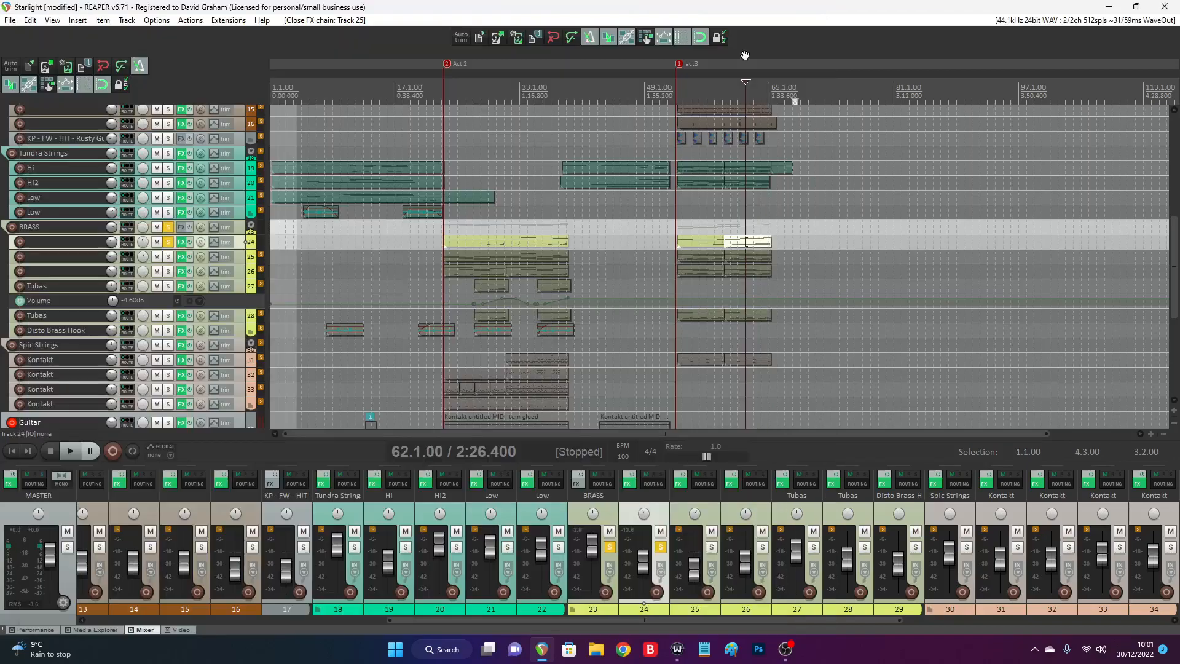
left_click(182, 258)
left_click(819, 11)
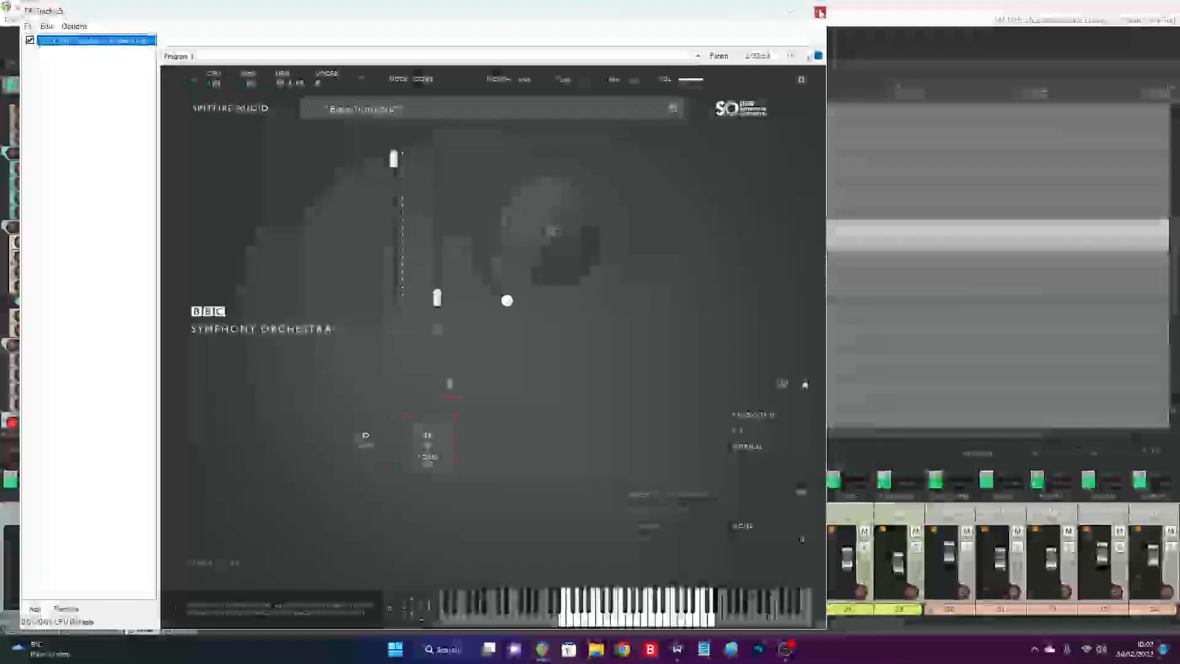
left_click(181, 271)
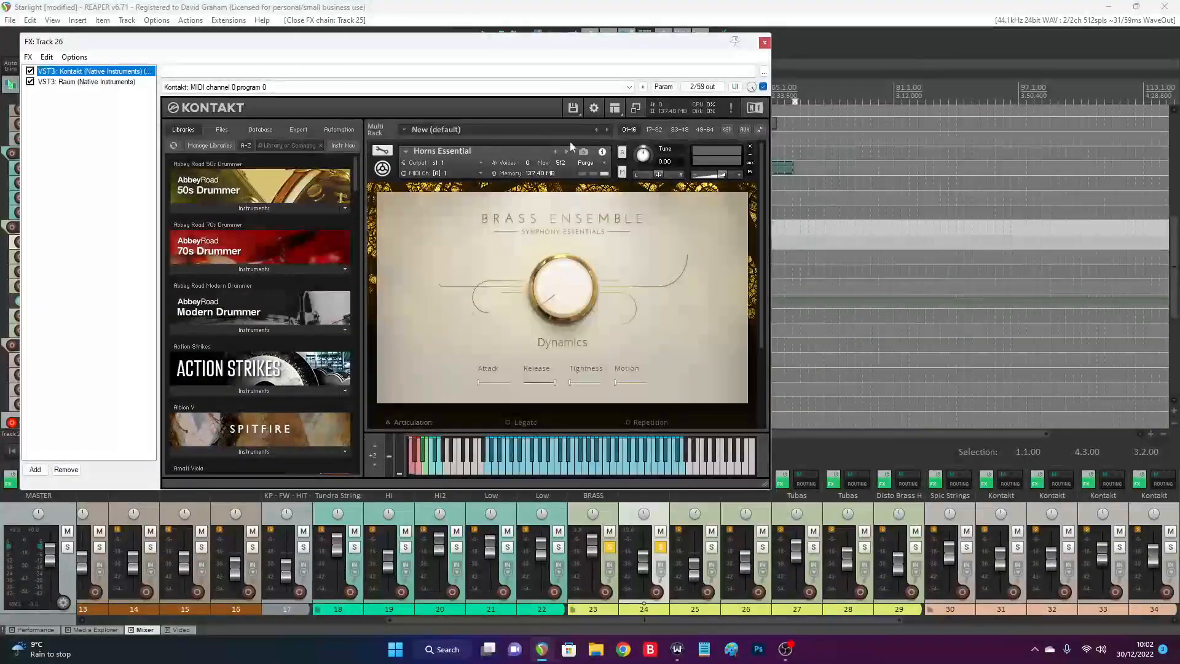
left_click(764, 43)
left_click(168, 227)
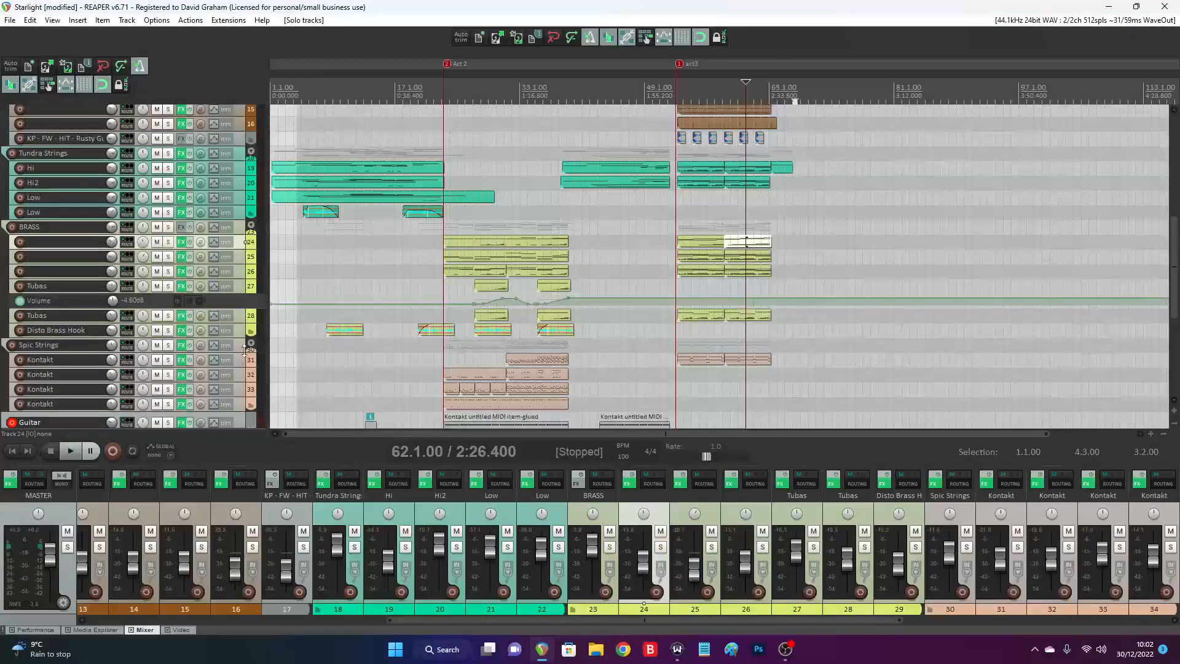
Solo the Spic Strings folder, listen to it from the Act 3 marker and unsolo it
left_click(169, 345)
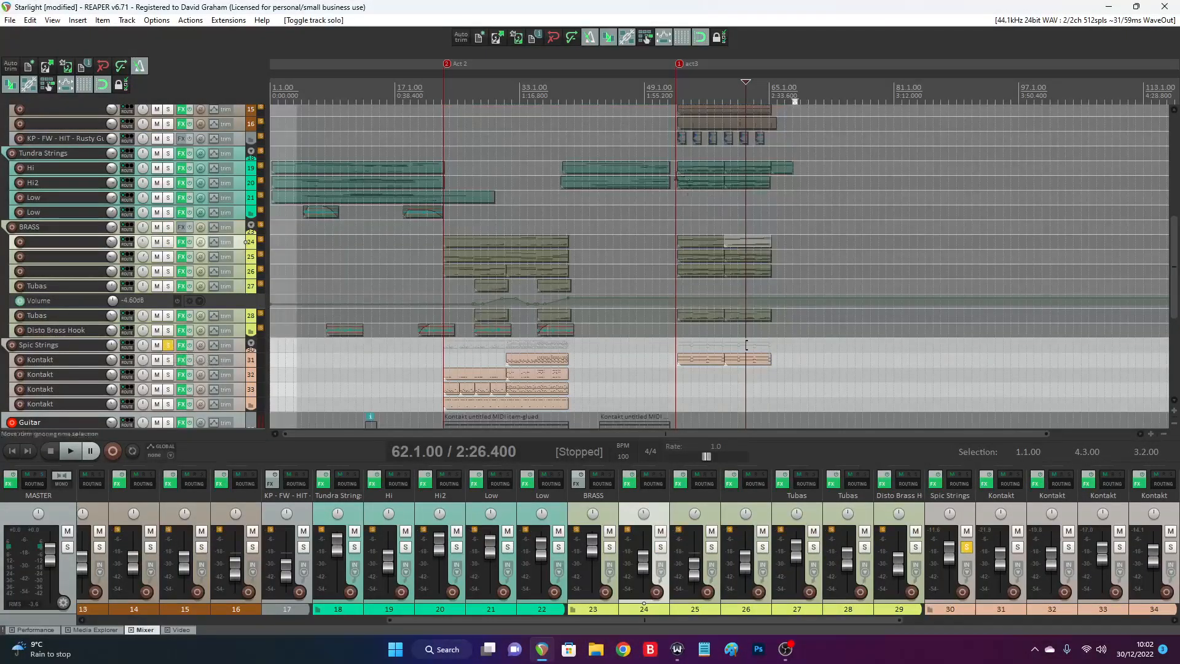
key("space")
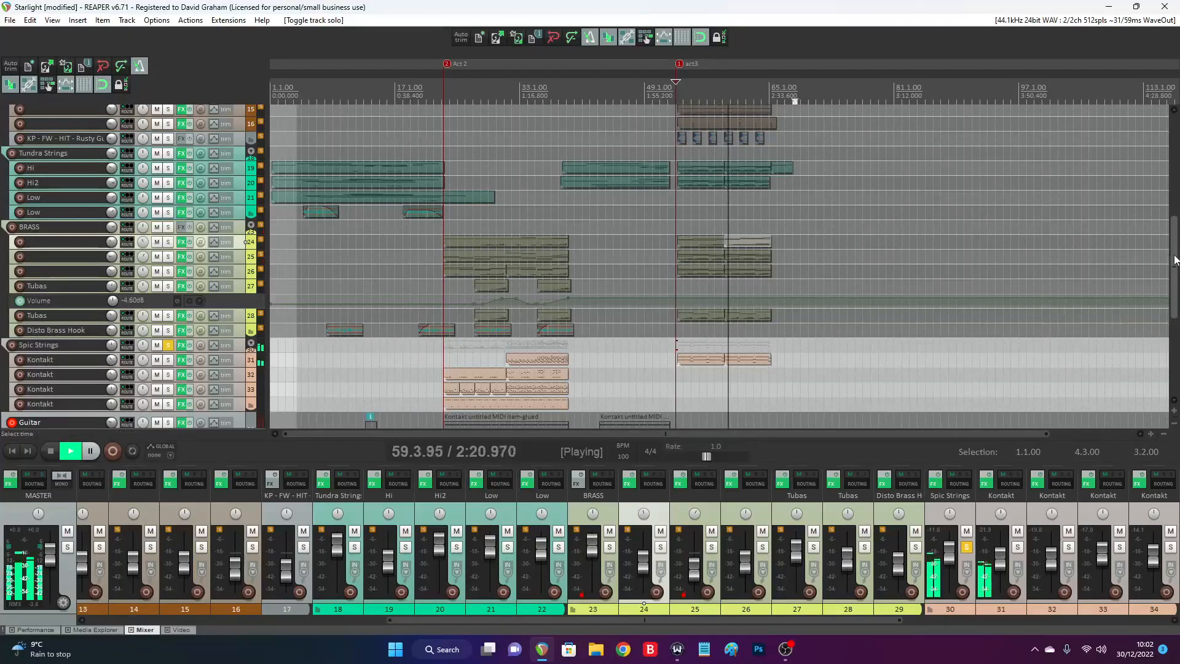
scroll(1164, 286, "down", 3)
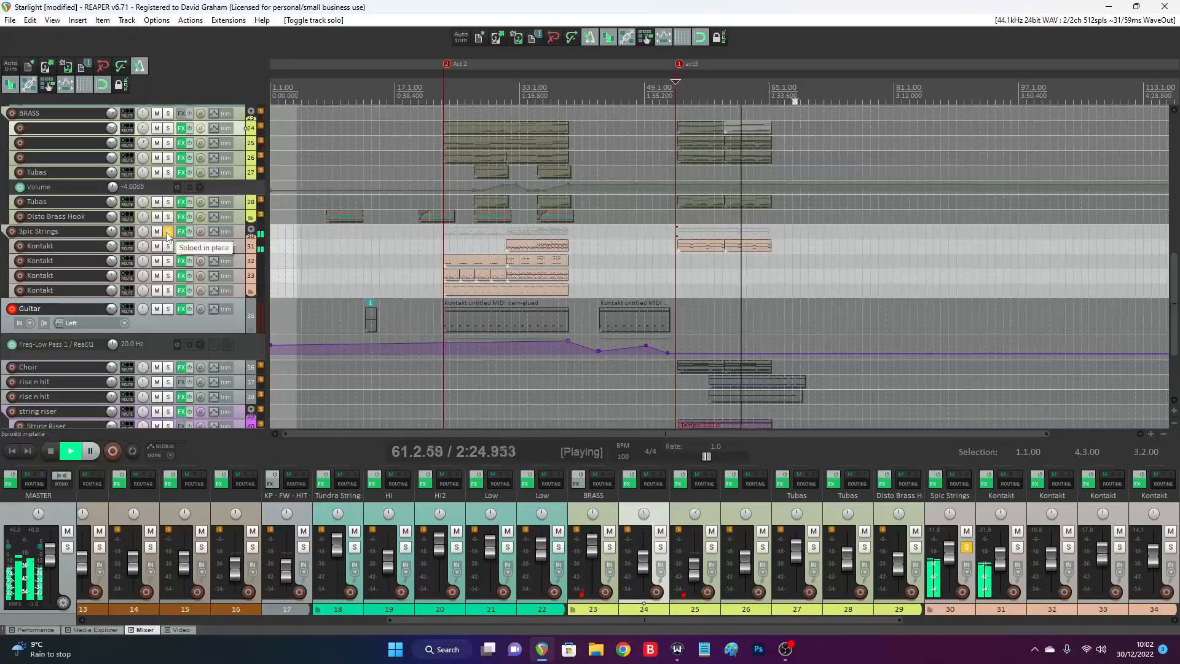
left_click(167, 233)
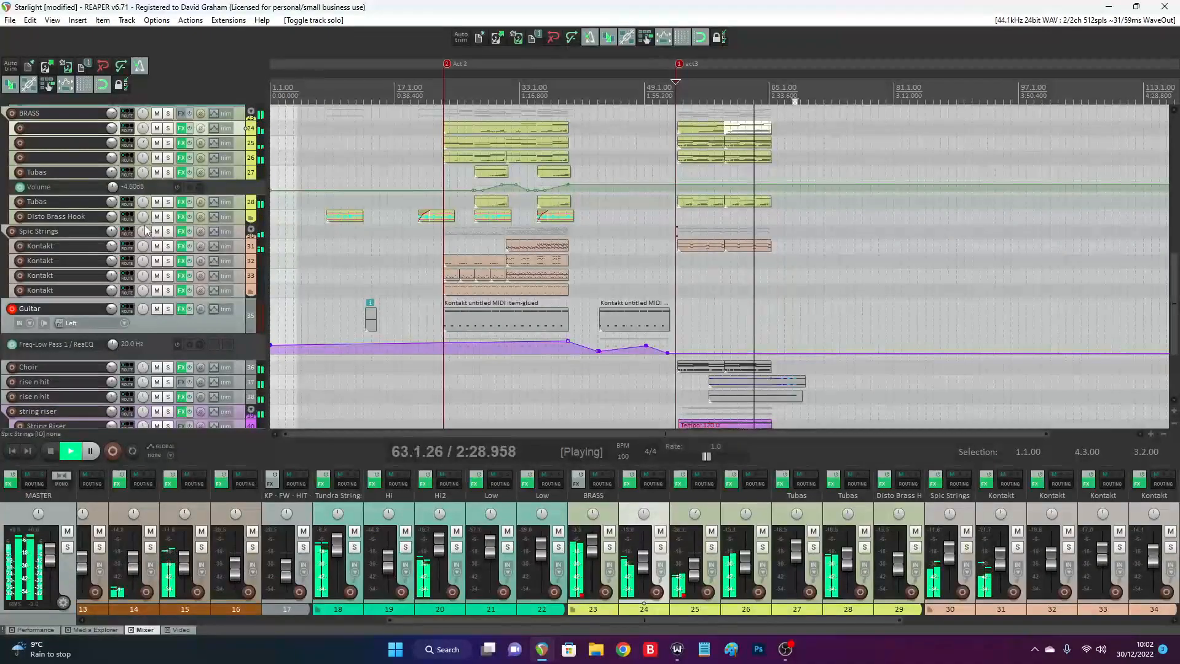
Solo the Choir track from the Act 3 marker, review its ReaEQ and Kontakt effects, and unsolo it
key("space")
key("space")
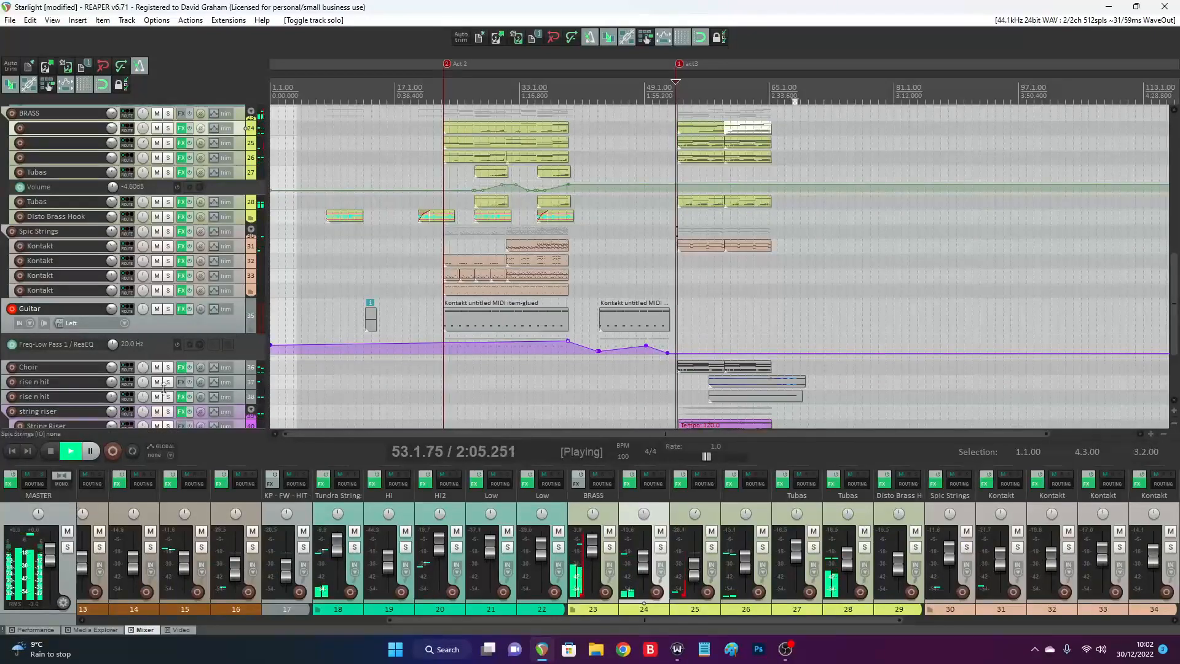
left_click(168, 367)
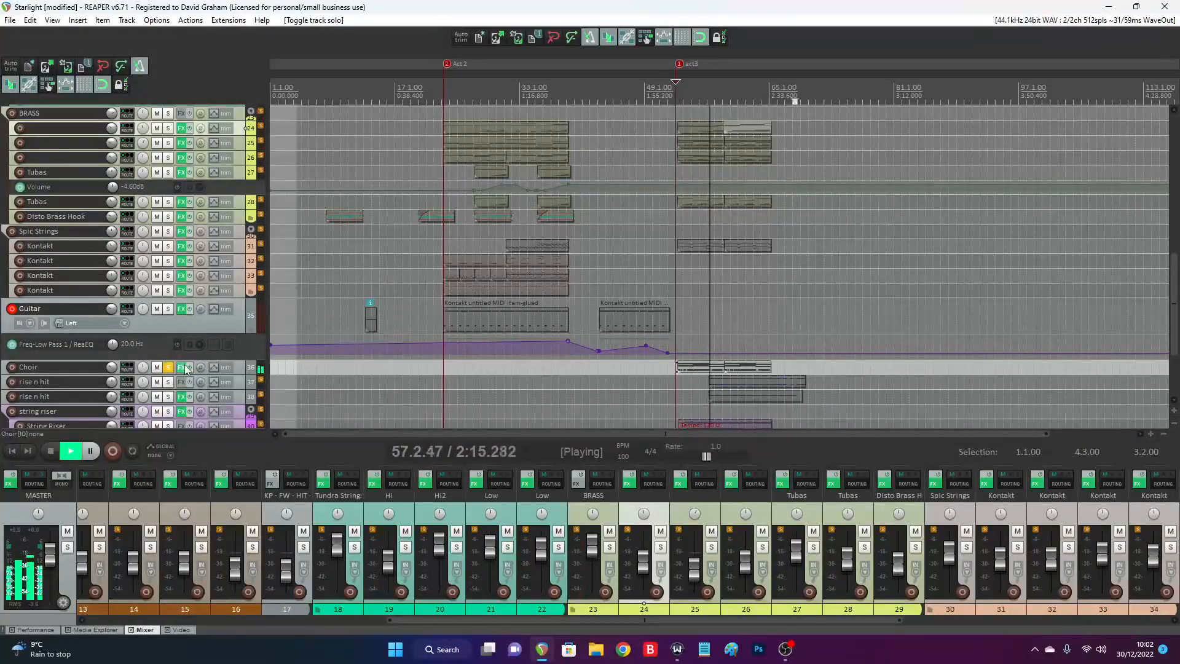
left_click(181, 367)
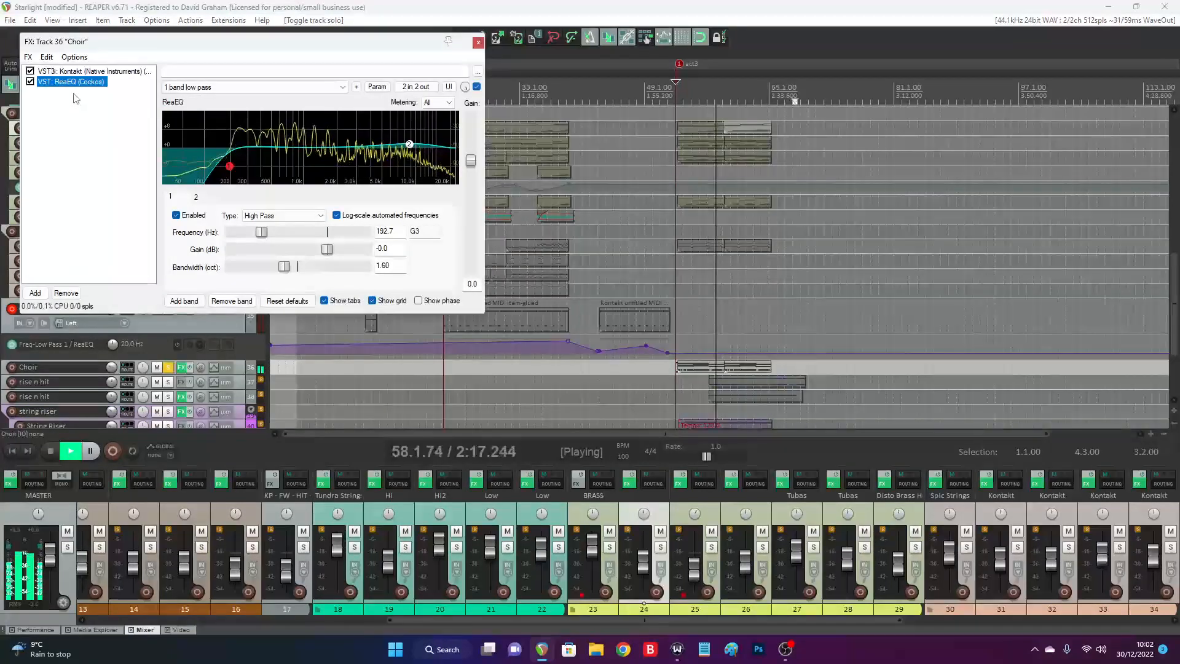
mouse_move(232, 174)
left_click(79, 72)
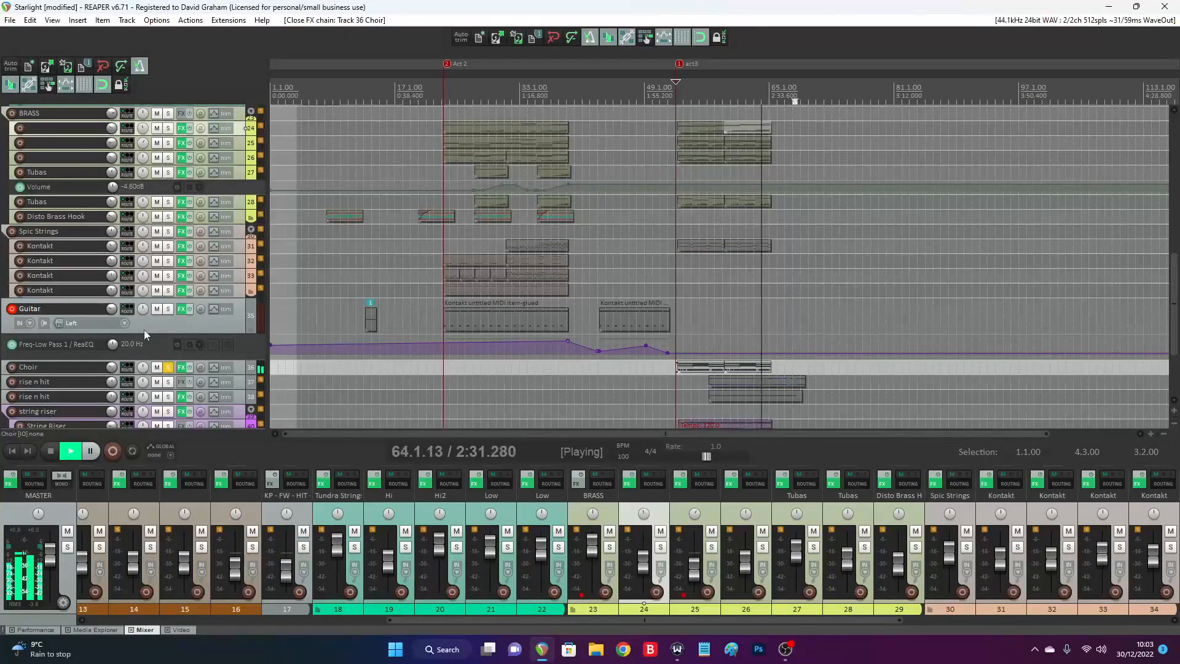
left_click_drag(1175, 272, 1174, 315)
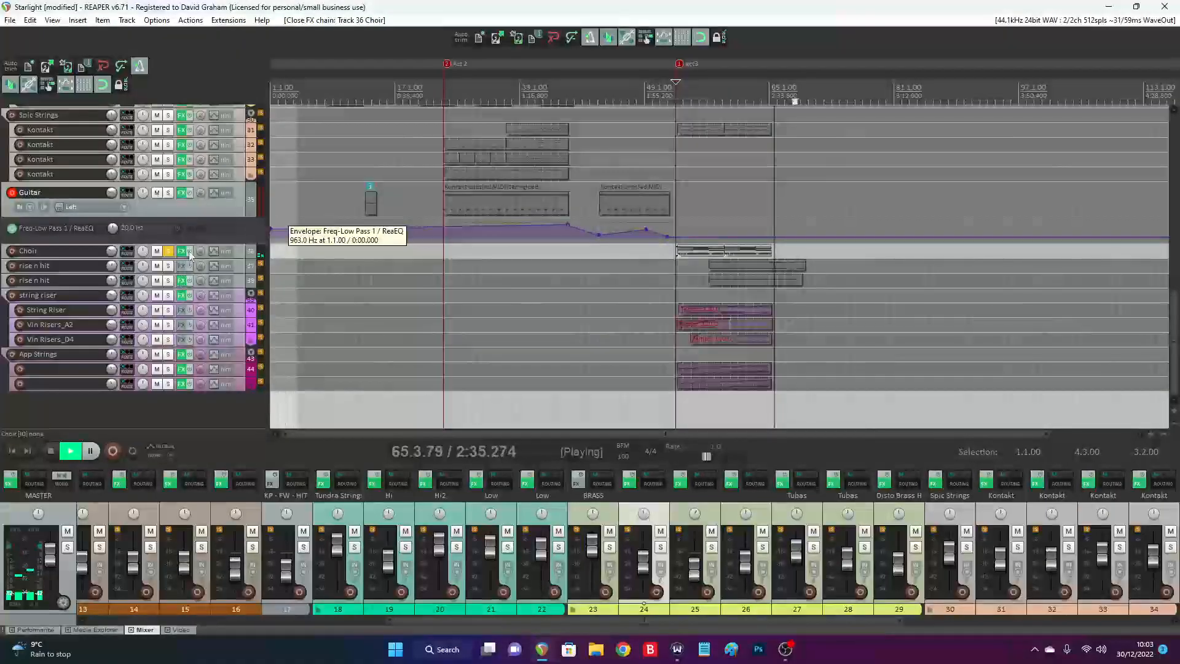
left_click(168, 251)
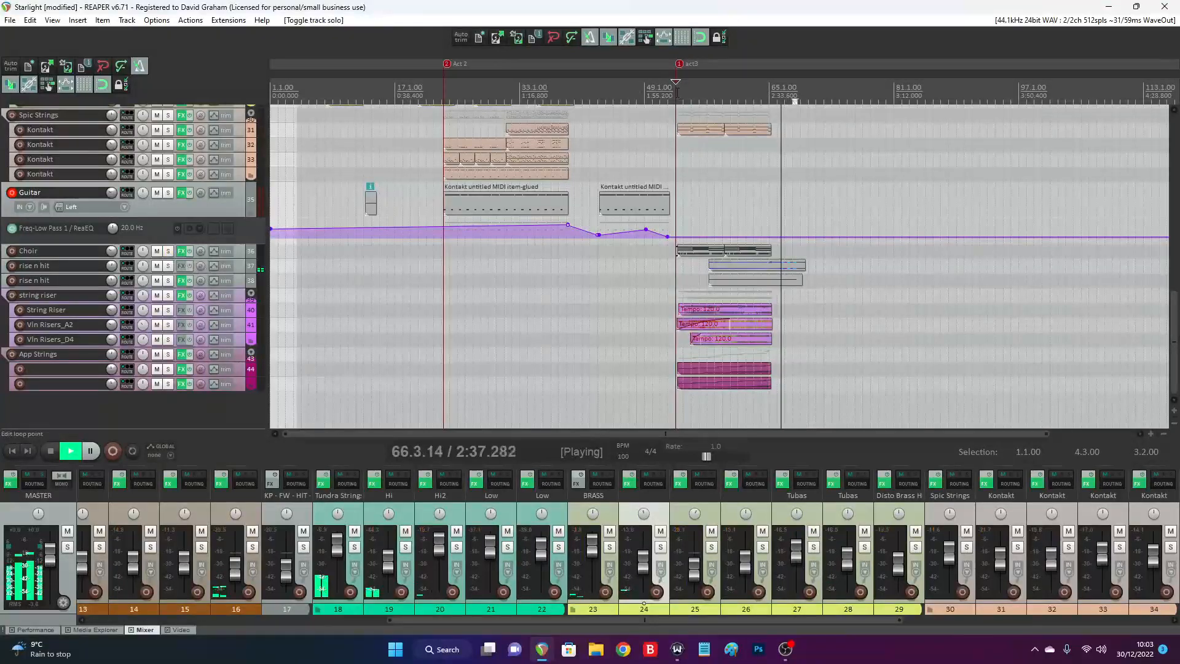
Play the full mix from the Act 3 marker, open the master effects chain and show Tonal Balance Control's target creation options
key("space")
key("space")
left_click(9, 483)
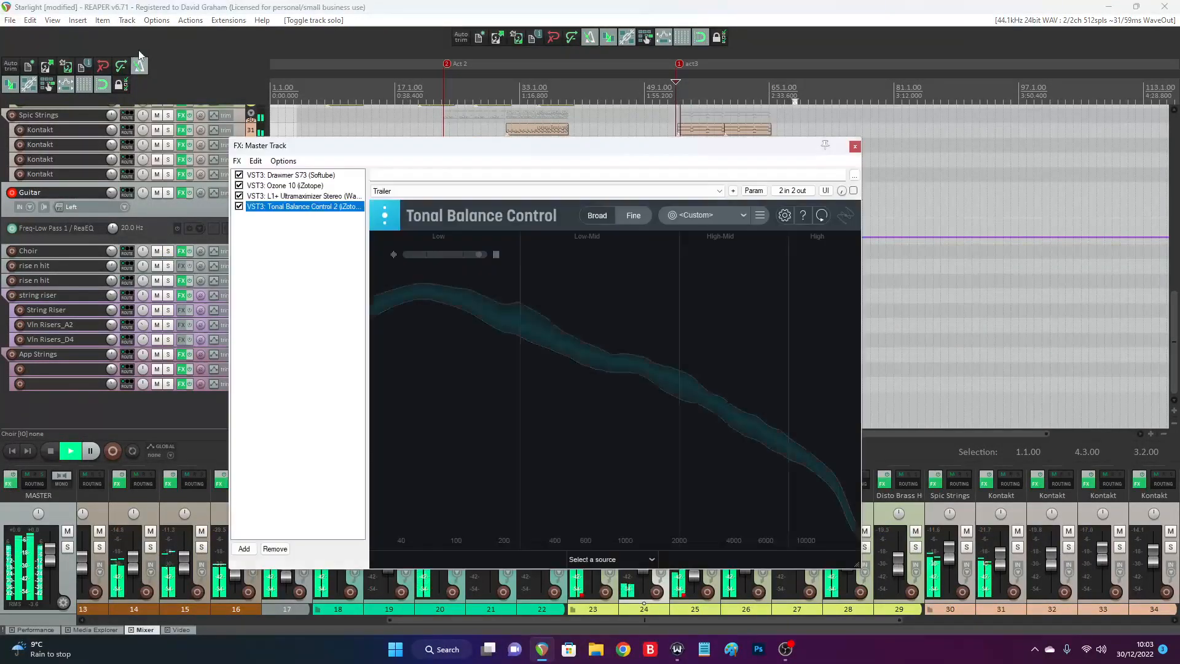
left_click_drag(507, 154, 405, 126)
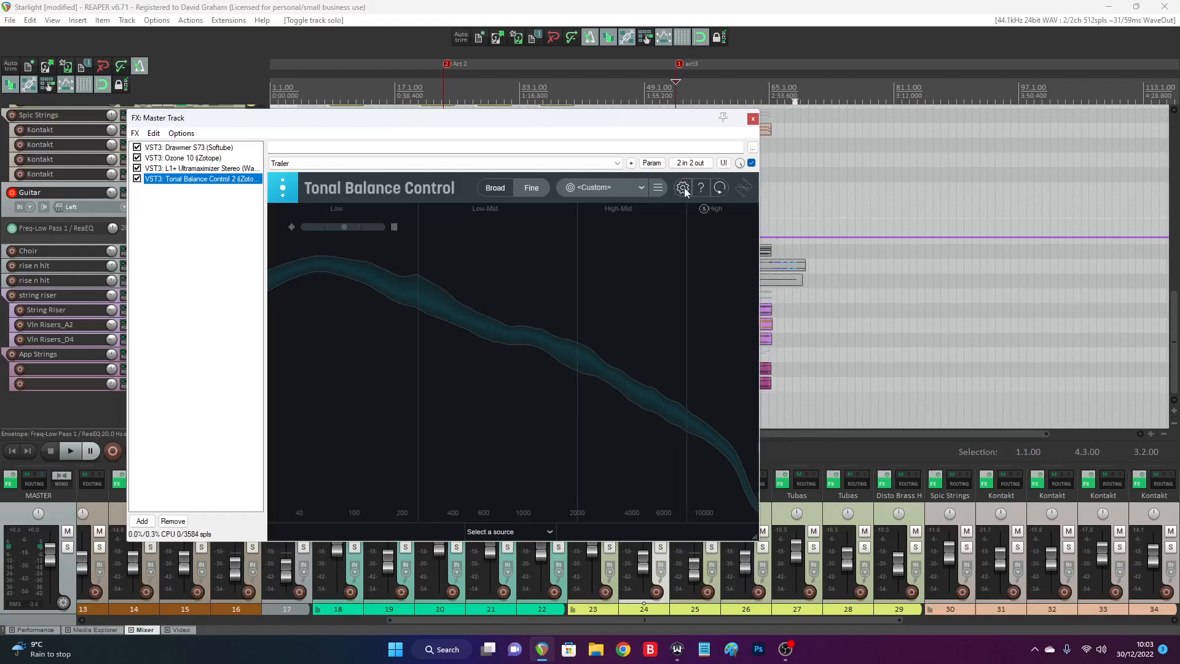
left_click(658, 188)
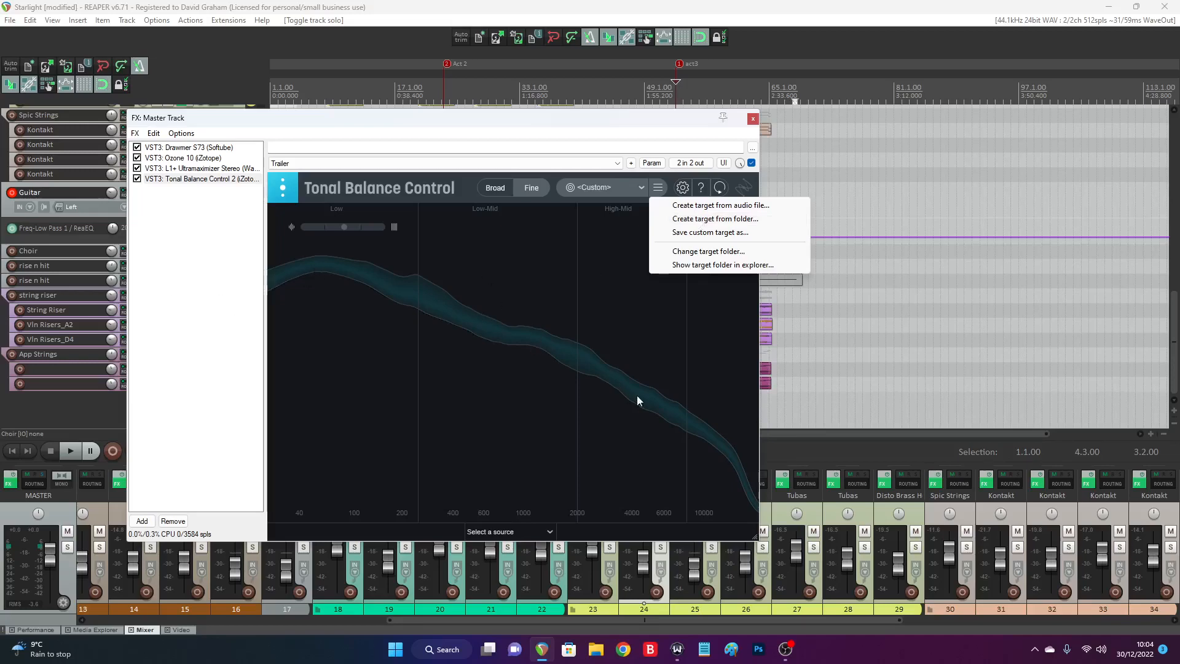
Play the full mix from shortly after the Act 3 marker and compare its curve with the Tonal Balance Control target
left_click(591, 73)
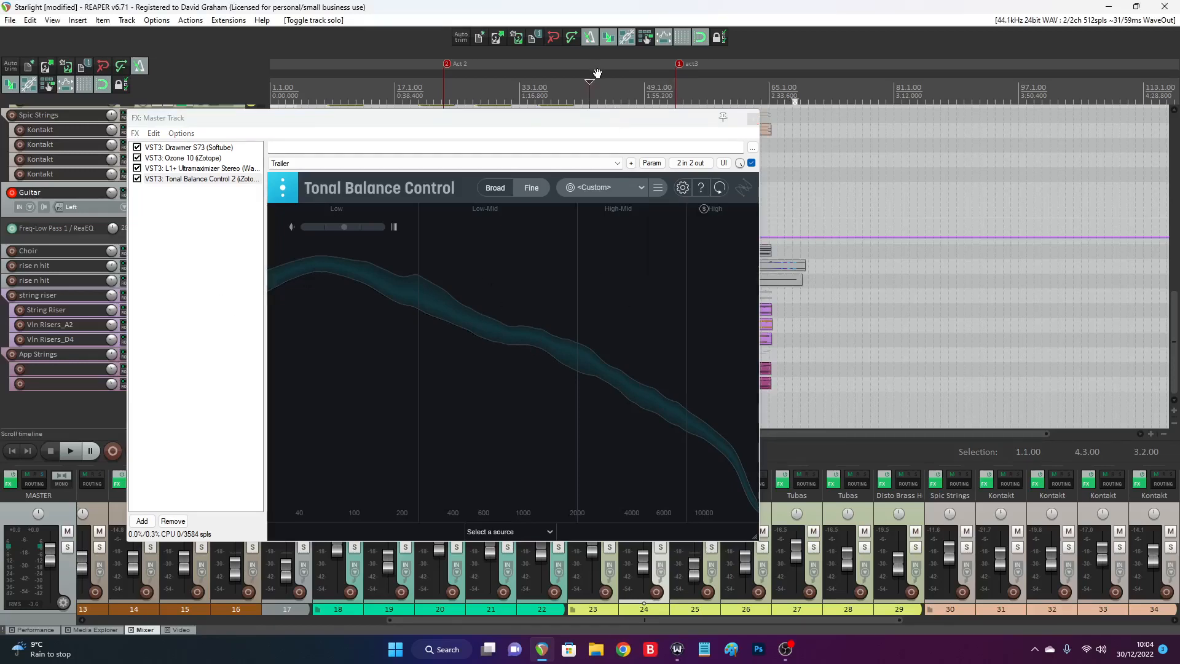
left_click(697, 97)
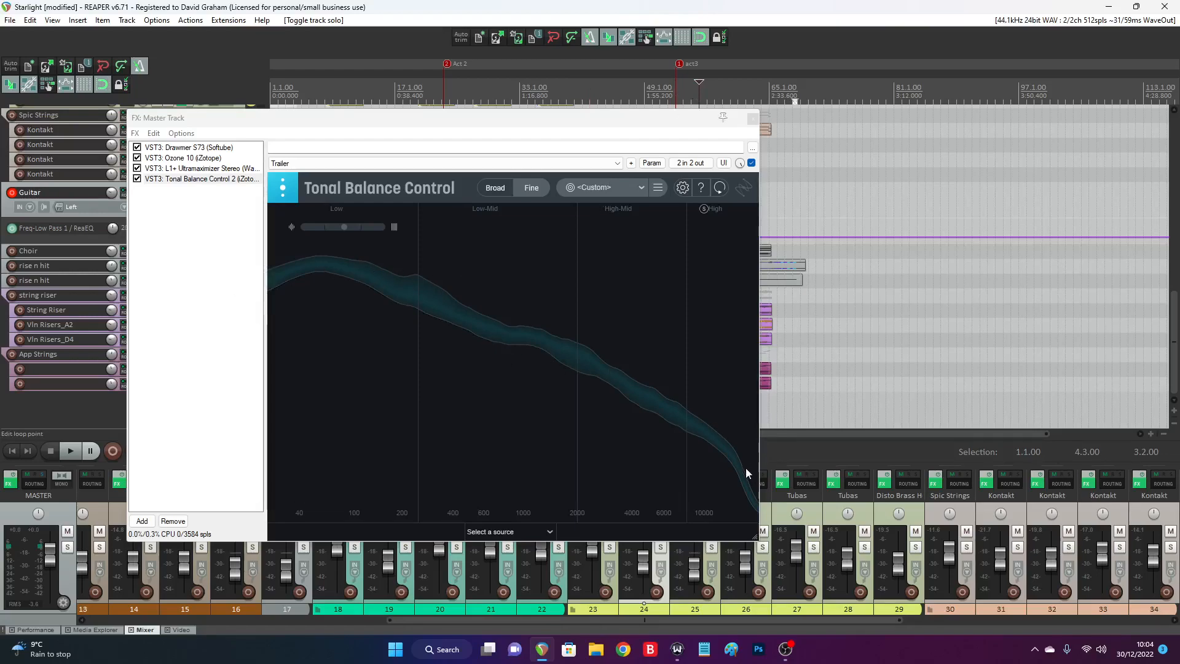
key("space")
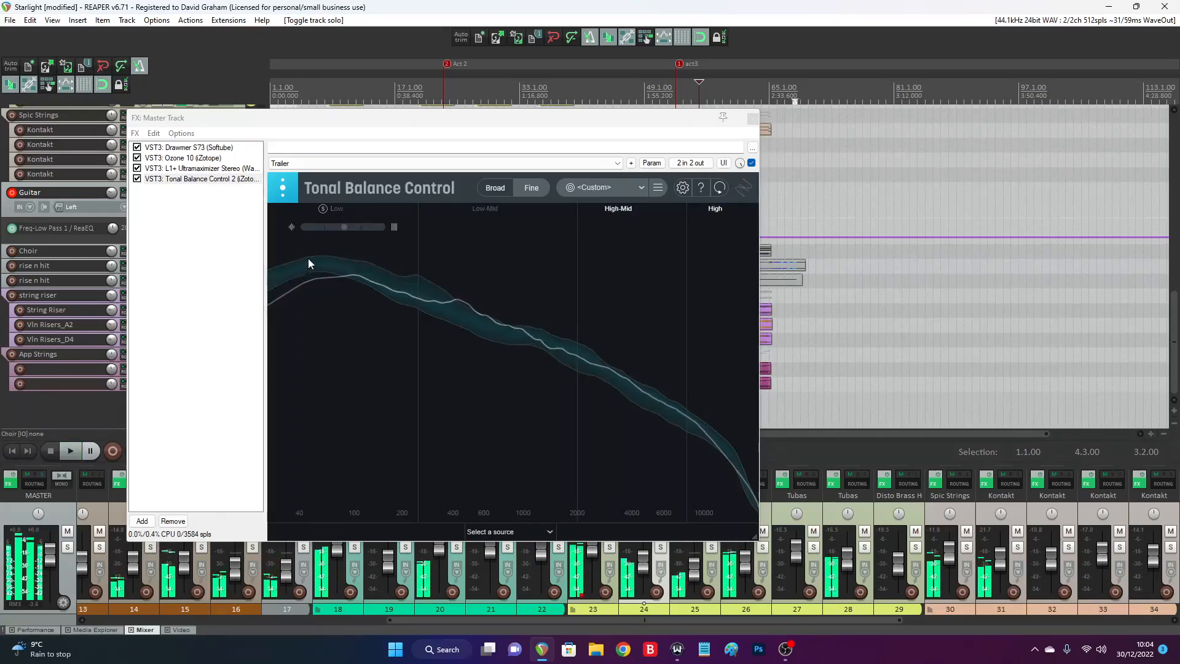
key("space")
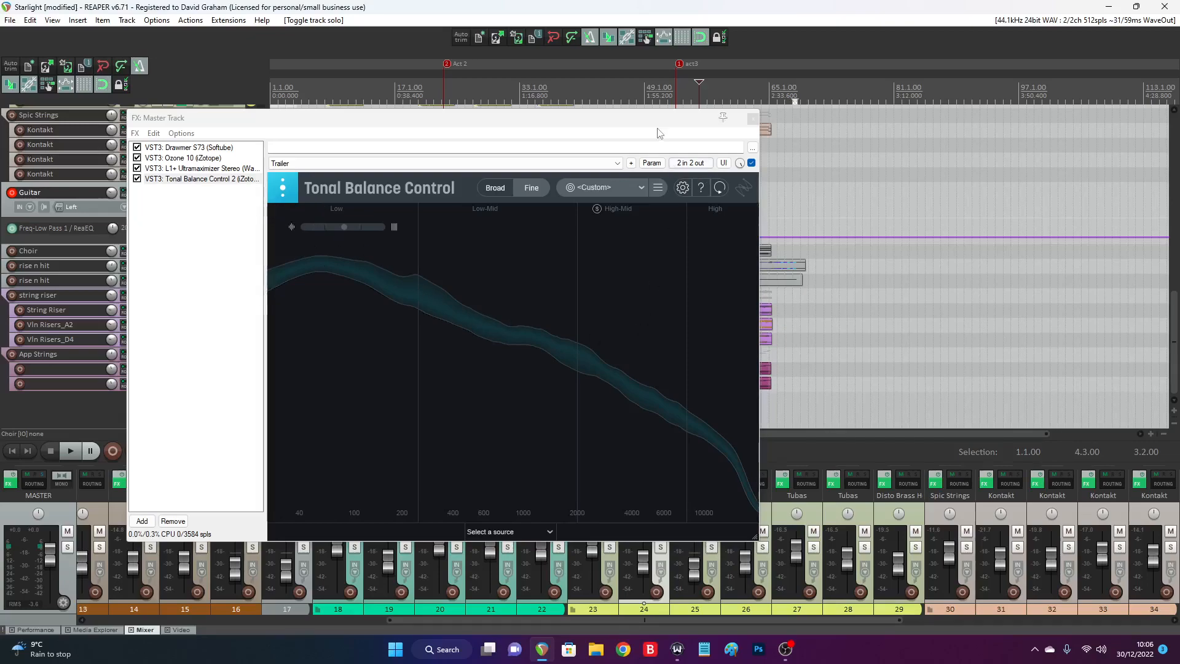
Solo Synth Bass, play it from the Act 3 marker to check its tonal balance curve, and unsolo it
left_click_drag(654, 126, 698, 233)
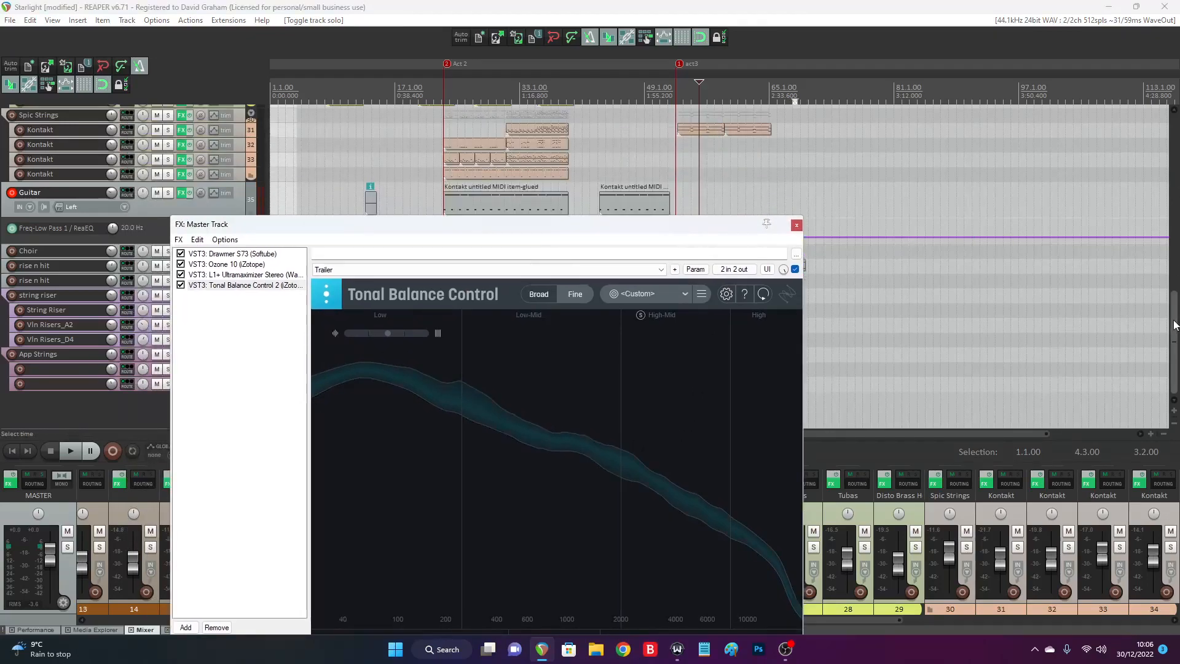
scroll(1162, 193, "up", 5)
scroll(1162, 192, "up", 8)
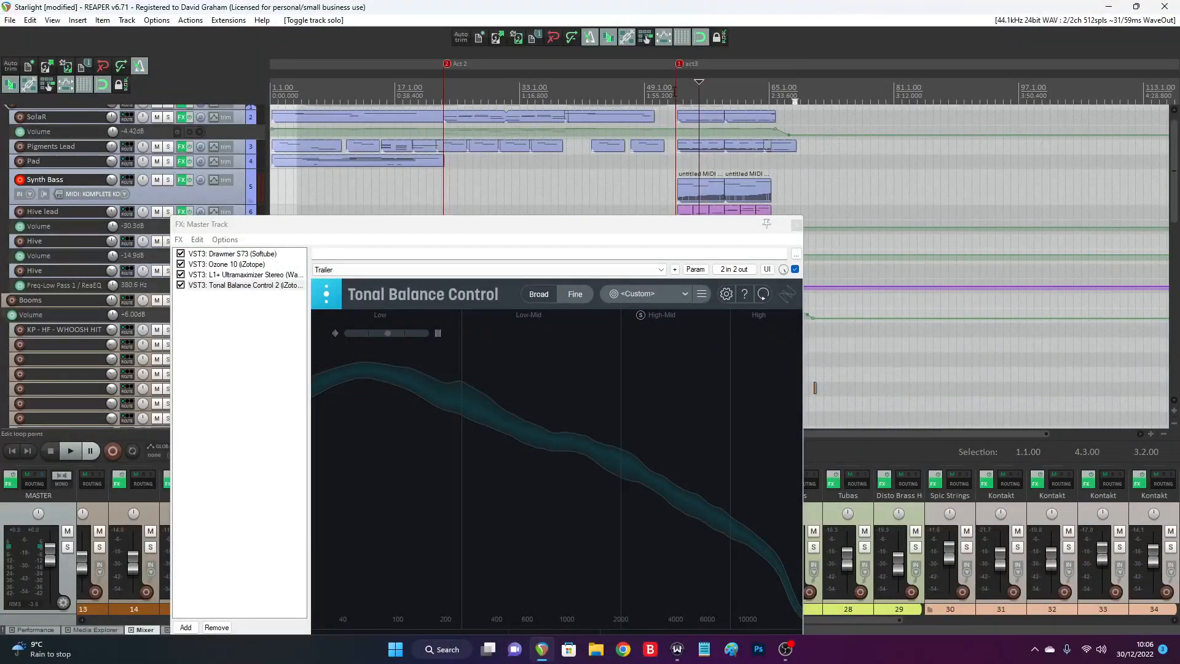
left_click(675, 91)
left_click(171, 180)
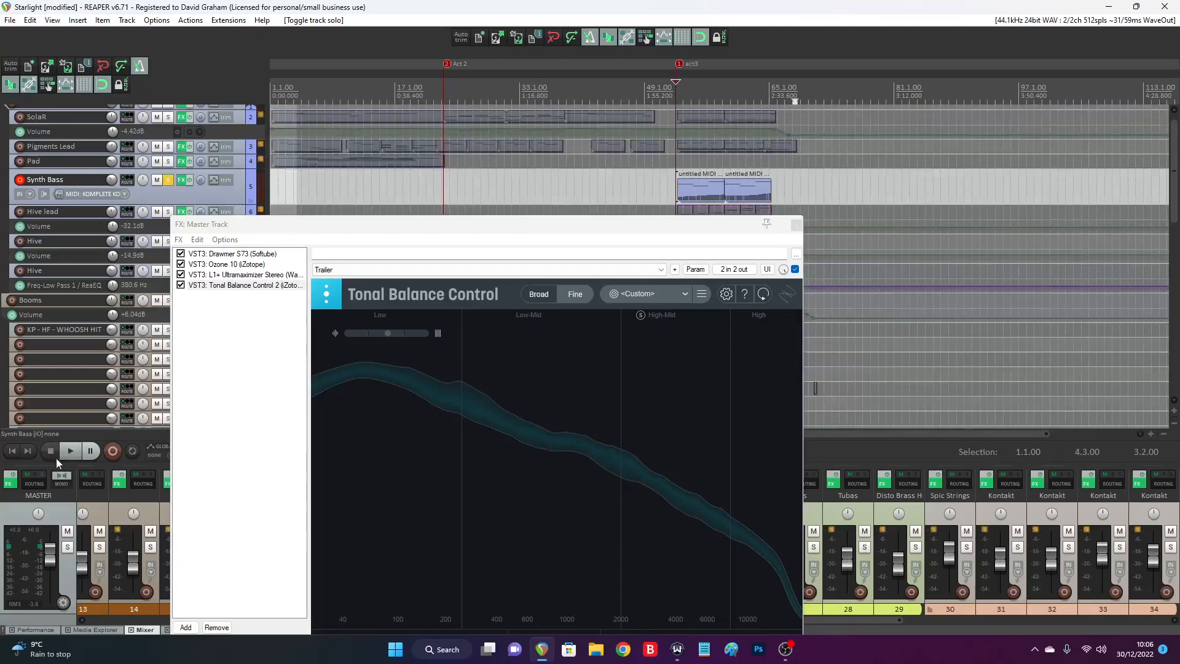
left_click(70, 451)
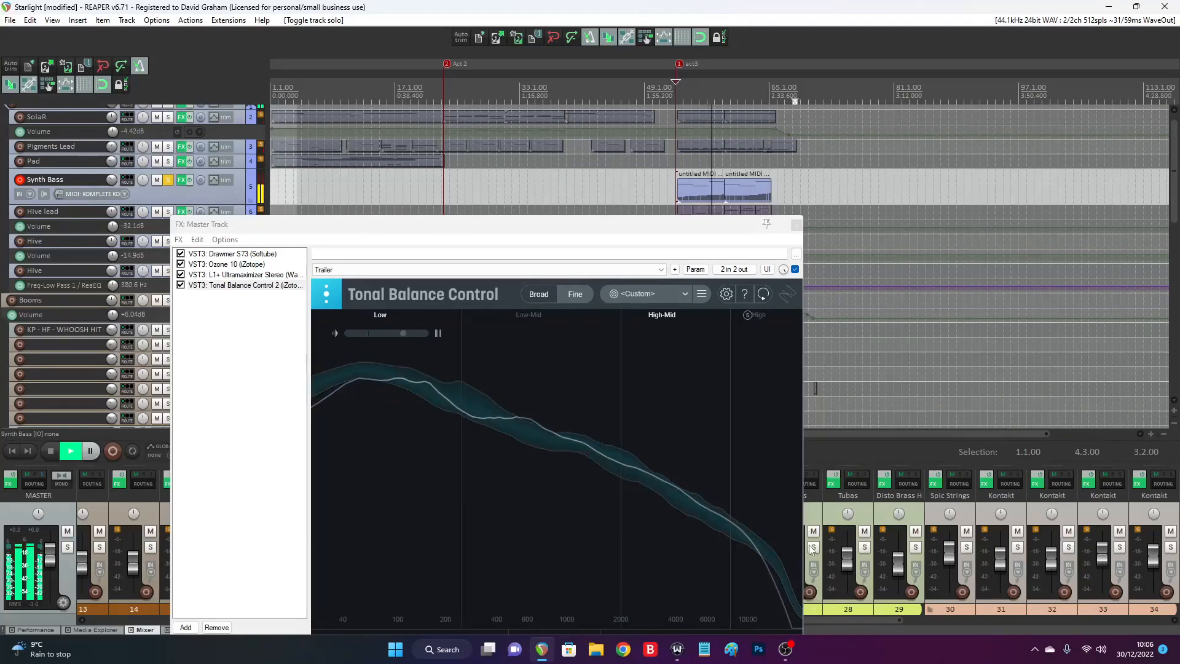
left_click(167, 180)
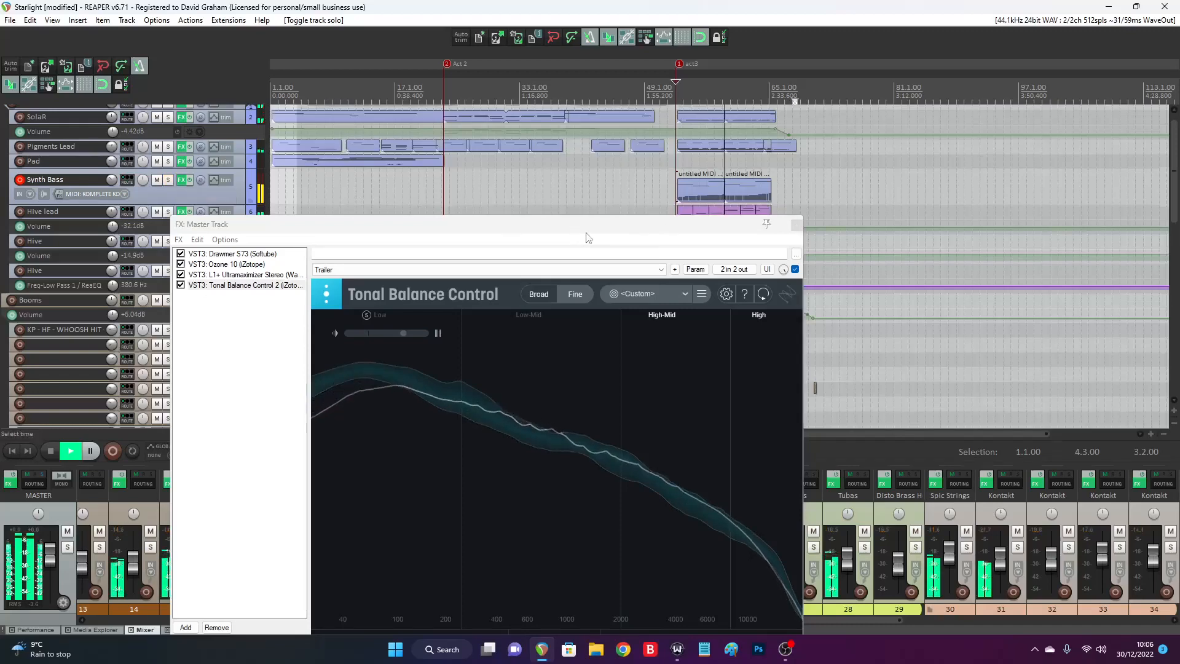
Move the master effects window clear of the track controls and solo the BRASS folder to check its tonal balance
left_click_drag(369, 224, 647, 199)
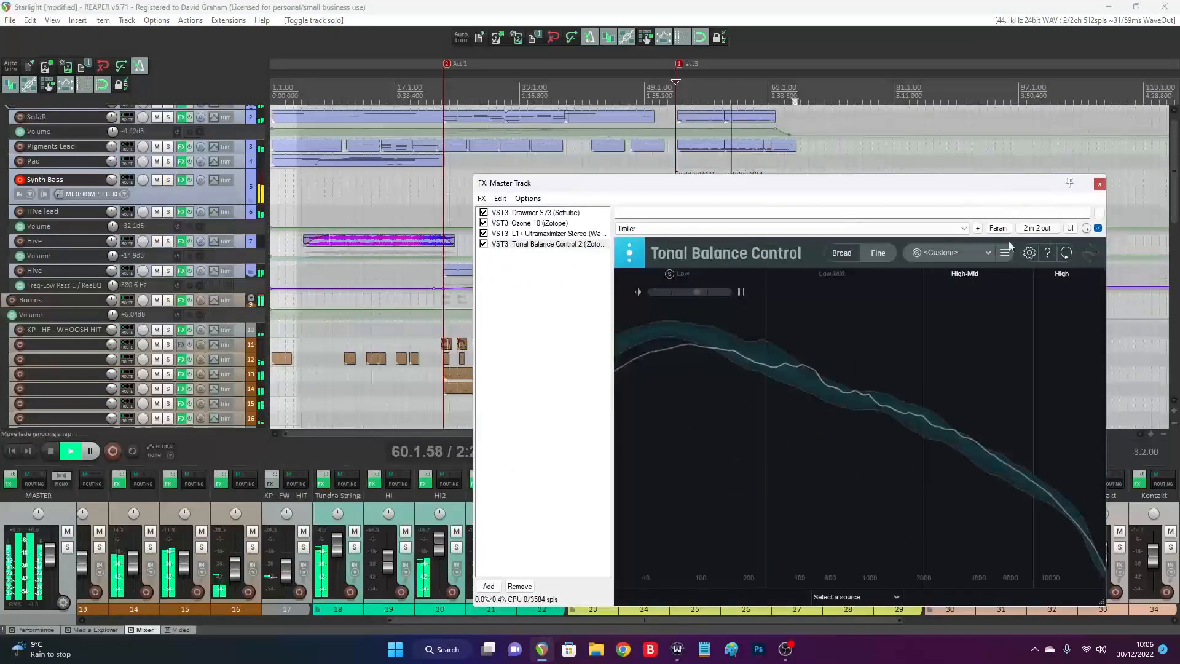
left_click_drag(1175, 209, 1177, 300)
left_click(170, 264)
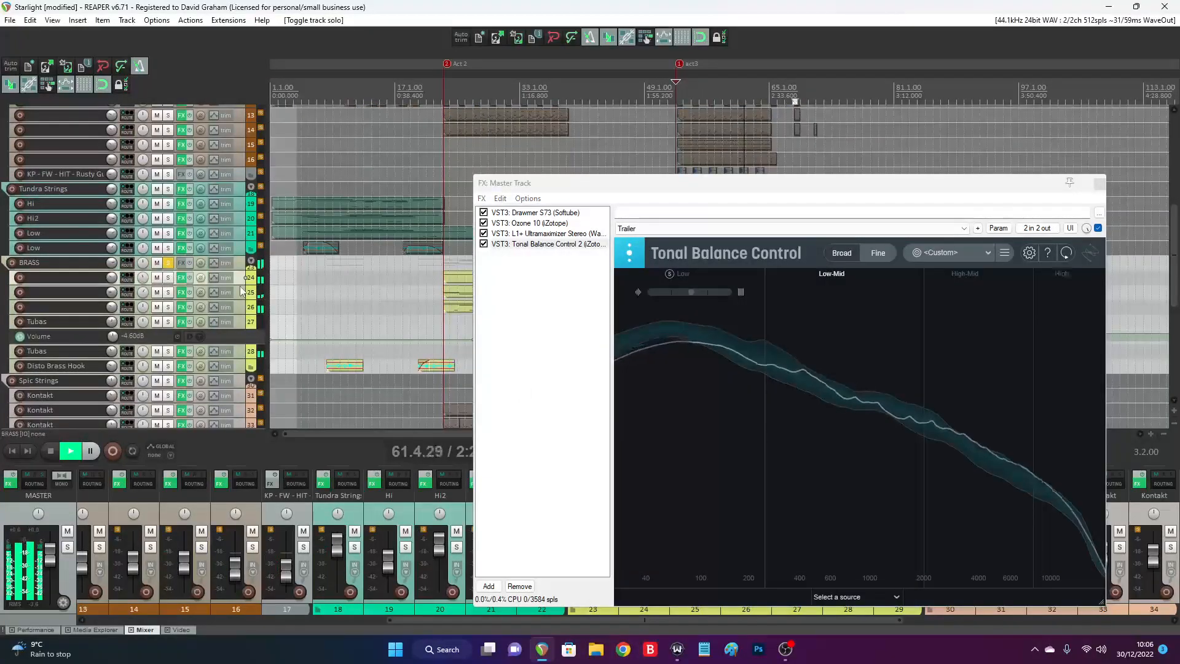
Reposition the master effects window to check the BRASS folder's tonal balance curve, unsolo the folder and close the chain
left_click_drag(764, 183, 515, 160)
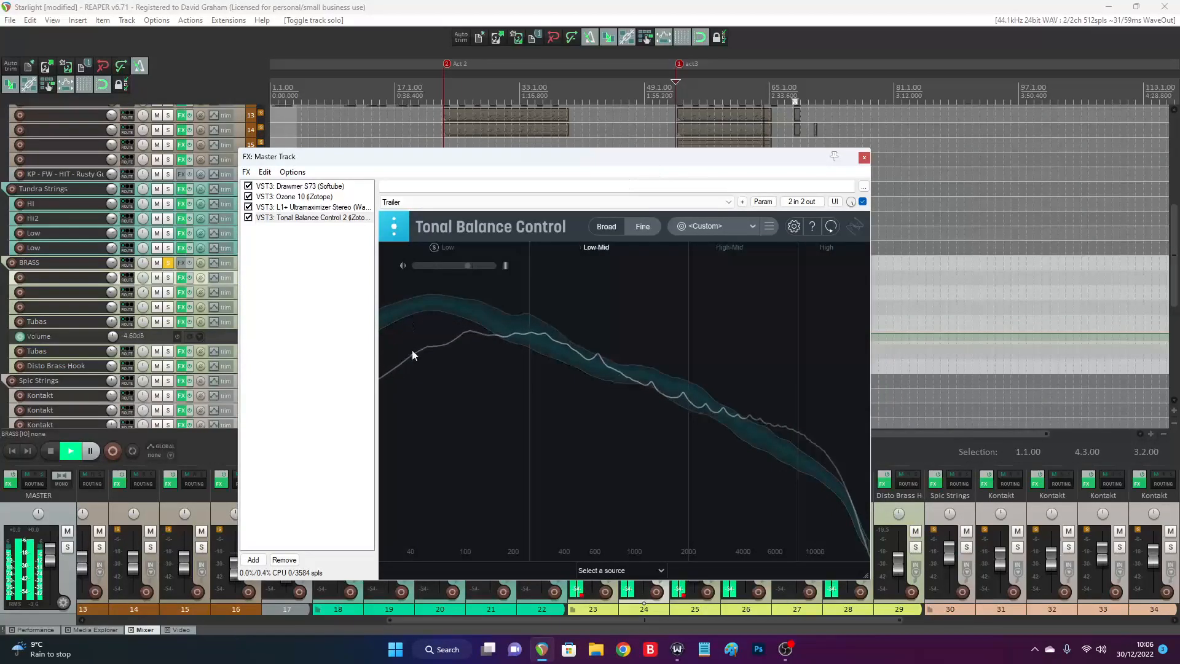
left_click(169, 262)
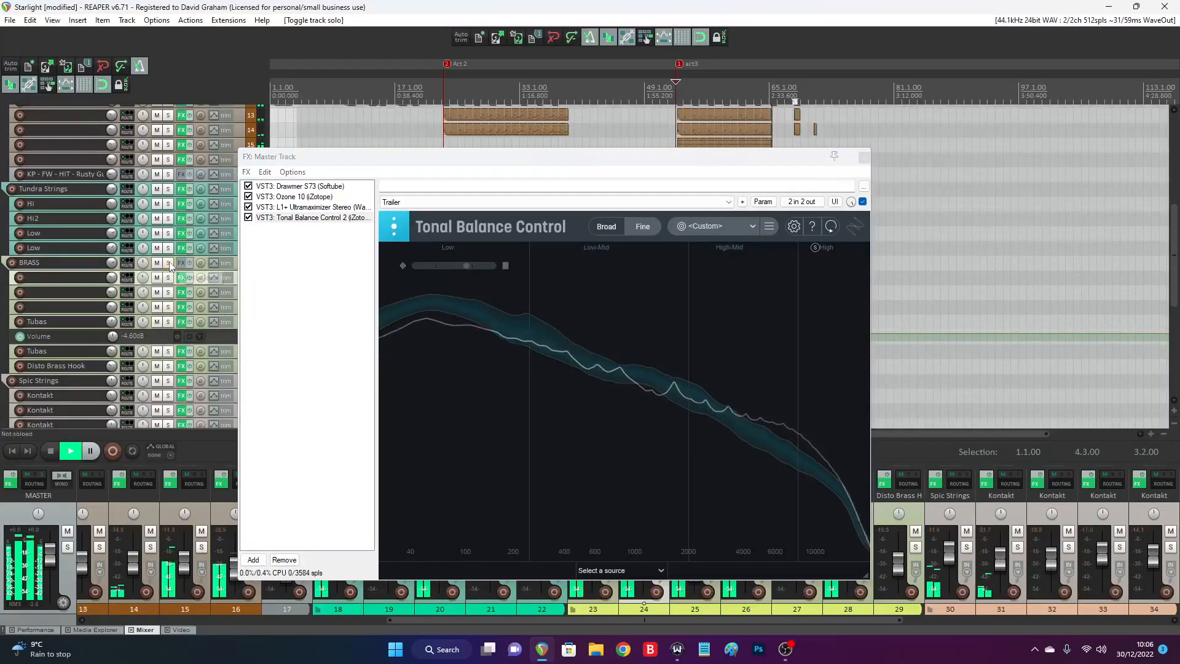
left_click(866, 157)
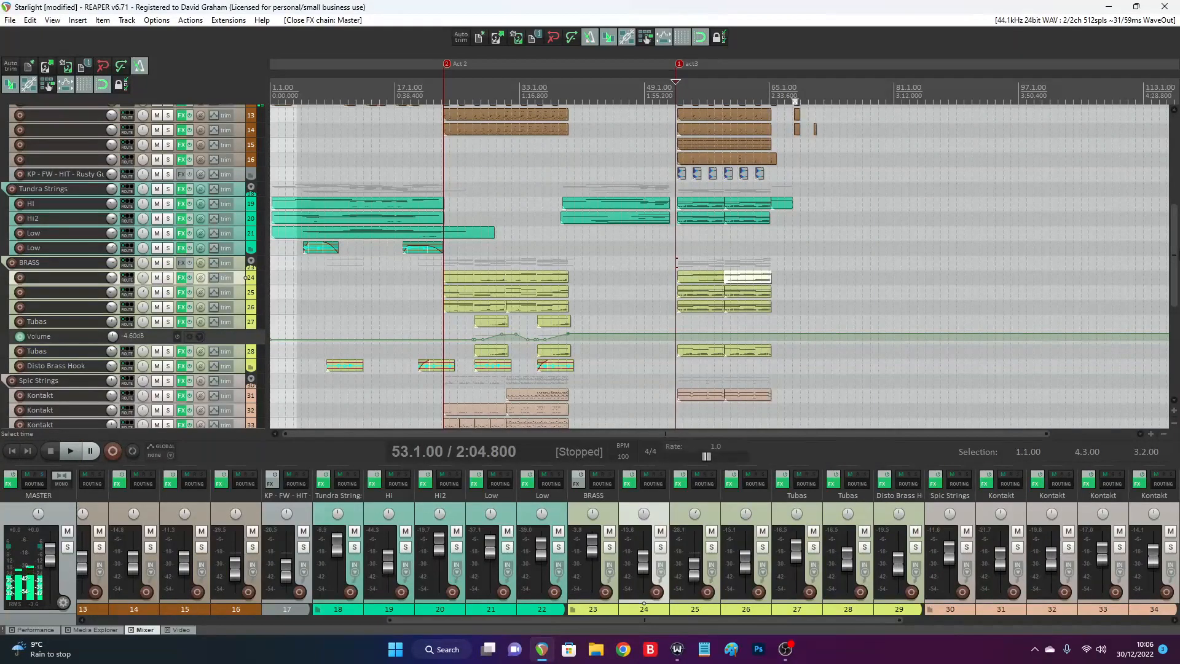
Solo both rise n hit tracks and play them from bar 56
left_click_drag(1176, 264, 1160, 146)
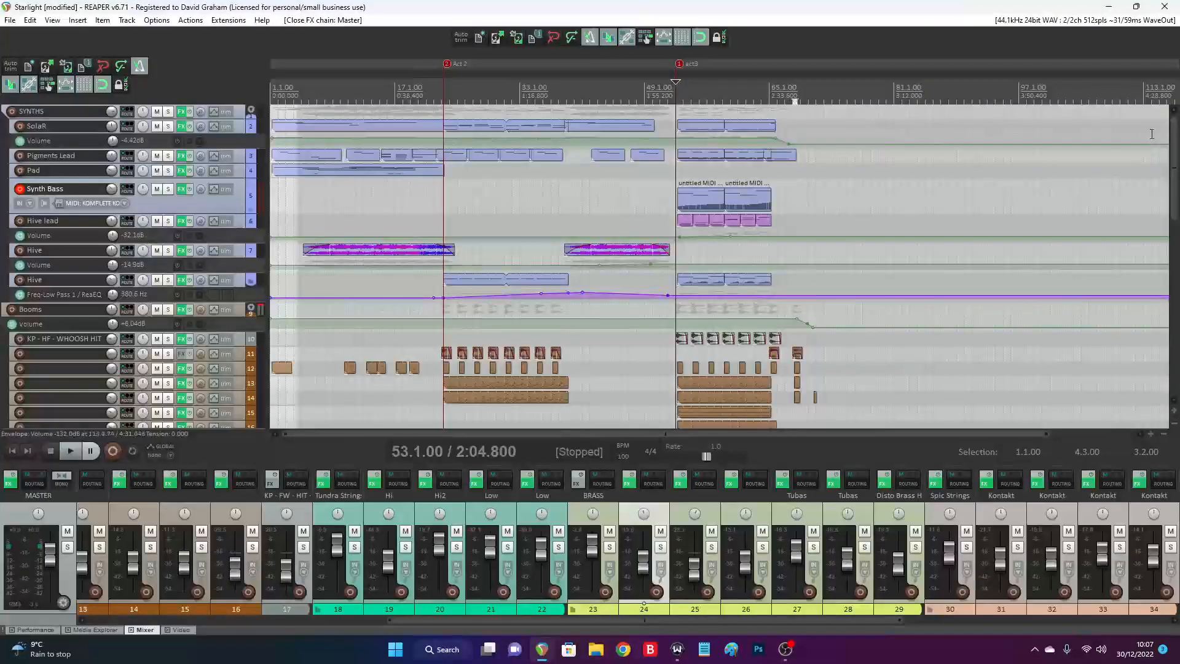
left_click_drag(1175, 166, 1175, 340)
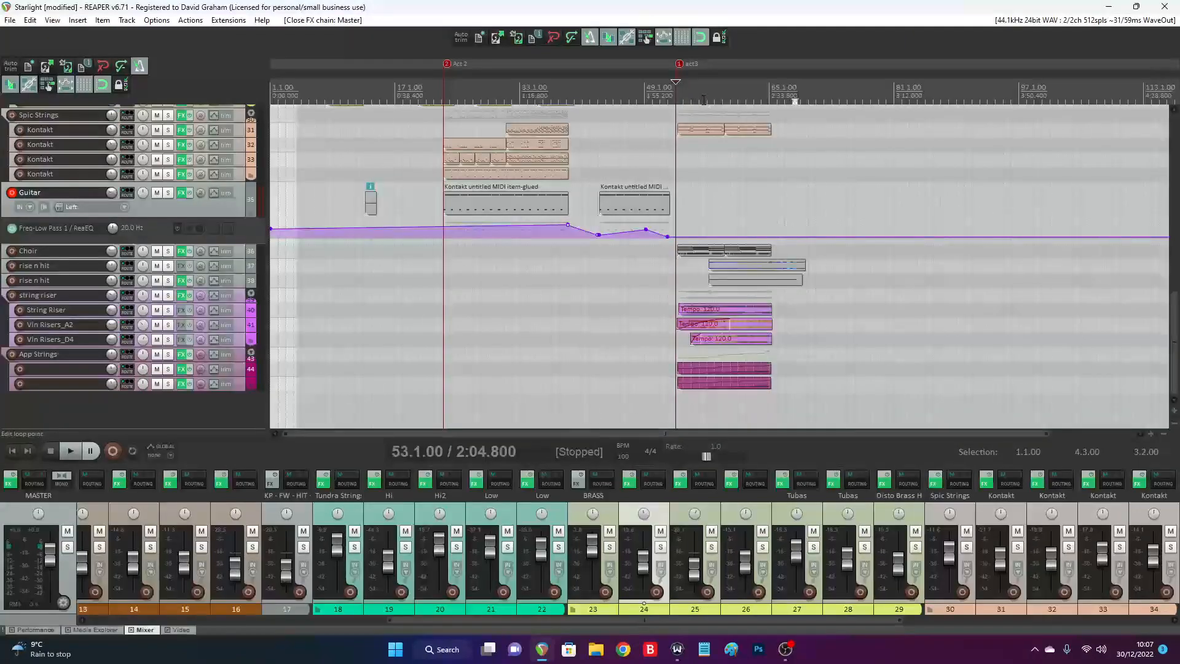
left_click(167, 265)
left_click(168, 280)
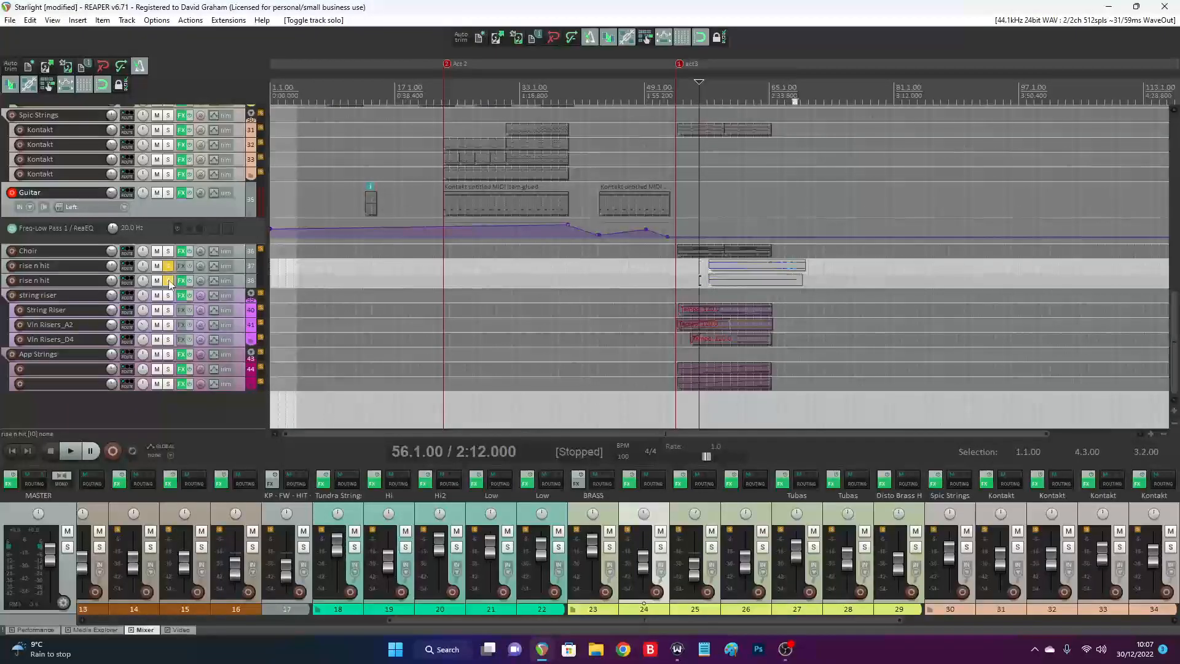
key("space")
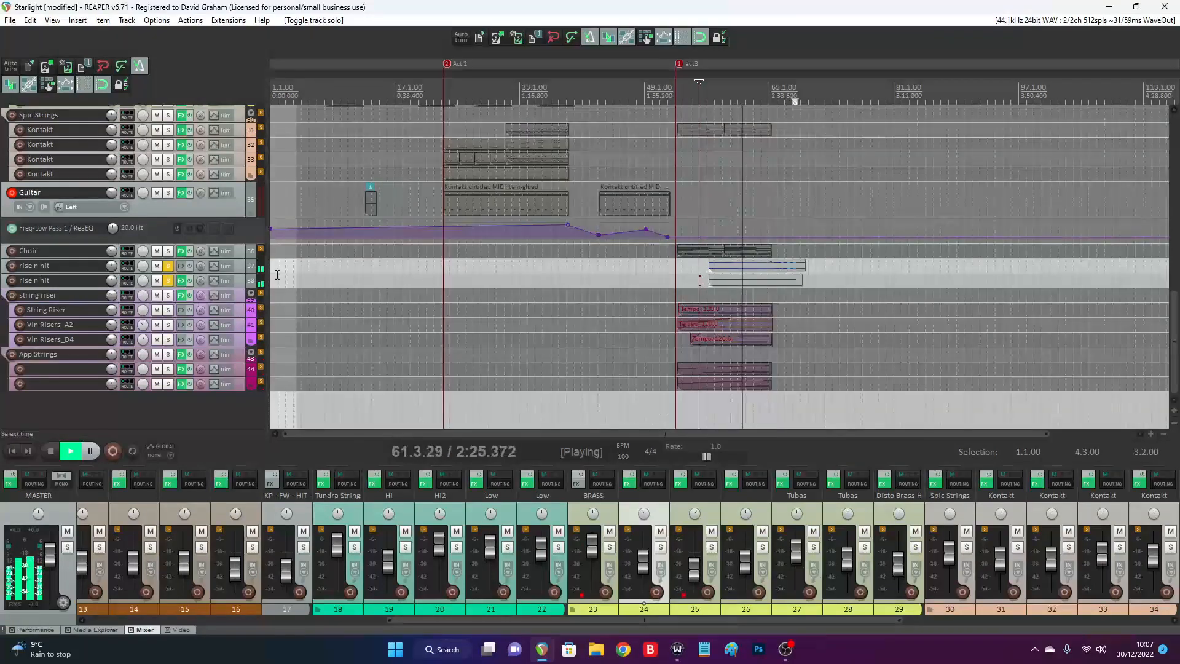
View the Rise & Hit instrument on the second rise n hit track, stop playback and clear both solos
left_click(182, 281)
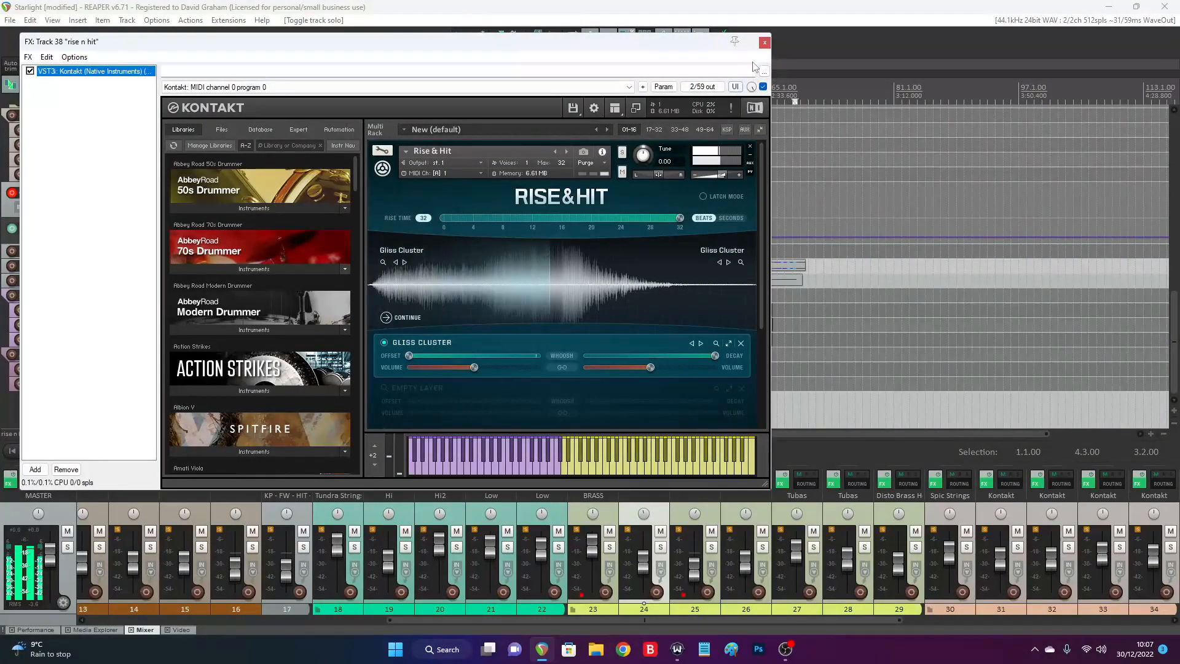
left_click(765, 42)
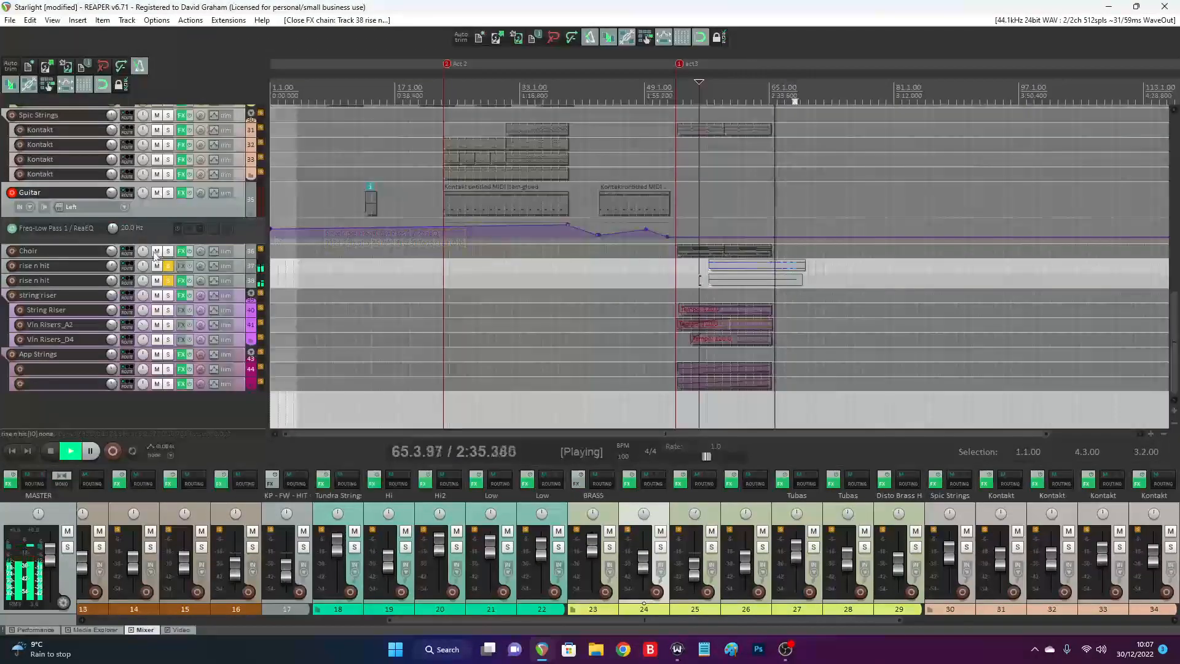
left_click(168, 266)
key("space")
left_click(169, 267)
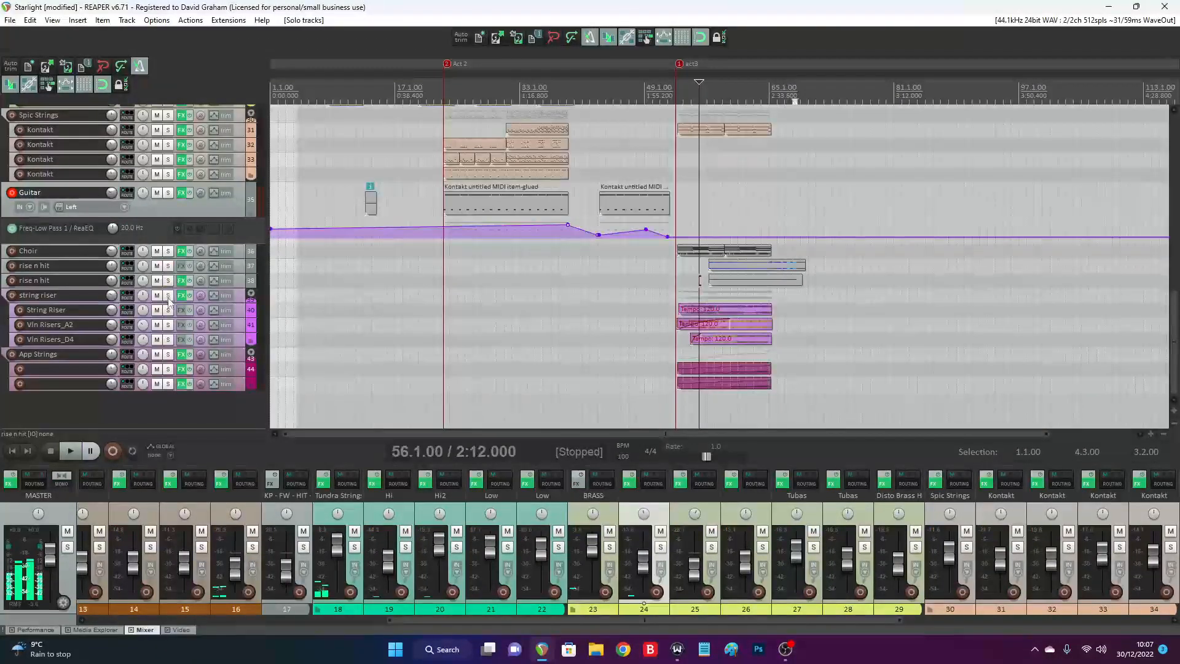
Solo and play the string riser folder while viewing its Decapitator and Raum effects
left_click(168, 296)
key("space")
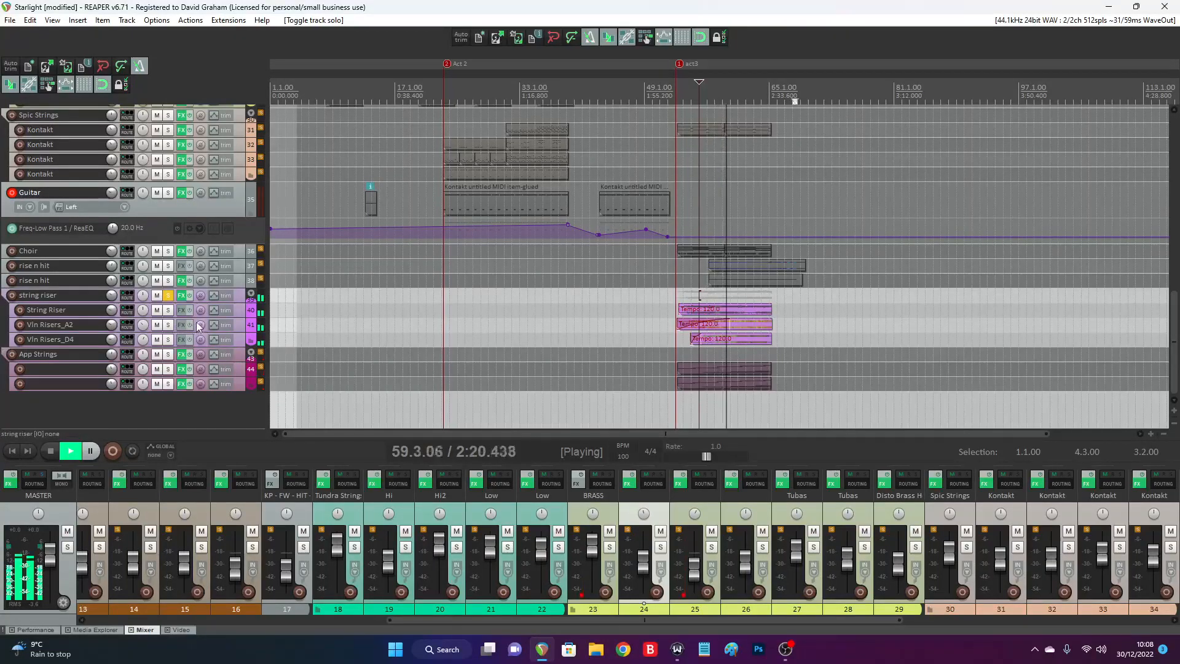
left_click(181, 295)
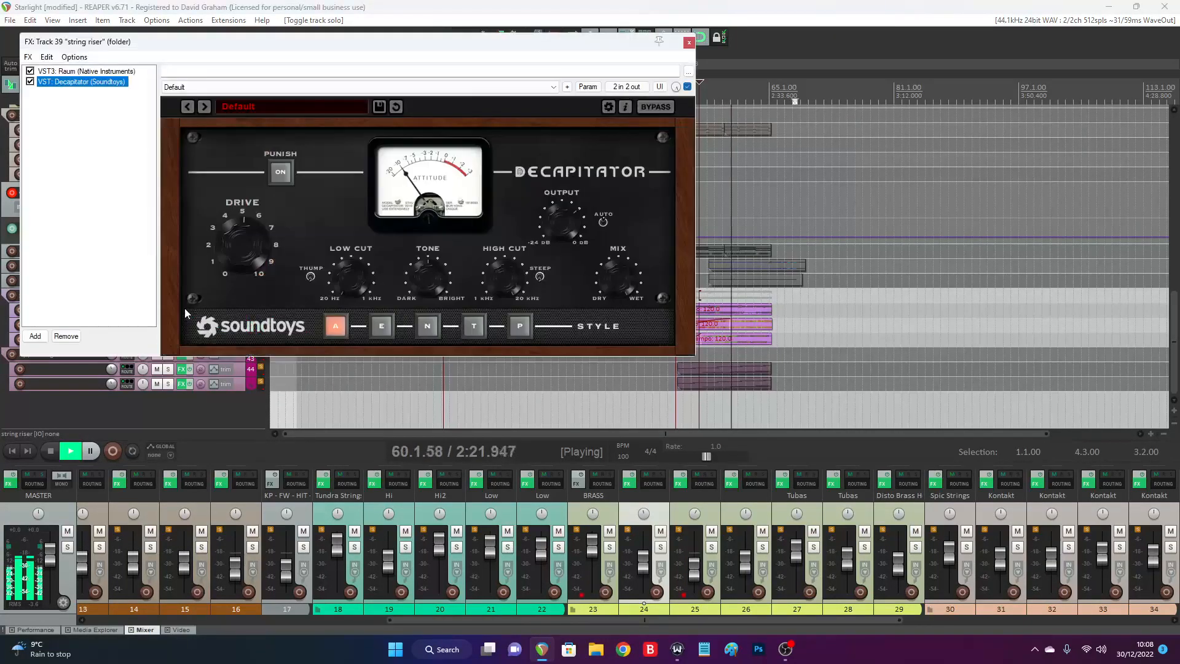
left_click(66, 73)
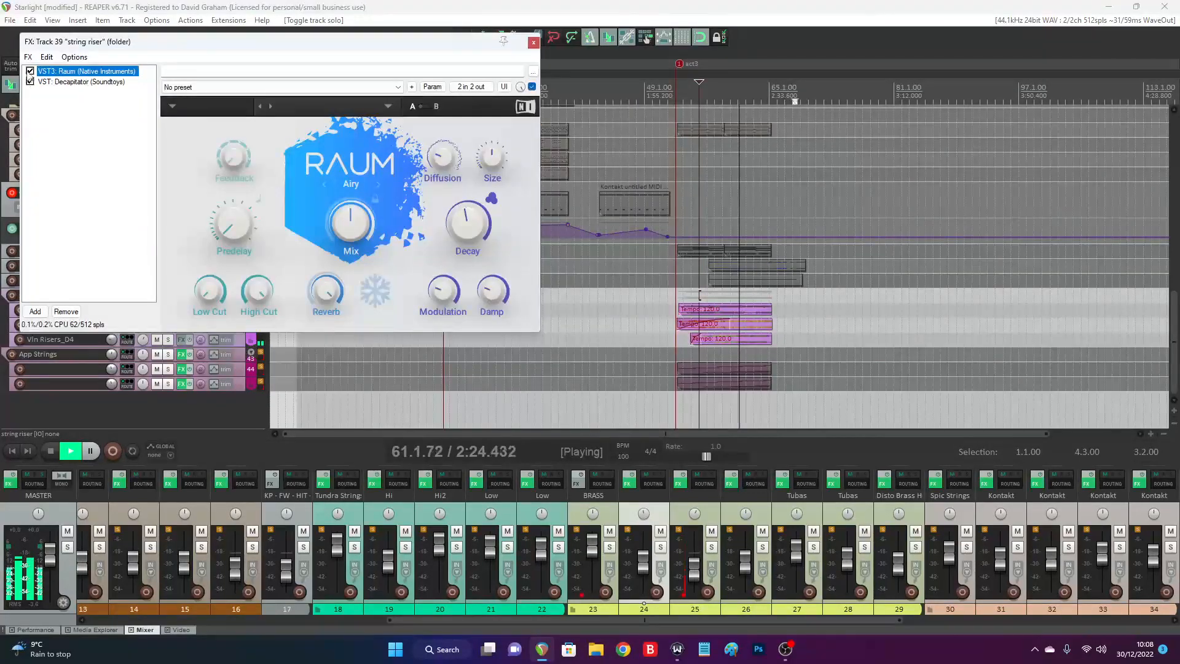
Compare the string risers with Raum and Decapitator bypassed and enabled, close the effects chain and unsolo the folder
left_click(30, 72)
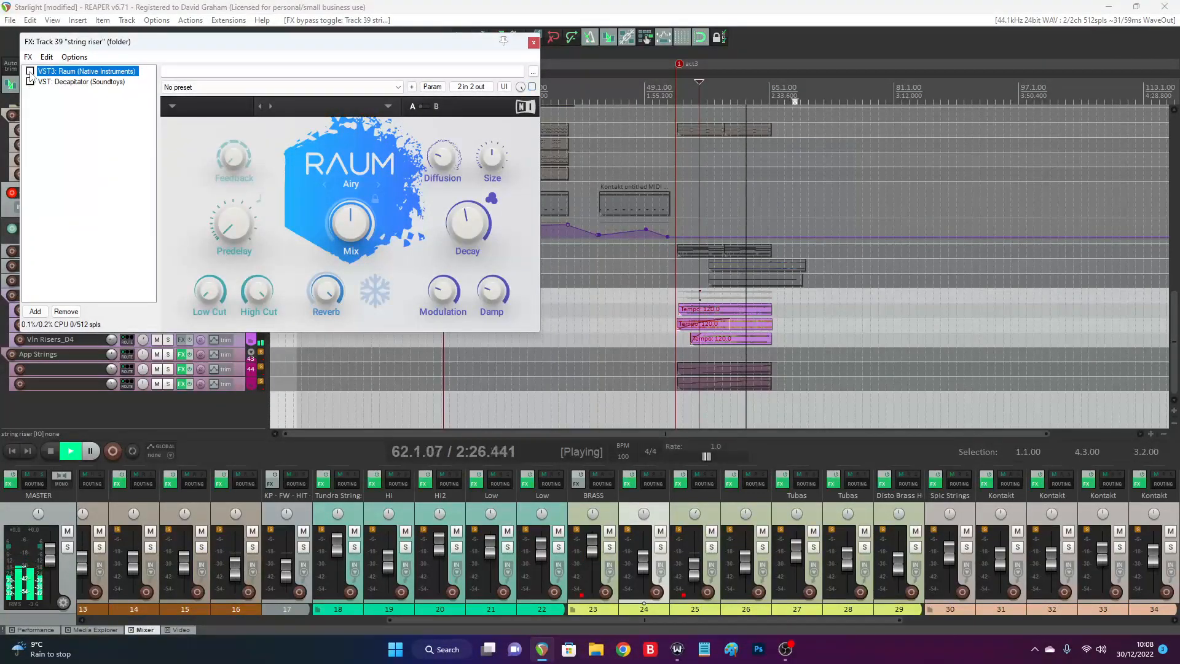
left_click(29, 71)
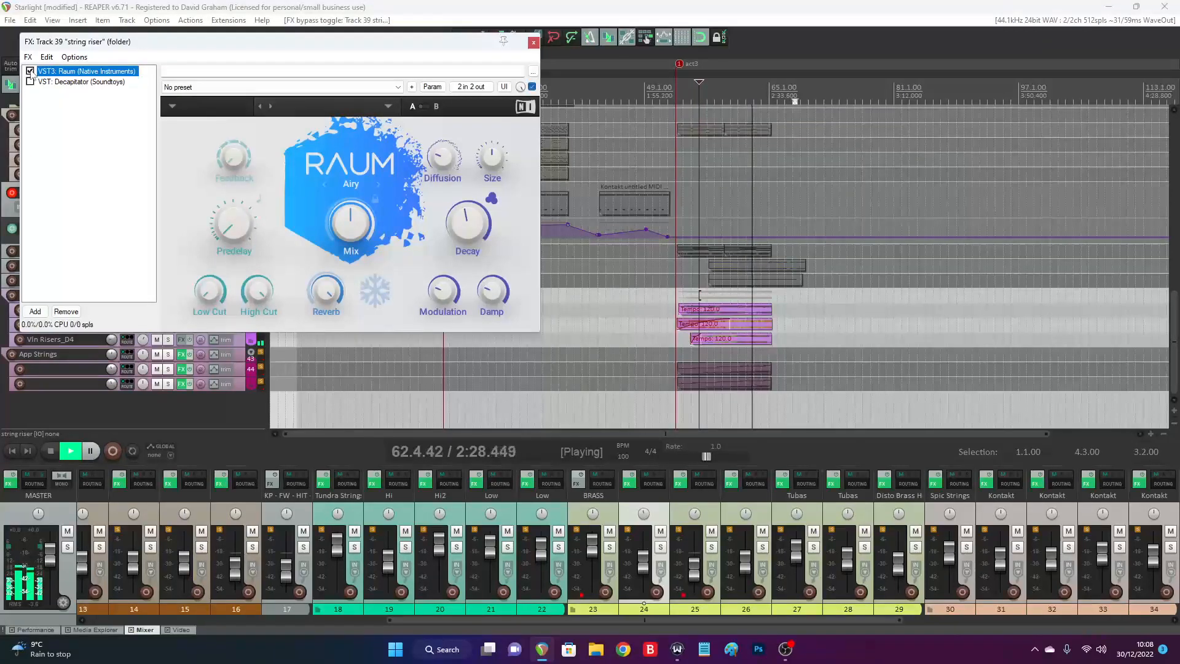
left_click(30, 72)
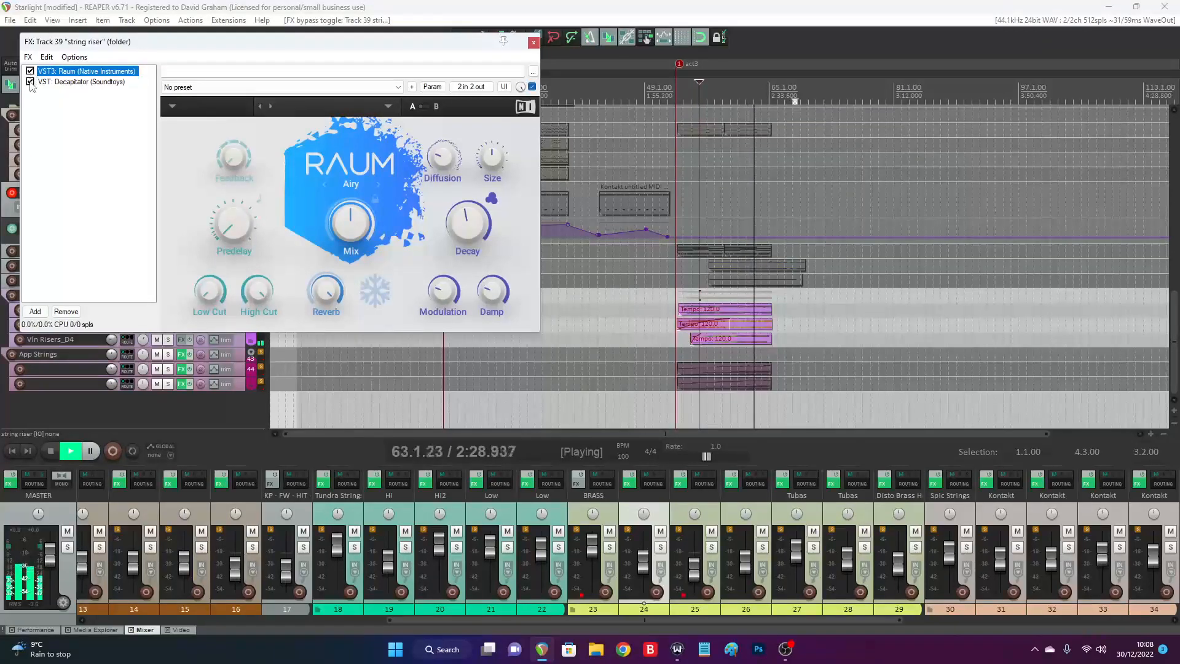
left_click(534, 42)
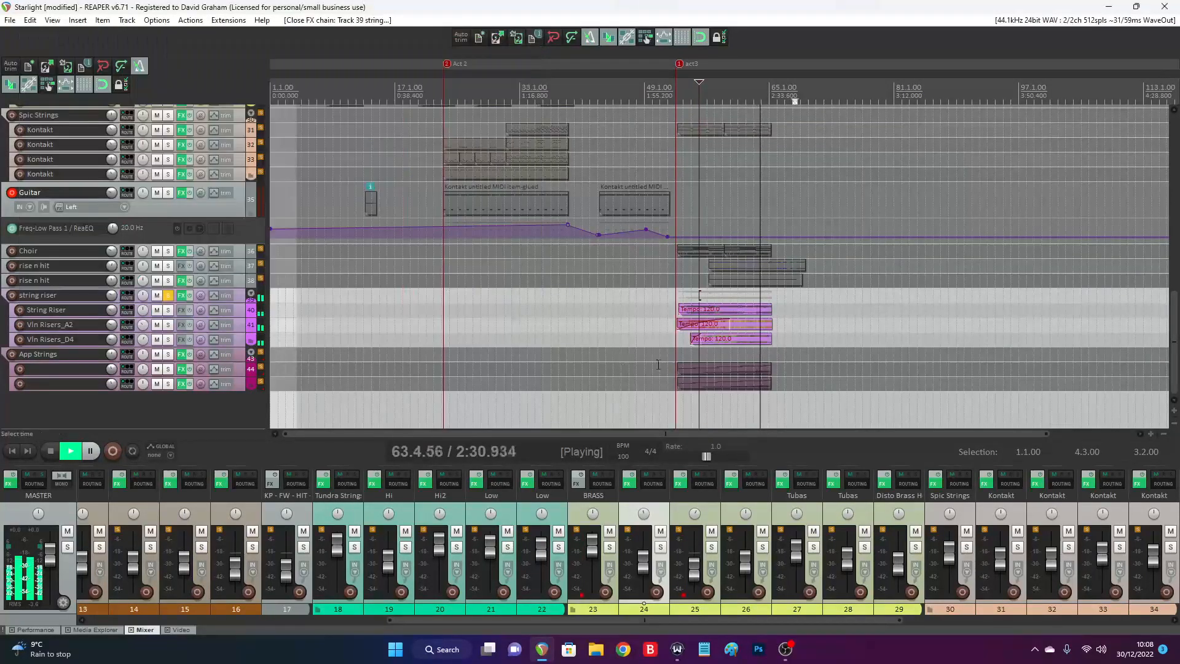
left_click(168, 295)
key("space")
Solo the App Strings folder, view track 44's Appassionata Strings instrument, play the folder and unsolo it
left_click(169, 355)
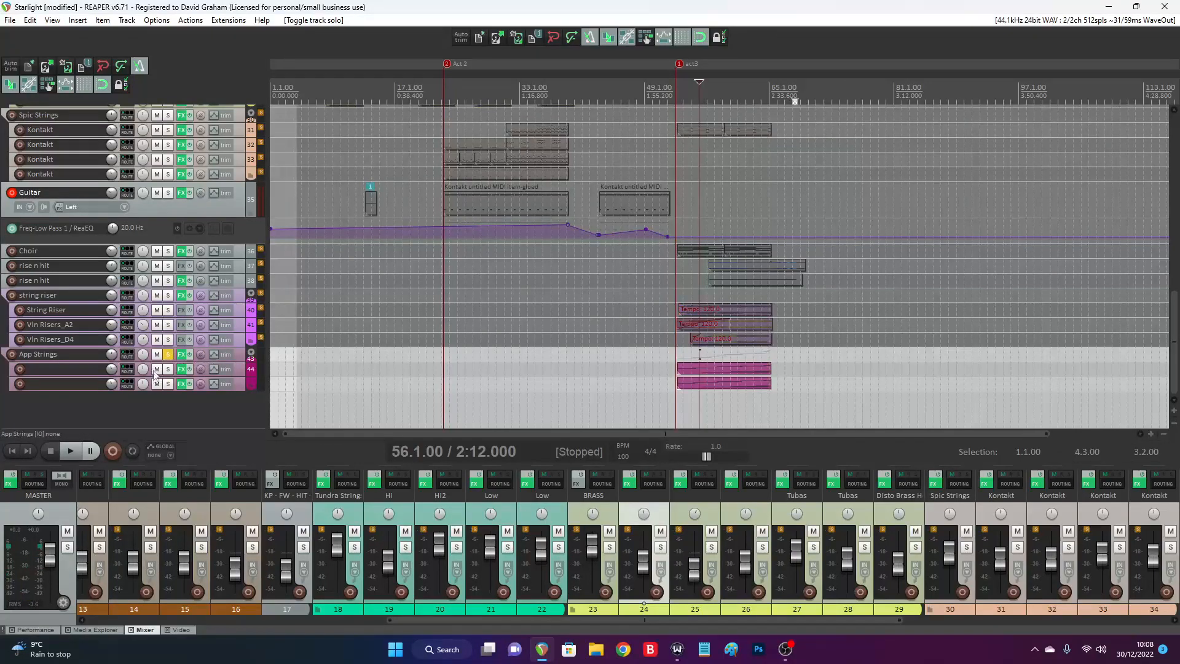
left_click(182, 369)
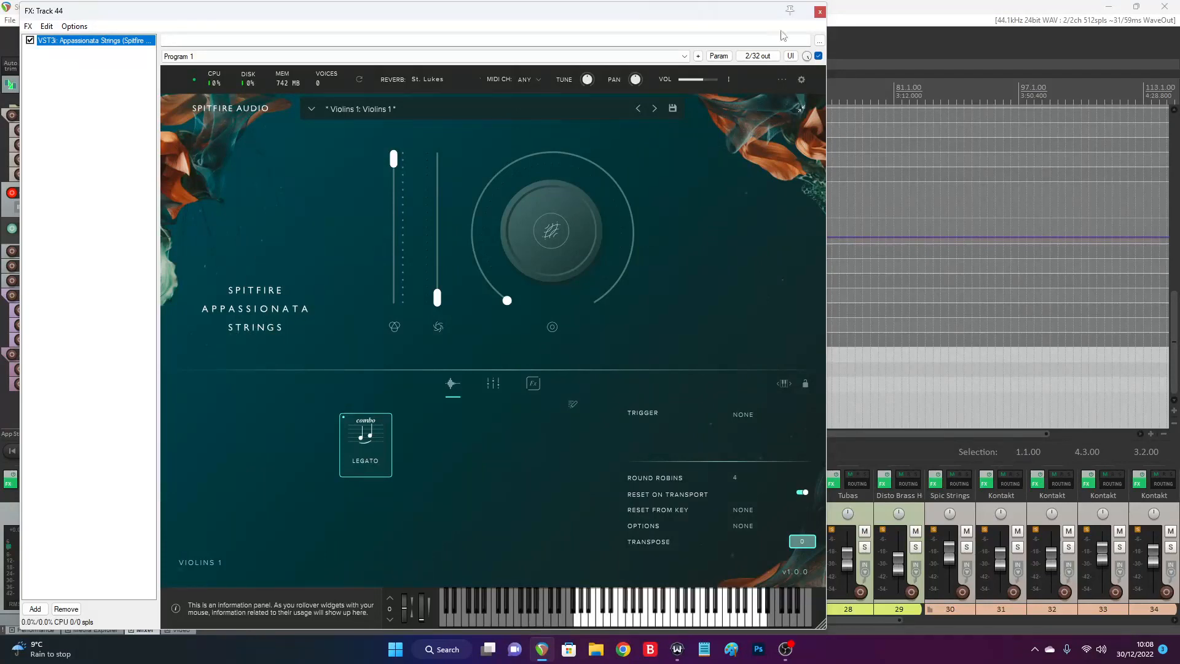
left_click(820, 12)
key("space")
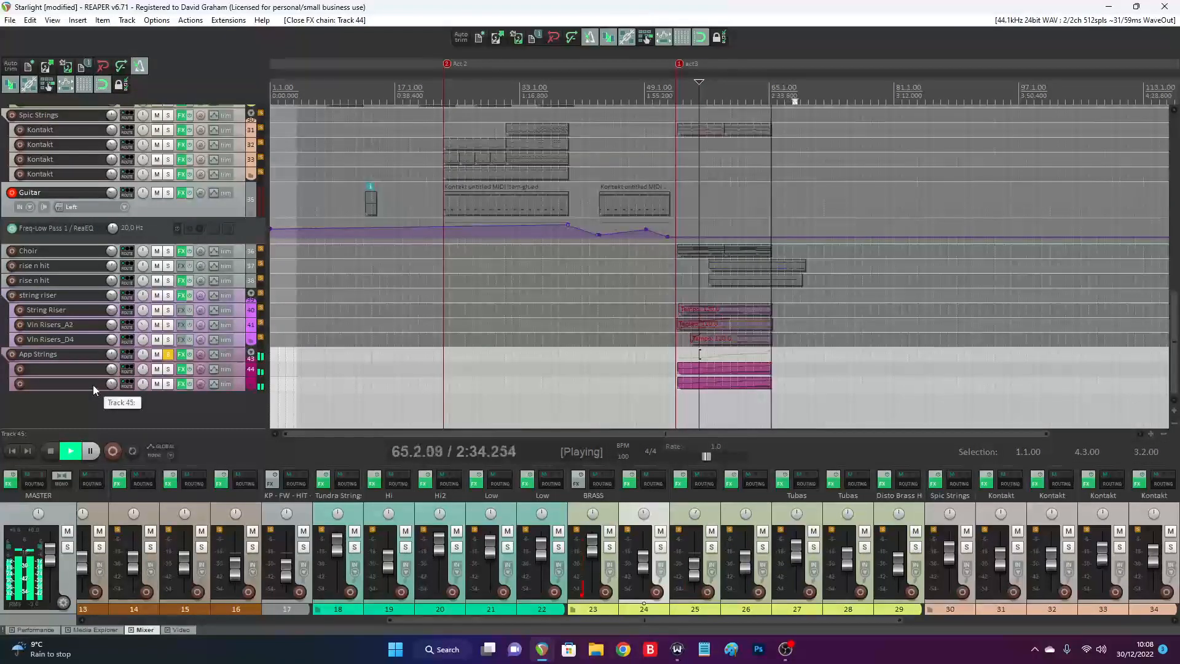
left_click(168, 355)
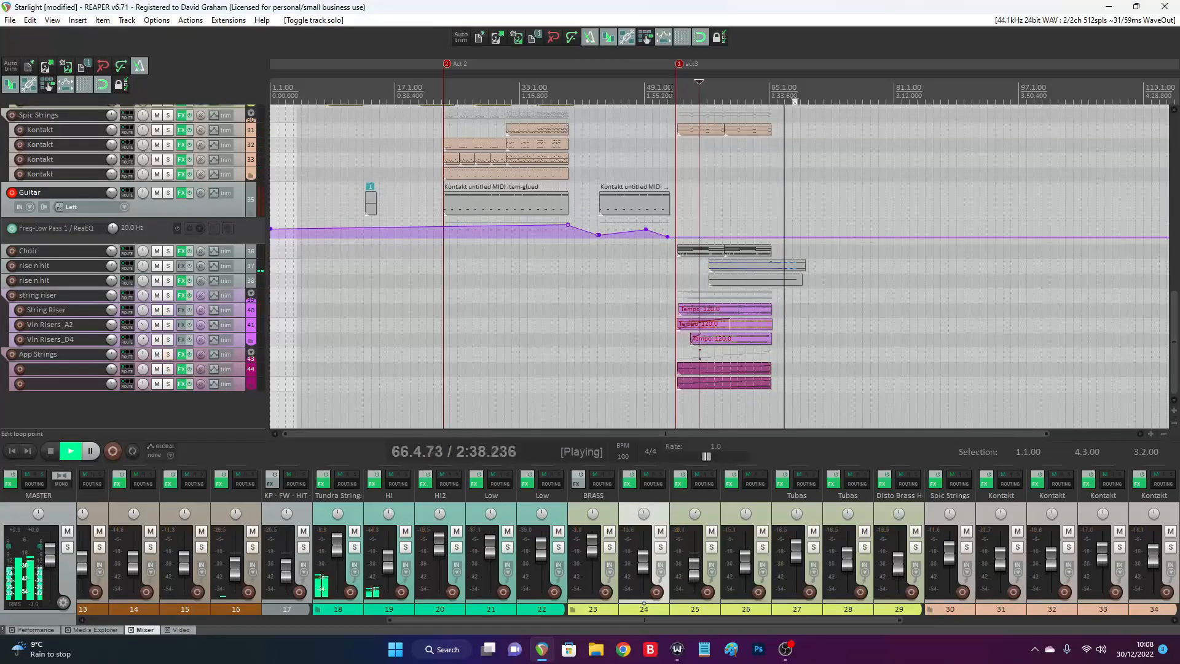
Play the full mix from the Act 3 marker and check its curve in the master chain's Tonal Balance Control
left_click(675, 89)
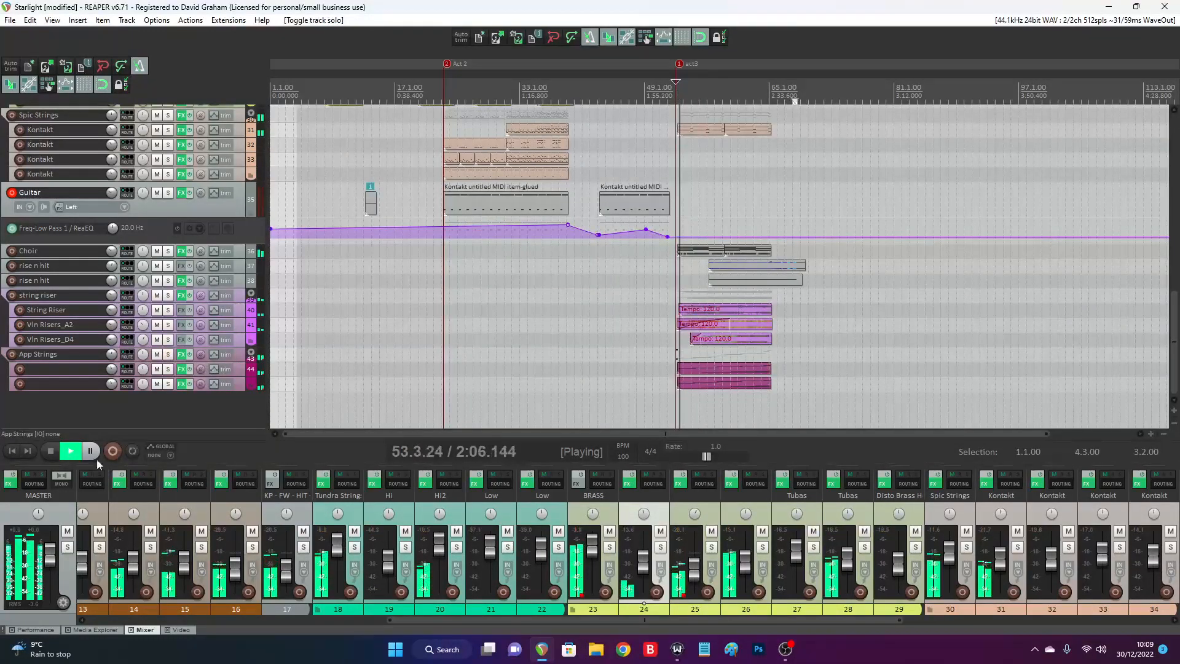
left_click(10, 480)
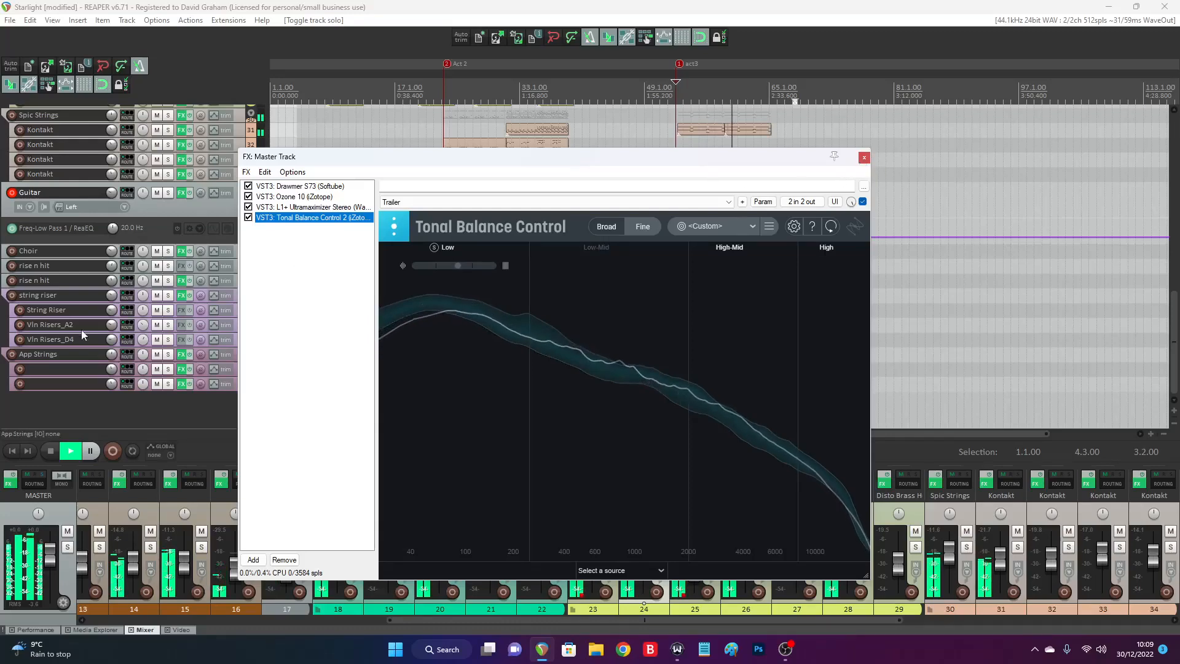
left_click(49, 451)
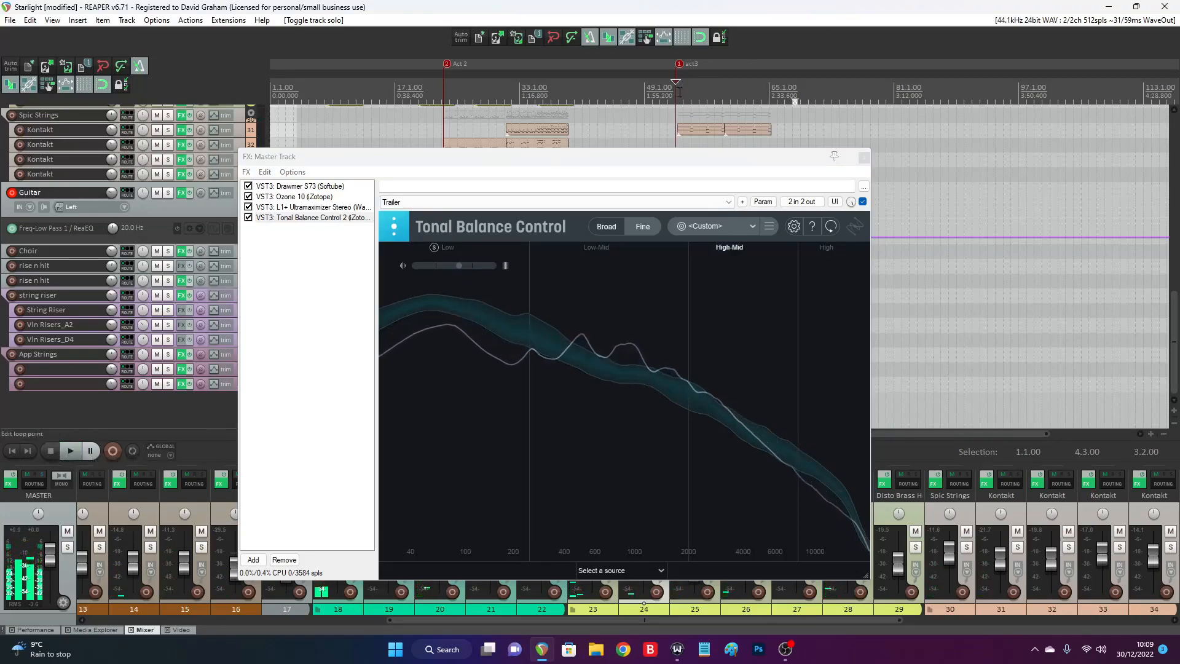
Open Drawmer S73 on the master and compare it bypassed and enabled while playing the mix from bar 54
left_click(295, 187)
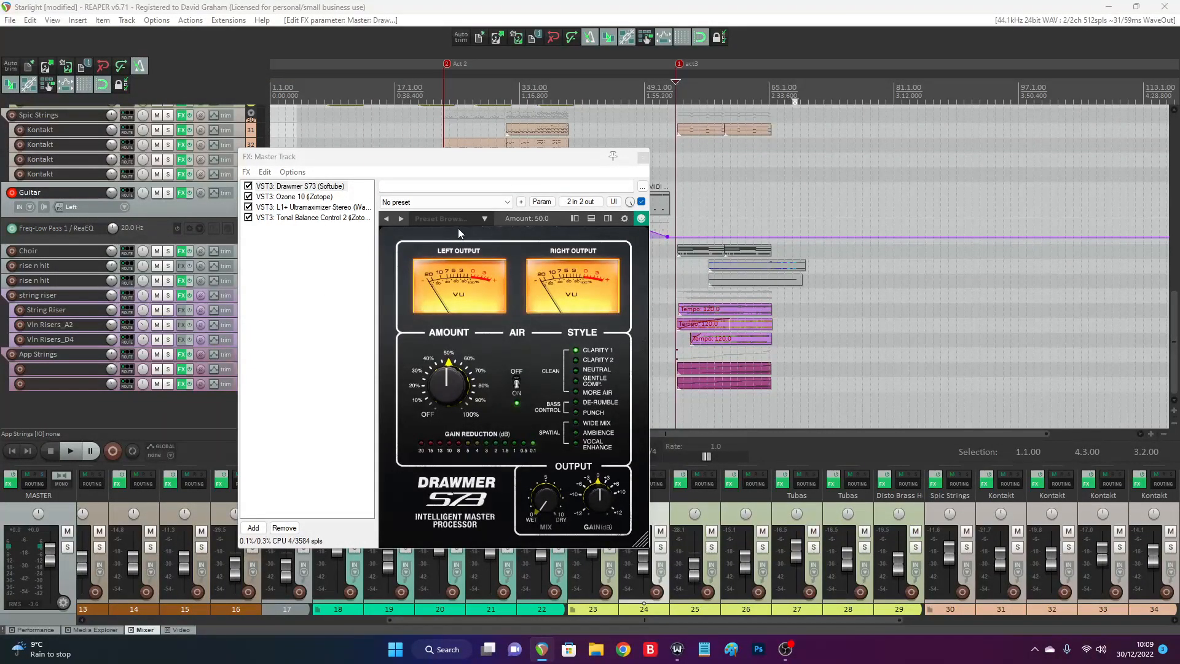
left_click(683, 99)
key("space")
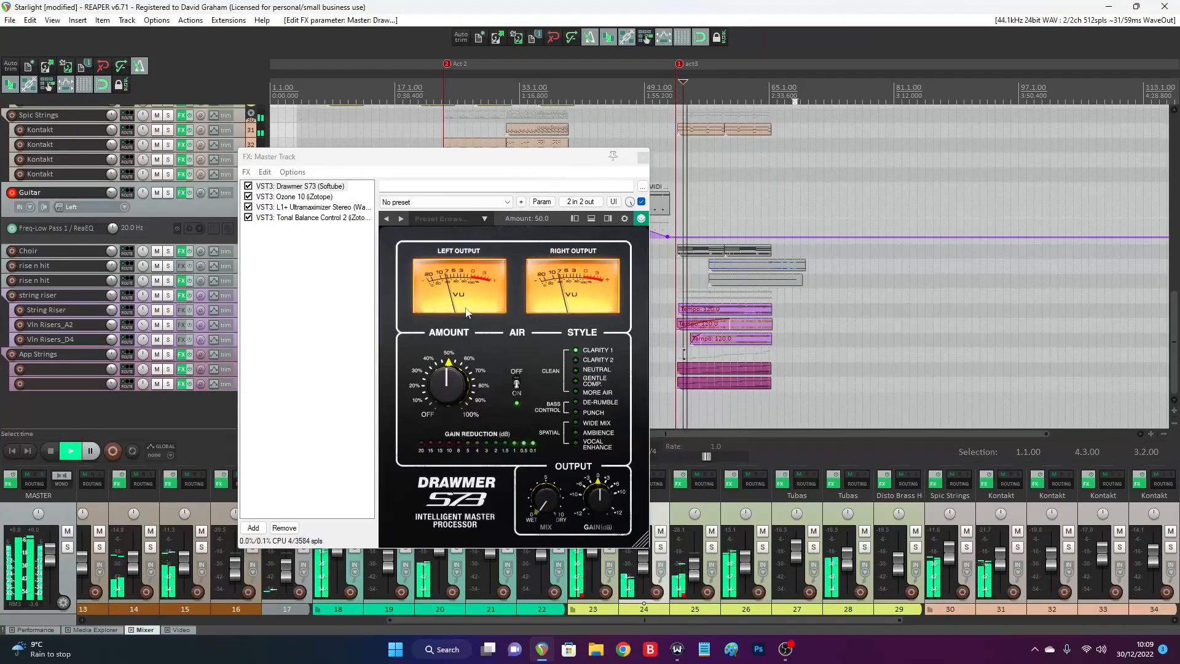
left_click(248, 186)
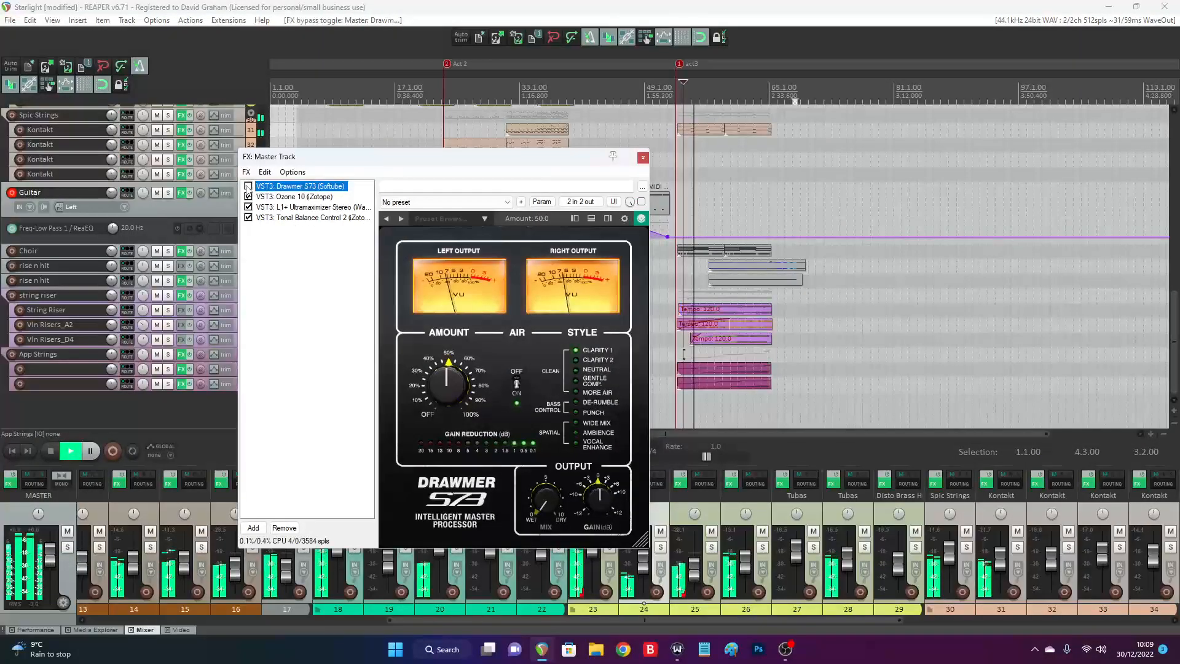
left_click(249, 186)
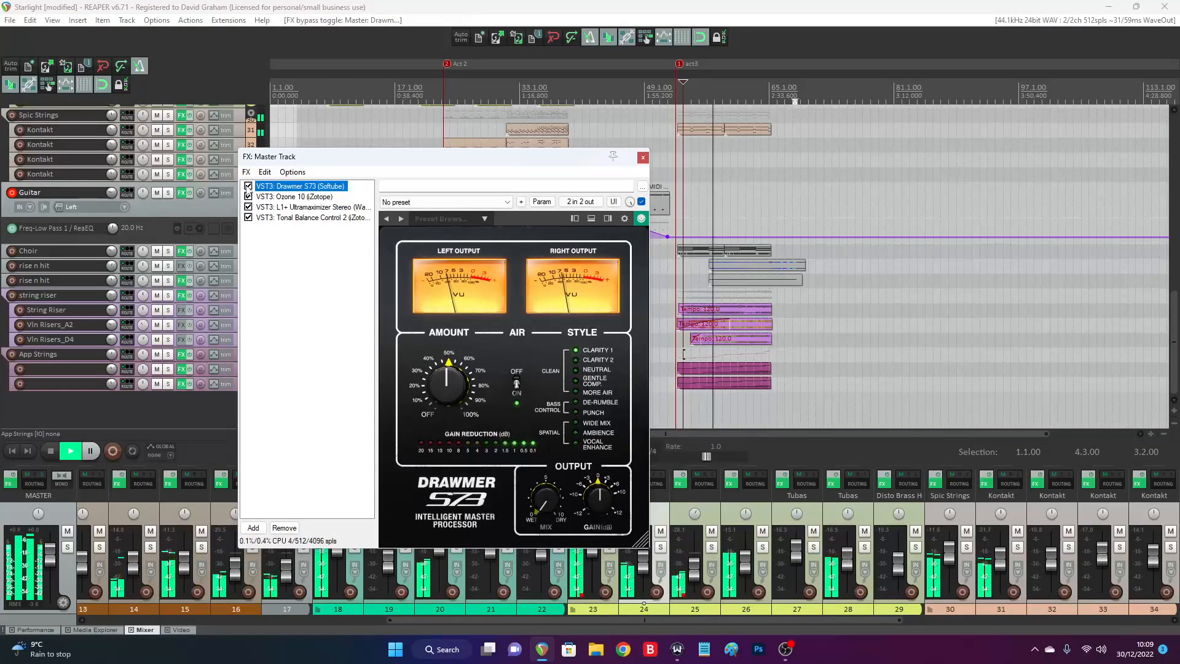
left_click(248, 186)
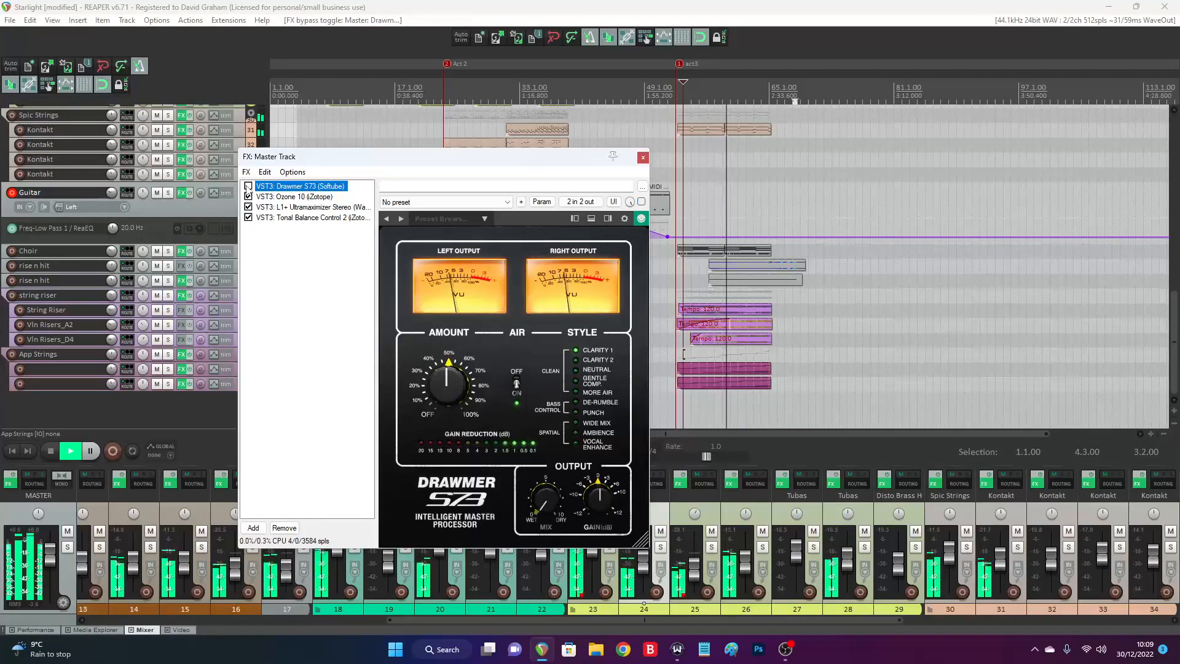
left_click(248, 185)
Review the master's Ozone 10 Maximizer and Equalizer 1 settings and the L1+ Ultramaximizer
left_click(284, 196)
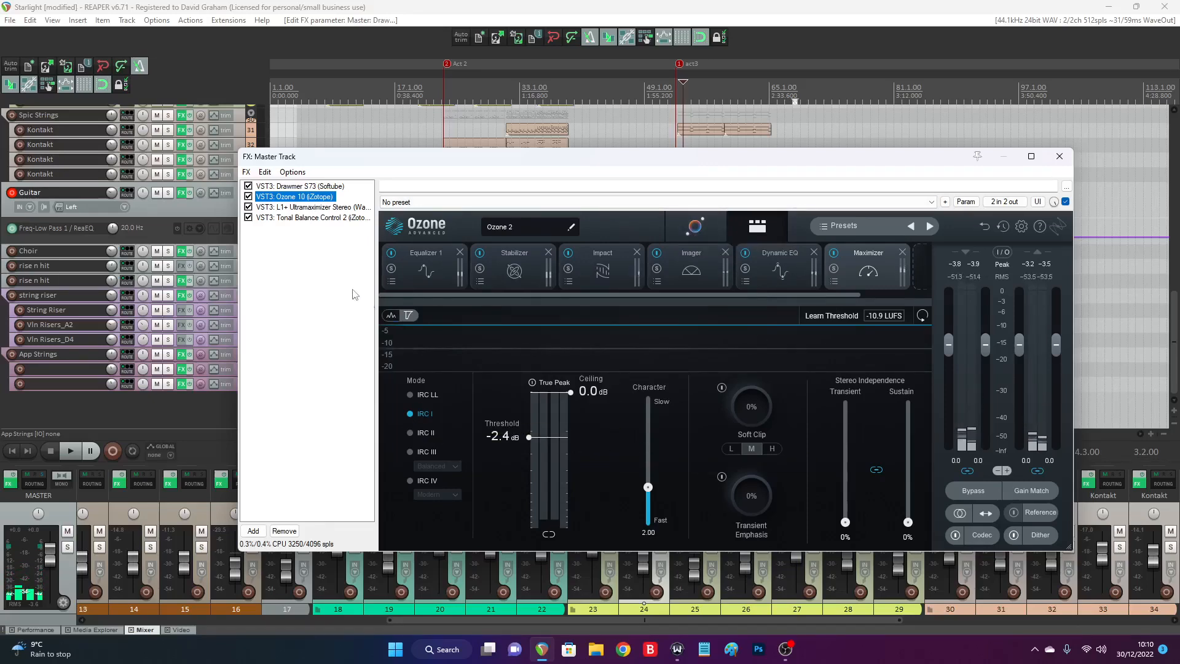
left_click(426, 272)
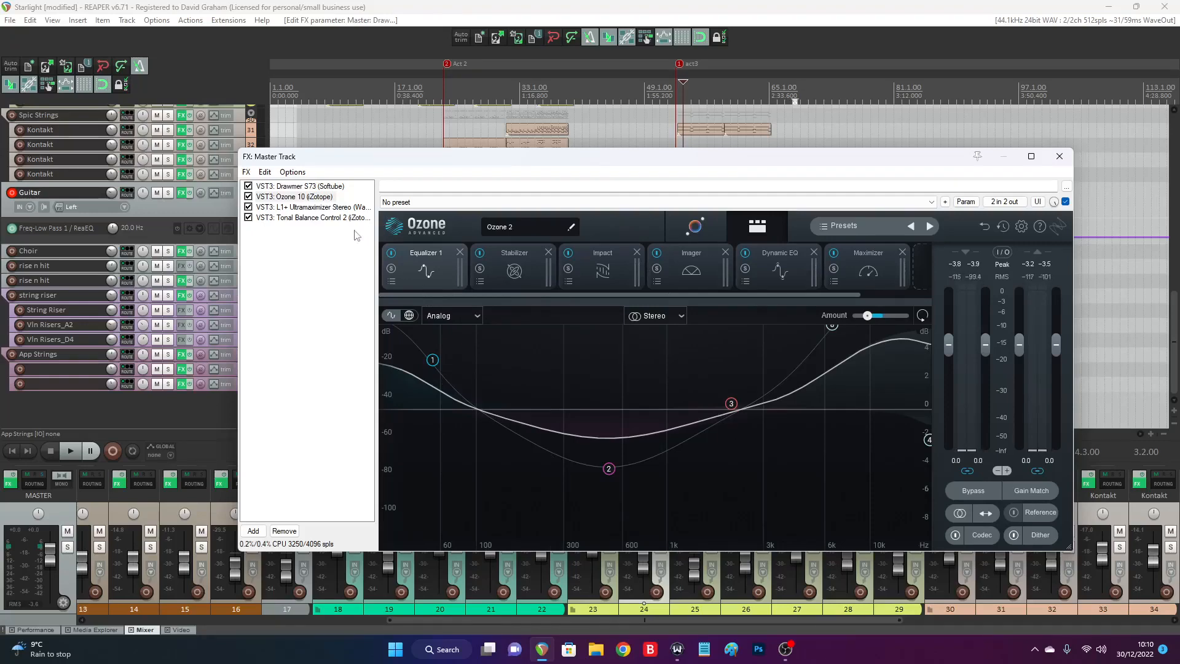
left_click(297, 208)
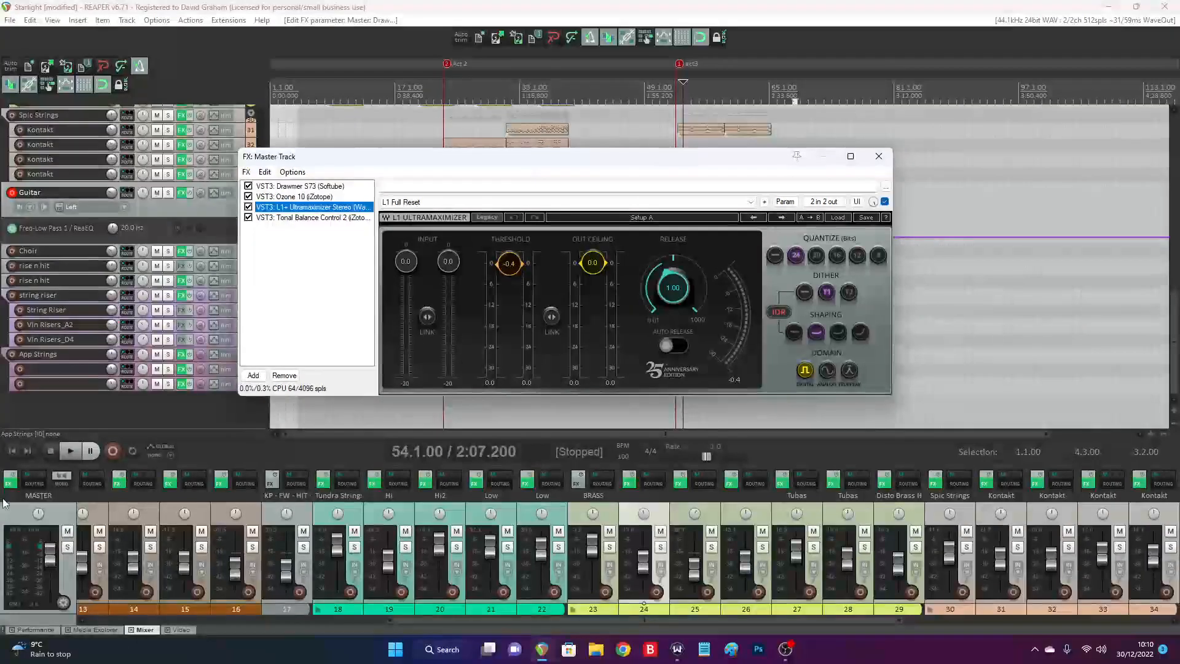
Show Tonal Balance Control on the master and check the full mix's curve while playing from bar 56
left_click(303, 218)
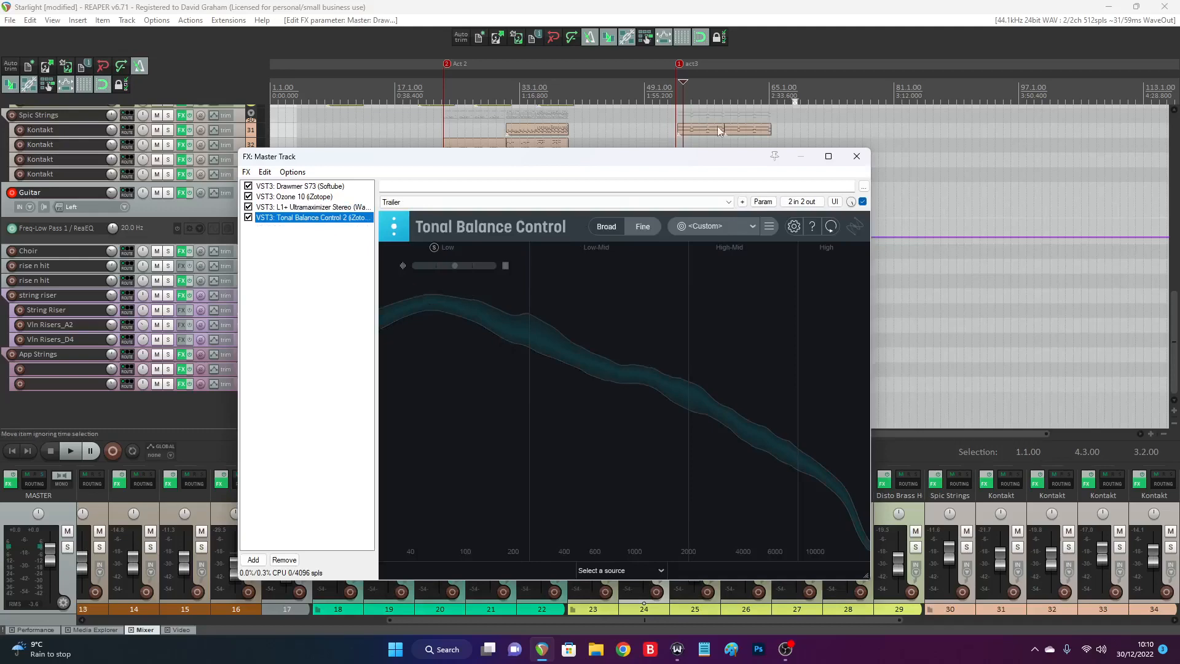
left_click(700, 92)
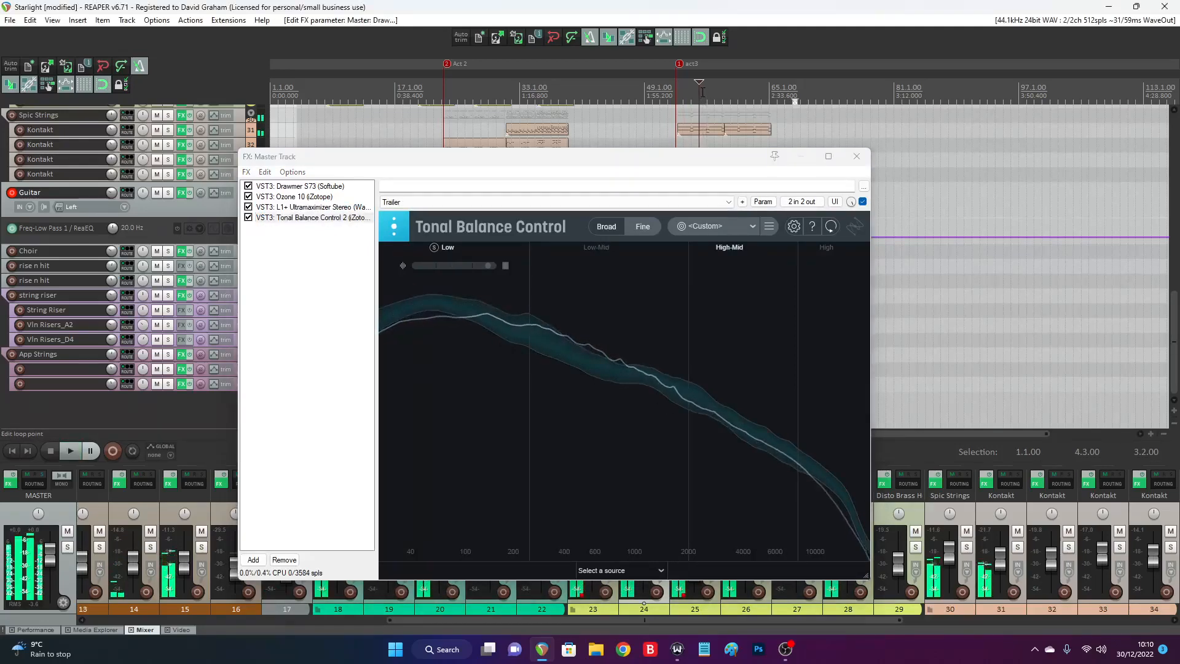
key("space")
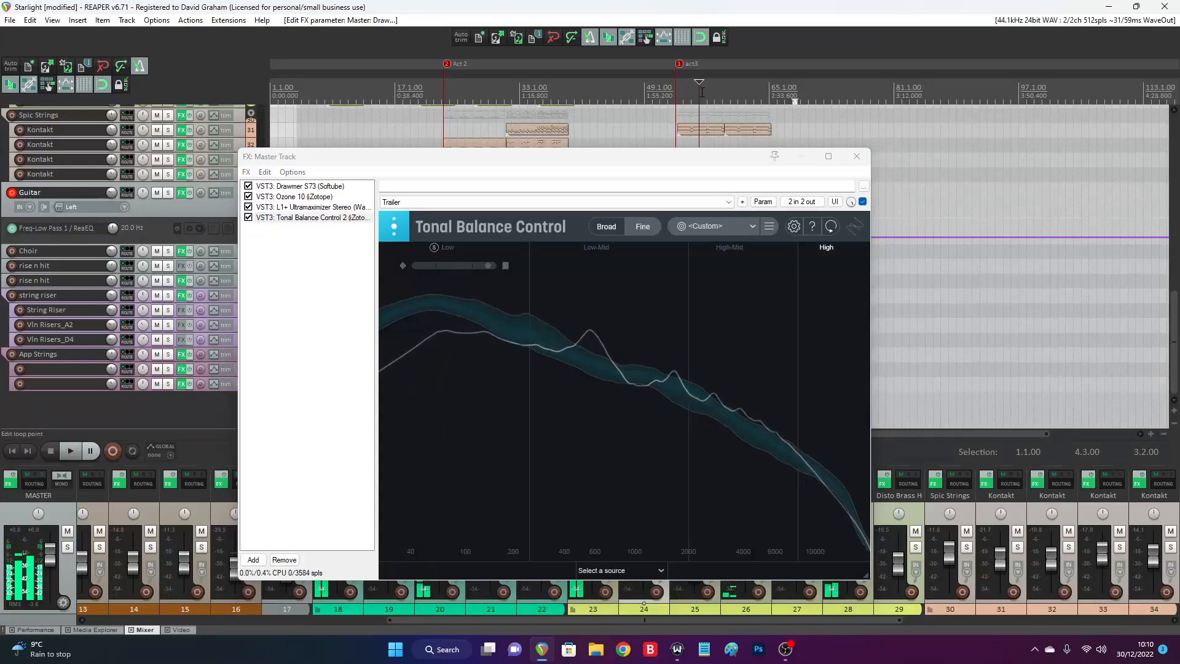
Close the master effects chain and play the ending of the full mix from bar 65
left_click(857, 157)
left_click(768, 98)
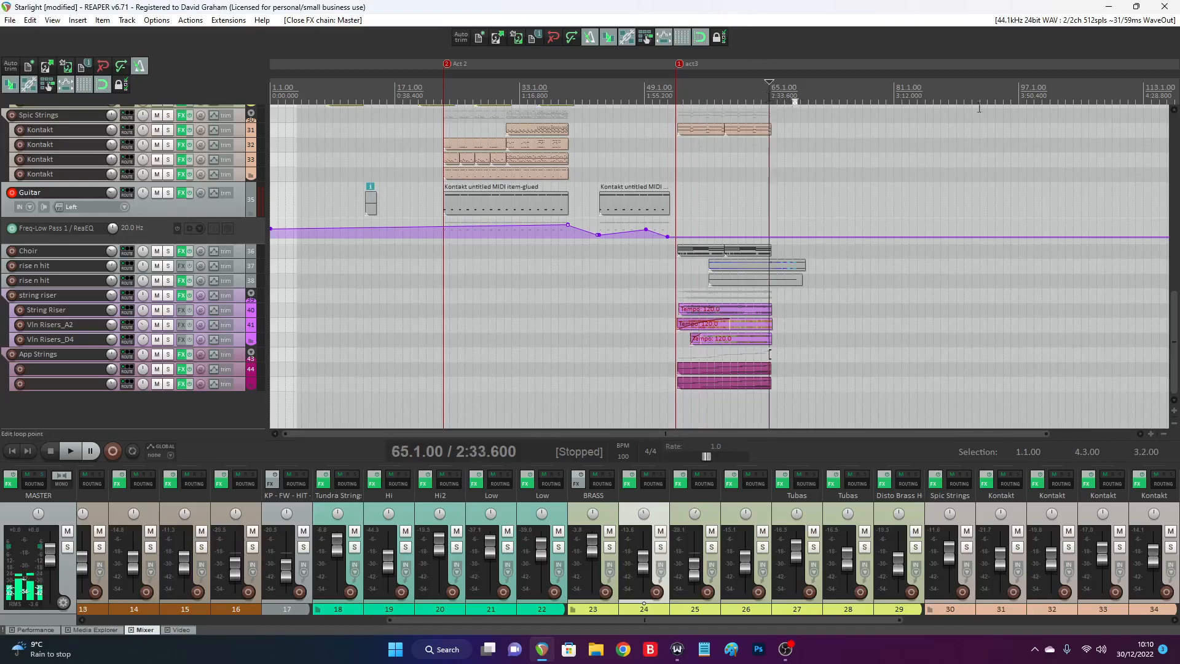
key("space")
left_click_drag(1175, 354, 1171, 123)
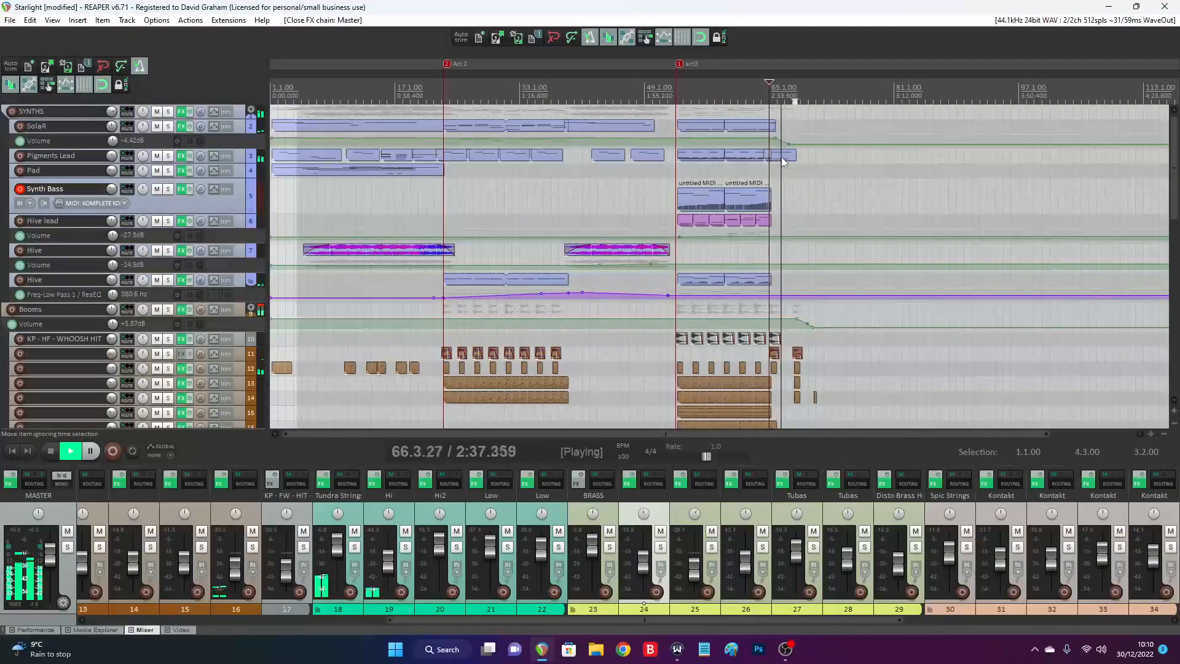
key("space")
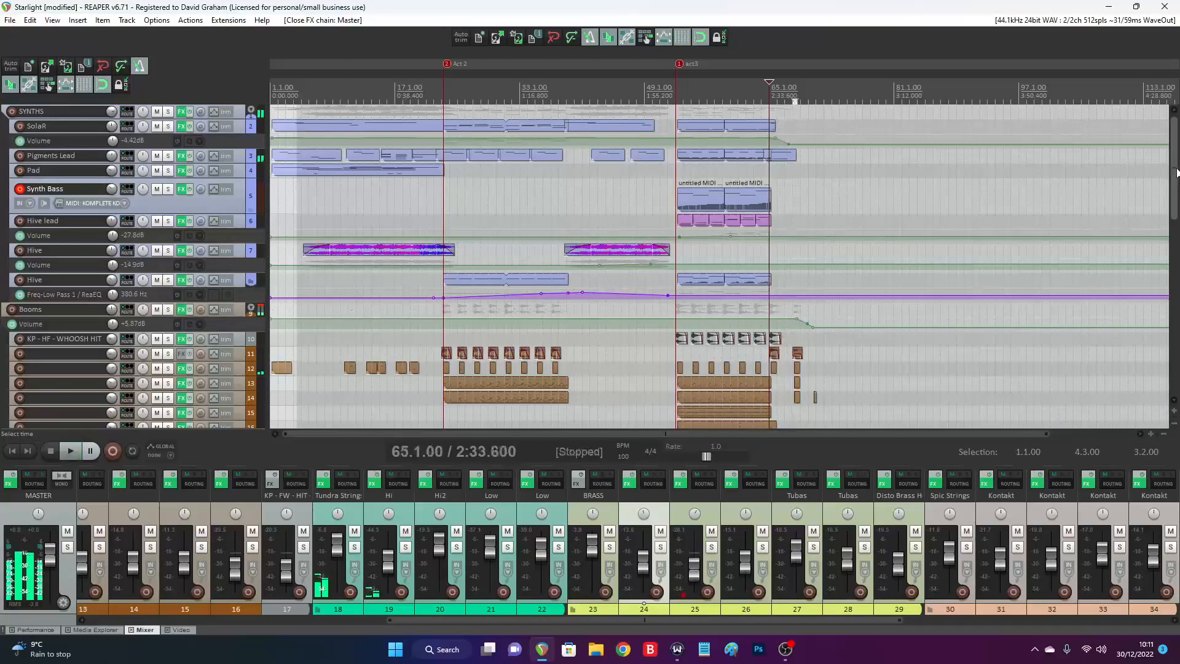
Play the full mix from bar 56 through to the end of the track, reviewing the lower and upper tracks
left_click_drag(1175, 174, 1175, 352)
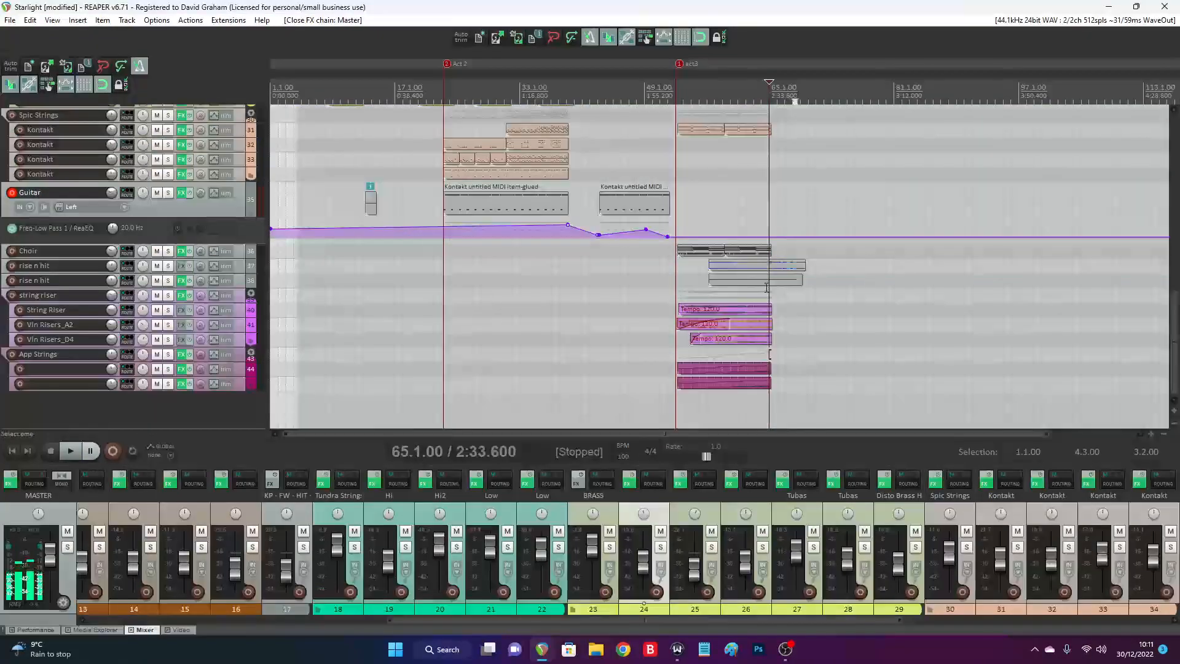
left_click(702, 99)
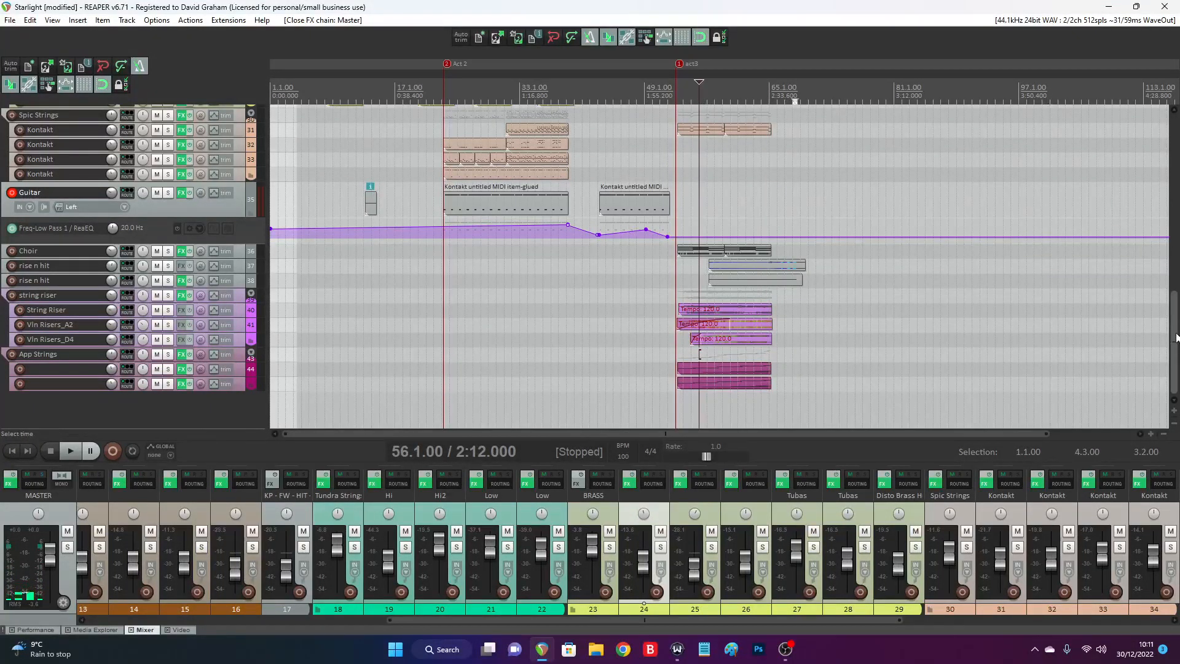
key("space")
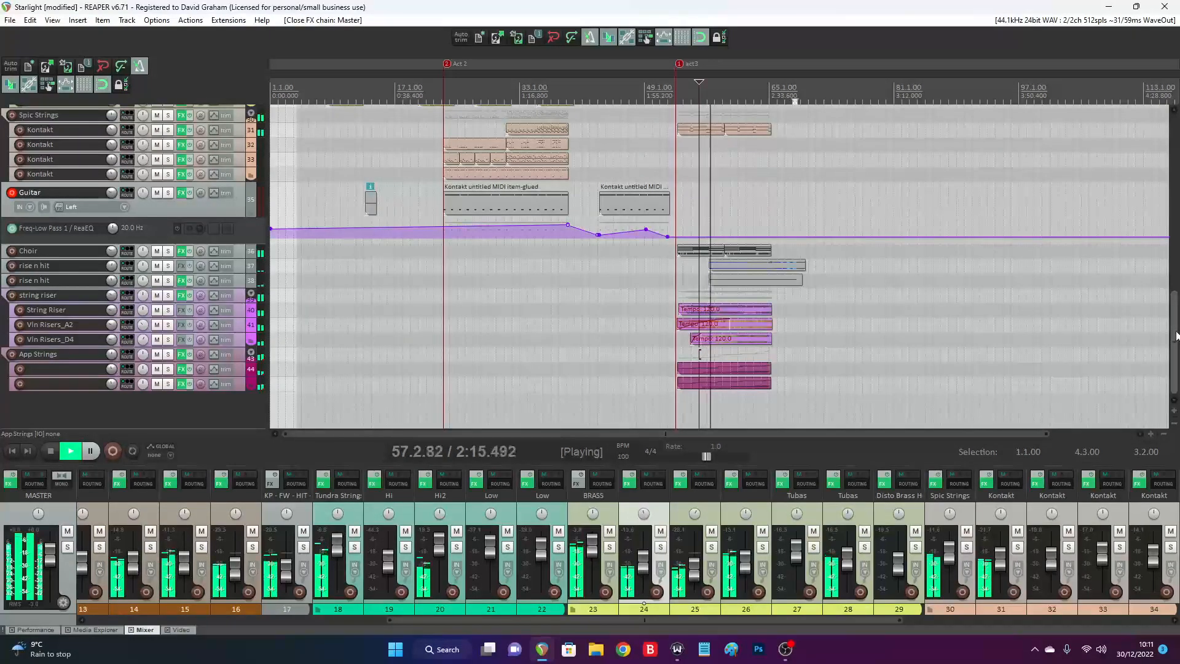
left_click_drag(1176, 335, 1136, 154)
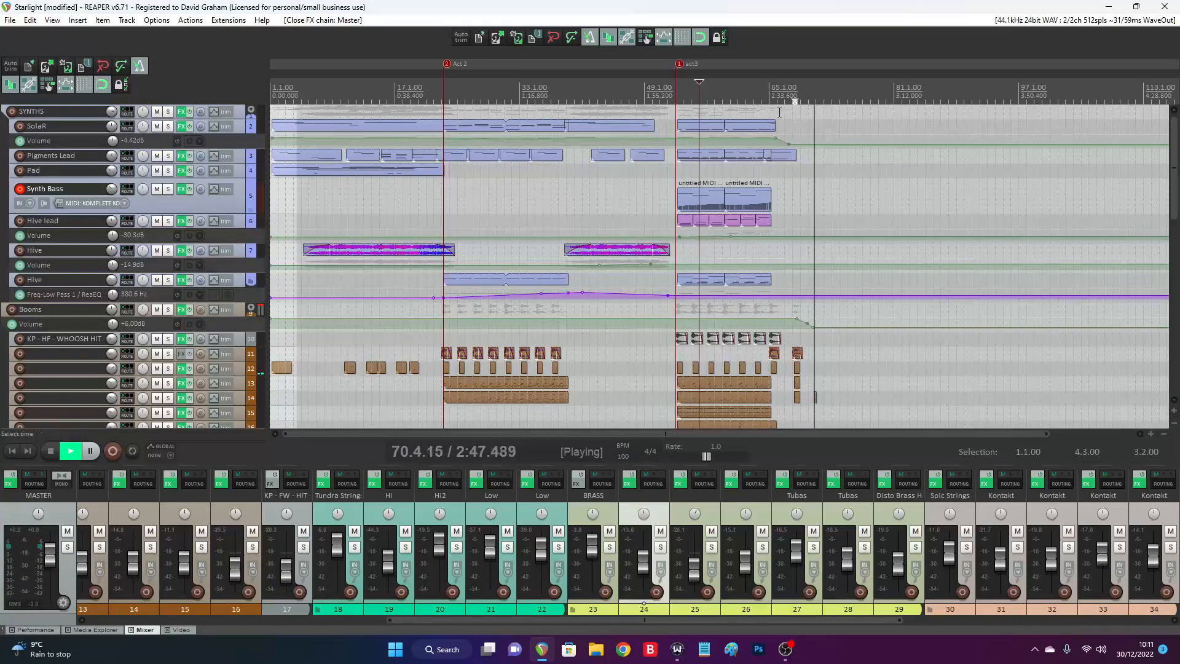
key("space")
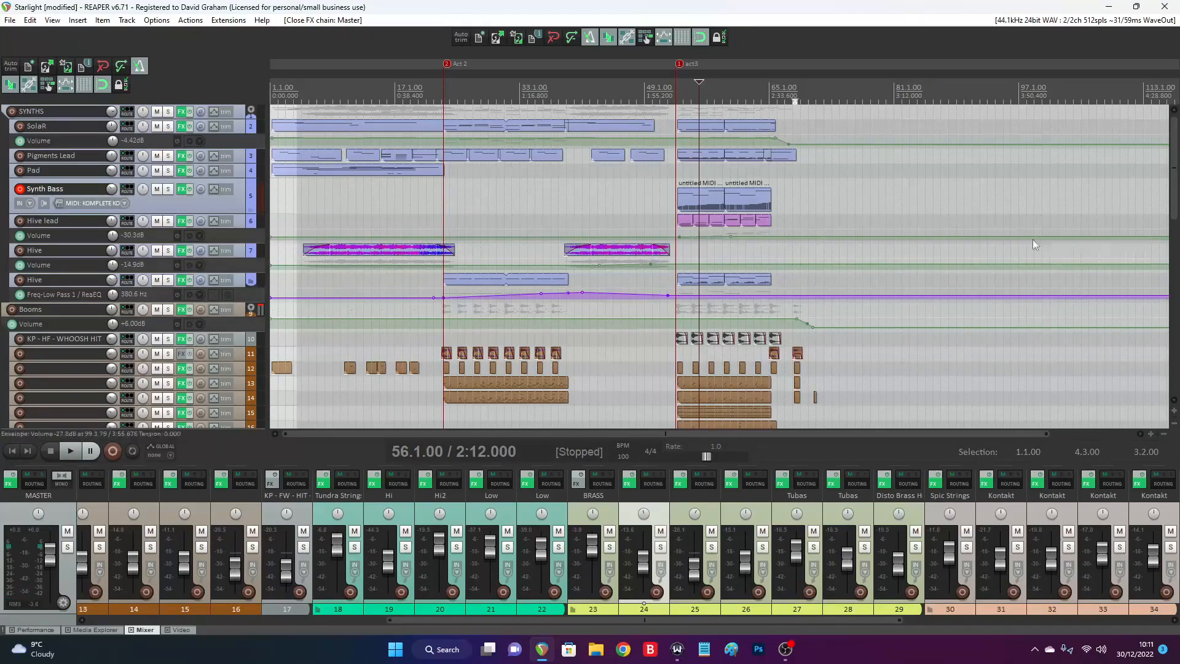
scroll(1145, 209, "down", 5)
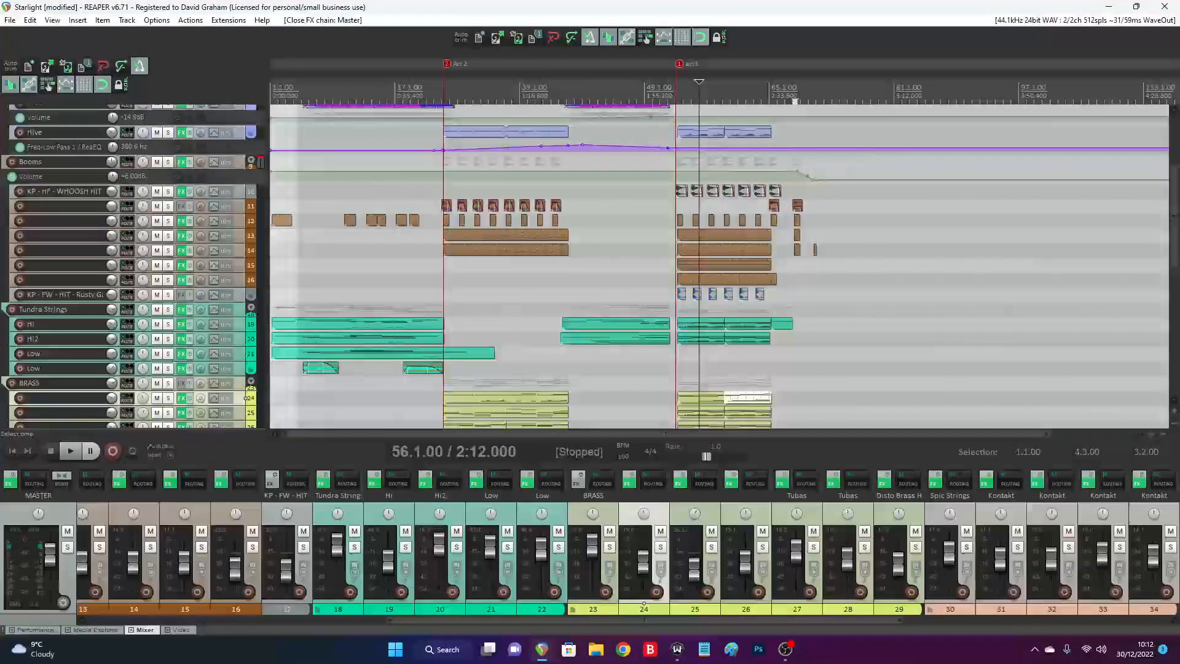
left_click_drag(1175, 242, 1175, 324)
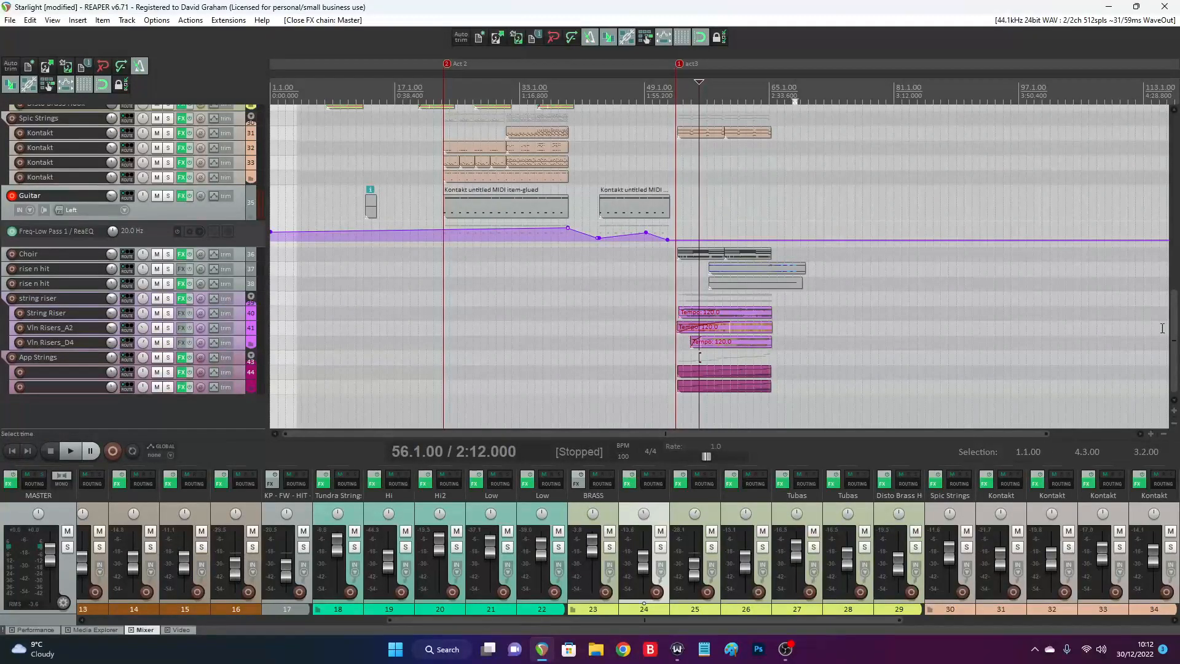
left_click_drag(1175, 329, 1137, 46)
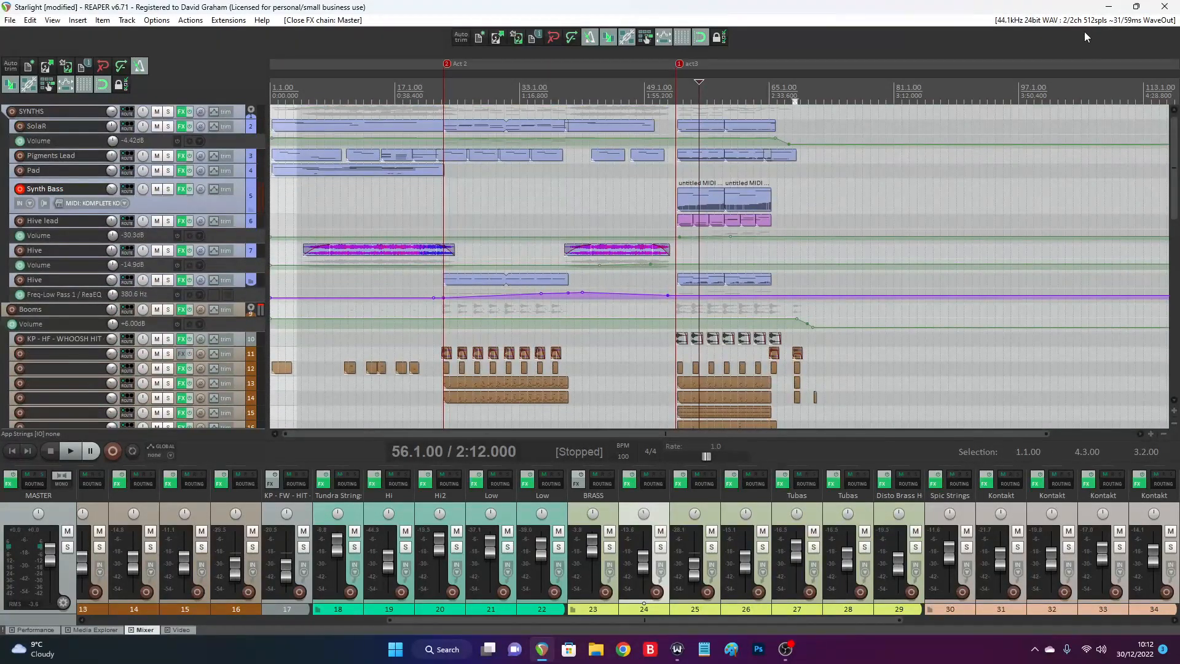